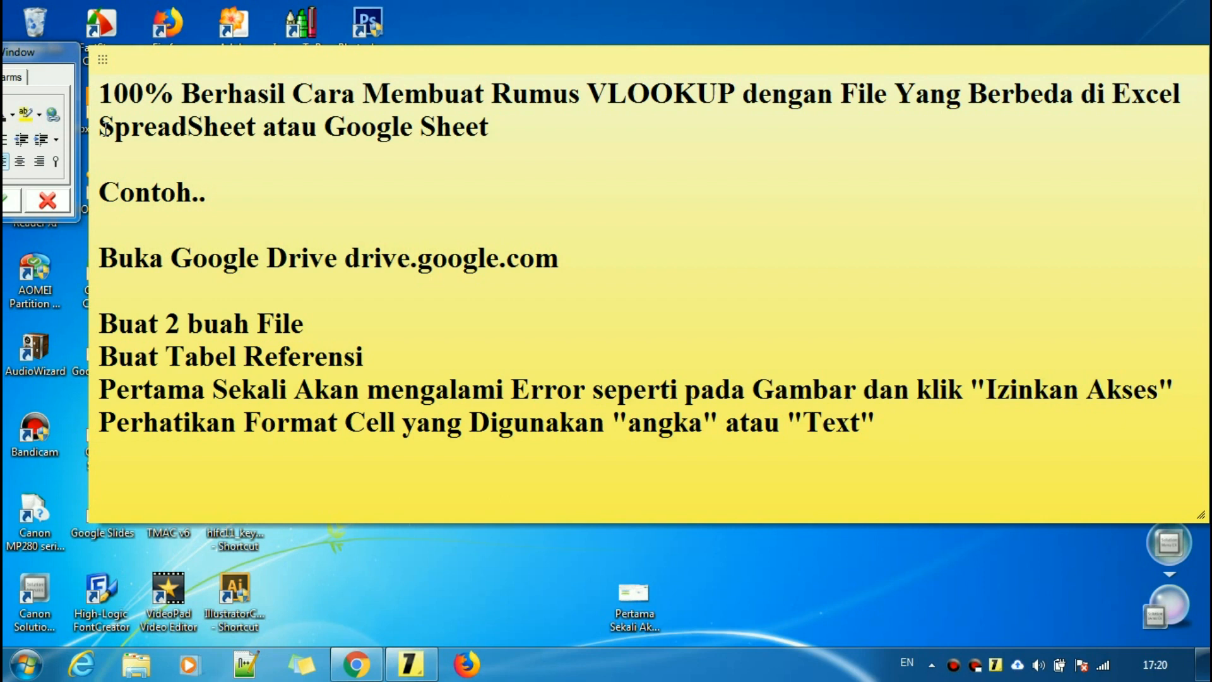
# - Place the caret after the 'Contoh..' text in the tutorial sticky note
pyautogui.click(551, 122)
pyautogui.moveTo(102, 192); pyautogui.dragTo(252, 192)
pyautogui.click(271, 192)
# - From the Drive File Excel folder, open Fungsi Input dan Output and Tabel Referensi in separate tabs
pyautogui.click(357, 664)
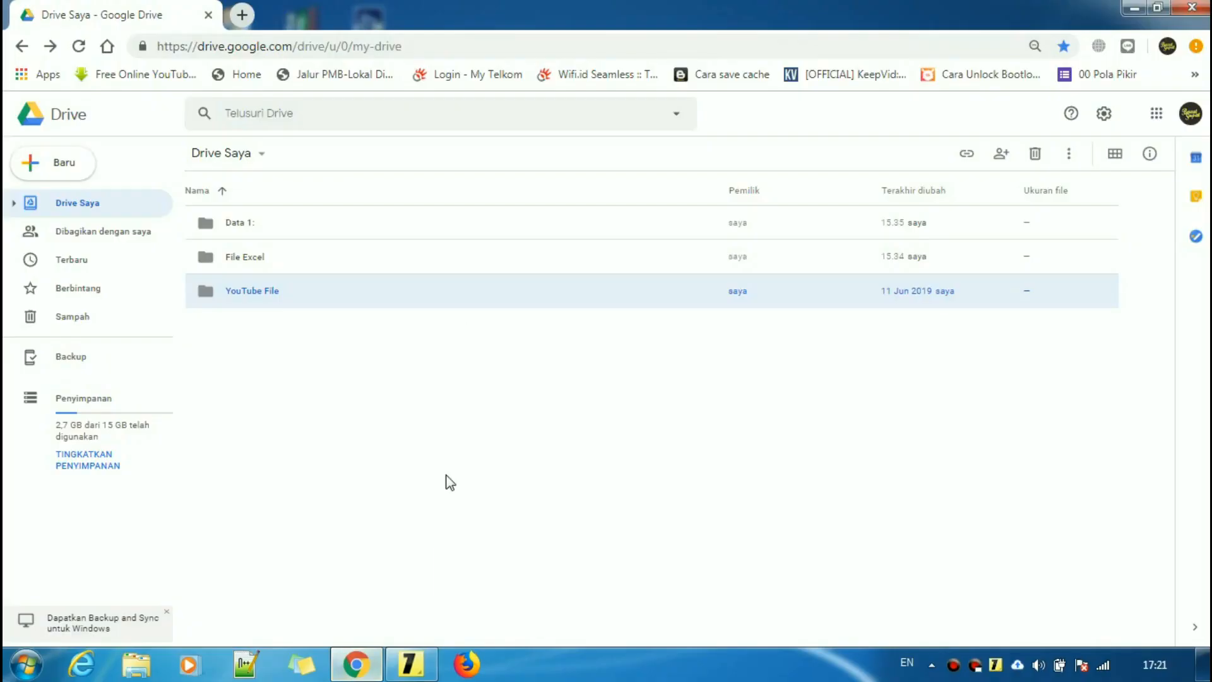
pyautogui.click(276, 253)
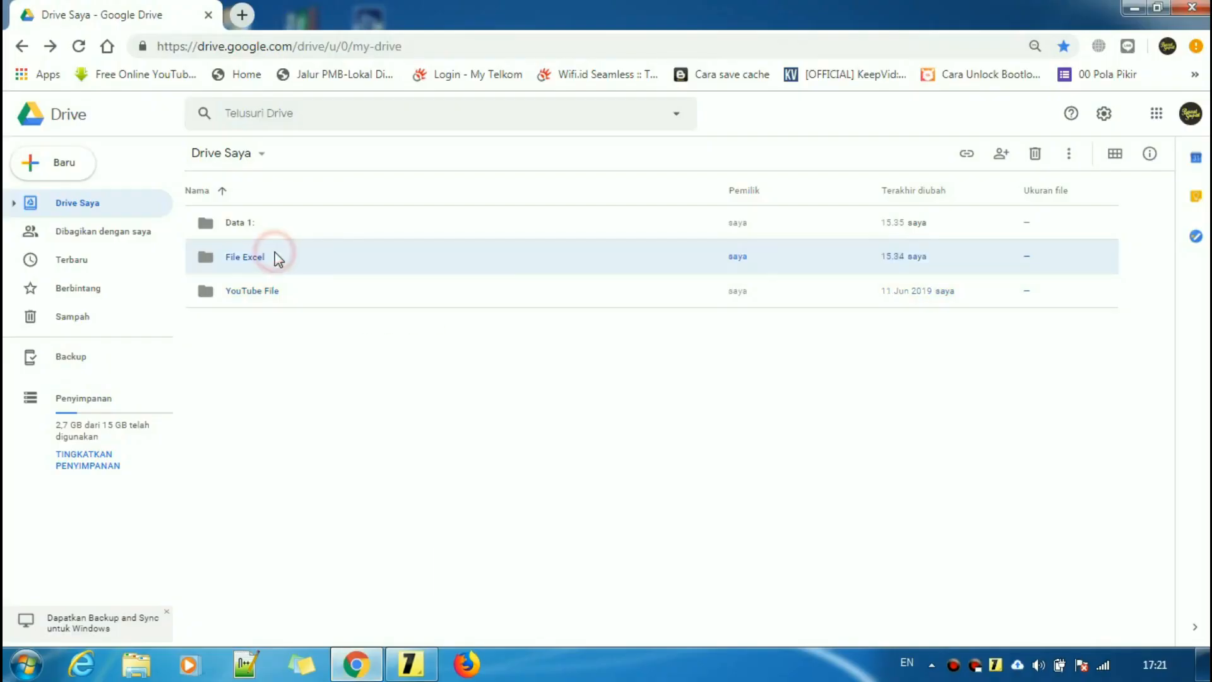
pyautogui.doubleClick(276, 257)
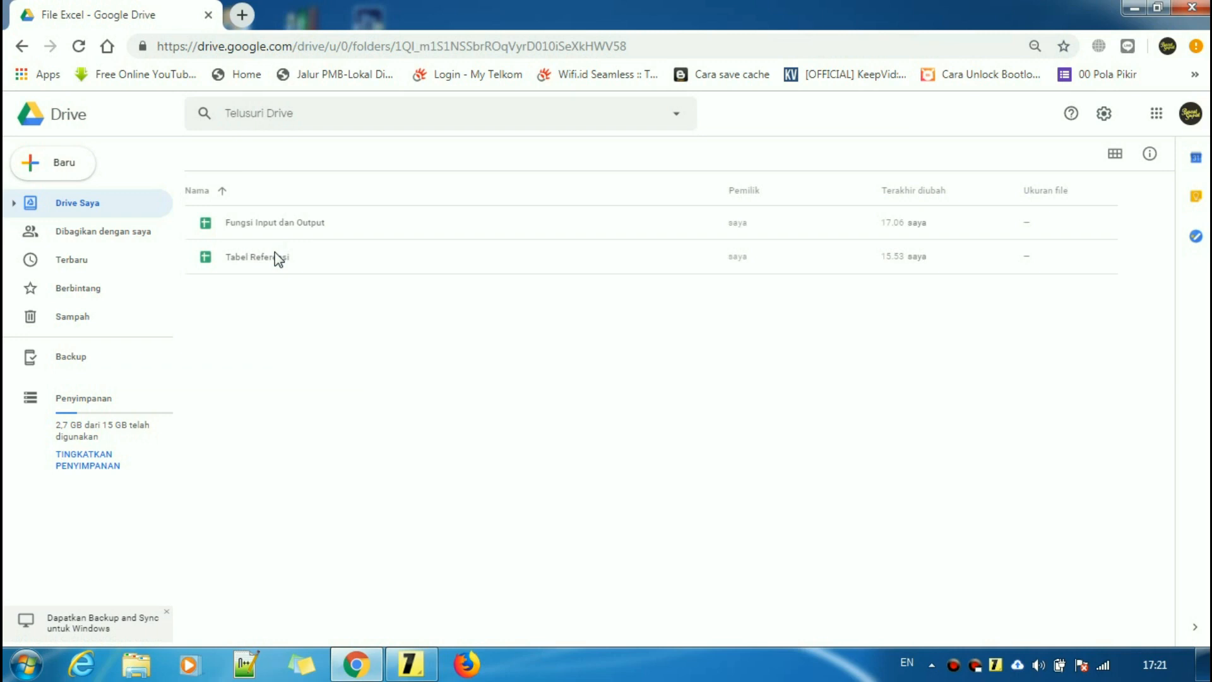
pyautogui.doubleClick(289, 223)
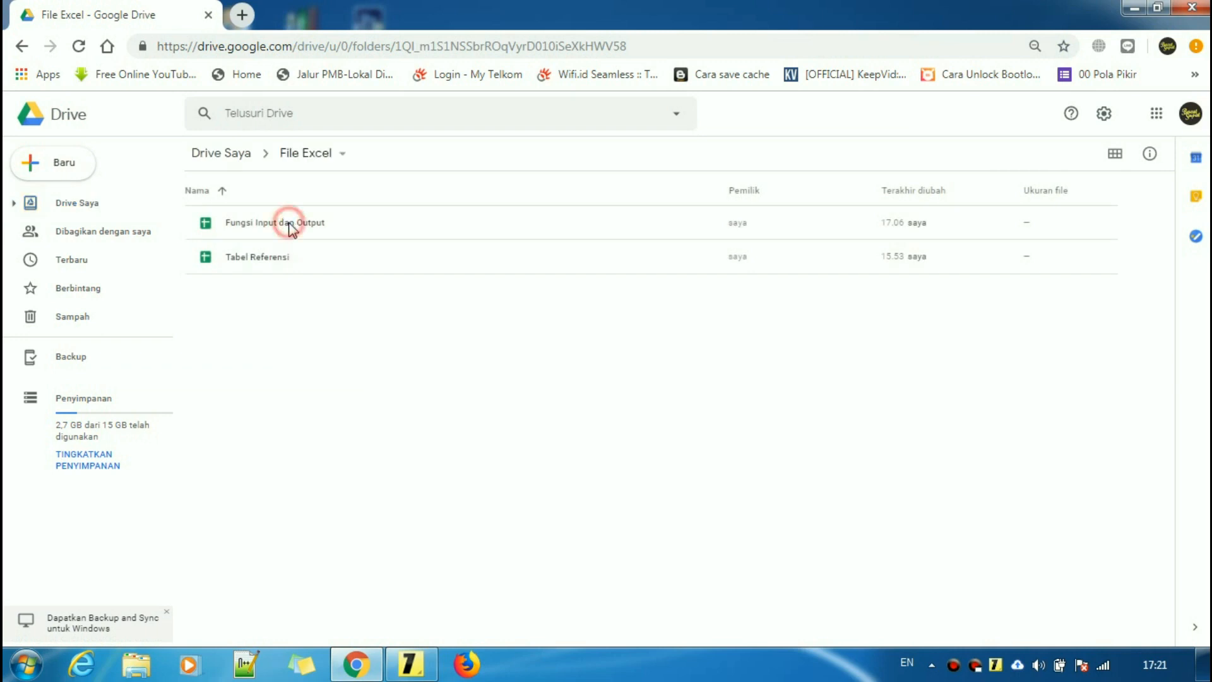
pyautogui.click(150, 18)
pyautogui.doubleClick(295, 259)
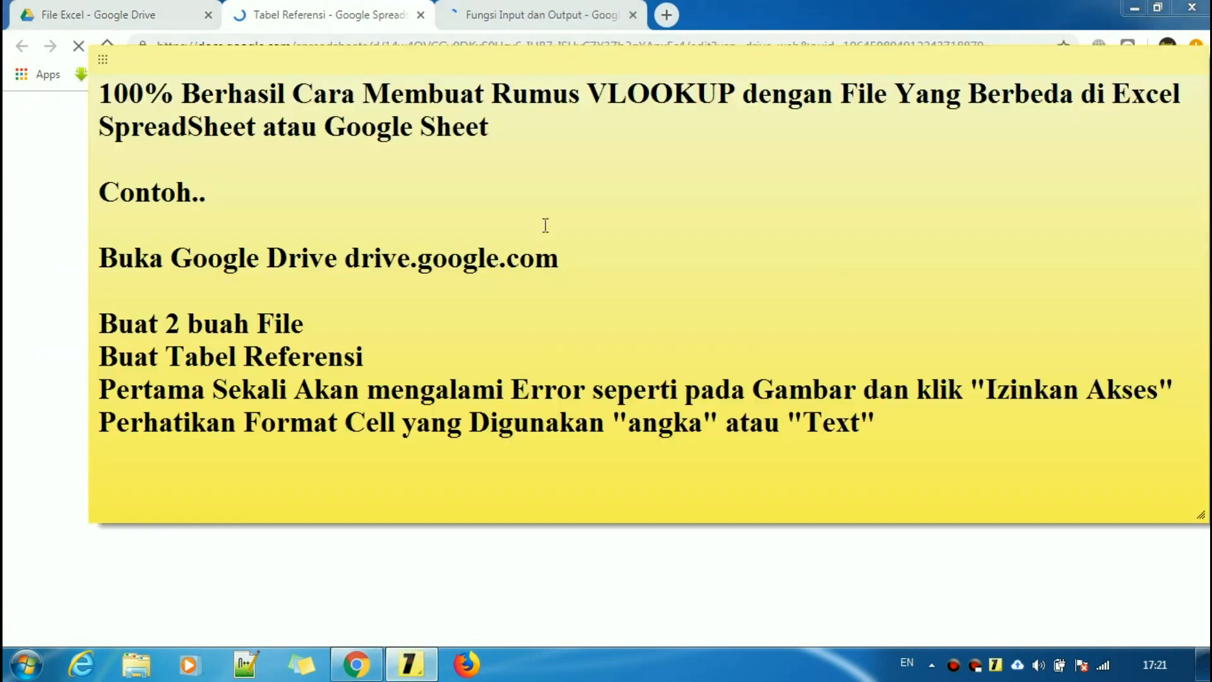
pyautogui.click(544, 192)
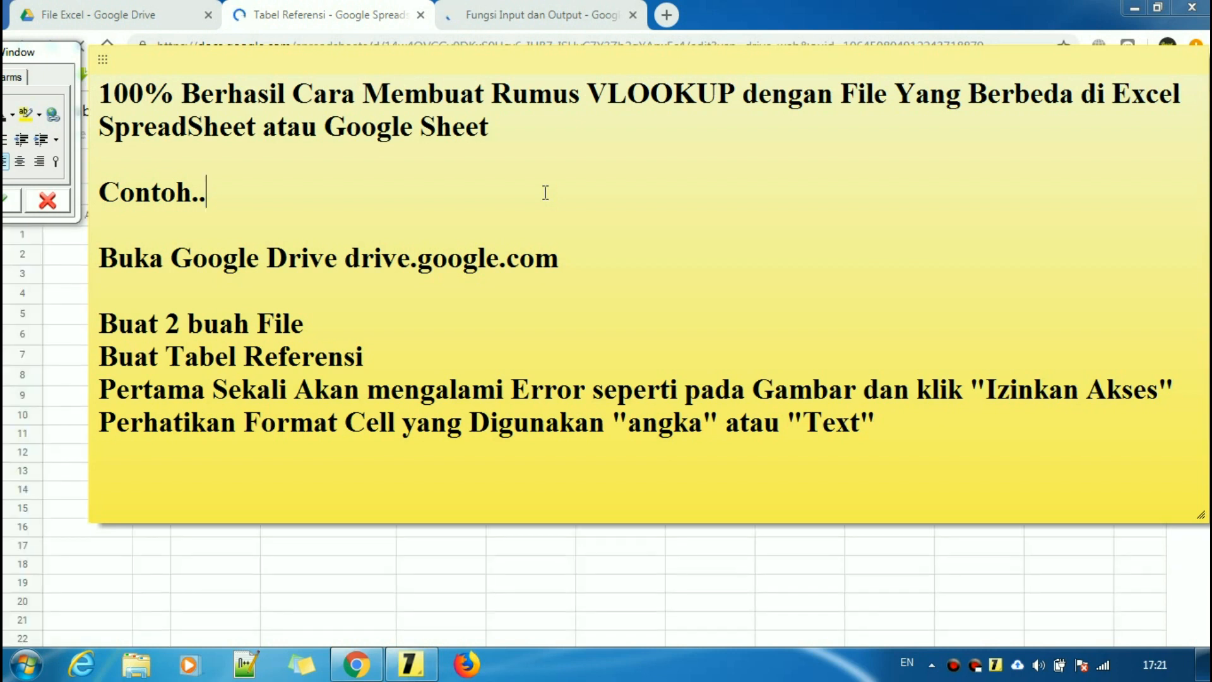
pyautogui.moveTo(582, 93); pyautogui.dragTo(734, 96)
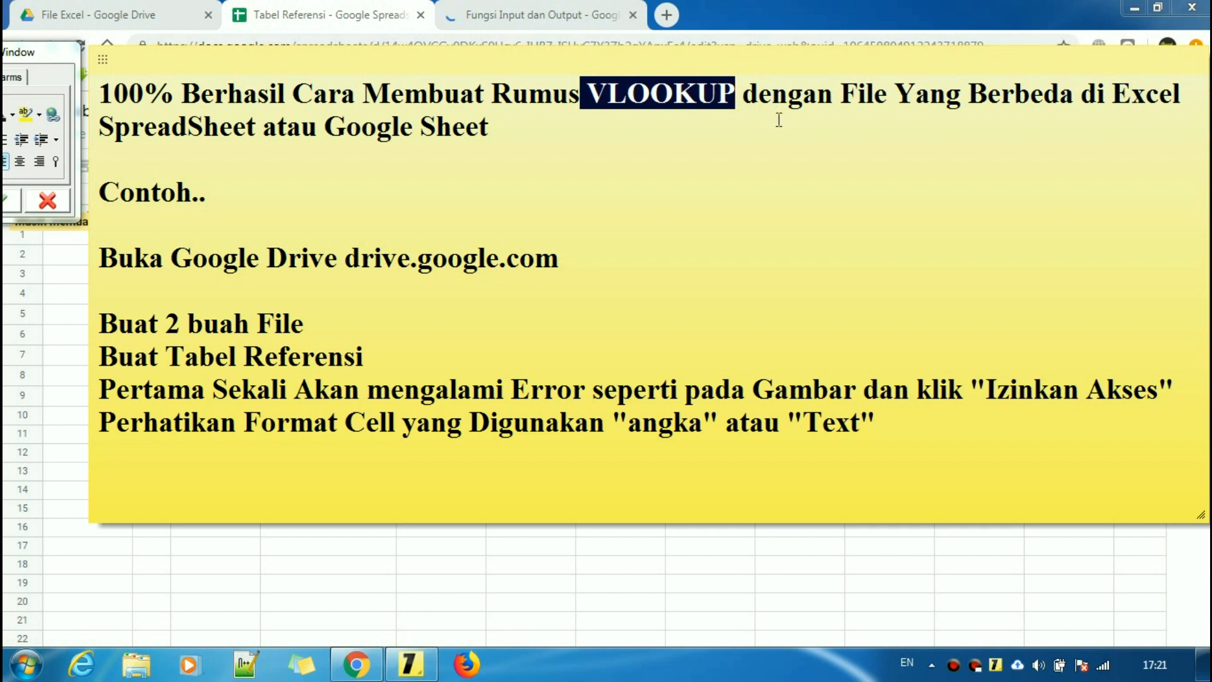
pyautogui.moveTo(840, 96); pyautogui.dragTo(1075, 101)
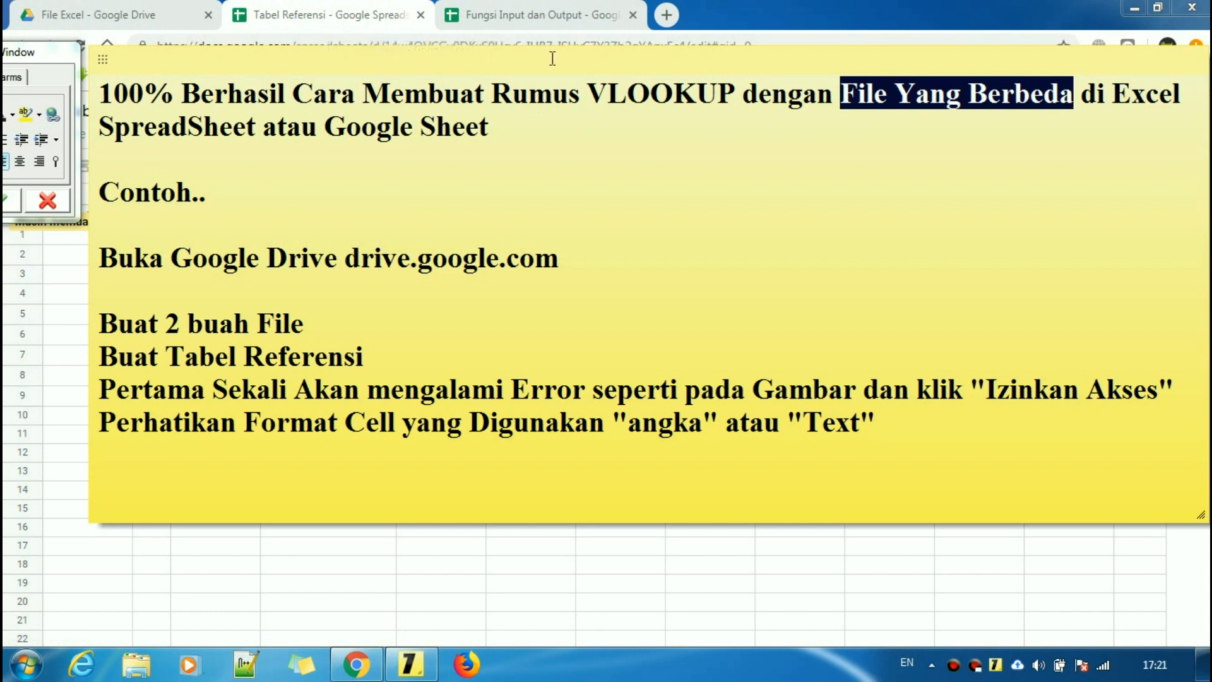
pyautogui.click(843, 113)
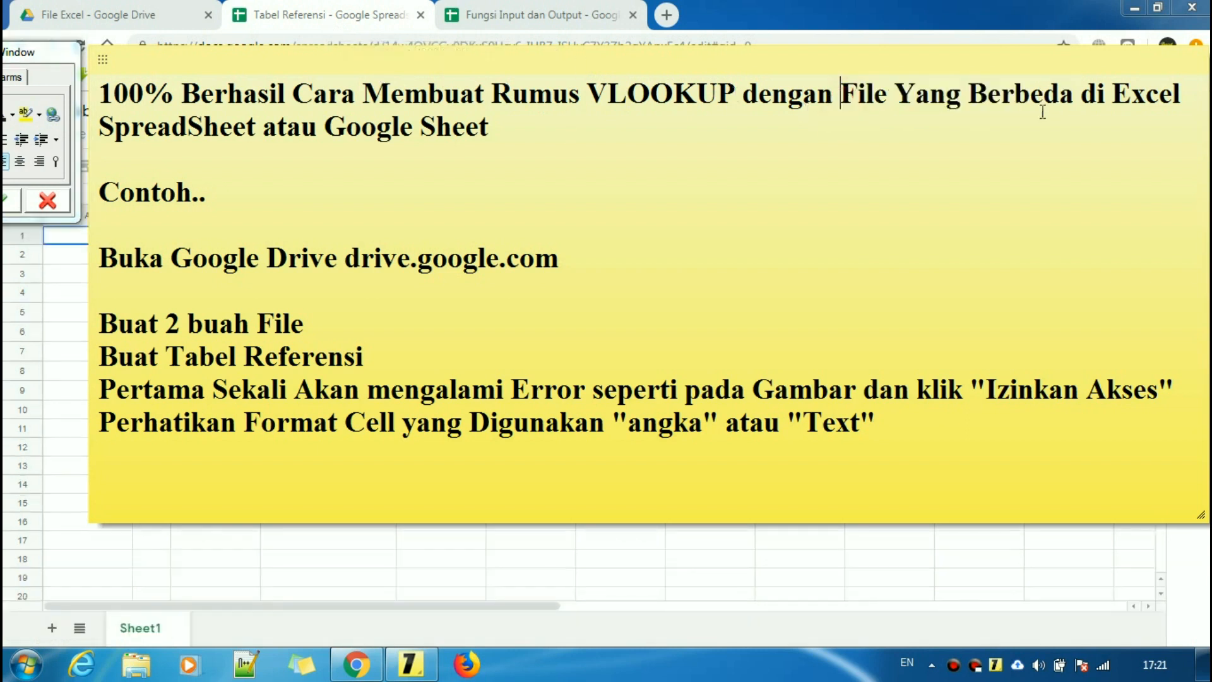
pyautogui.moveTo(843, 96); pyautogui.dragTo(1053, 101)
pyautogui.click(569, 14)
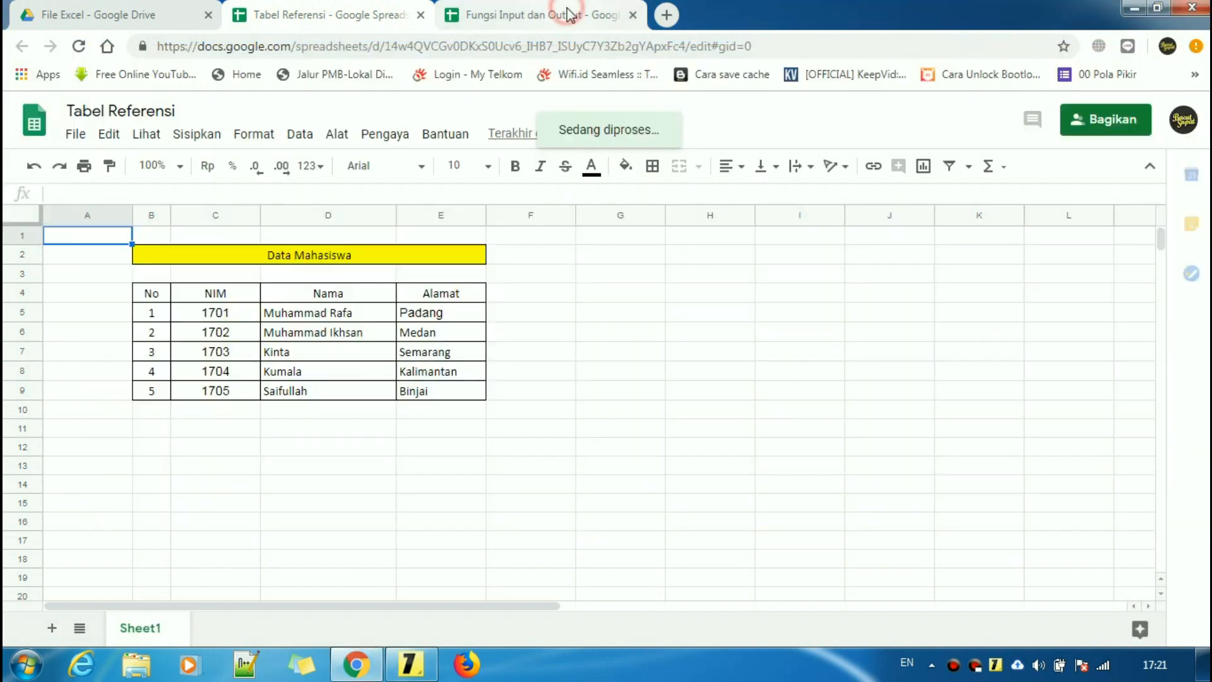
pyautogui.click(142, 13)
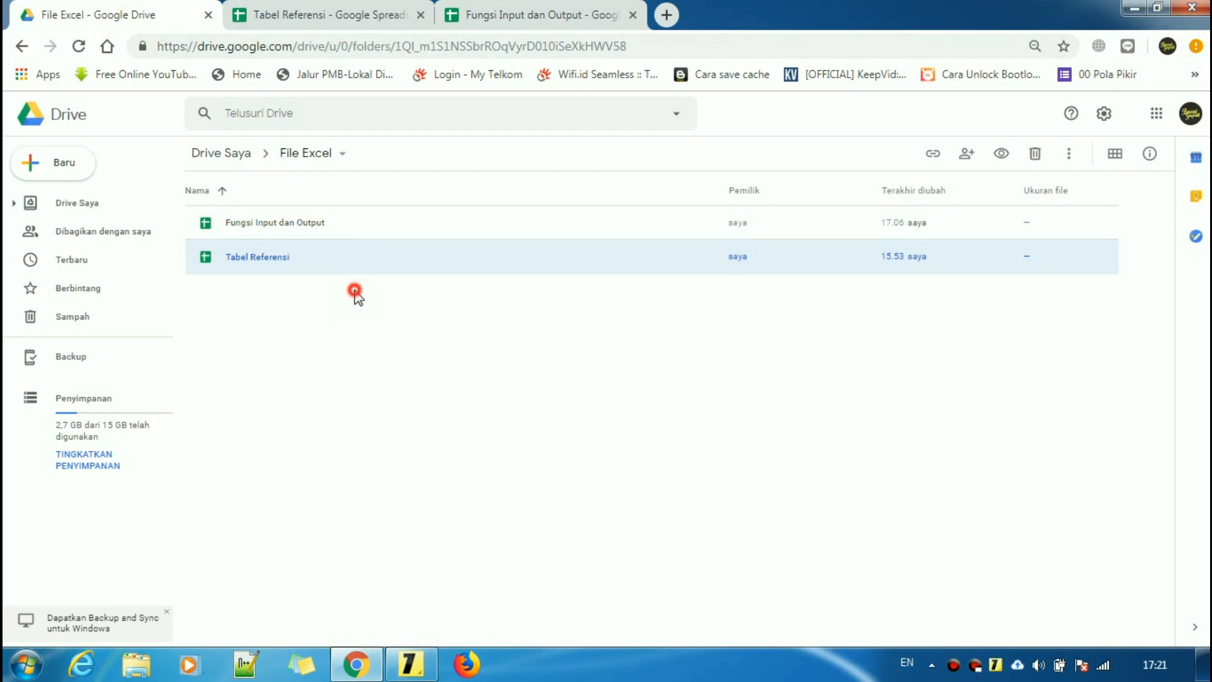
pyautogui.click(355, 292)
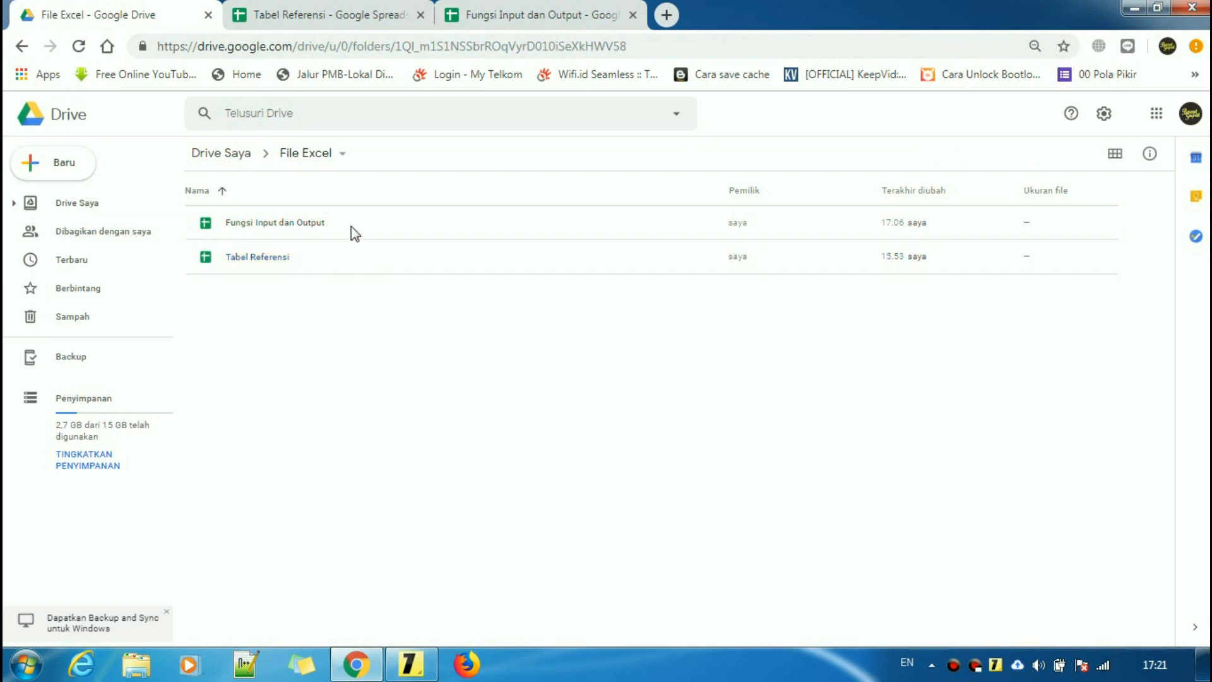
pyautogui.click(323, 301)
pyautogui.click(344, 6)
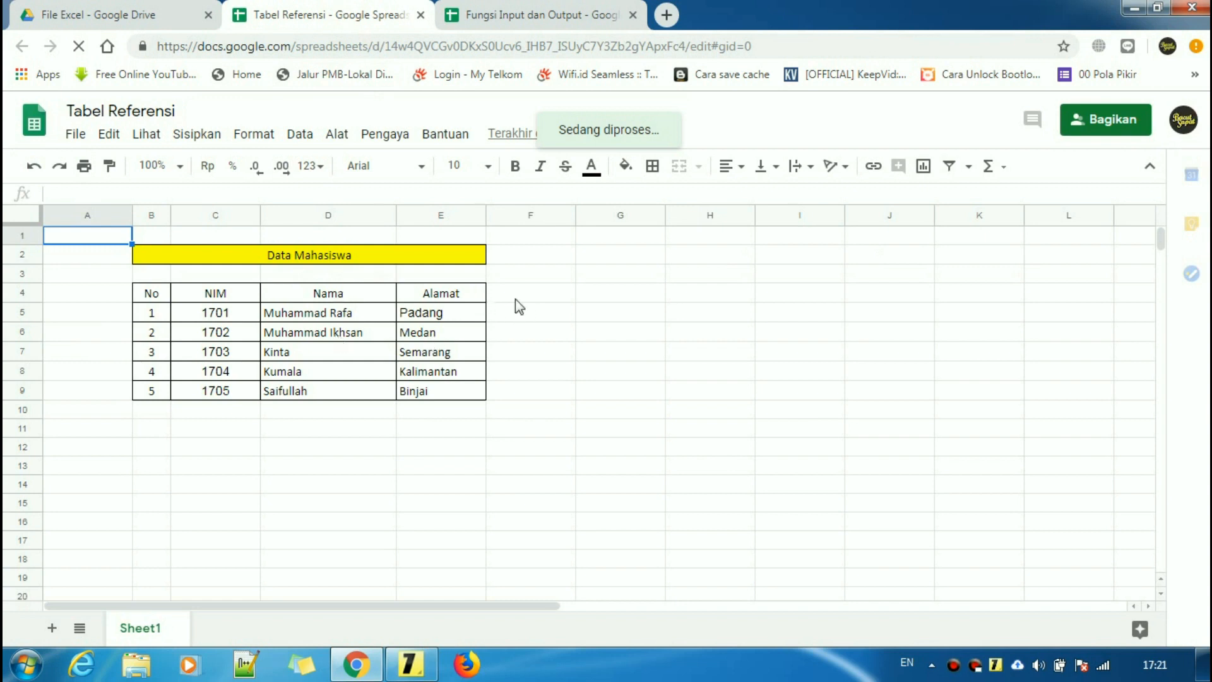
pyautogui.click(521, 13)
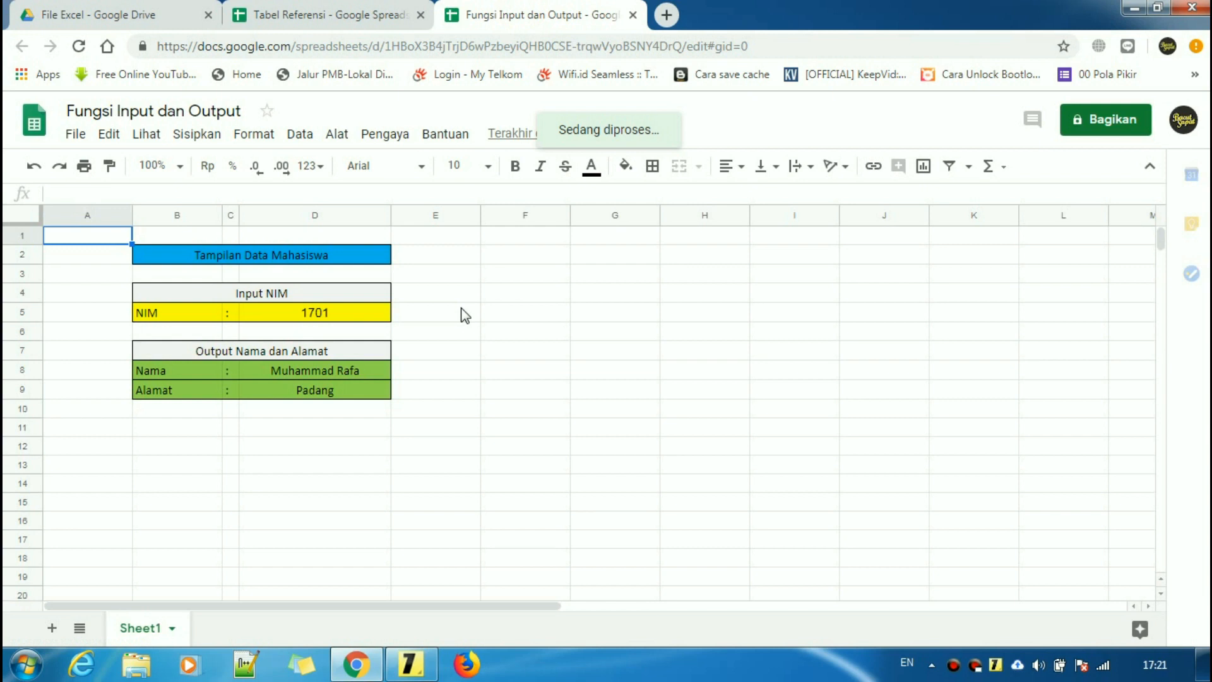
pyautogui.click(358, 10)
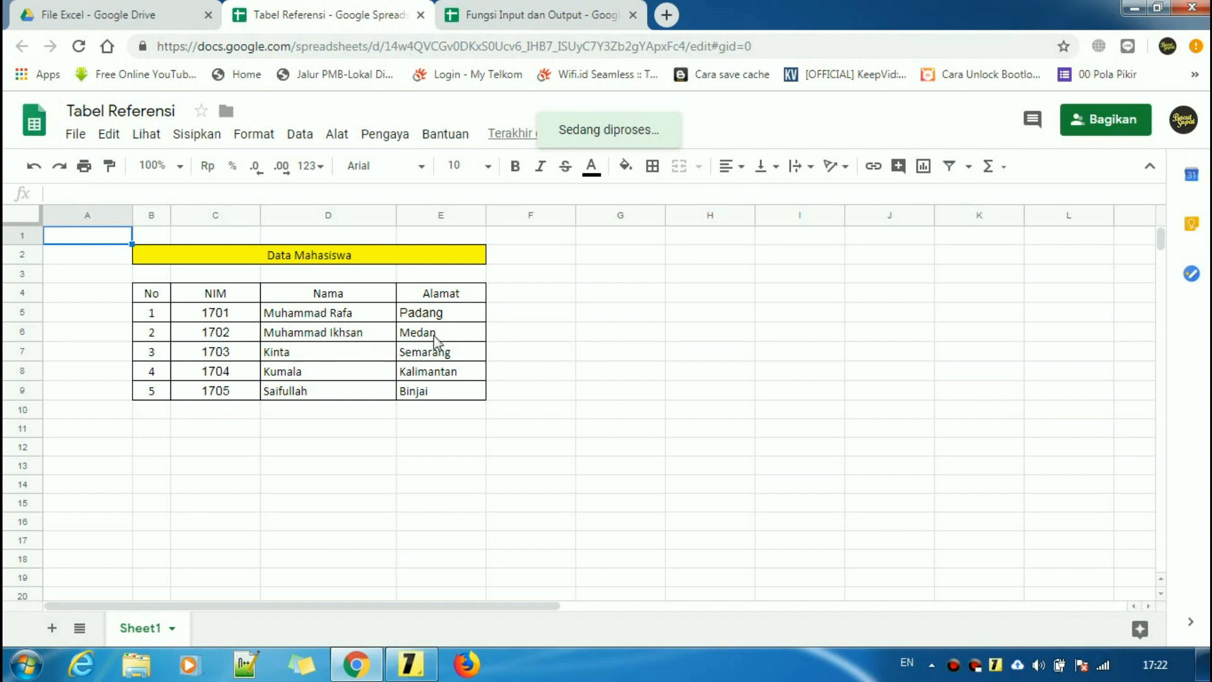
pyautogui.click(604, 14)
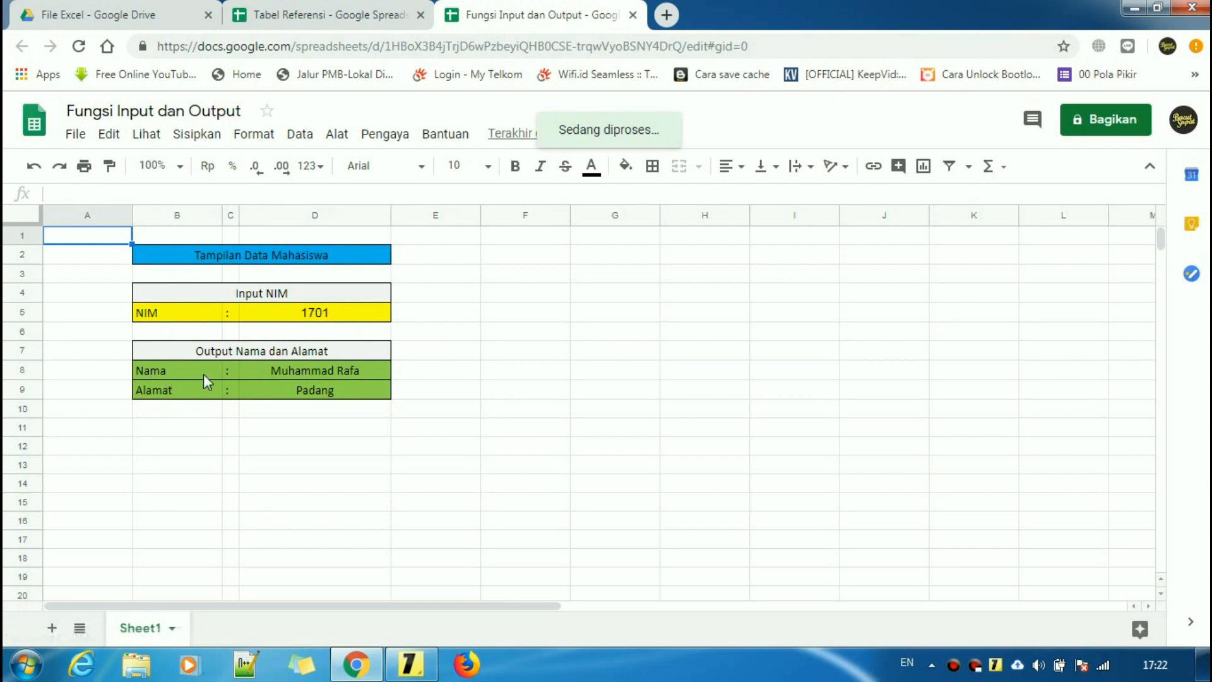
# - Change the NIM in D5 from 1701 to 1702 and check D9's result against Tabel Referensi
pyautogui.click(335, 316)
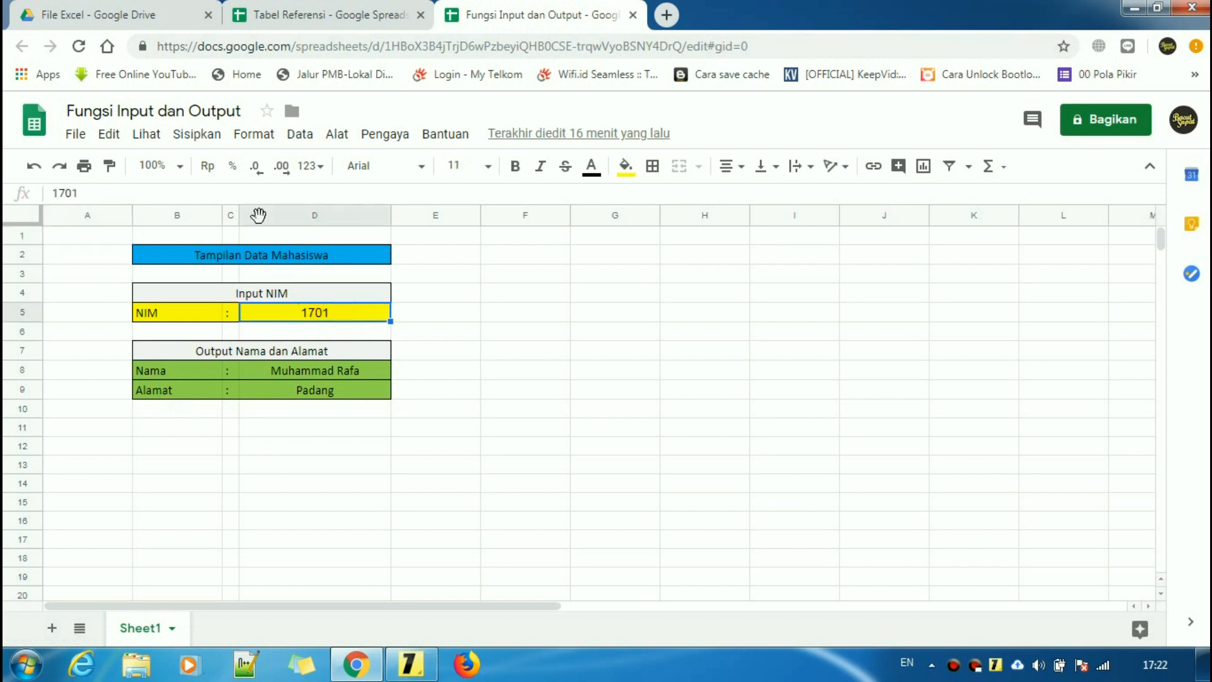
pyautogui.click(261, 194)
pyautogui.press('BackSpace')
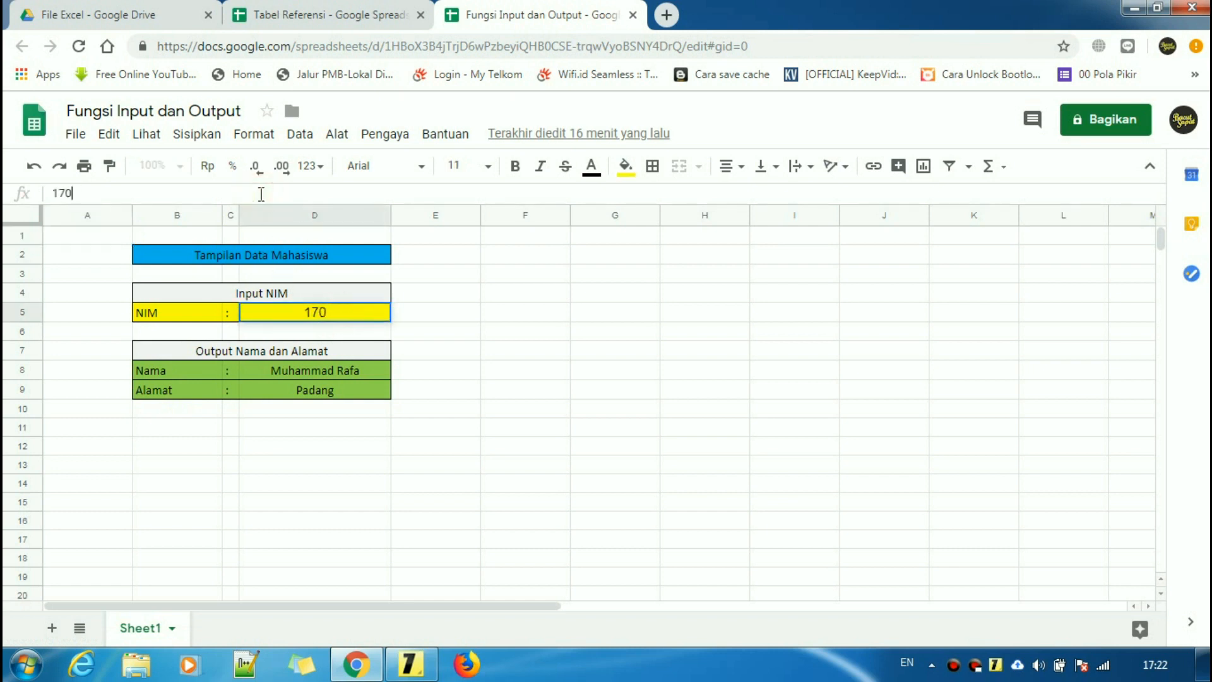
pyautogui.write('2')
pyautogui.press('Return')
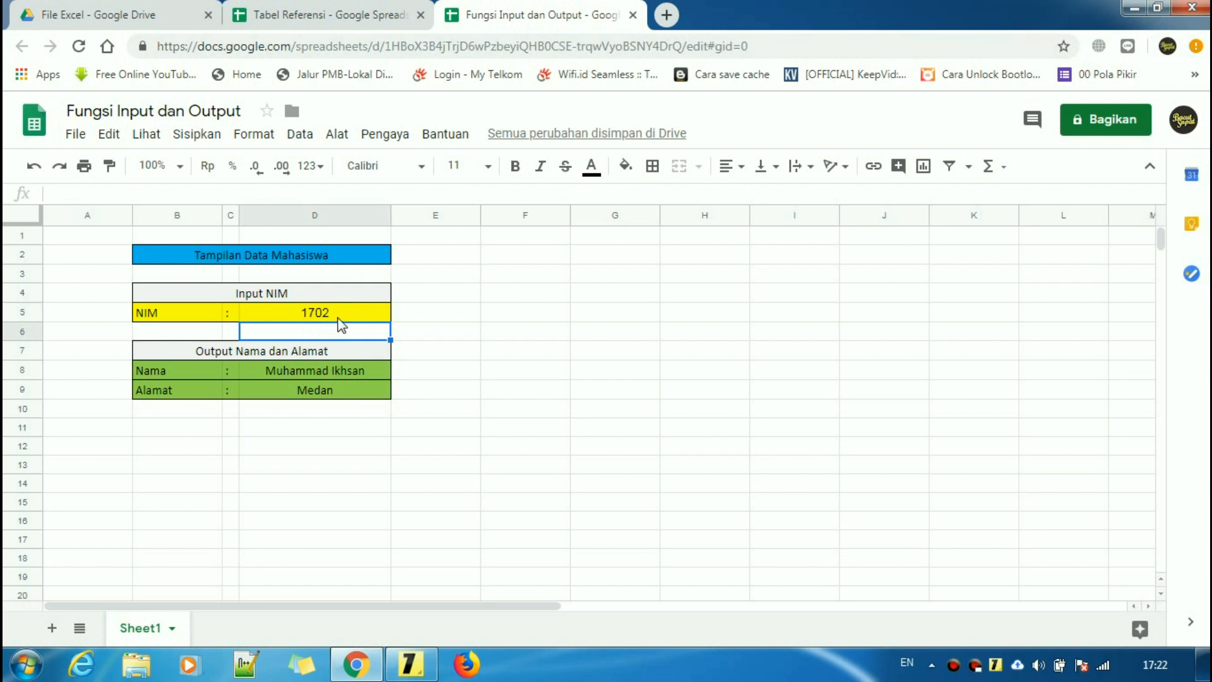
pyautogui.click(329, 391)
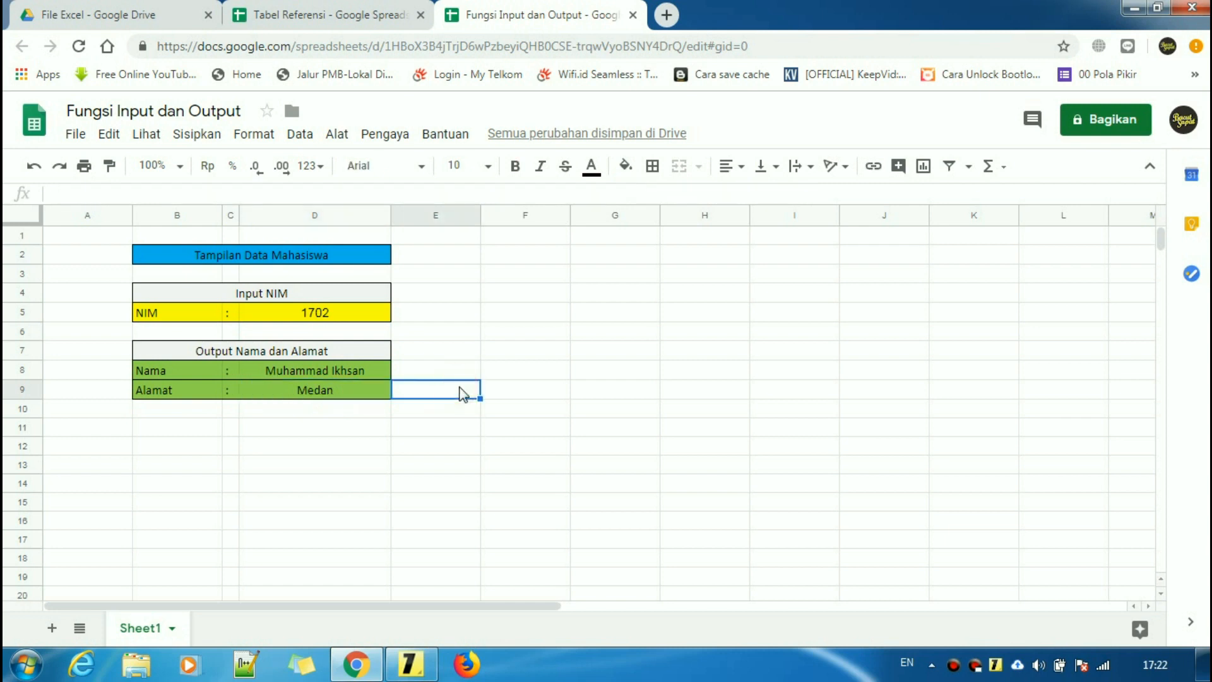
pyautogui.click(313, 13)
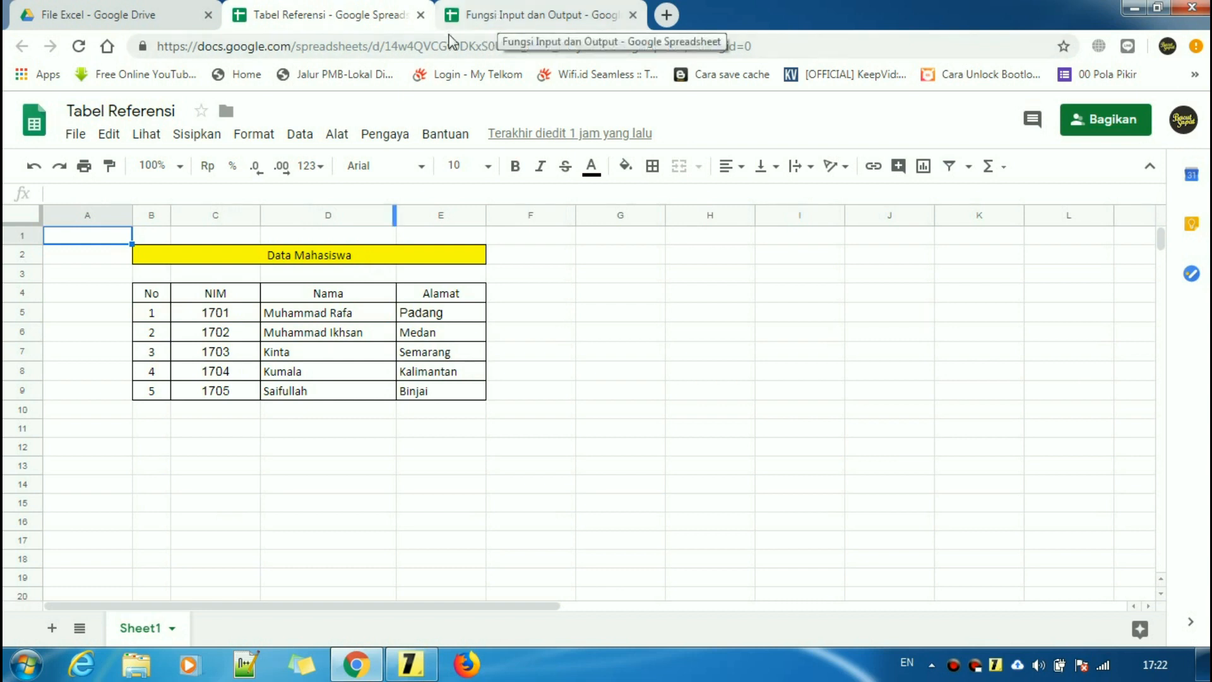
pyautogui.click(530, 14)
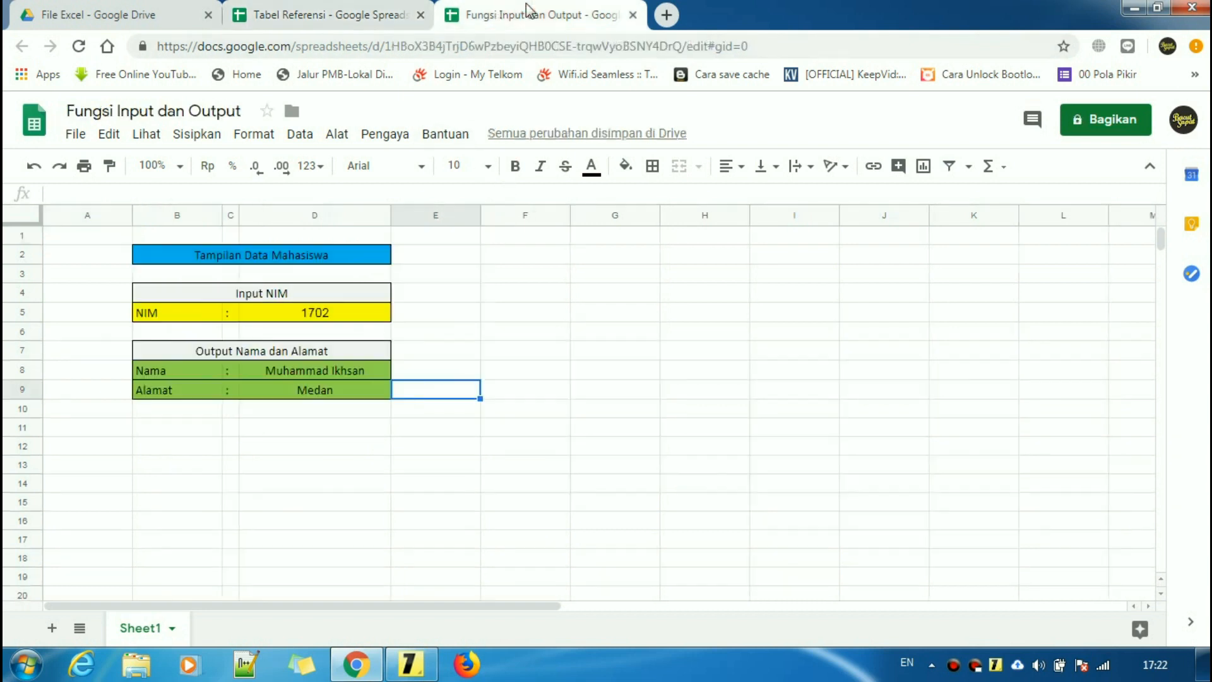
pyautogui.click(345, 314)
pyautogui.click(339, 391)
pyautogui.click(353, 7)
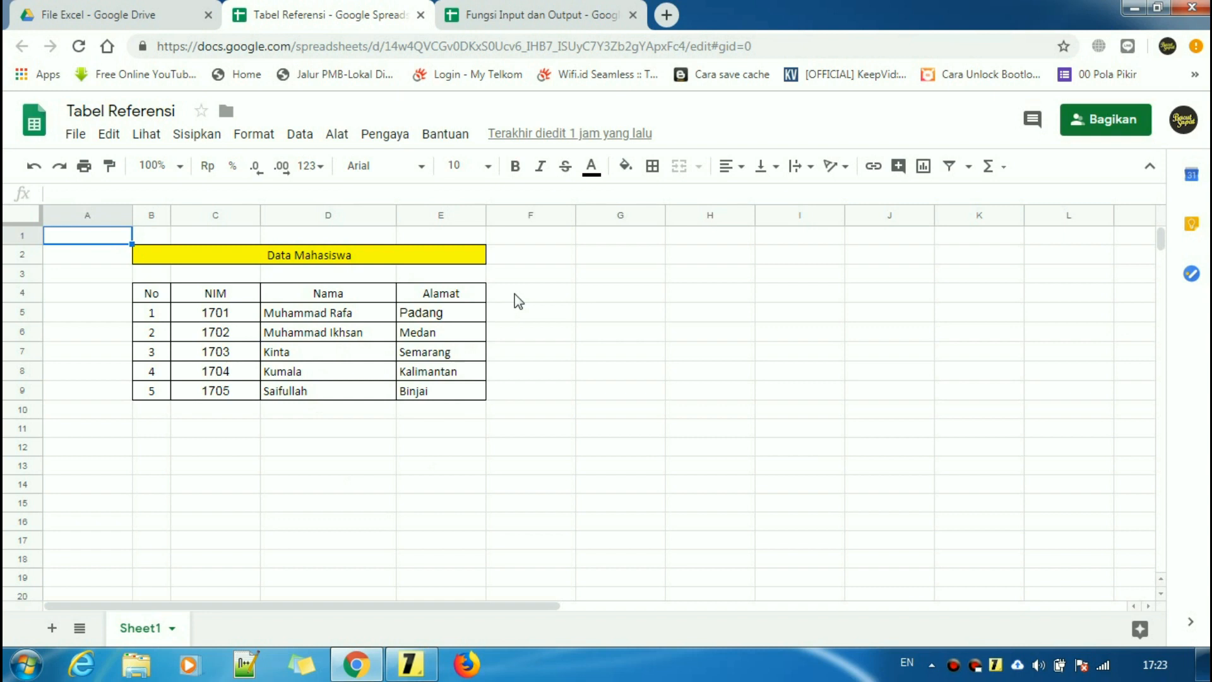
pyautogui.click(548, 22)
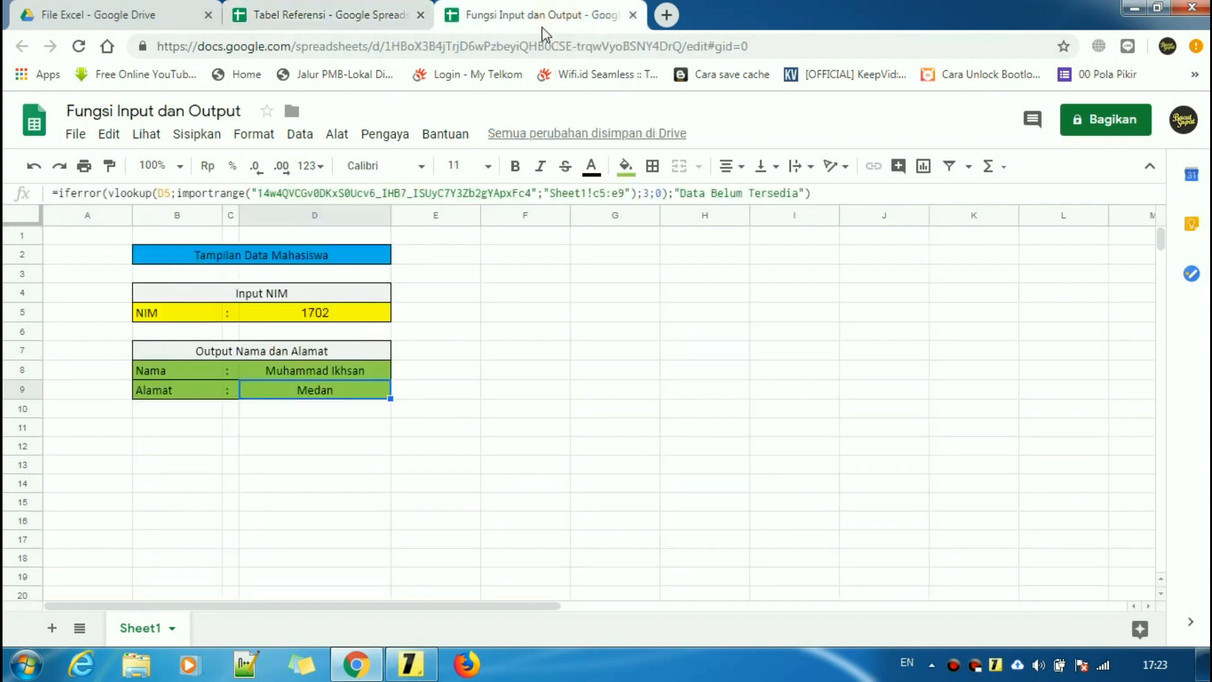
pyautogui.click(500, 408)
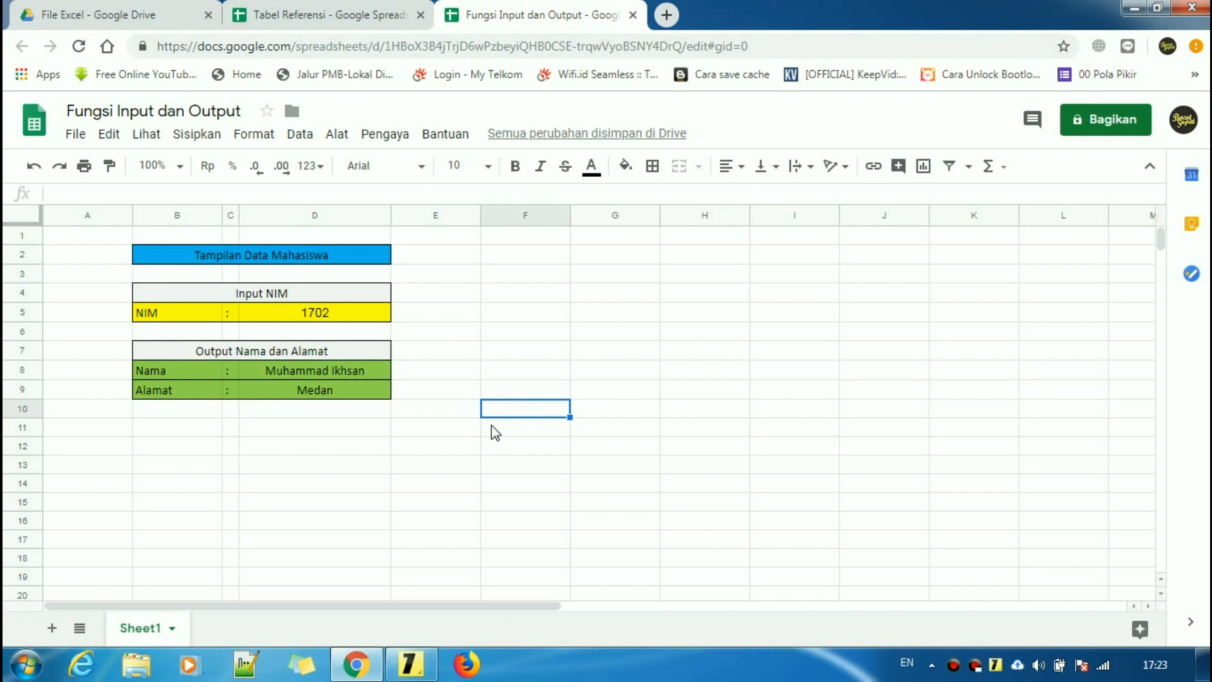
pyautogui.click(412, 662)
# - Highlight drive.google.com in the tutorial note and select the Drive folder's web address
pyautogui.click(558, 270)
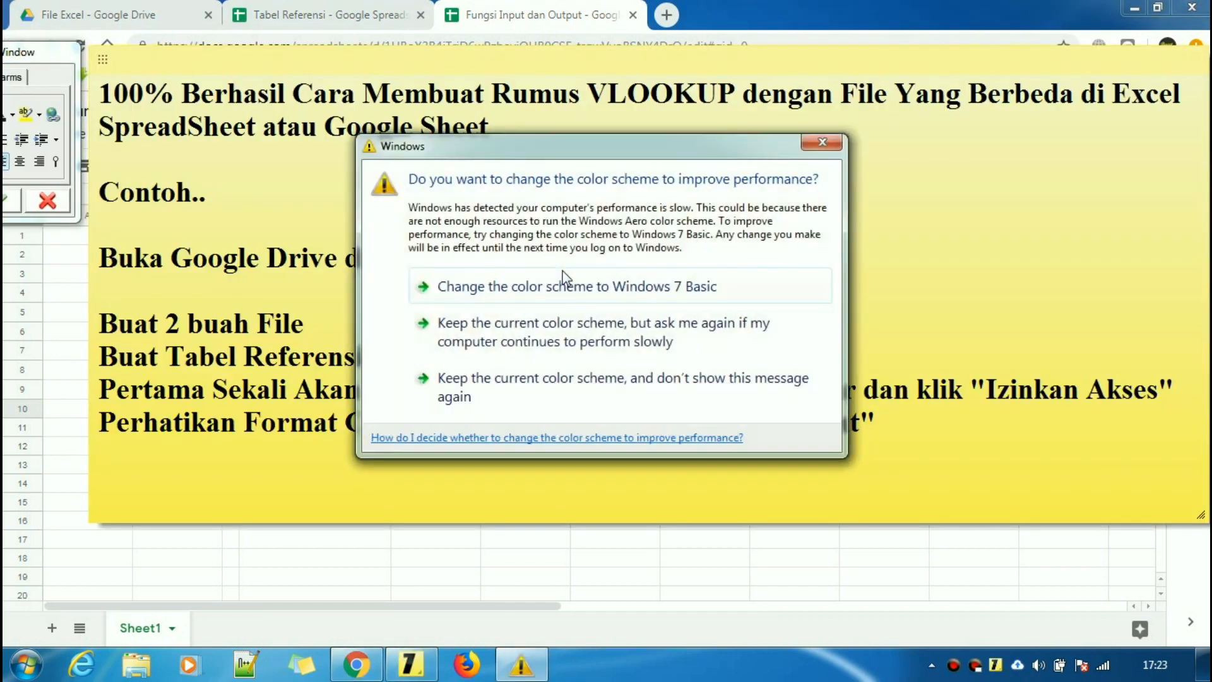
pyautogui.click(938, 215)
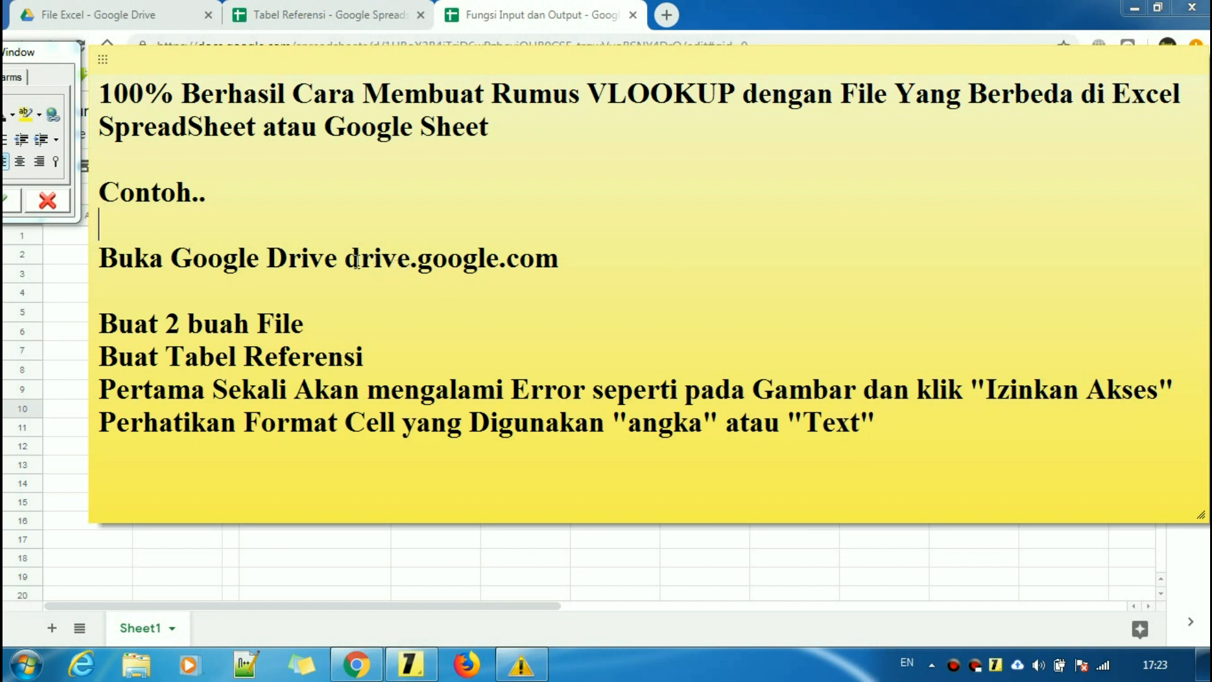
pyautogui.moveTo(344, 260); pyautogui.dragTo(571, 265)
pyautogui.click(582, 263)
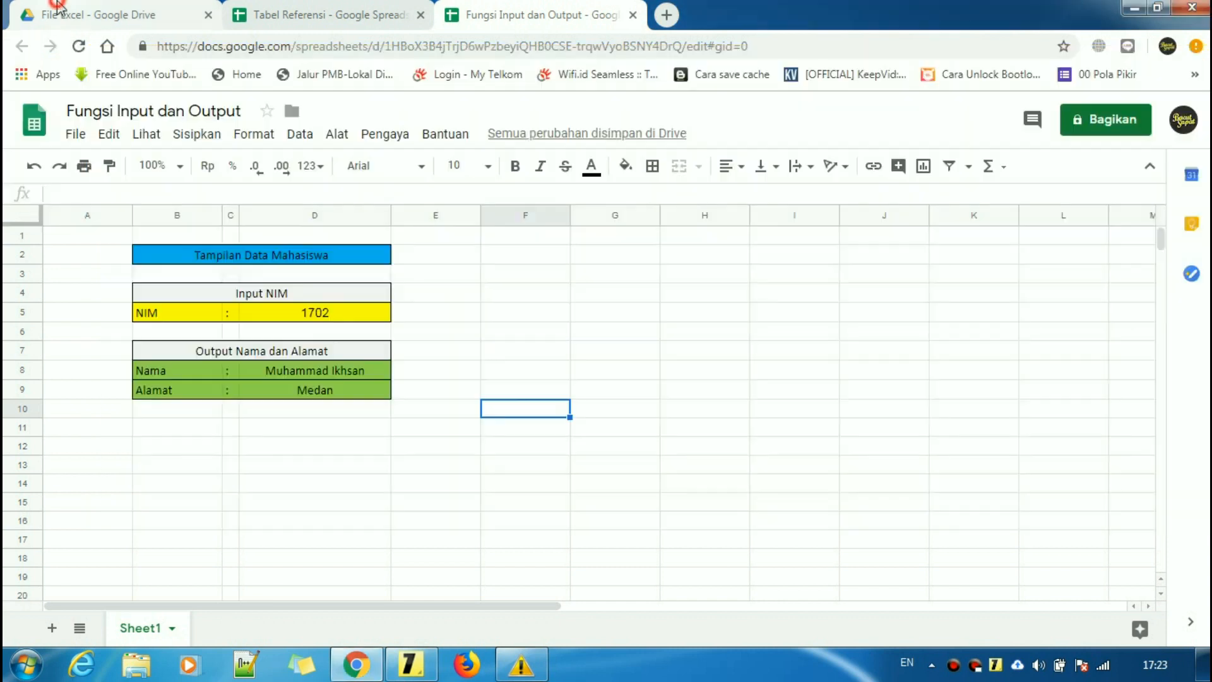
pyautogui.click(120, 15)
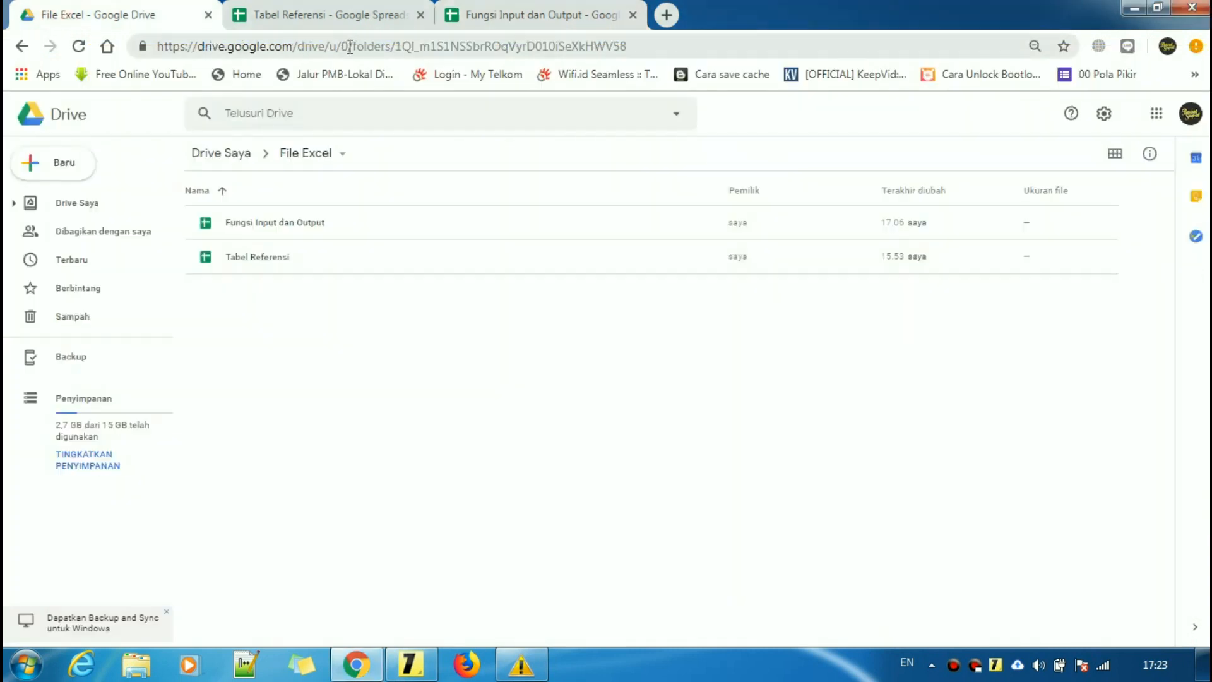
pyautogui.click(673, 48)
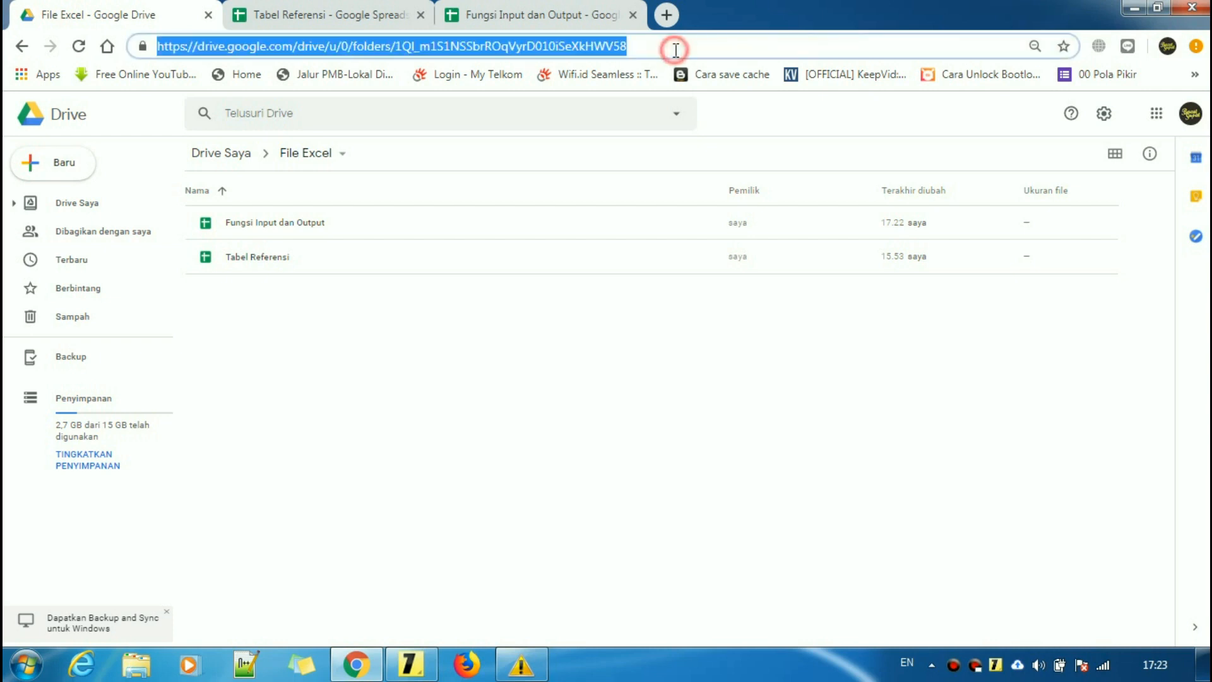
pyautogui.click(404, 674)
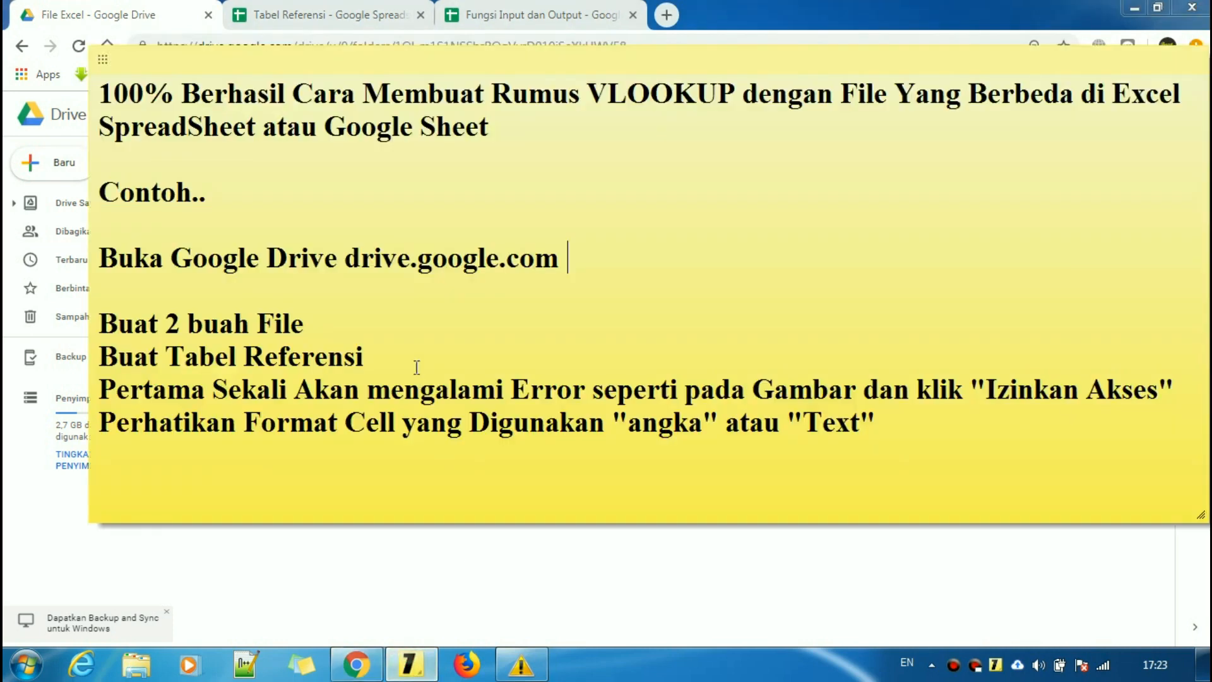
# - Highlight the note's line about making two files, then return to Tabel Referensi
pyautogui.click(393, 319)
pyautogui.moveTo(108, 323); pyautogui.dragTo(334, 323)
pyautogui.click(334, 324)
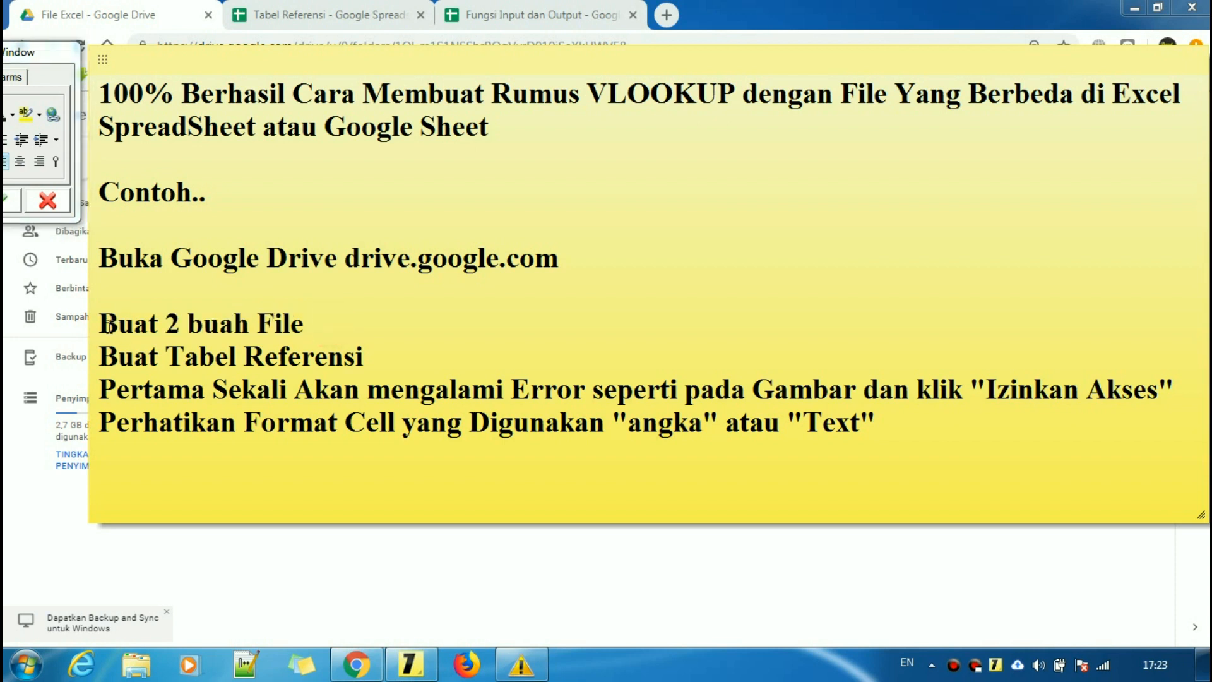
pyautogui.click(333, 323)
pyautogui.click(362, 7)
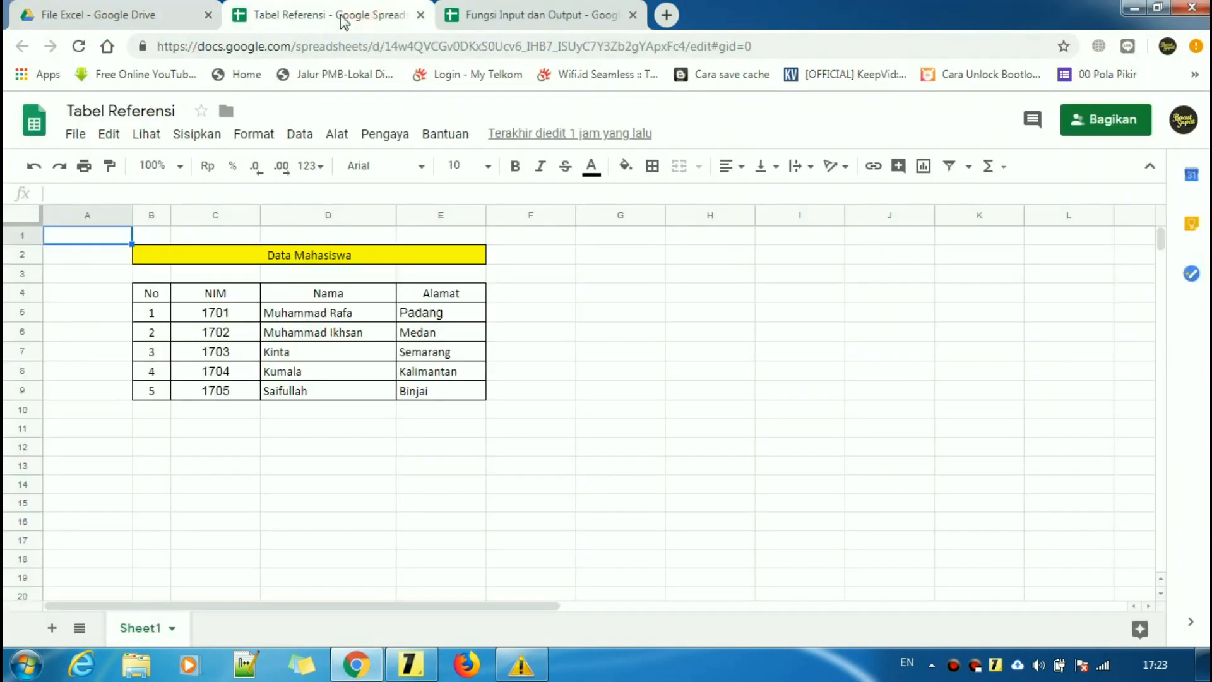
# - Check the Drive folder and the note's 'Buat Tabel Referensi' line, then return to the output sheet
pyautogui.click(480, 12)
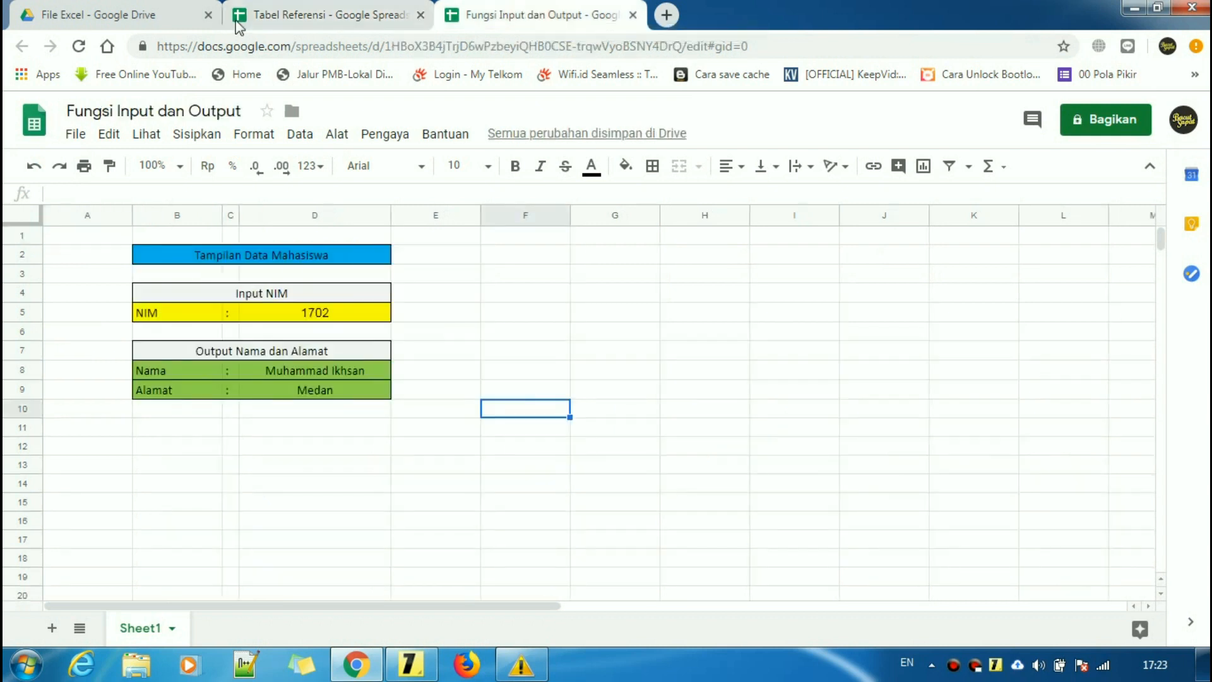
pyautogui.click(163, 14)
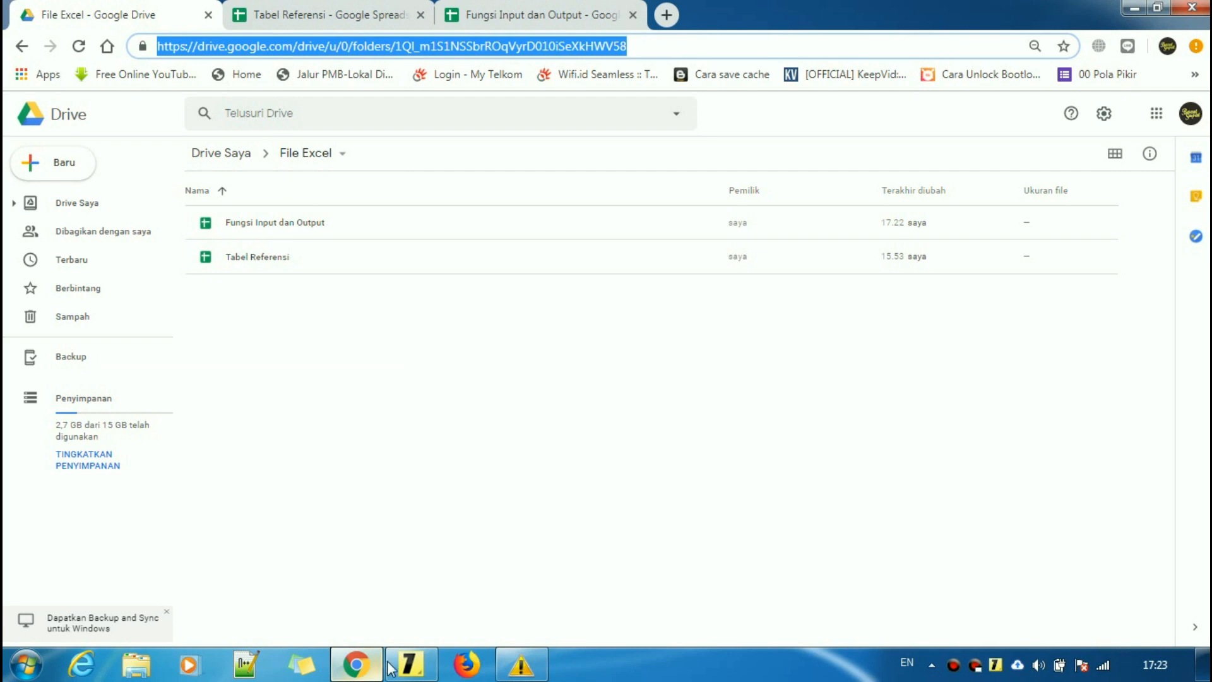
pyautogui.click(411, 668)
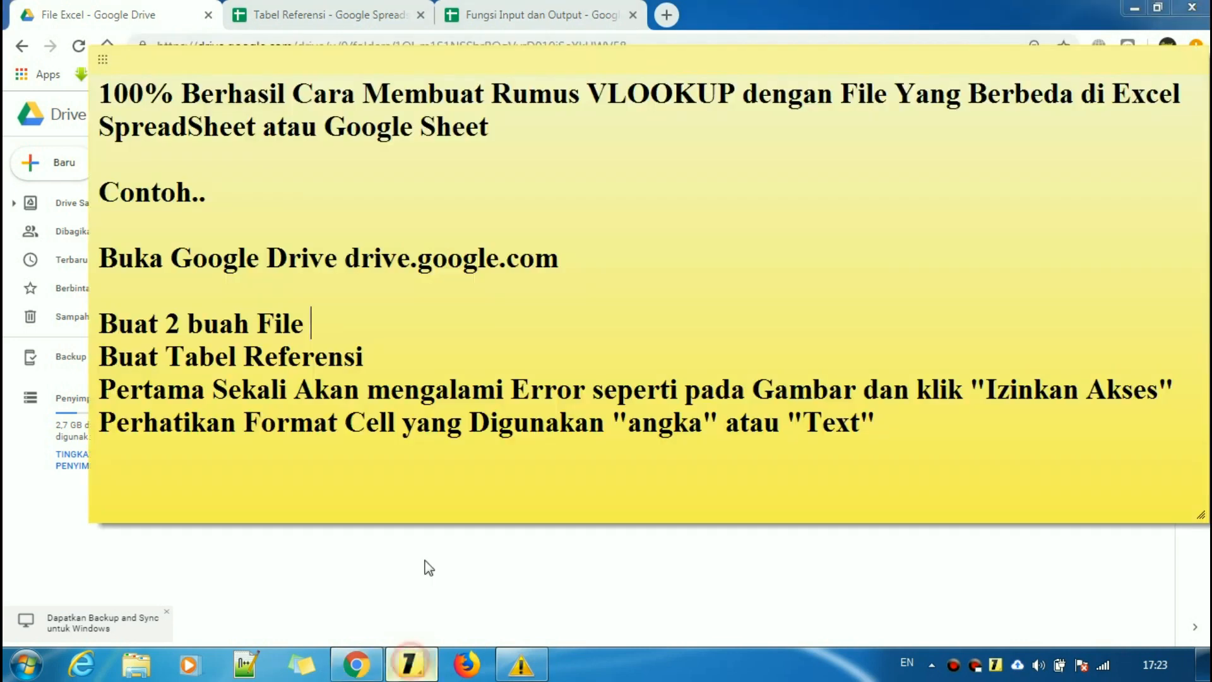
pyautogui.click(395, 355)
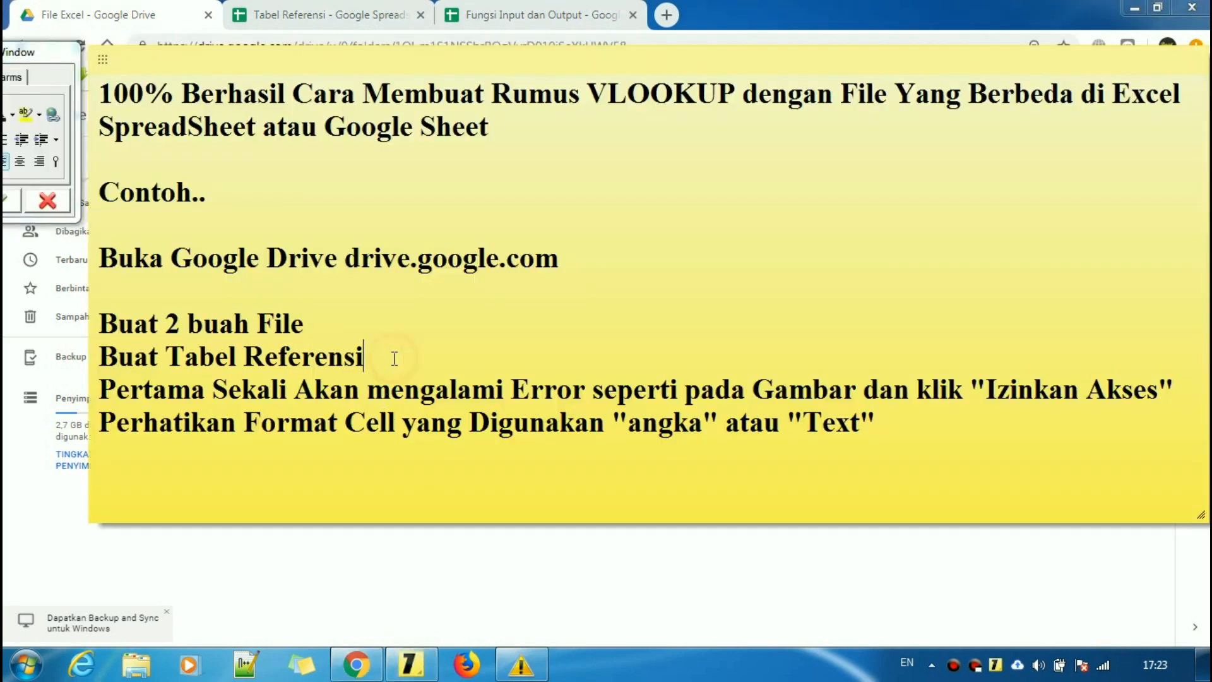
pyautogui.click(529, 9)
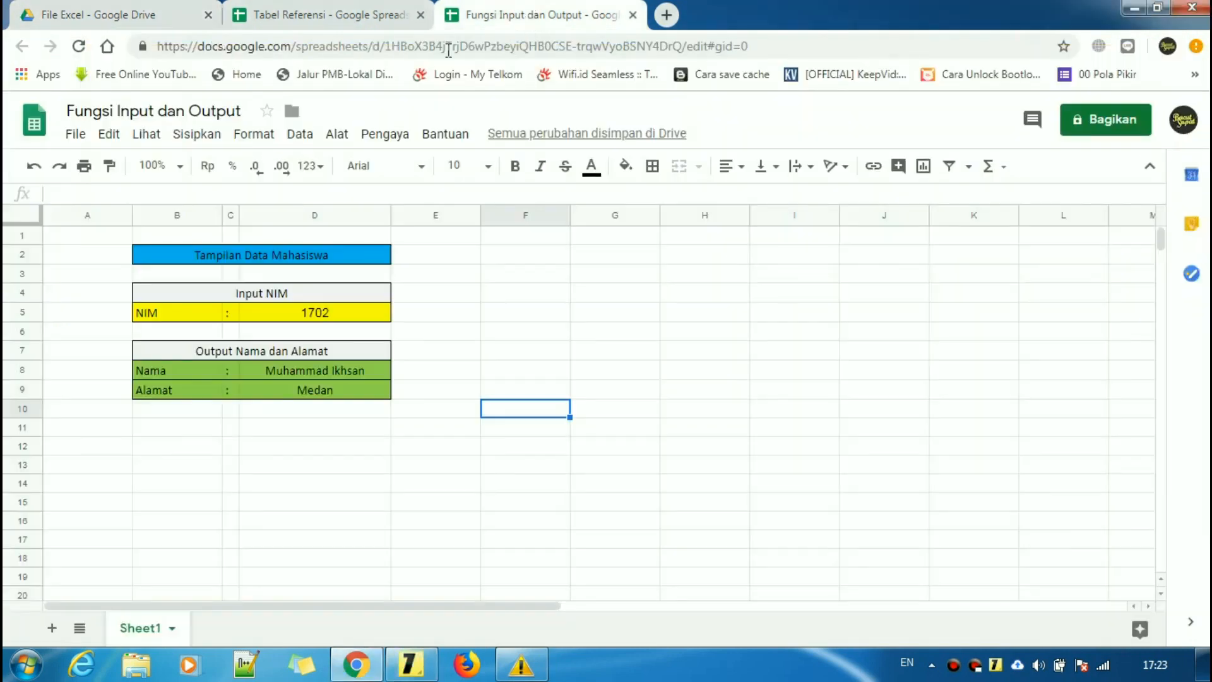
# - Compare the VLOOKUP formulas in D8 (column index 2) and D9 (column index 3)
pyautogui.click(592, 369)
pyautogui.click(353, 368)
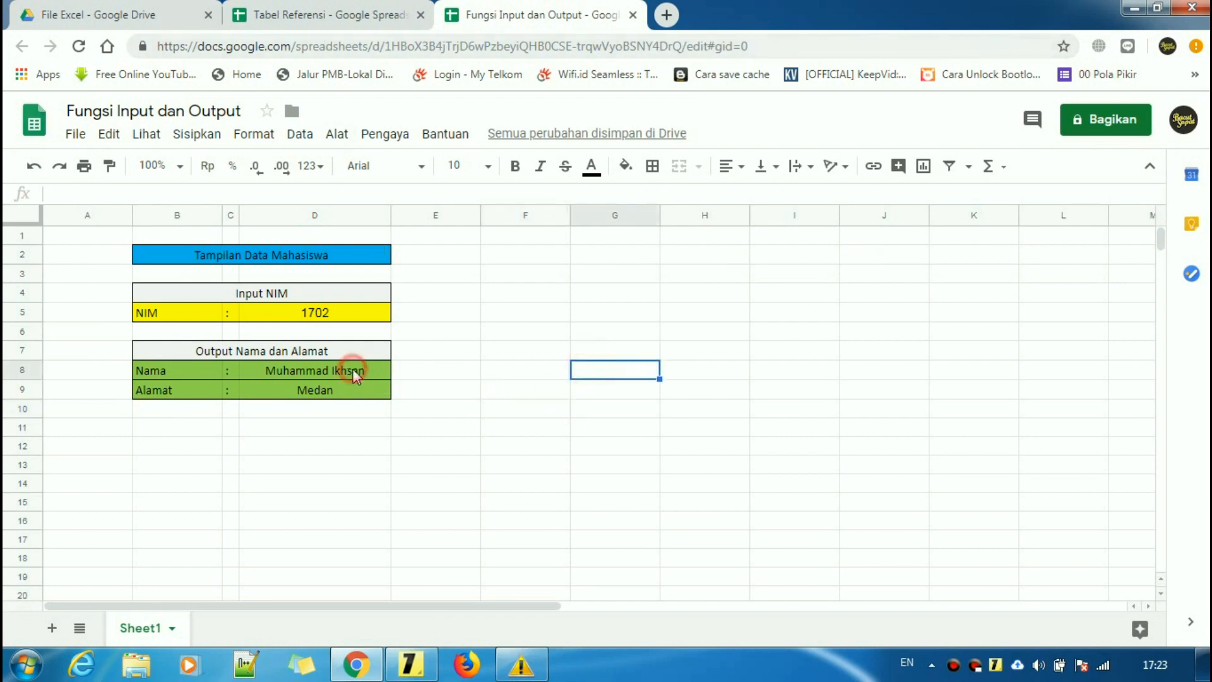
pyautogui.click(336, 392)
pyautogui.click(336, 376)
pyautogui.click(351, 388)
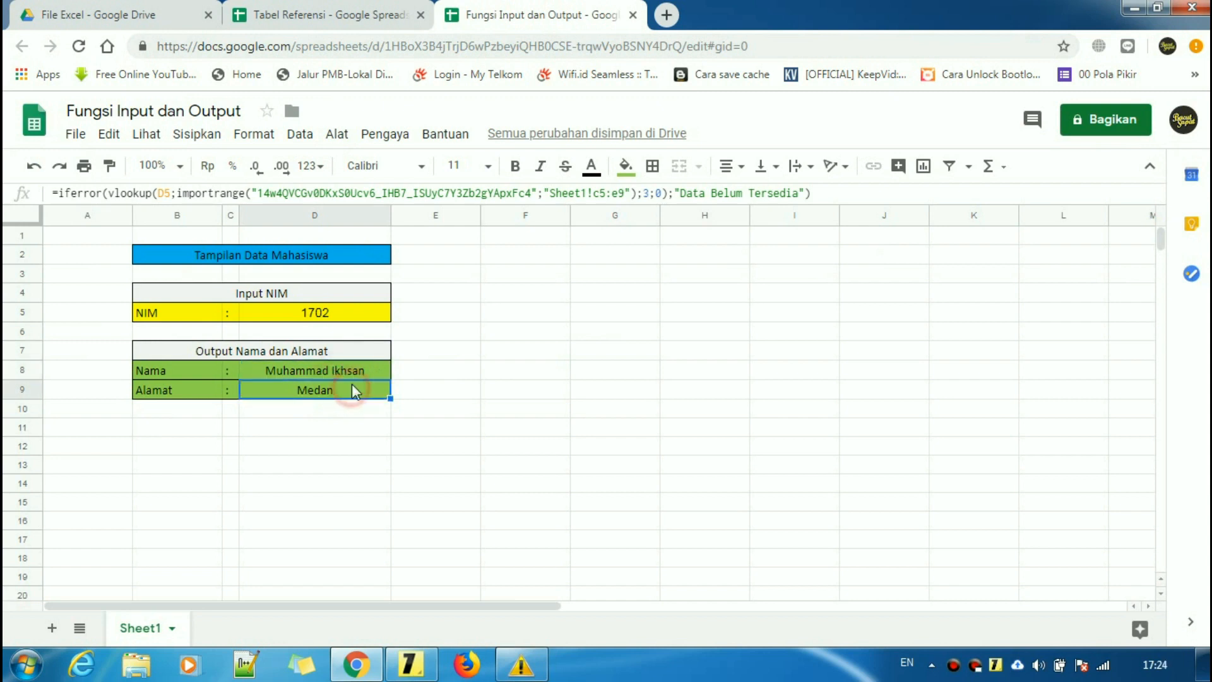
pyautogui.click(356, 368)
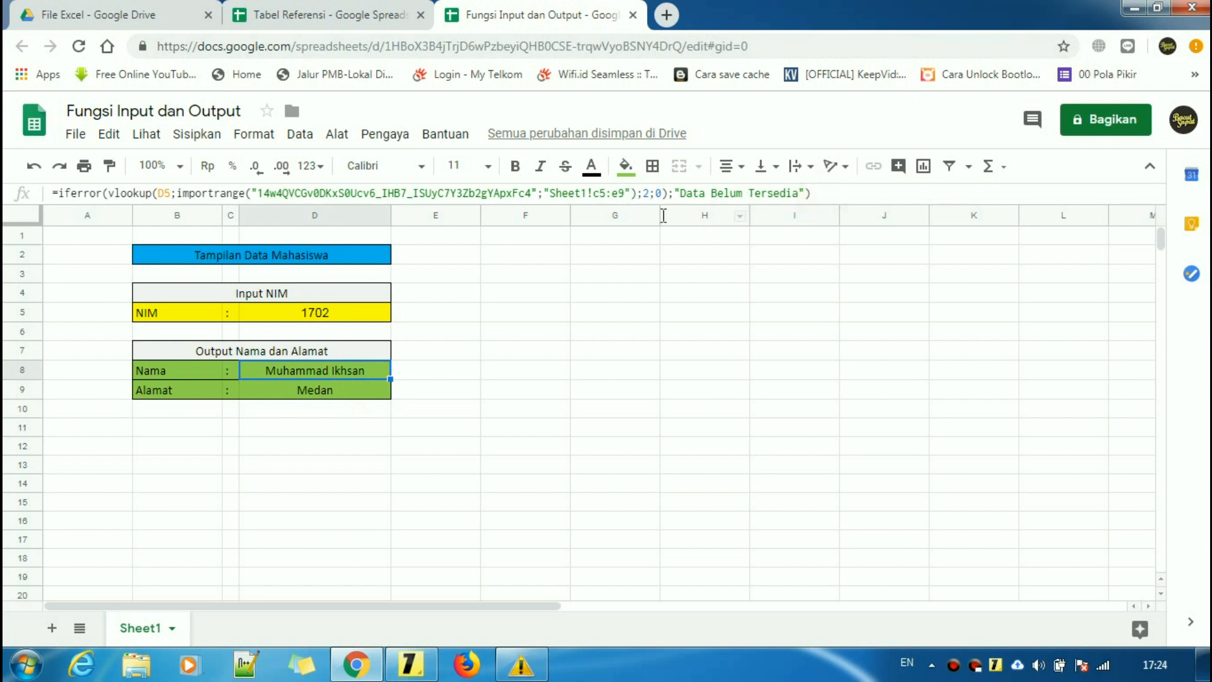
# - Copy D8's full IFERROR/VLOOKUP/IMPORTRANGE formula text from the formula bar
pyautogui.click(837, 191)
pyautogui.moveTo(820, 192); pyautogui.dragTo(45, 202)
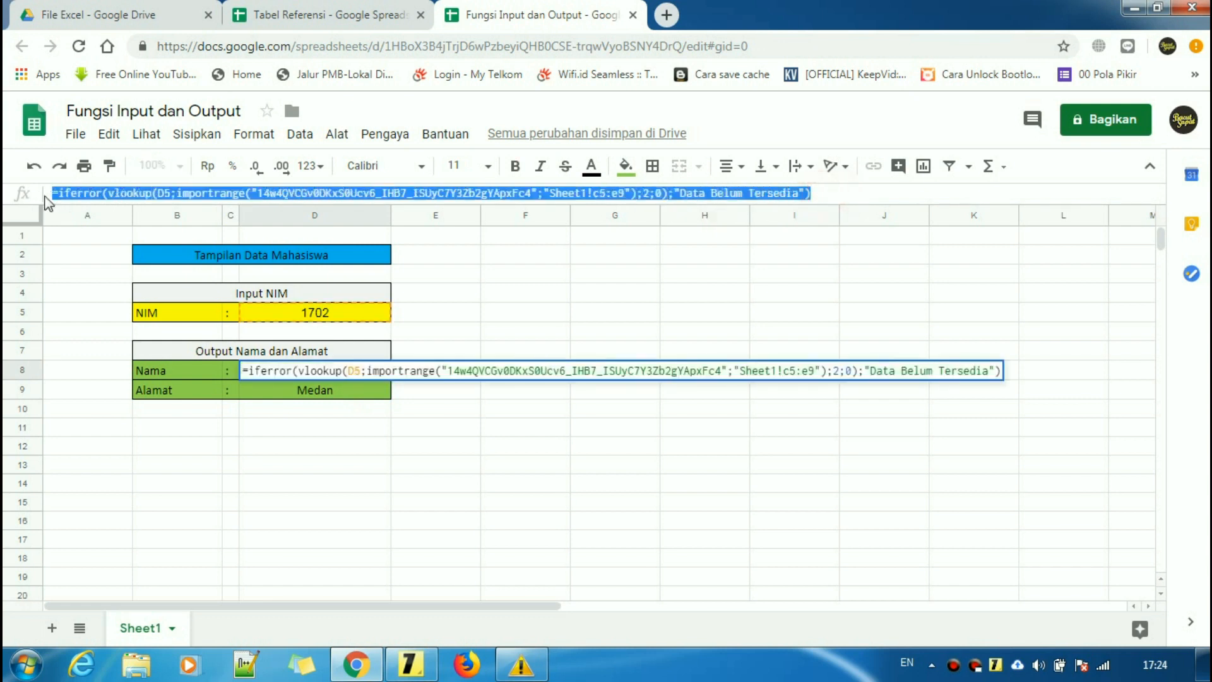
pyautogui.rightClick(190, 194)
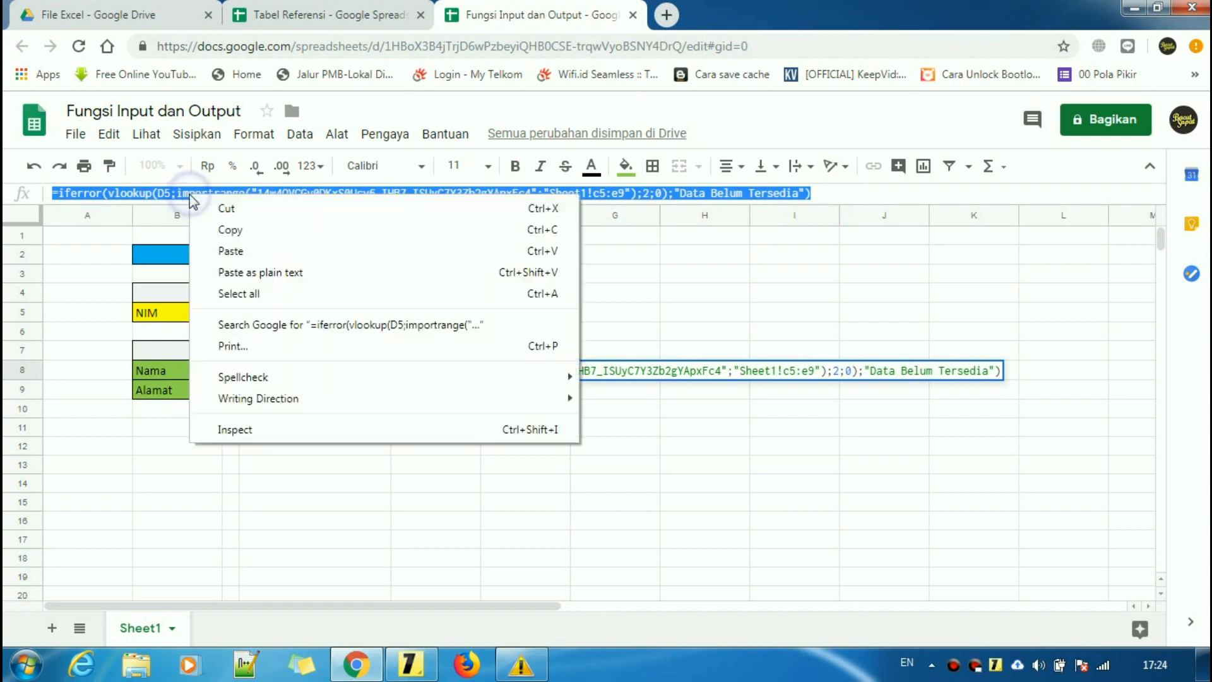
pyautogui.click(226, 228)
# - Add a new 'contoh rumus' line at the end of the tutorial sticky note
pyautogui.click(412, 663)
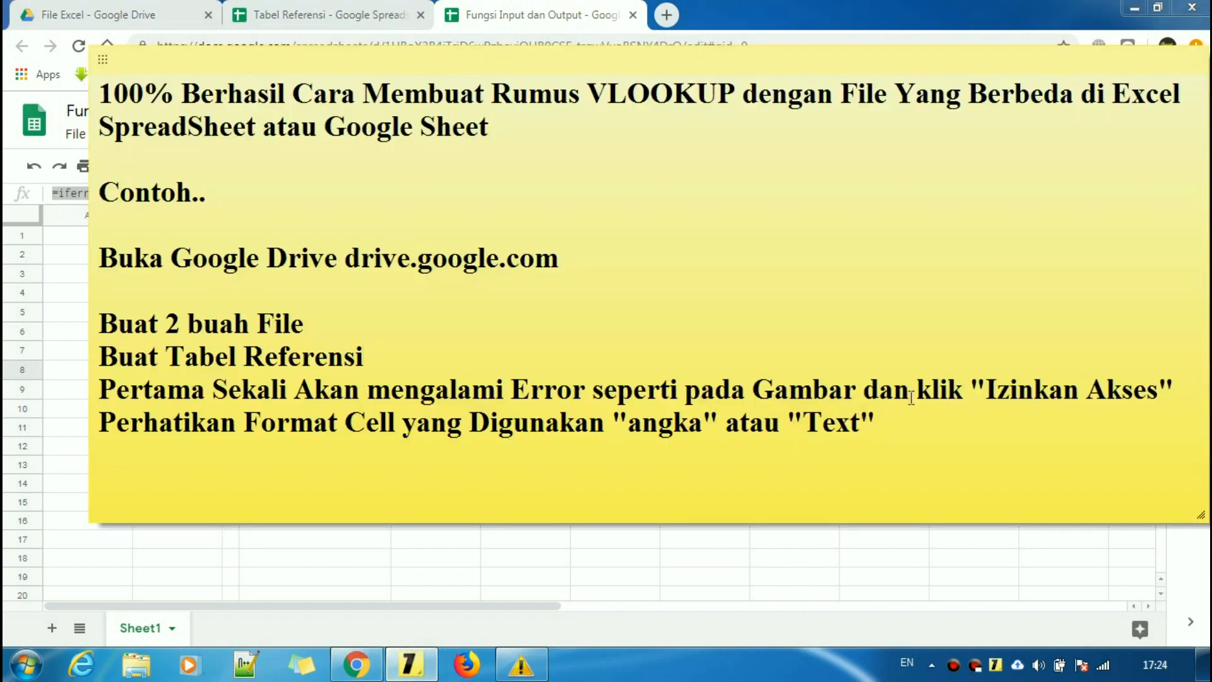
pyautogui.click(932, 431)
pyautogui.press('Return')
pyautogui.press('Return')
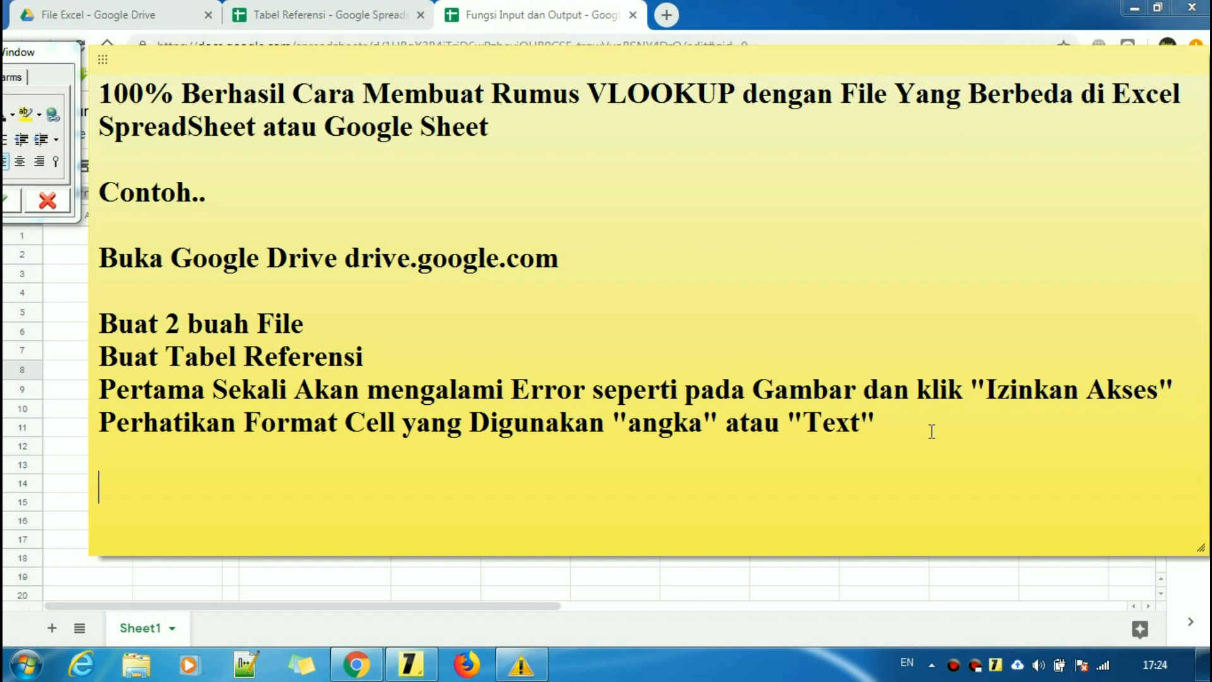
pyautogui.write('contoh rumus')
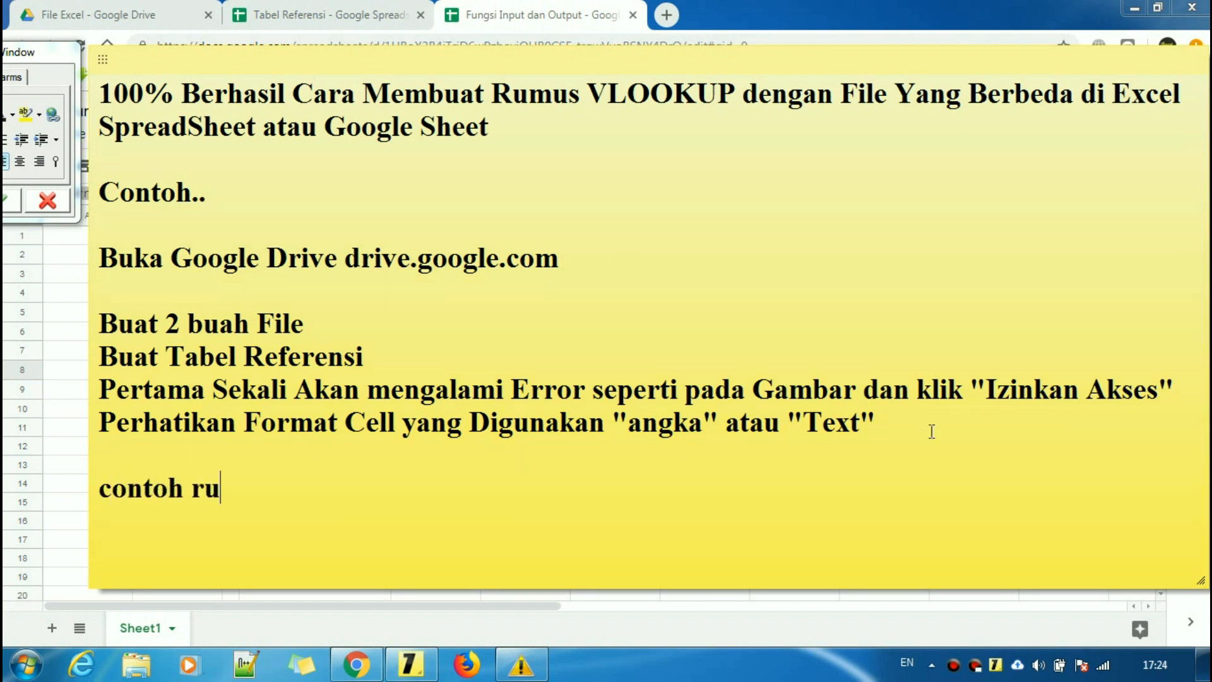
# - Paste the copied D8 formula on a new line under 'contoh rumus' in the note
pyautogui.press('Return')
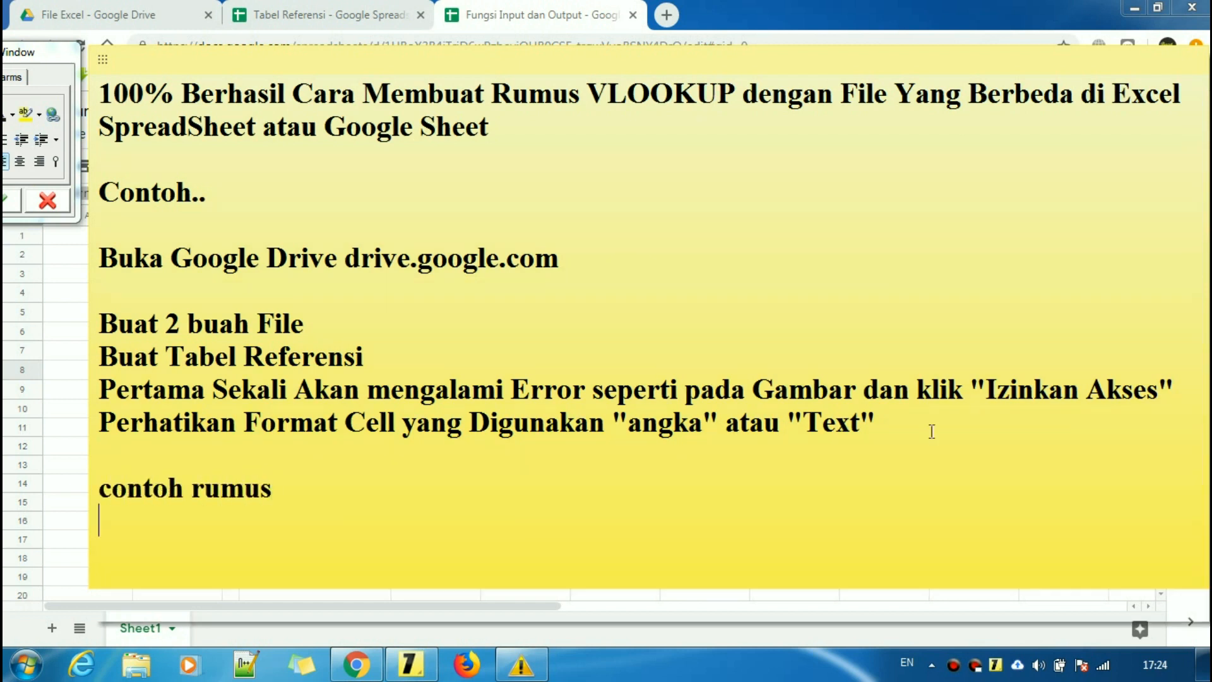
pyautogui.hotkey('ctrl', 'v')
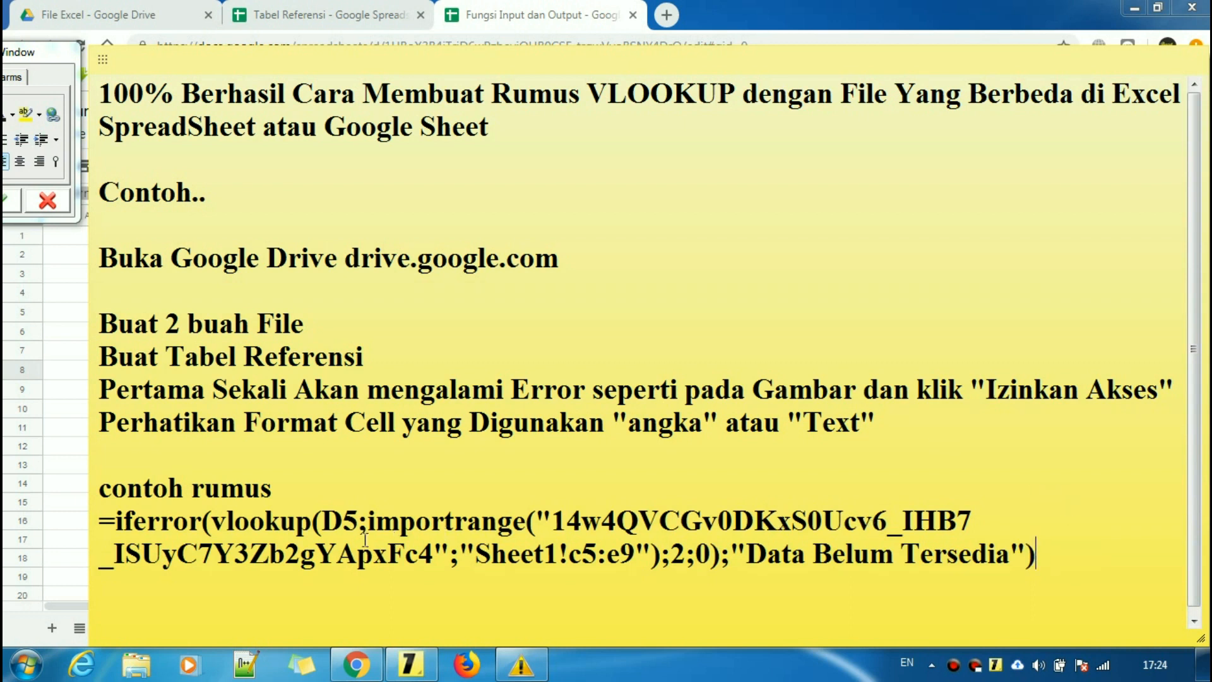
pyautogui.click(903, 523)
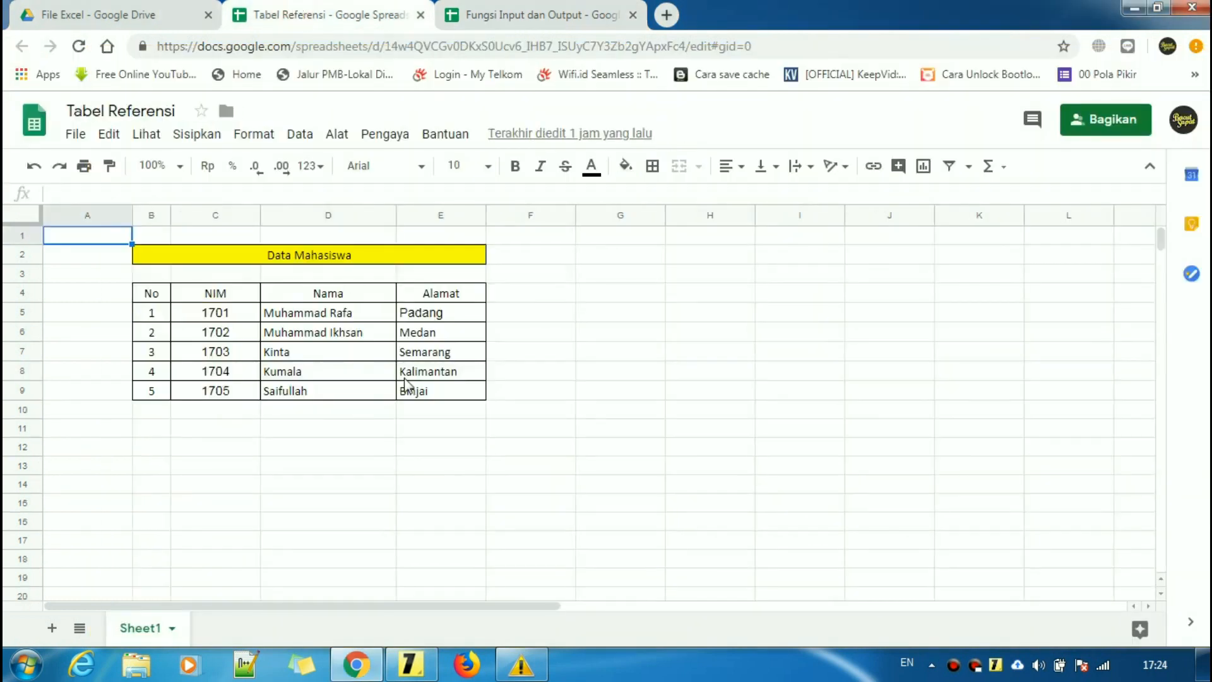
# - Delete the VLOOKUP formulas from D8 and D9 on Fungsi Input dan Output, then reselect D8
pyautogui.click(464, 9)
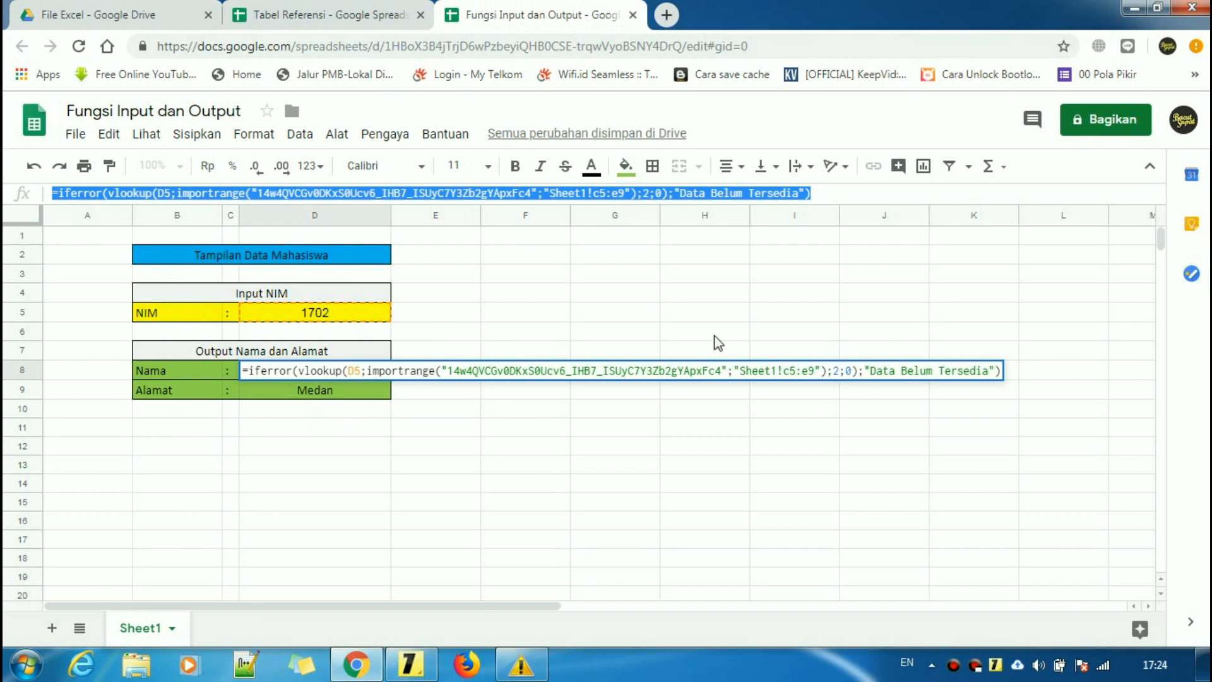
pyautogui.press('BackSpace')
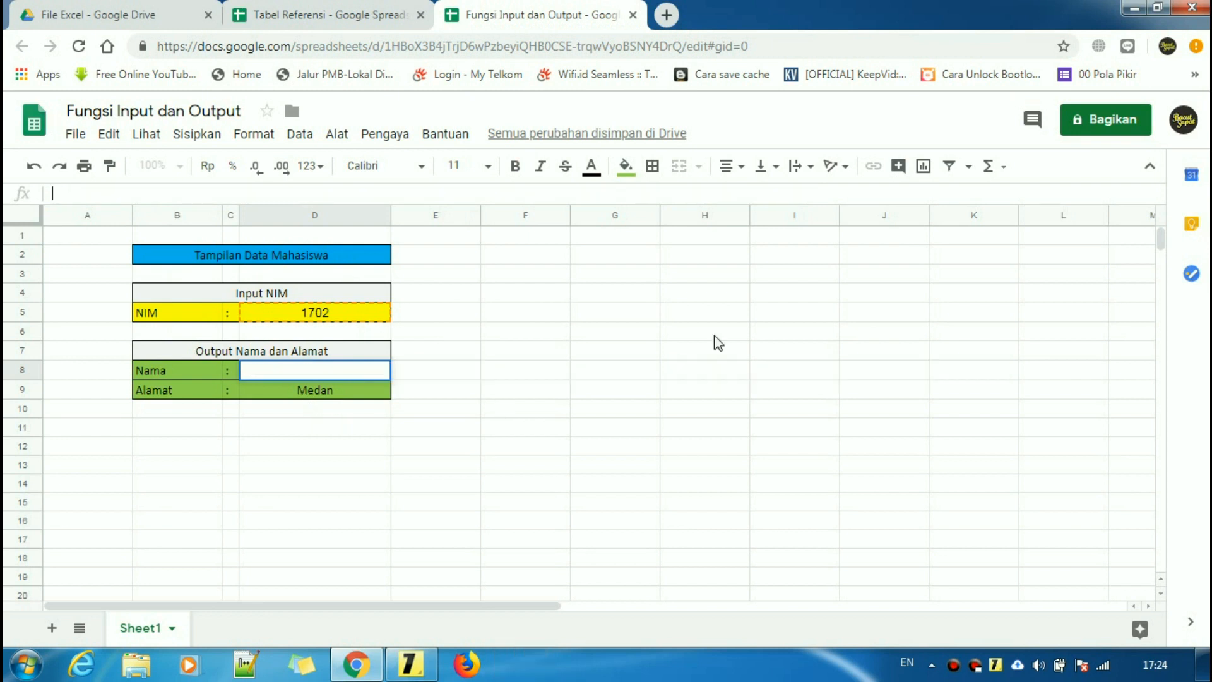
pyautogui.click(333, 390)
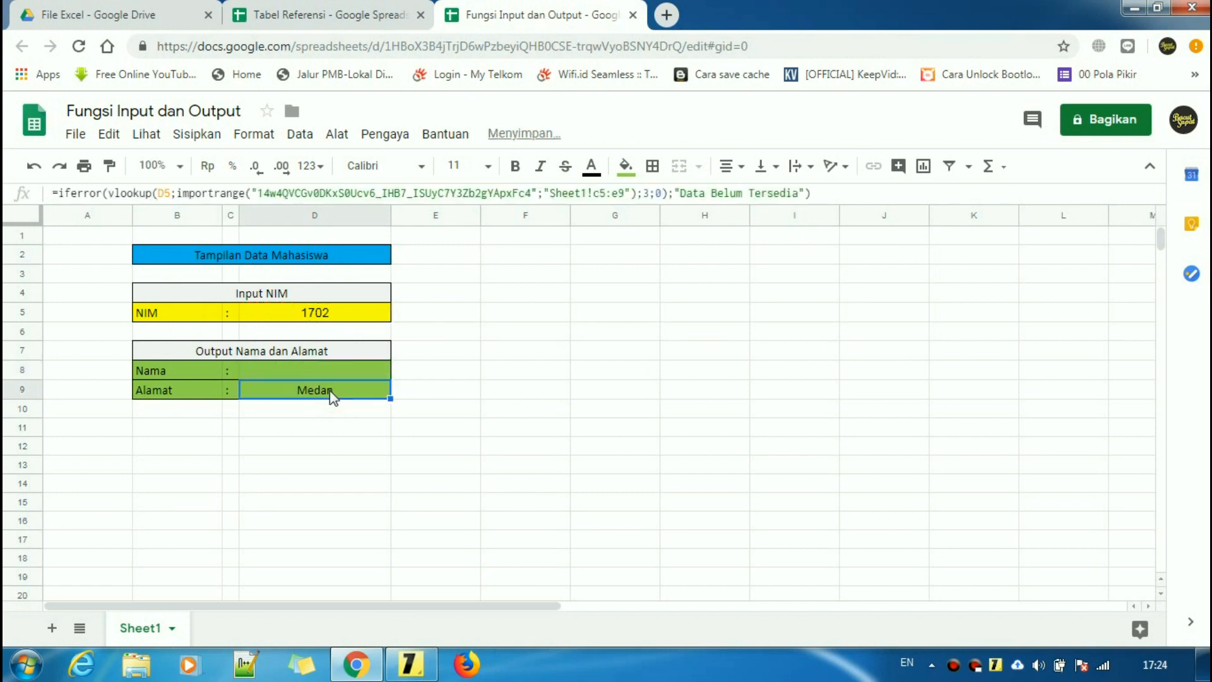
pyautogui.press('Delete')
pyautogui.click(353, 444)
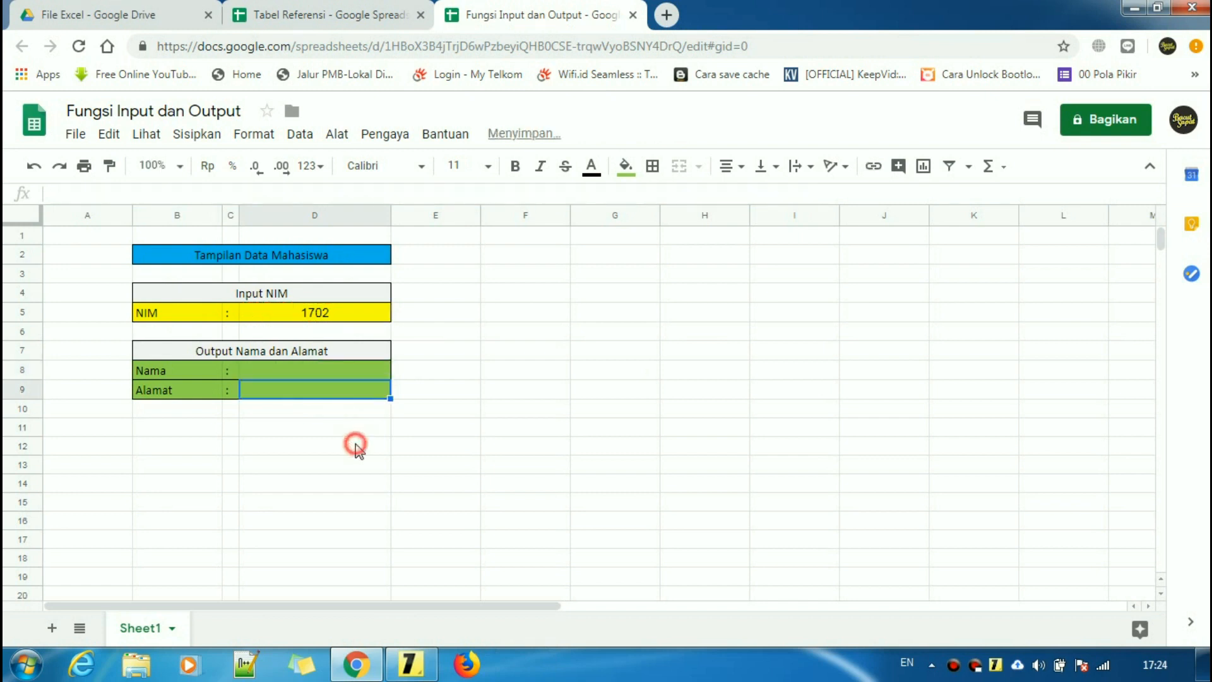
pyautogui.click(341, 371)
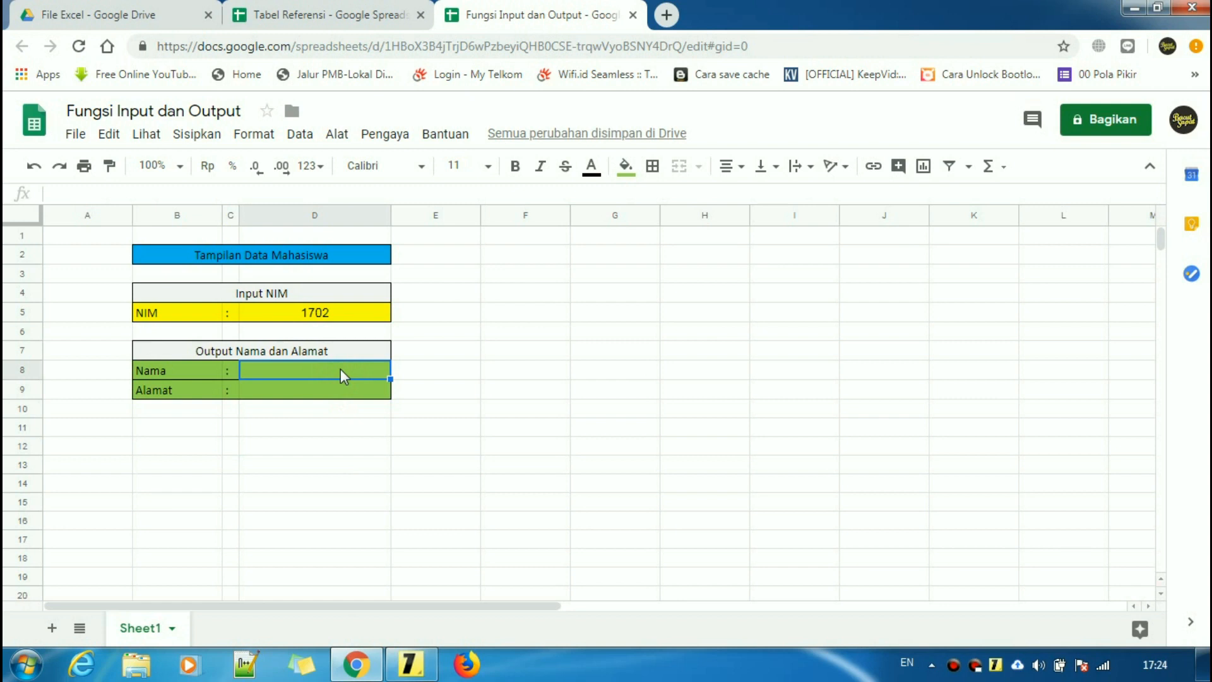
# - Start D8's formula as =vlookup(D5; followed by importrange, dropping a stray E3 reference
pyautogui.write('=')
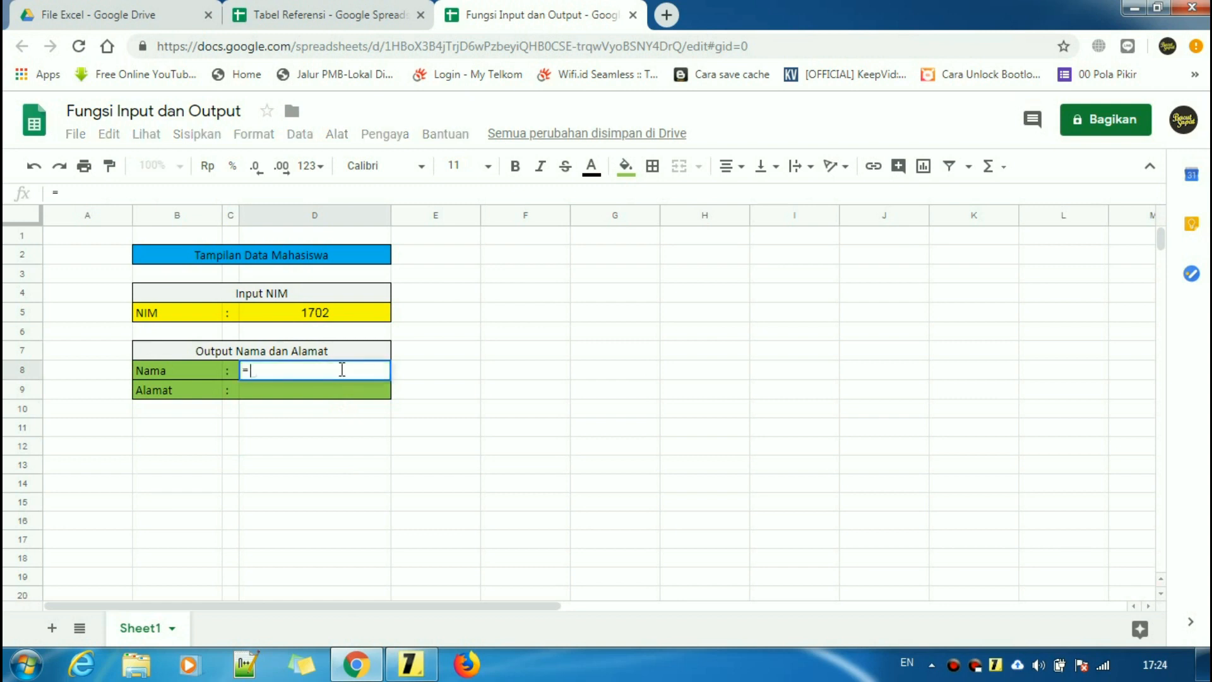
pyautogui.write('vlook')
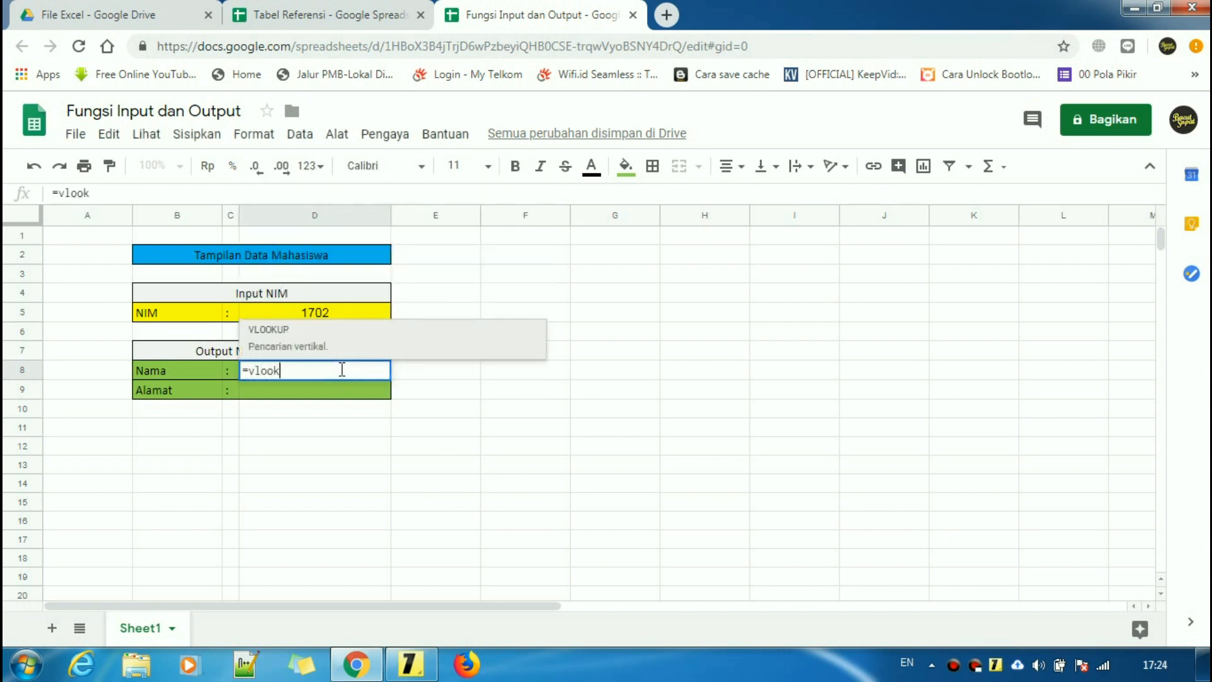
pyautogui.write('up(')
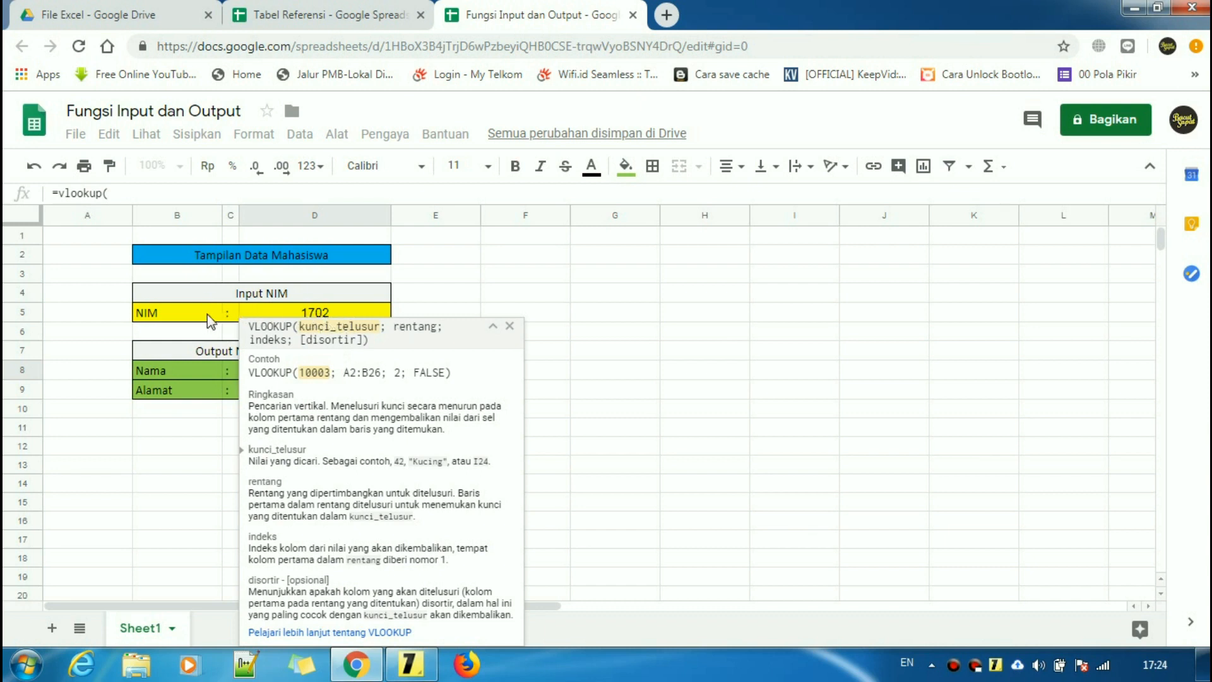
pyautogui.click(336, 313)
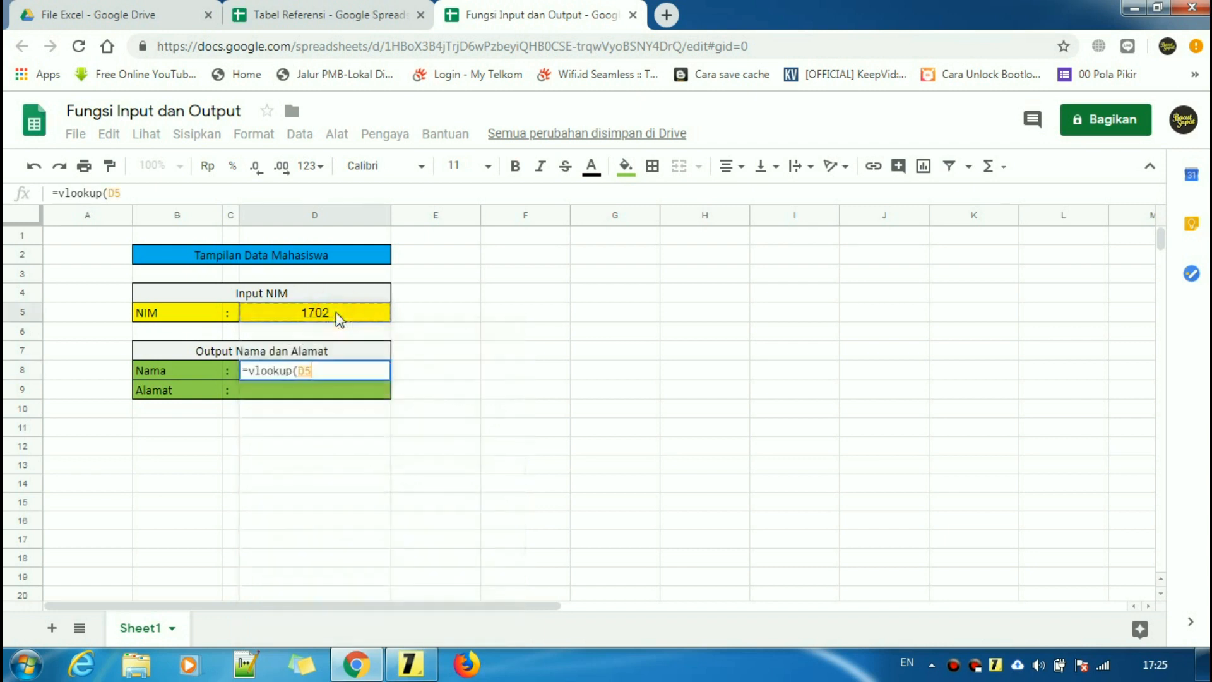
pyautogui.click(186, 192)
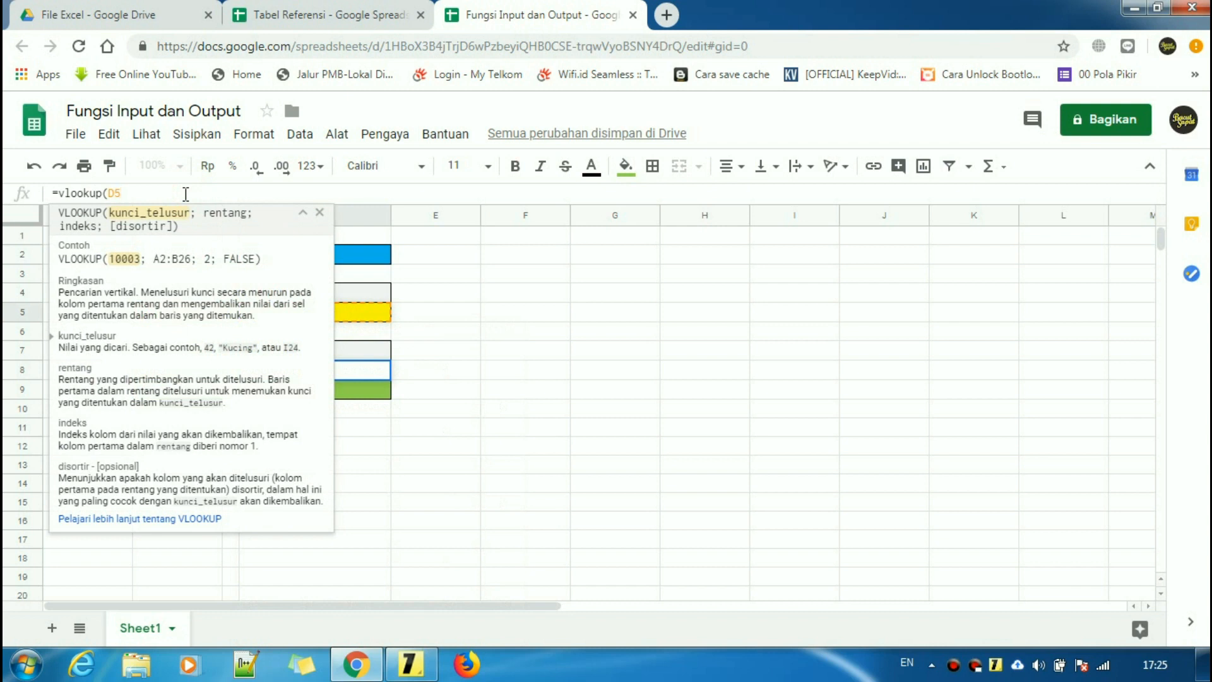
pyautogui.write(';')
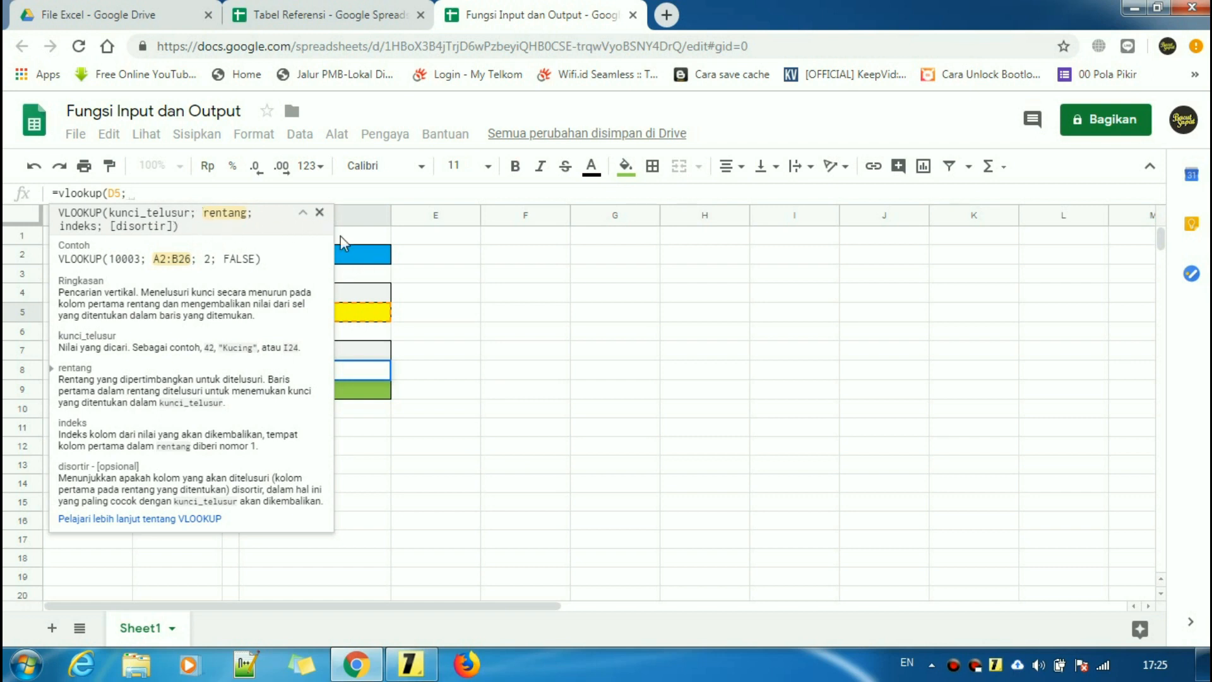
pyautogui.click(419, 275)
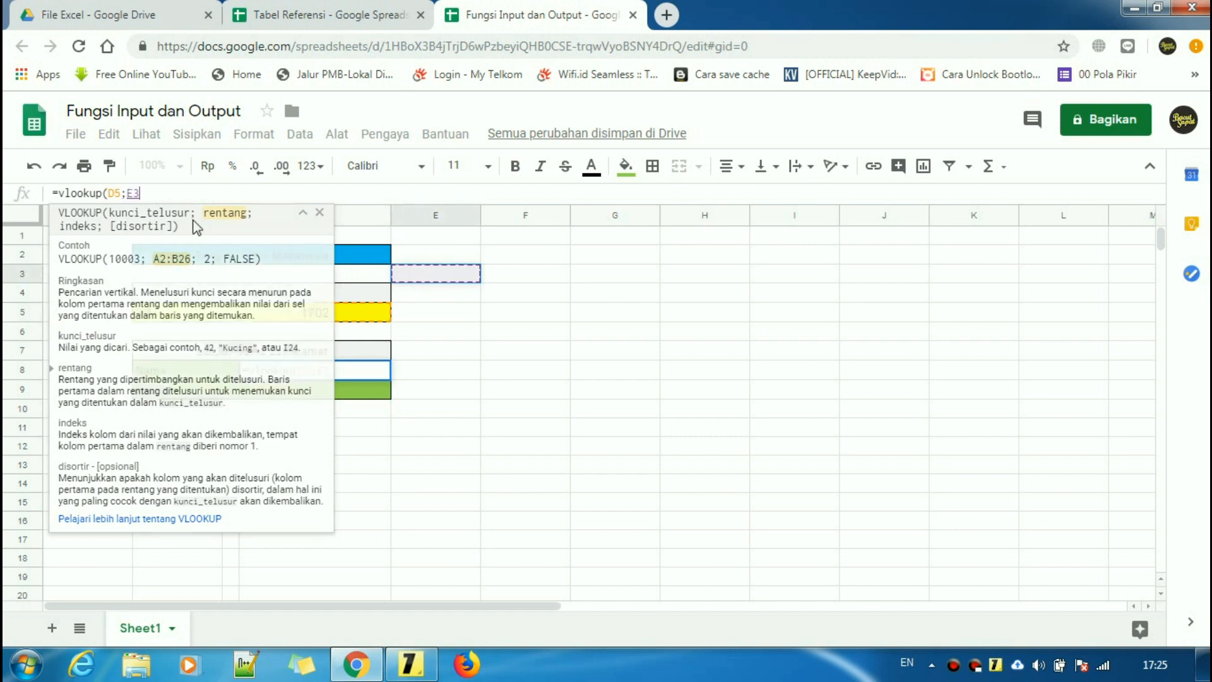
pyautogui.click(183, 194)
pyautogui.press('BackSpace')
pyautogui.press('BackSpace')
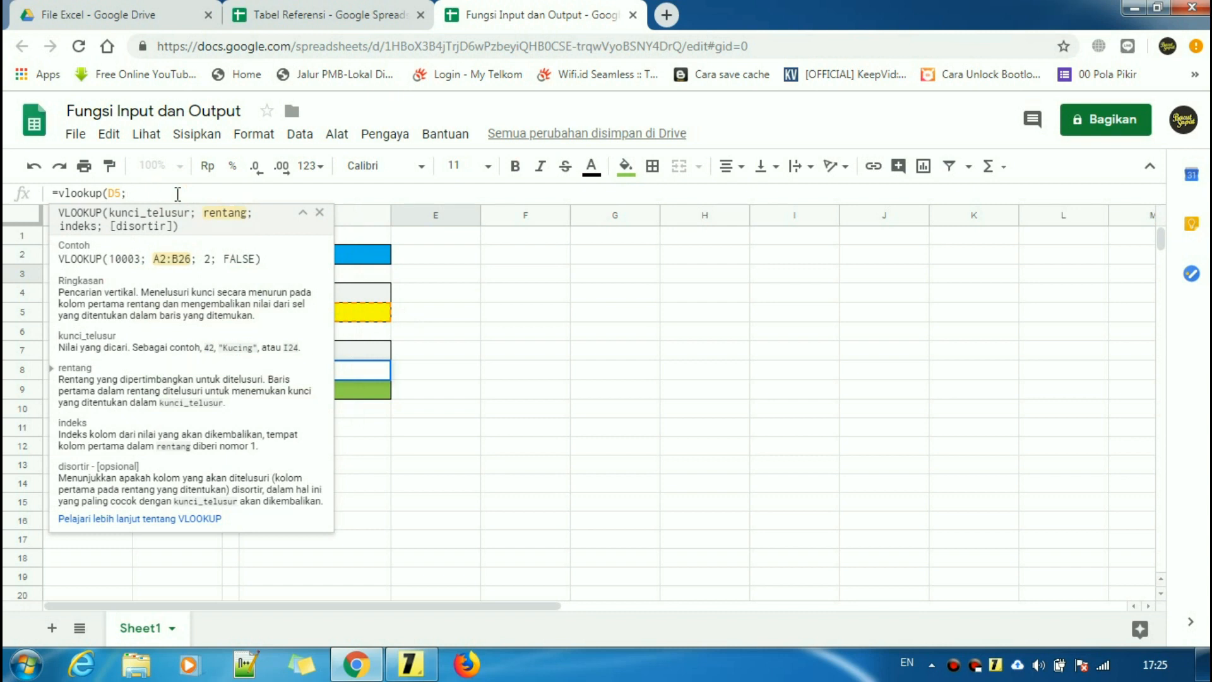
pyautogui.write('impor')
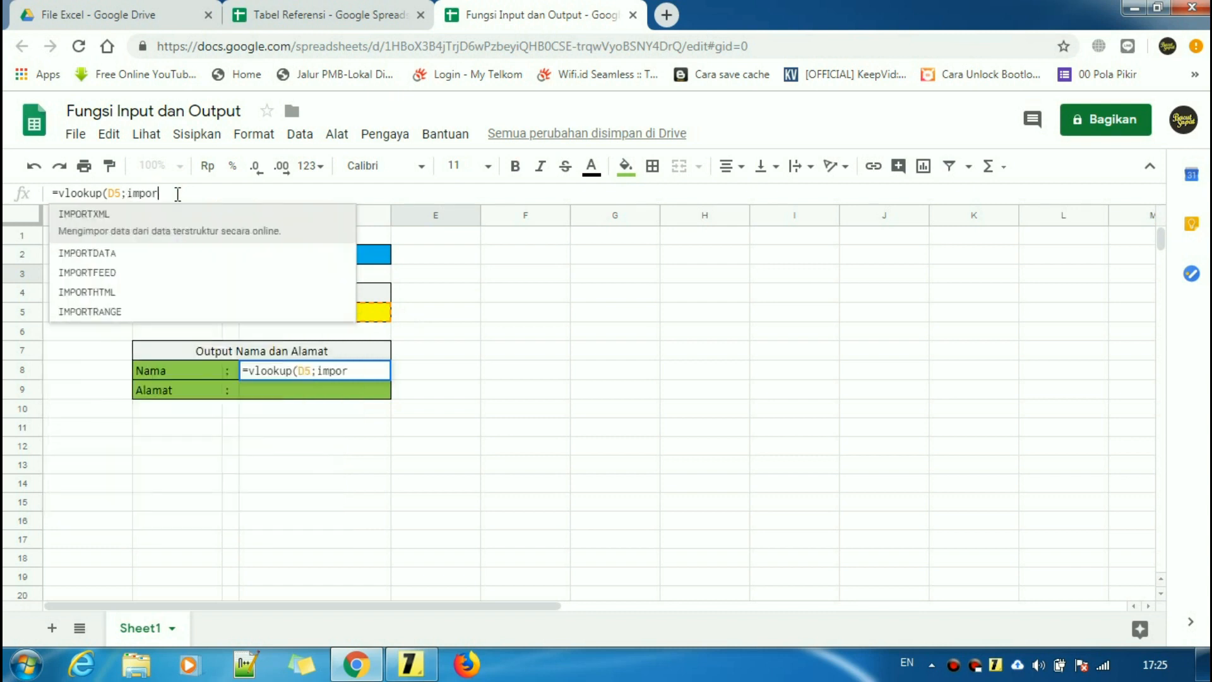
pyautogui.write('trange')
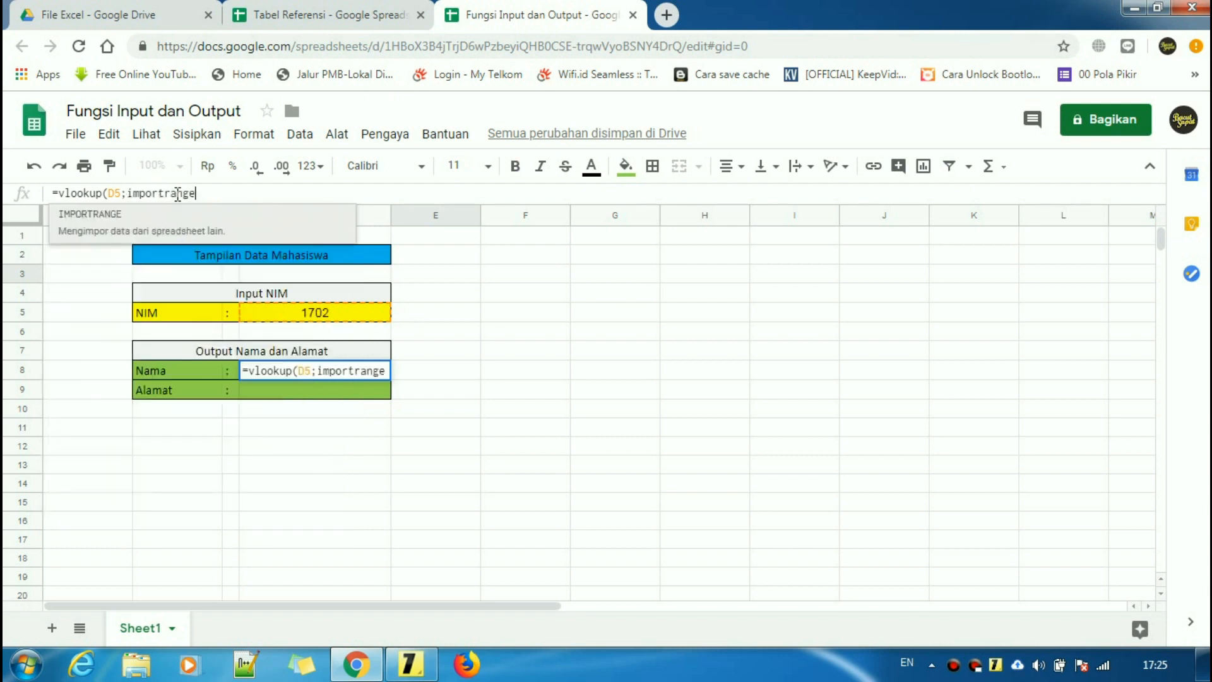
# - Check the sticky-note example, add ( after importrange, then switch to Tabel Referensi
pyautogui.click(405, 664)
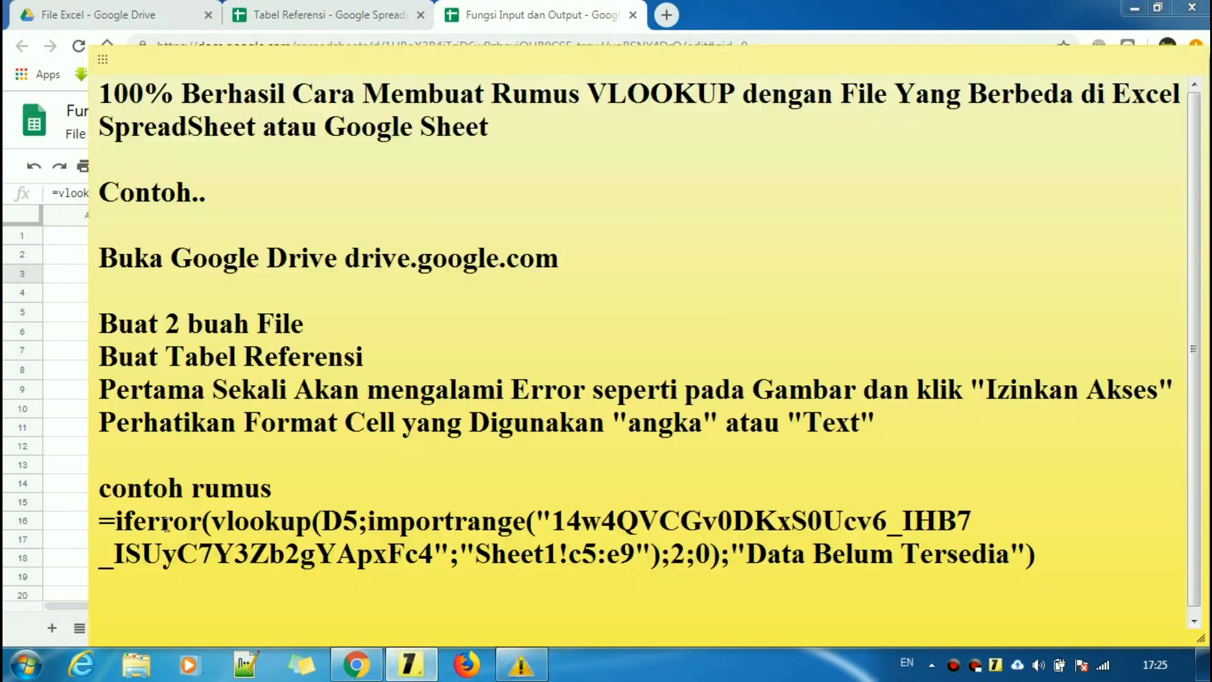
pyautogui.moveTo(369, 521); pyautogui.dragTo(730, 565)
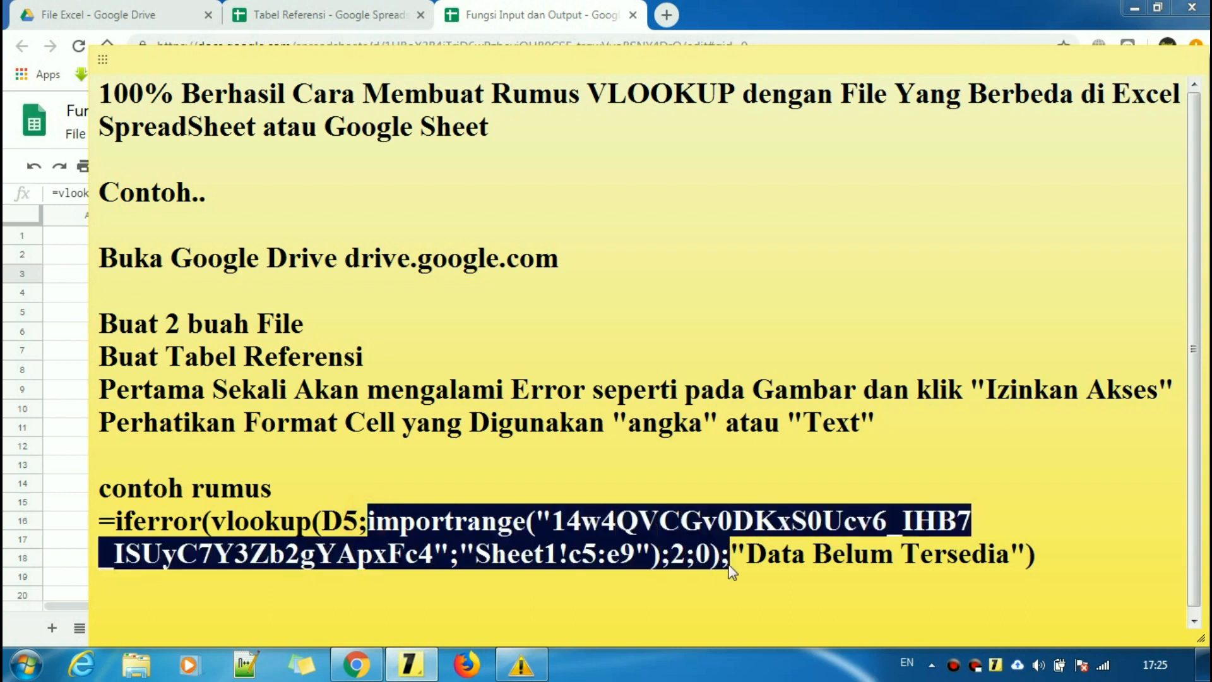
pyautogui.click(332, 16)
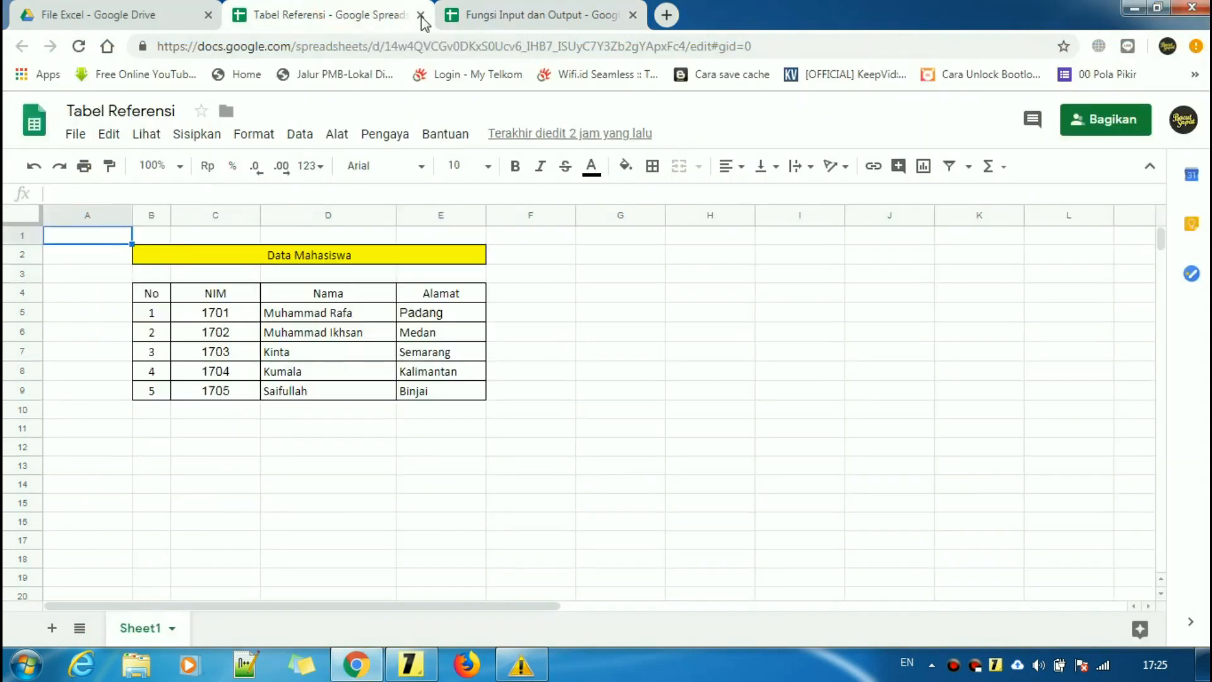
pyautogui.click(514, 11)
pyautogui.click(263, 197)
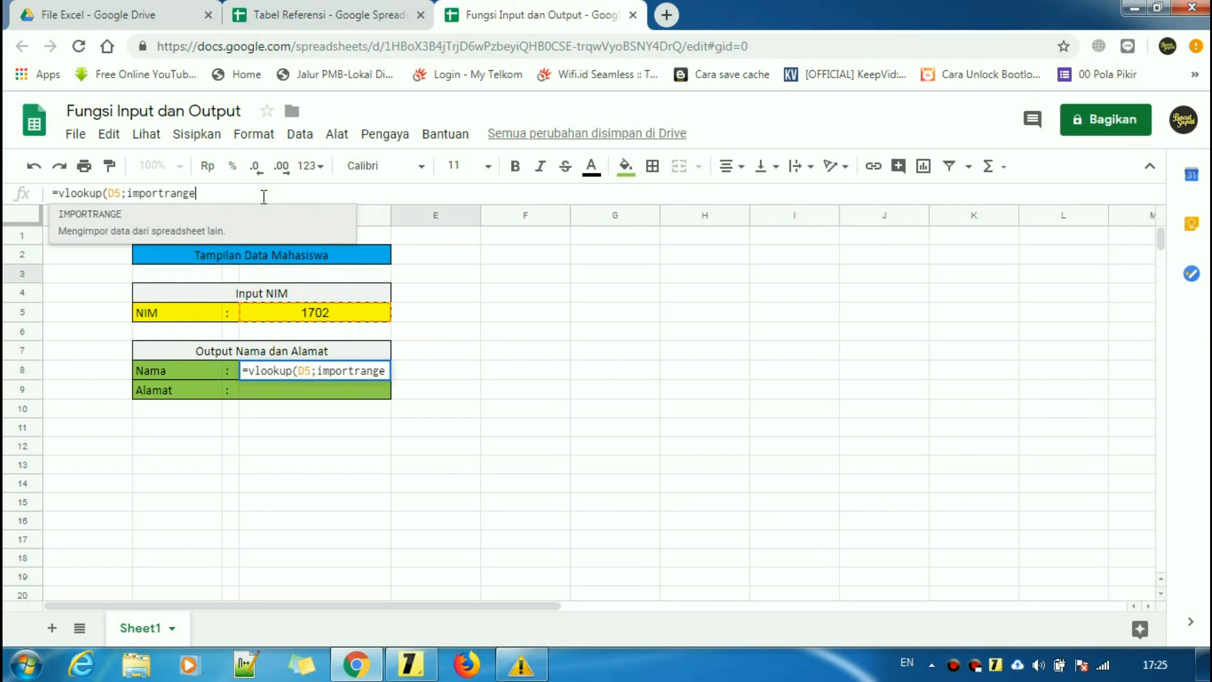
pyautogui.write('(')
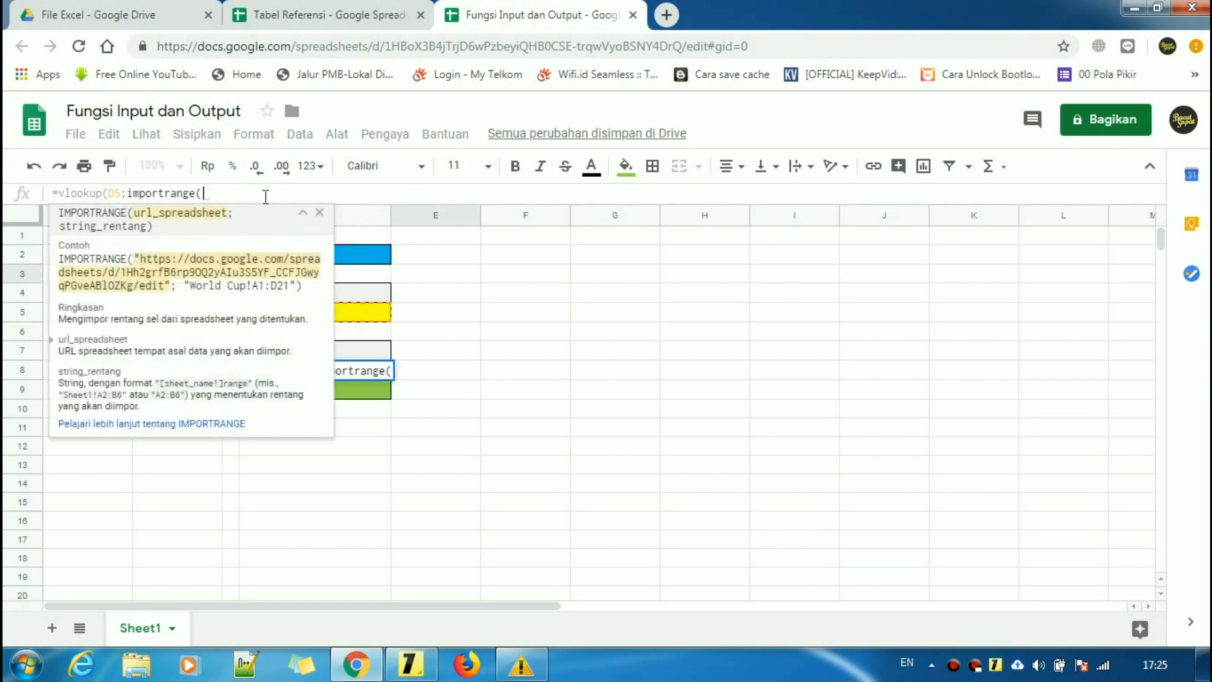
pyautogui.click(306, 15)
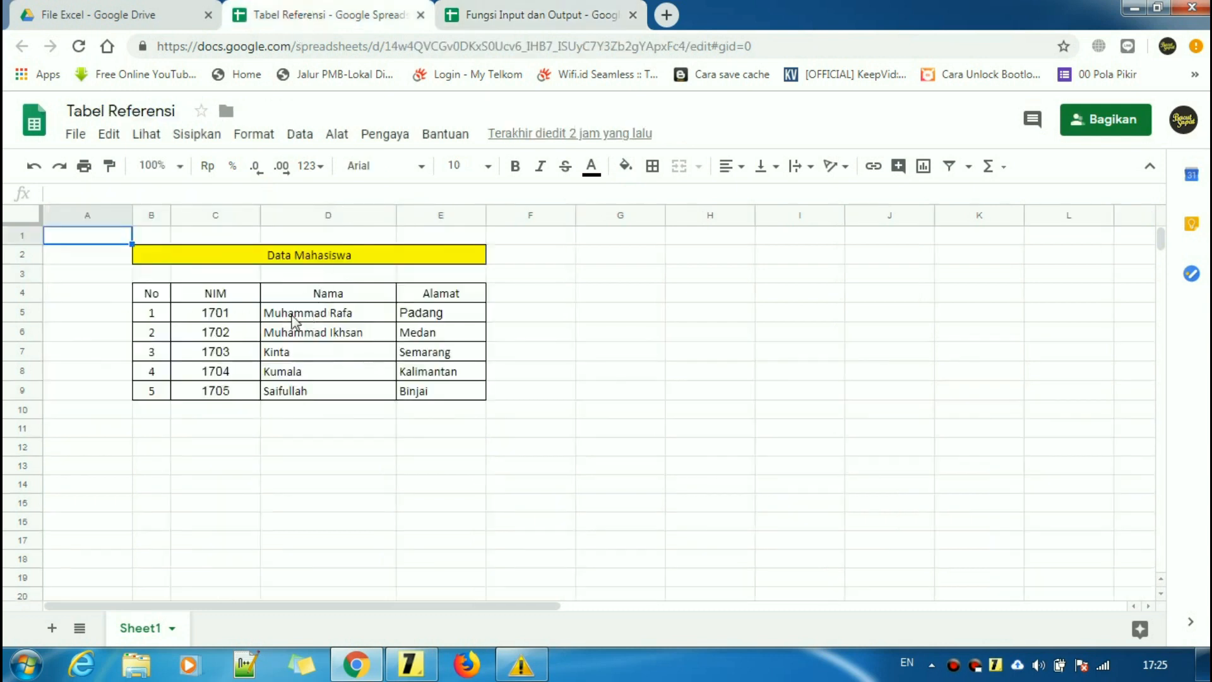
# - Copy the Tabel Referensi spreadsheet ID from its address bar
pyautogui.moveTo(386, 47); pyautogui.dragTo(686, 51)
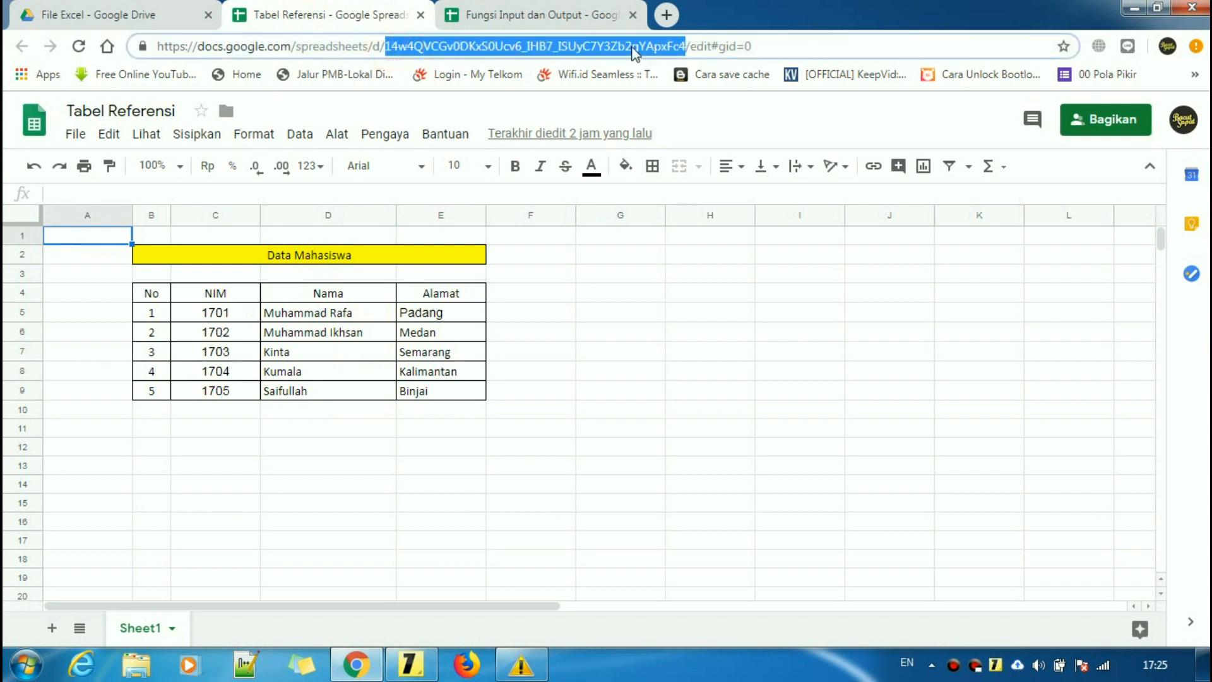
pyautogui.rightClick(459, 49)
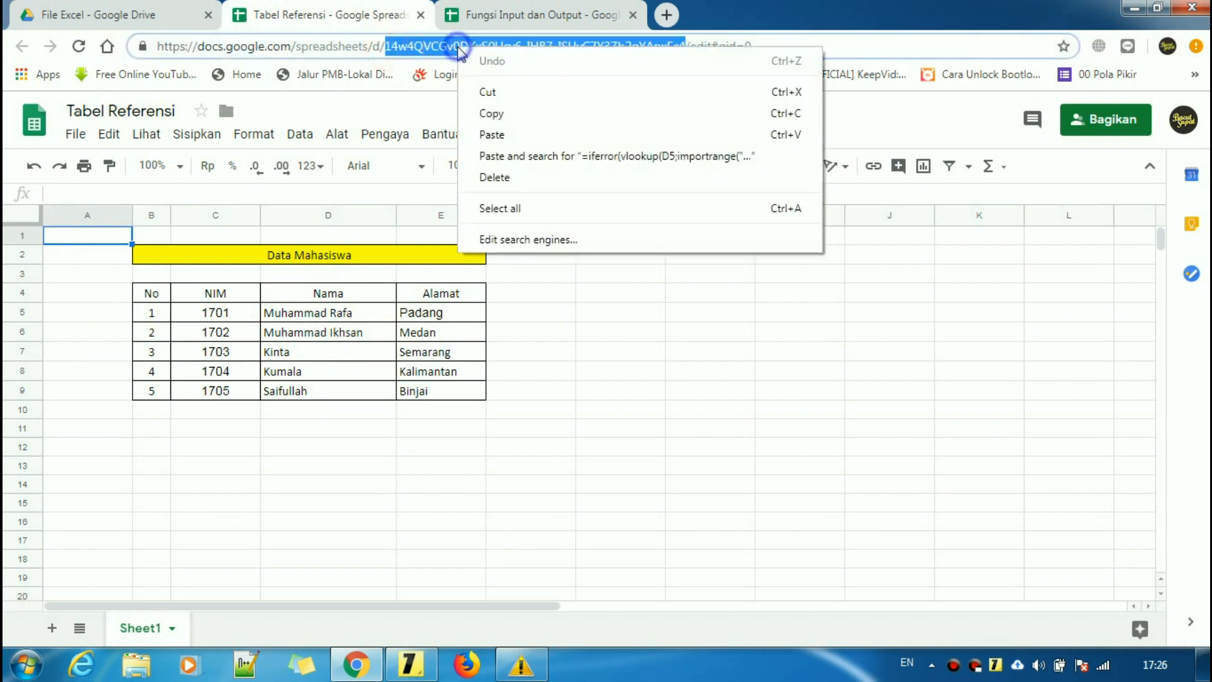
pyautogui.click(502, 115)
# - Review where the quotes go in the IMPORTRANGE example
pyautogui.click(530, 14)
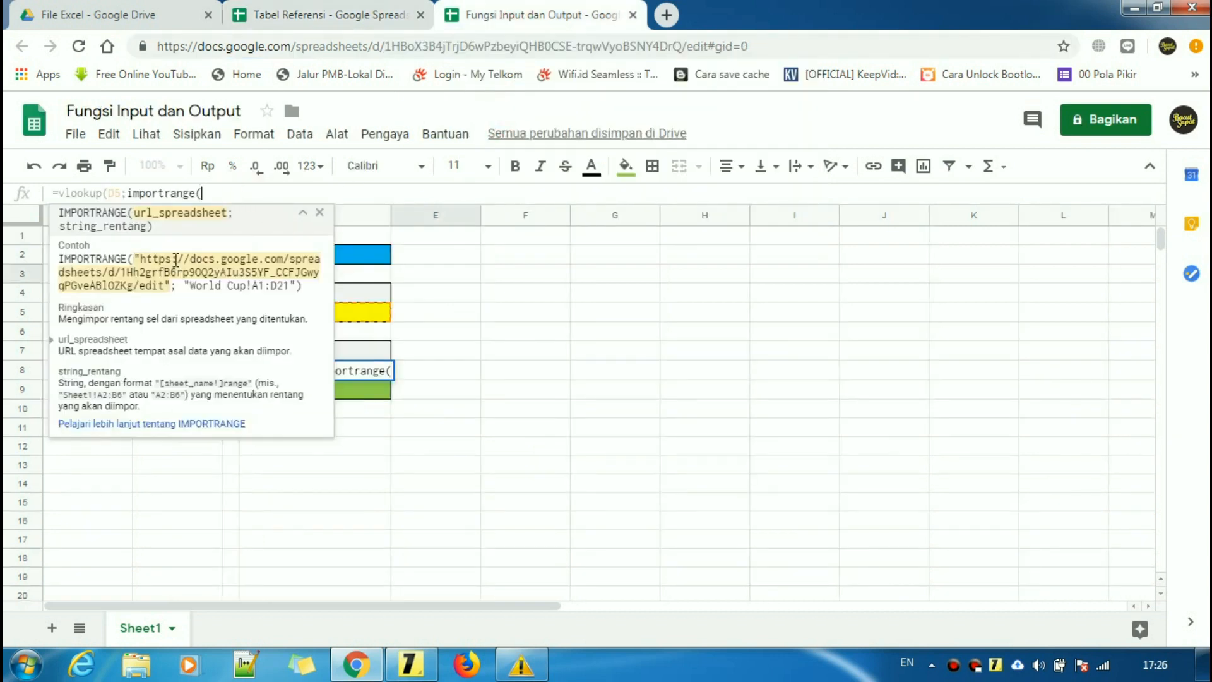
pyautogui.doubleClick(137, 259)
pyautogui.doubleClick(168, 286)
pyautogui.doubleClick(187, 285)
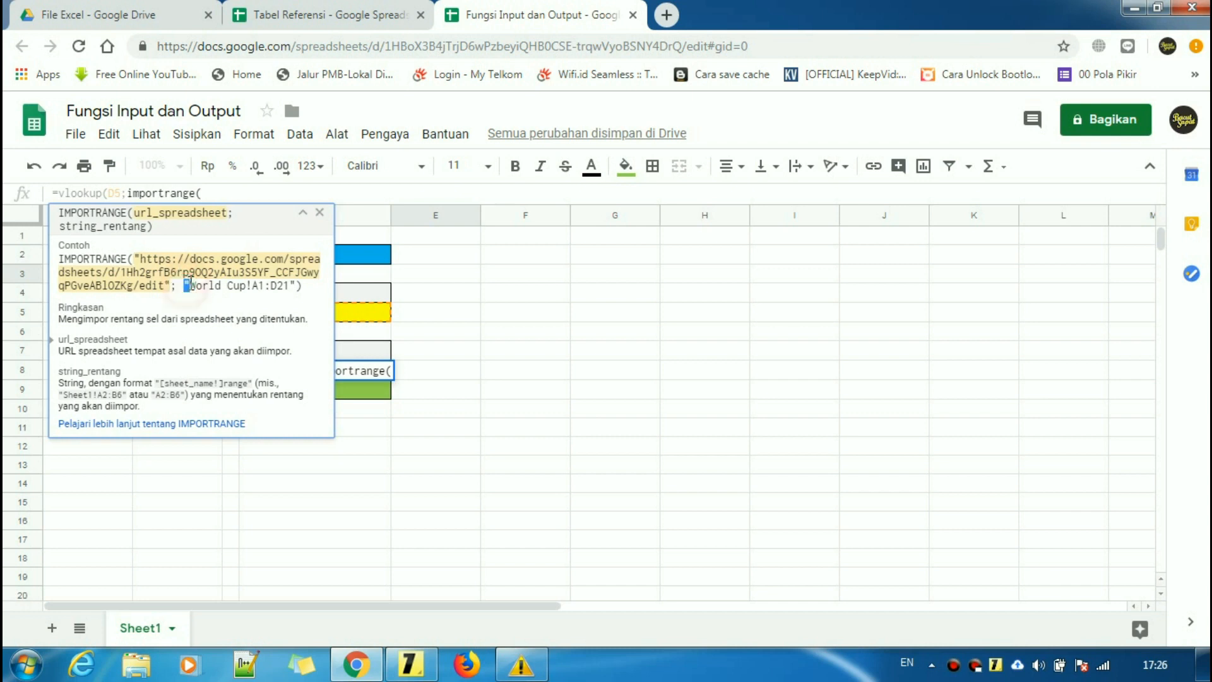
pyautogui.doubleClick(291, 285)
pyautogui.click(295, 285)
# - Paste the spreadsheet ID into importrange in quotes, followed by a semicolon
pyautogui.click(388, 13)
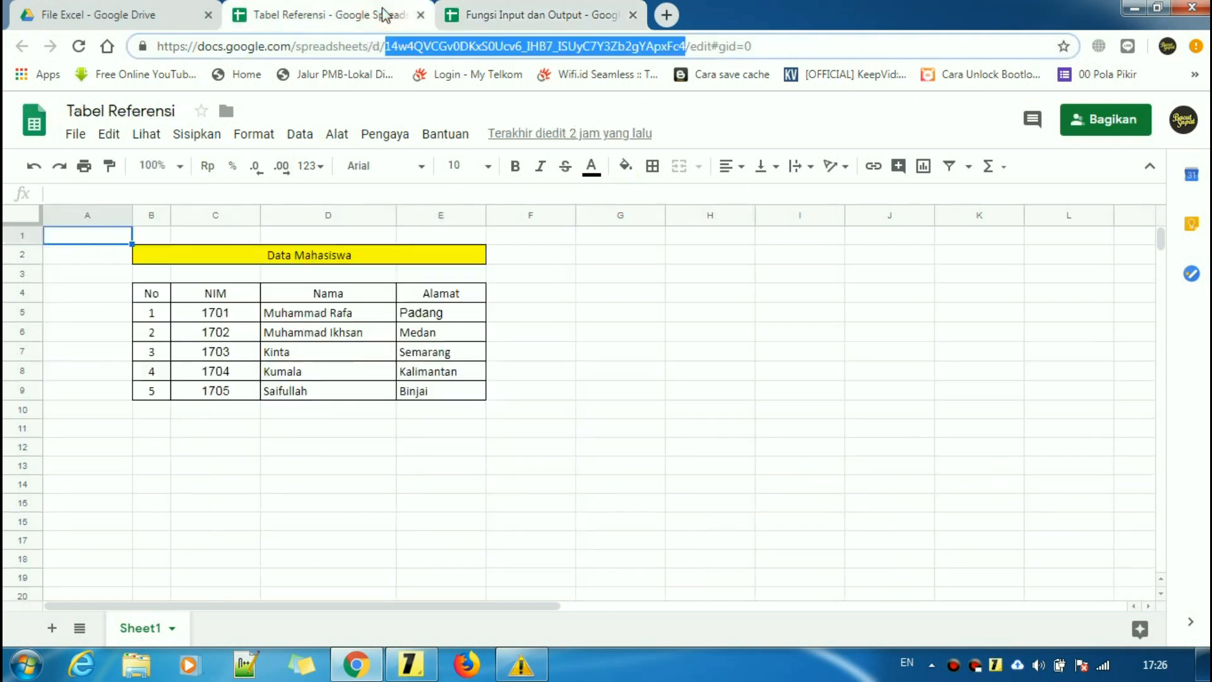
pyautogui.click(492, 12)
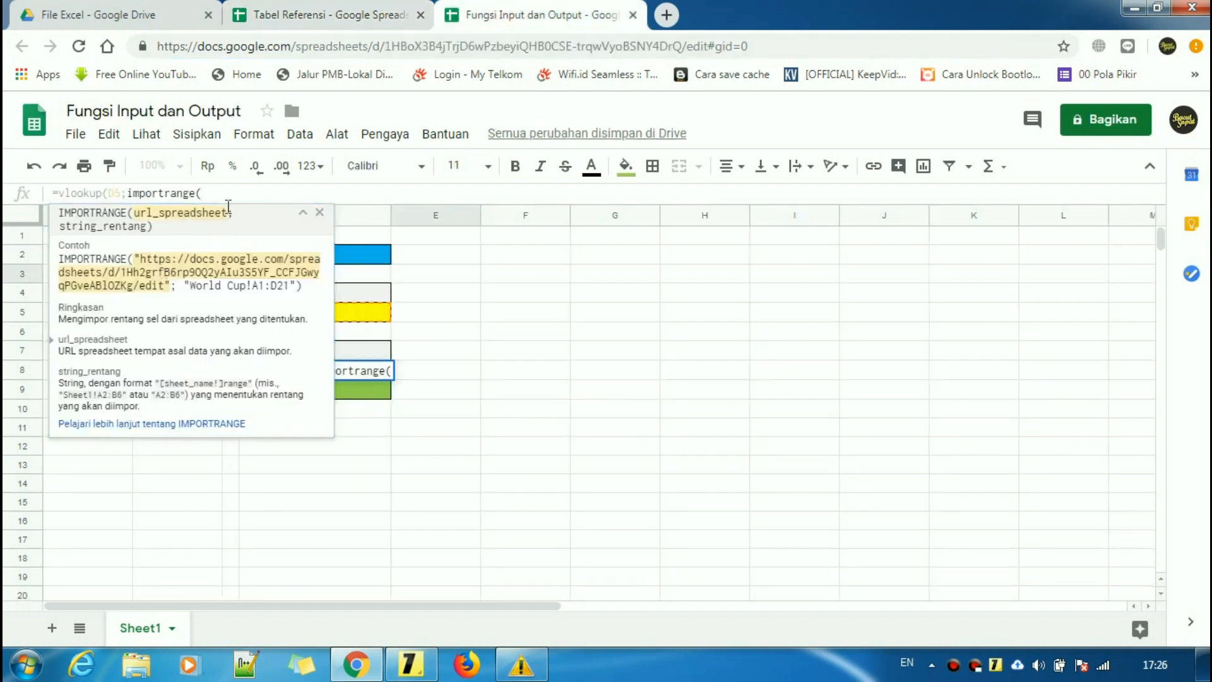
pyautogui.write('"')
pyautogui.hotkey('ctrl', 'v')
pyautogui.write('"')
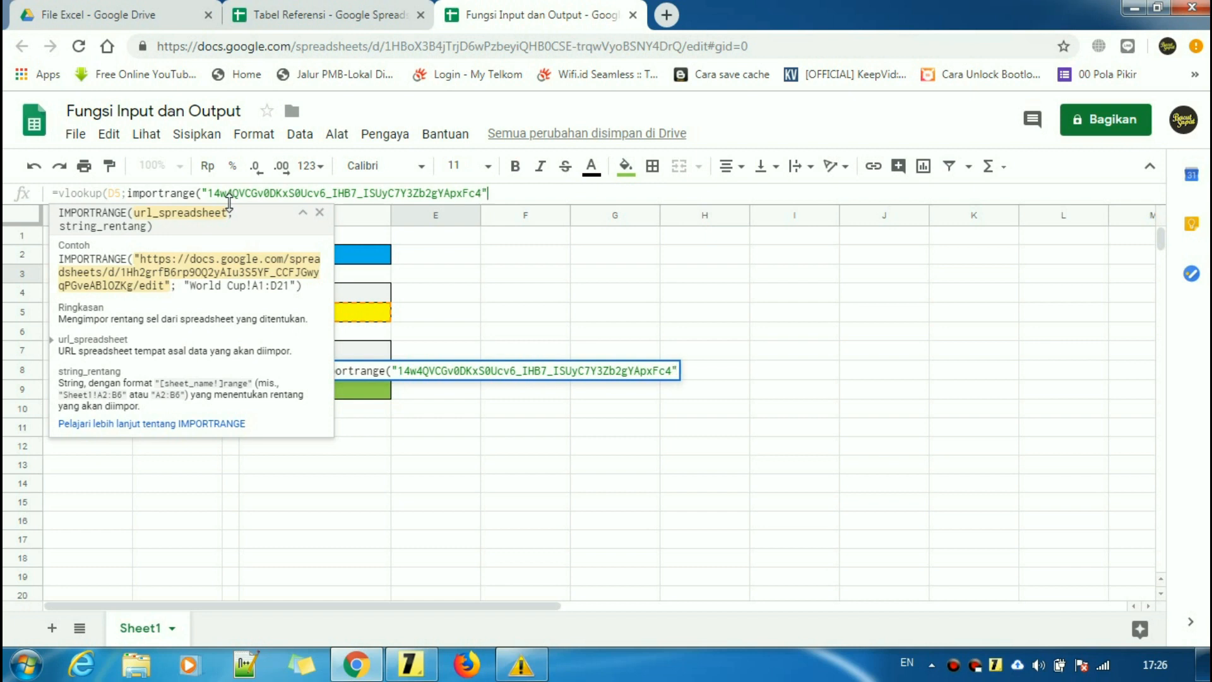
pyautogui.write(';')
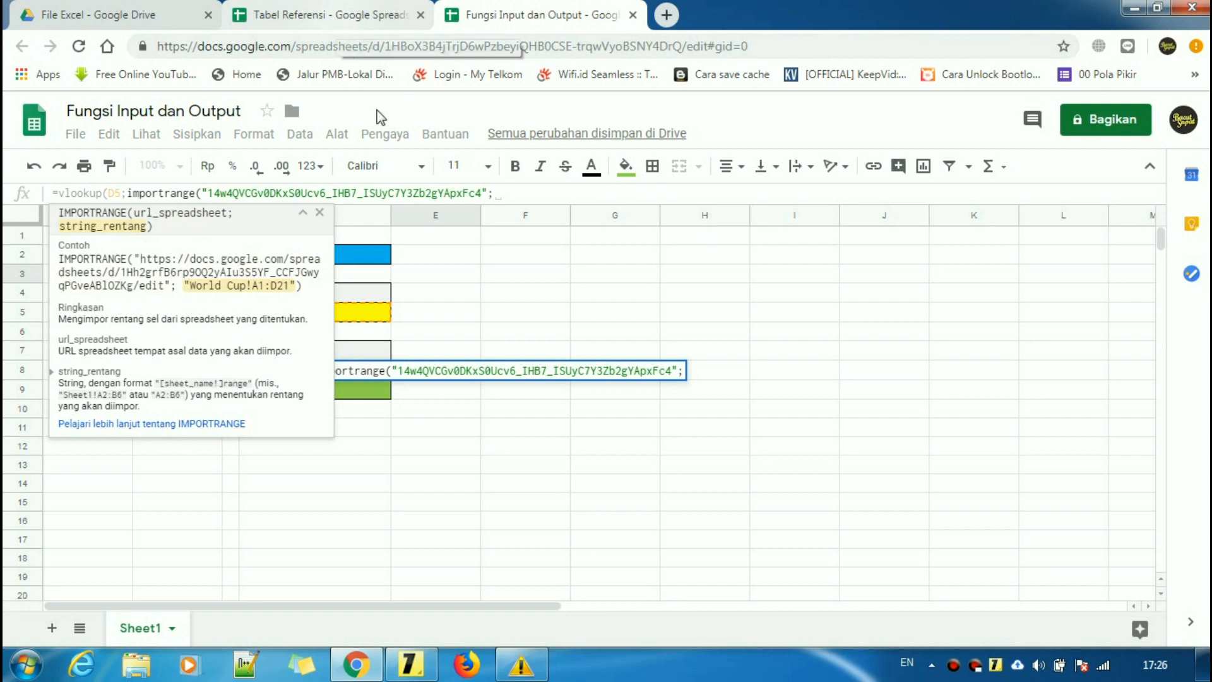
# - Copy the sheet name Sheet1 from Tabel Referensi's sheet tab via Ganti nama
pyautogui.moveTo(191, 286); pyautogui.dragTo(250, 285)
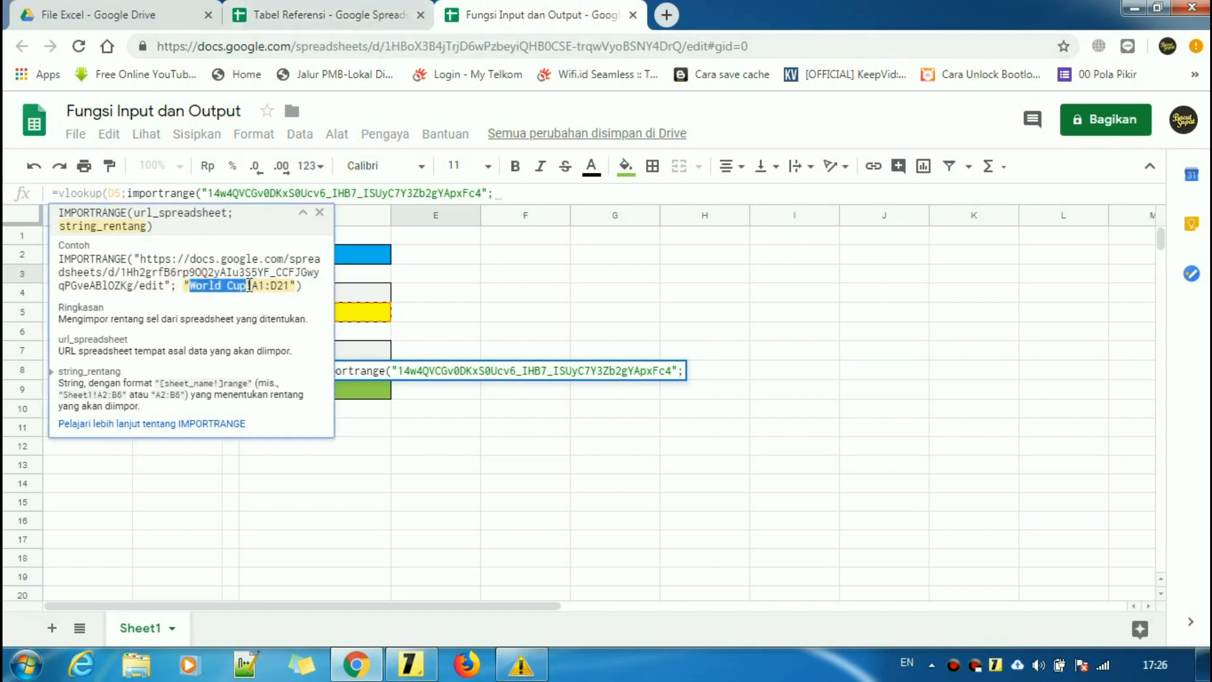
pyautogui.click(379, 14)
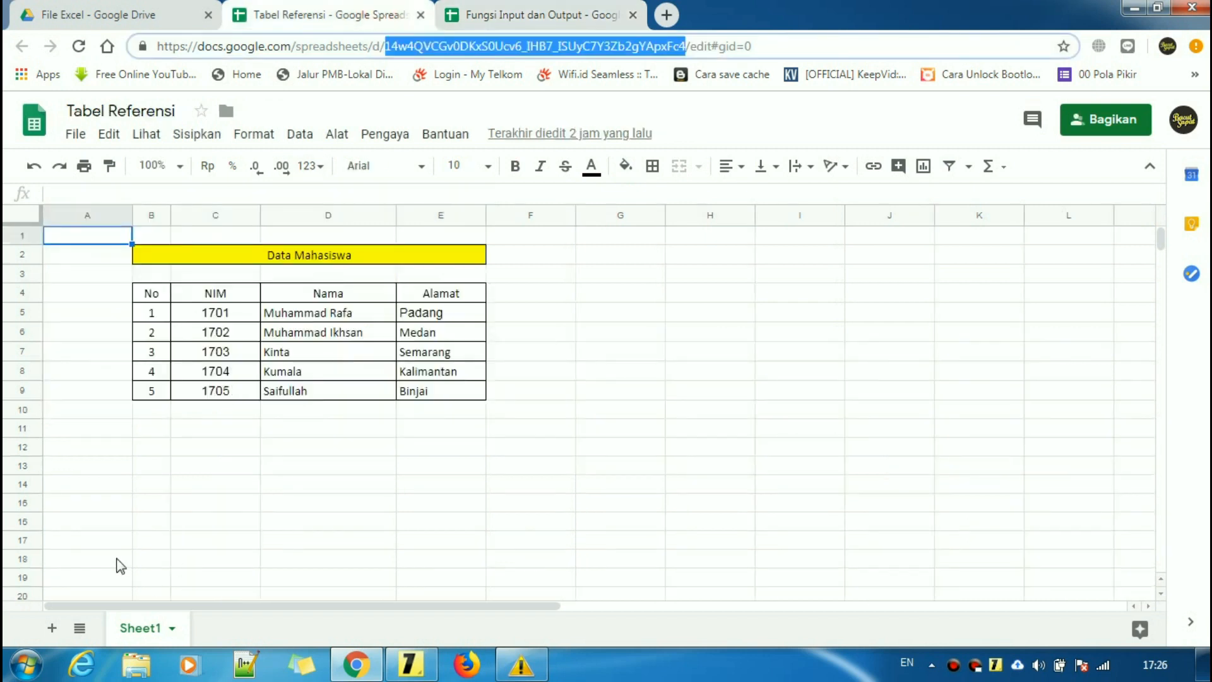
pyautogui.rightClick(137, 631)
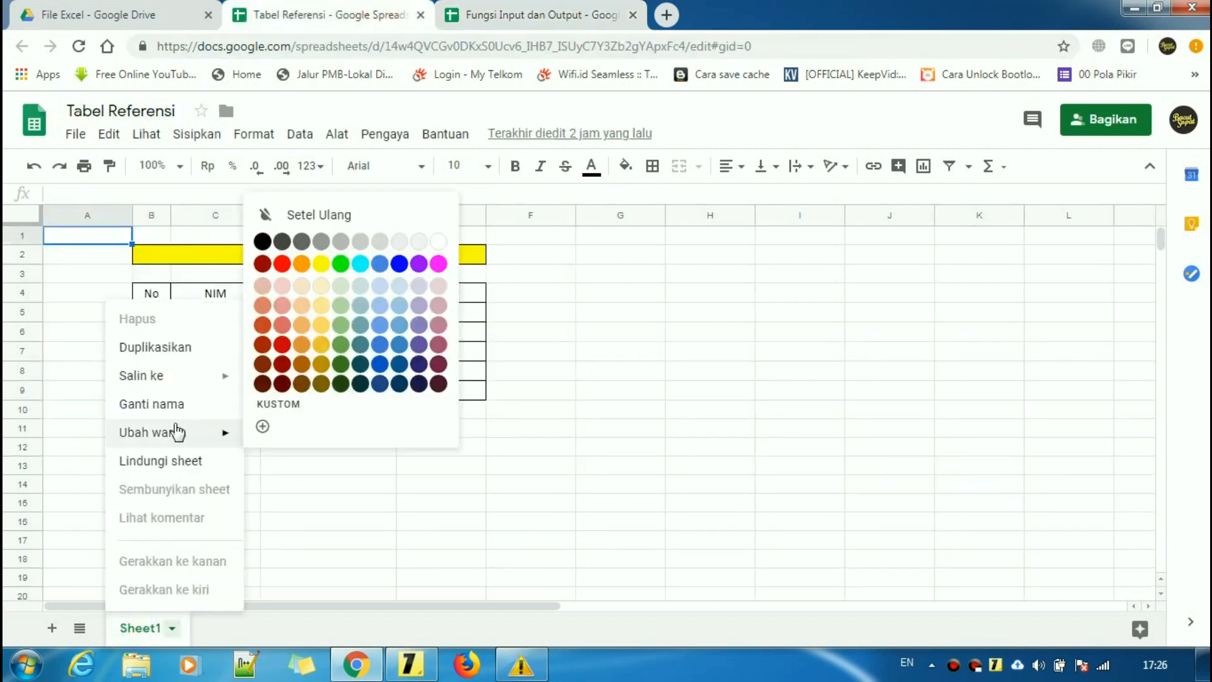
pyautogui.click(349, 526)
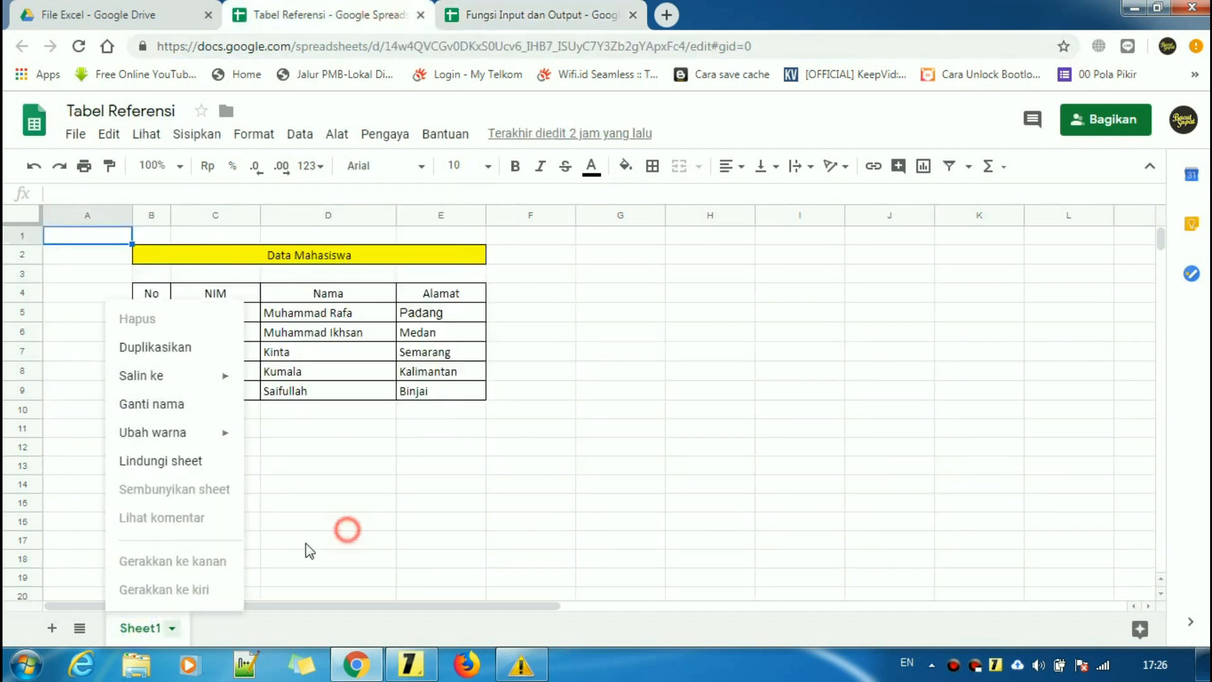
pyautogui.rightClick(138, 632)
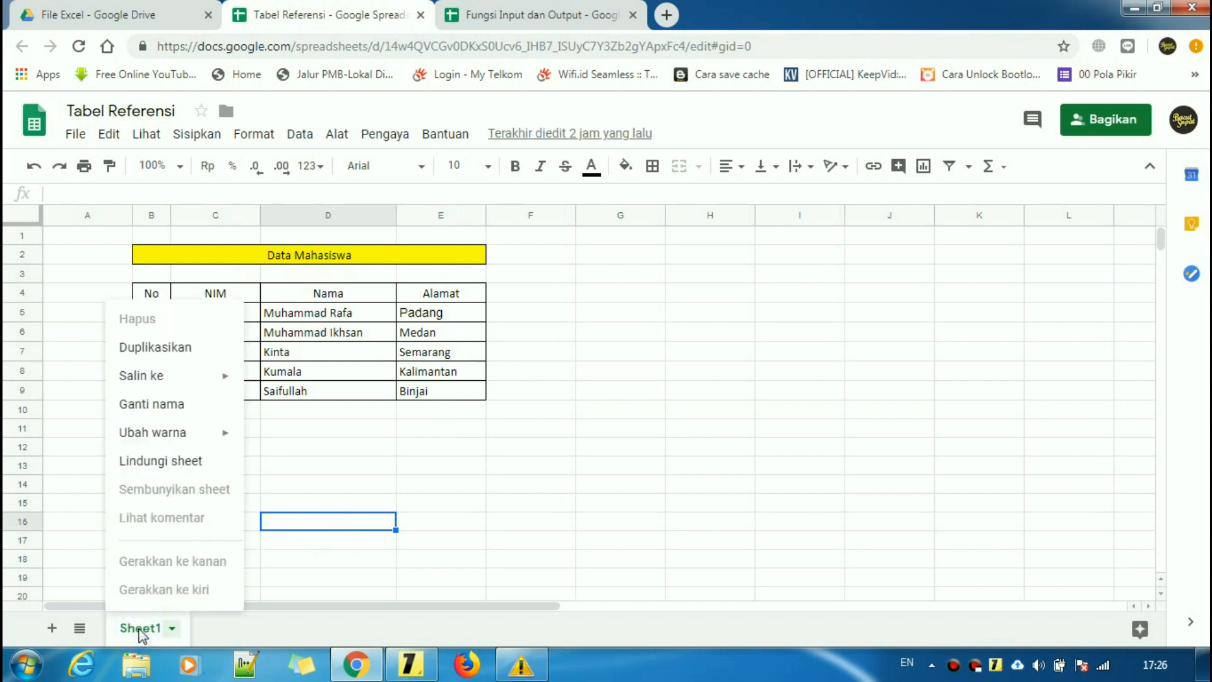
pyautogui.click(174, 408)
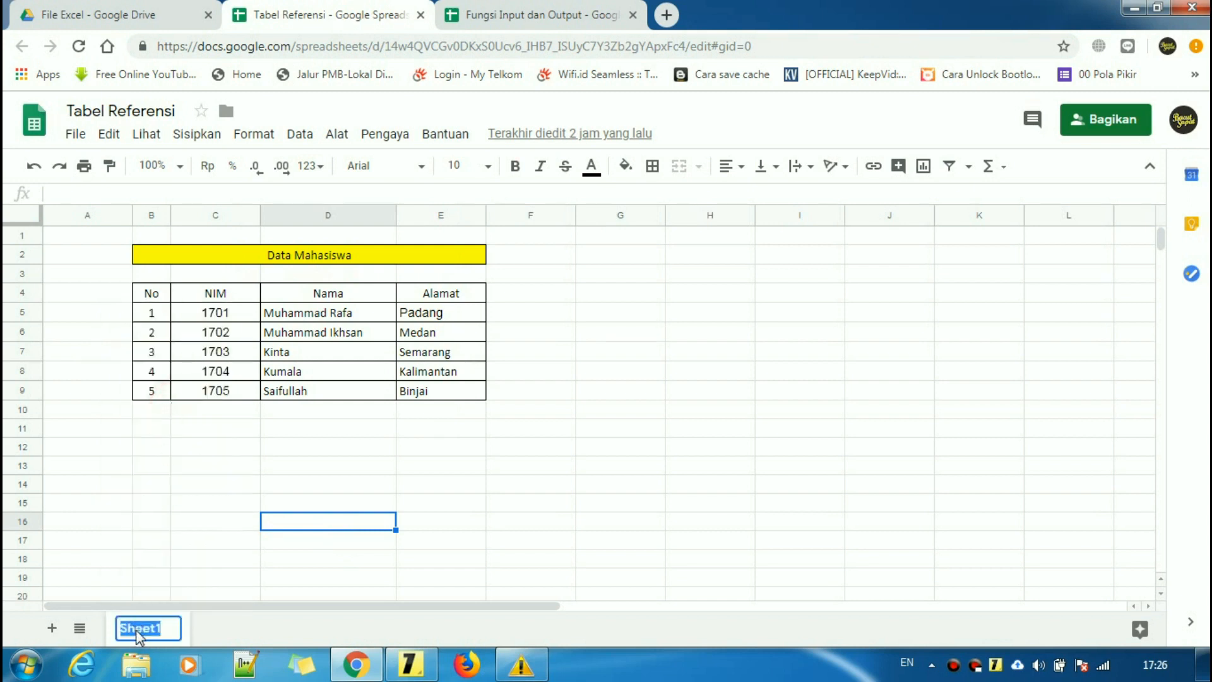
pyautogui.rightClick(139, 635)
pyautogui.click(190, 417)
# - Append Sheet1! to the importrange range argument in the formula
pyautogui.click(525, 17)
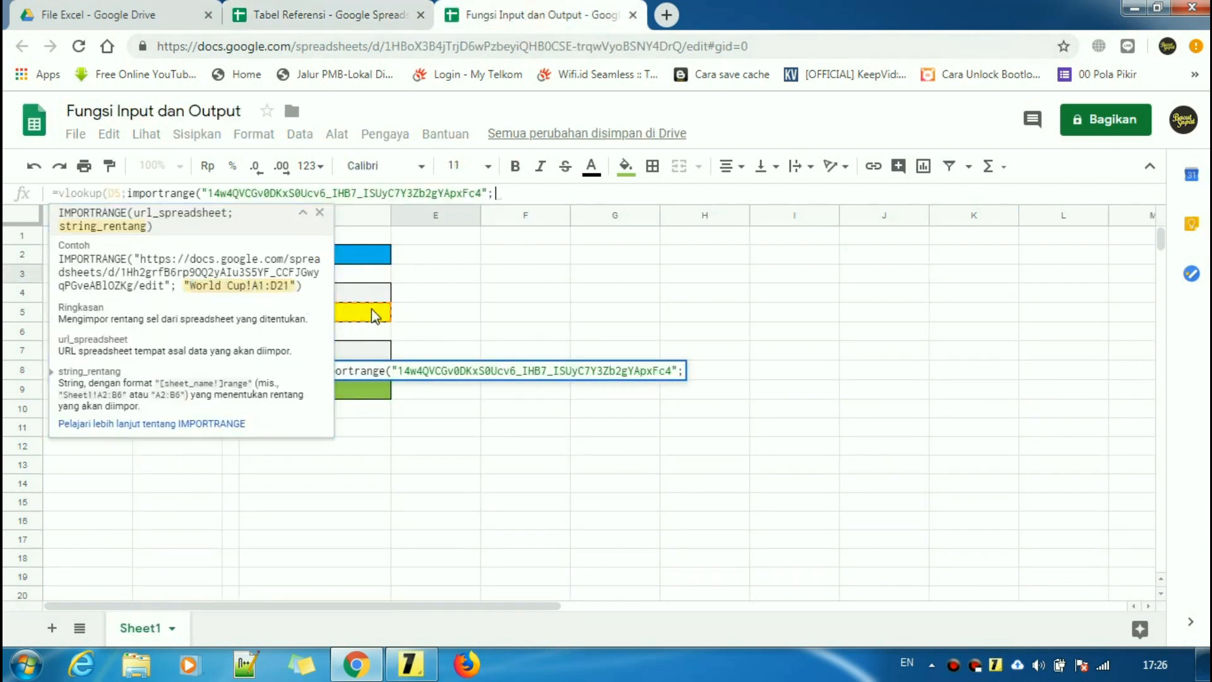
pyautogui.click(509, 193)
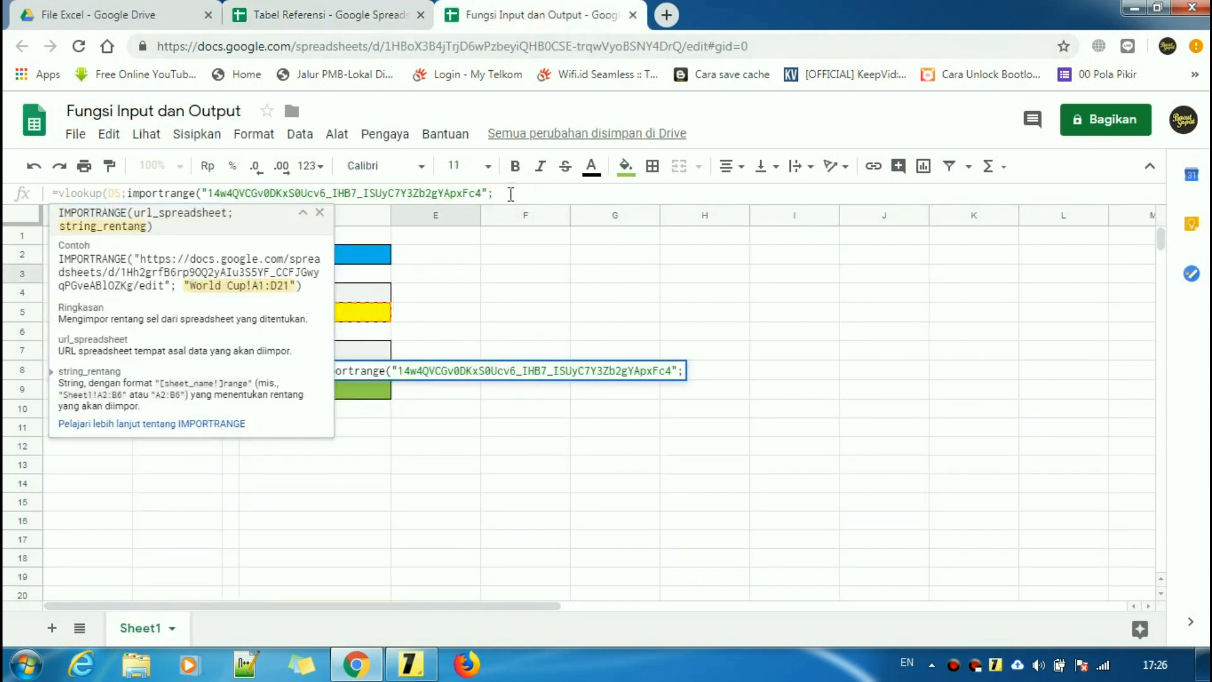
pyautogui.hotkey('ctrl', 'v')
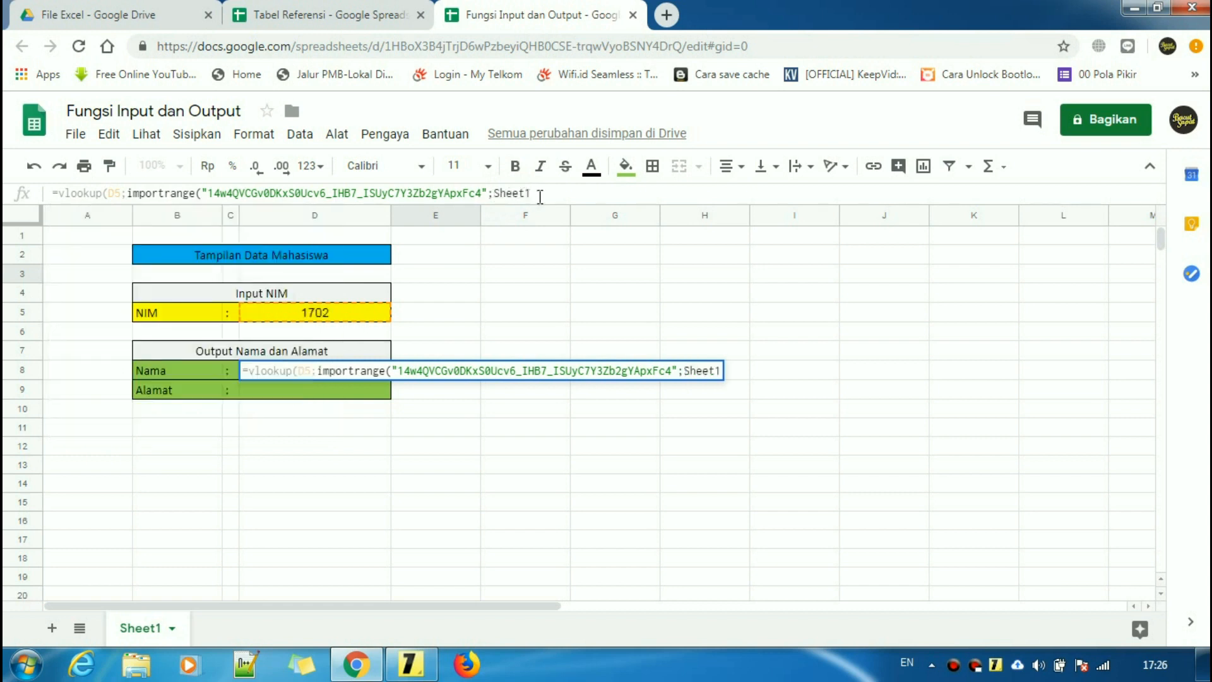
pyautogui.write('!')
pyautogui.press('BackSpace')
pyautogui.write('!')
# - Identify the Data Mahasiswa range C5 (NIM 1701) to E9 (Binjai), then return to the formula
pyautogui.click(332, 11)
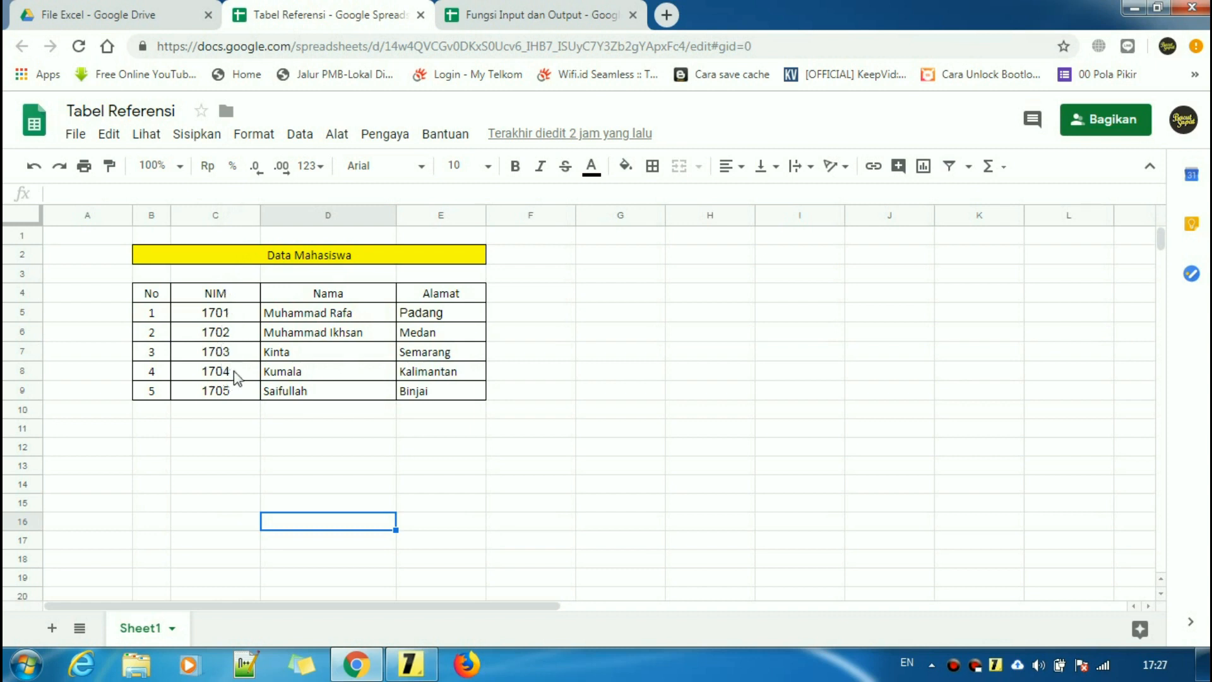
pyautogui.click(212, 314)
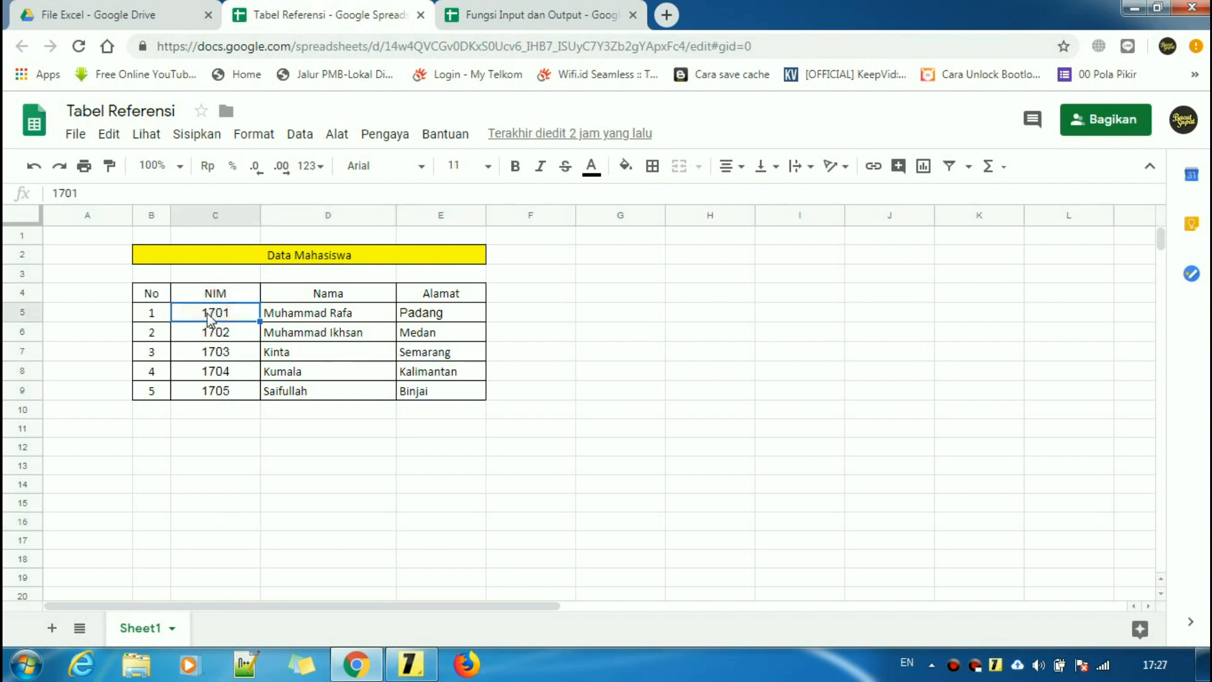
pyautogui.click(421, 393)
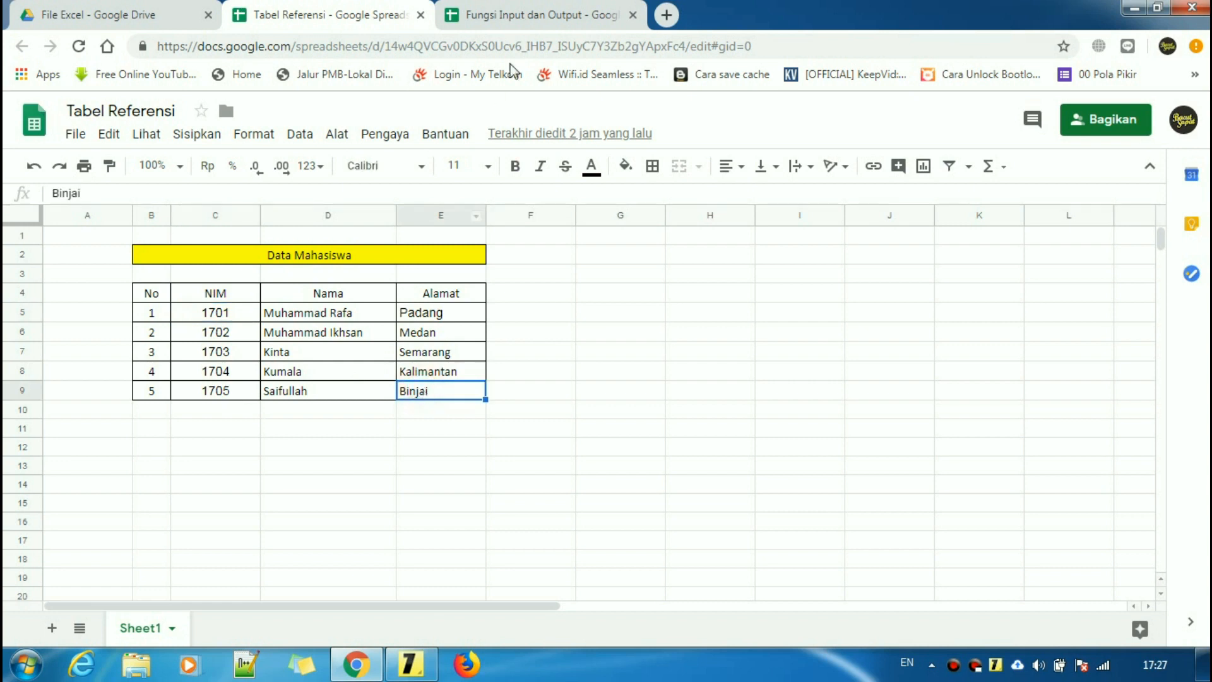
pyautogui.click(531, 15)
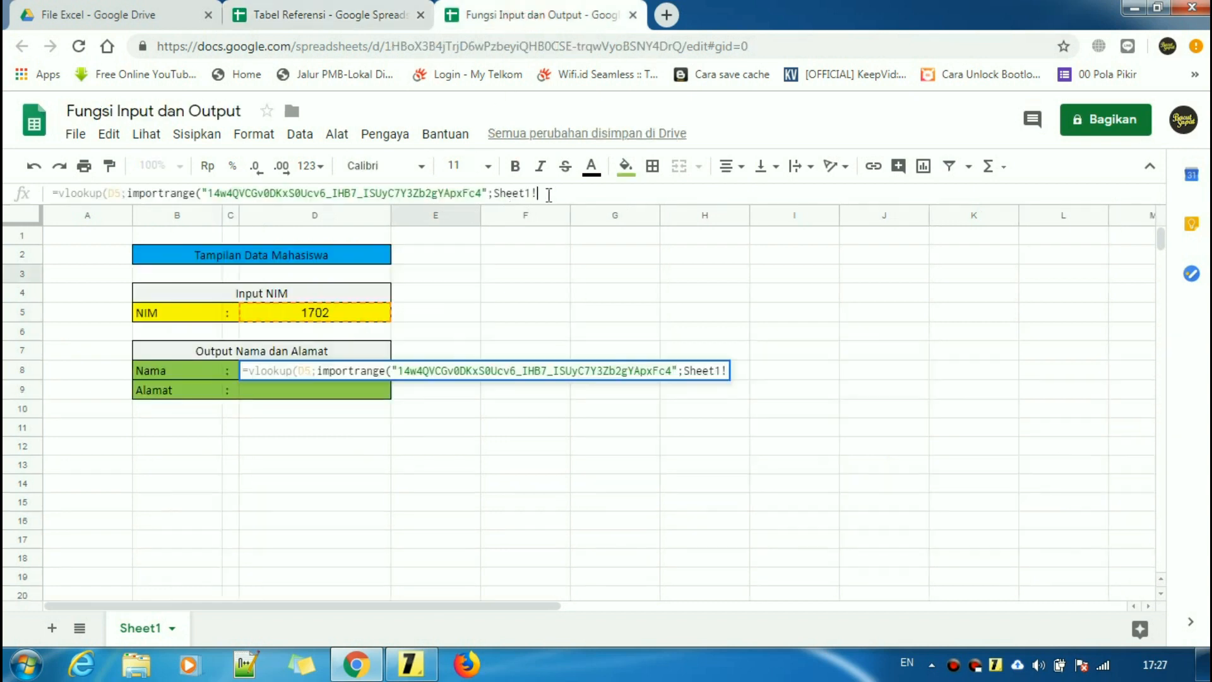
# - Finish the range as "Sheet1!c5:e9" in quotes and close importrange with )
pyautogui.write('c5')
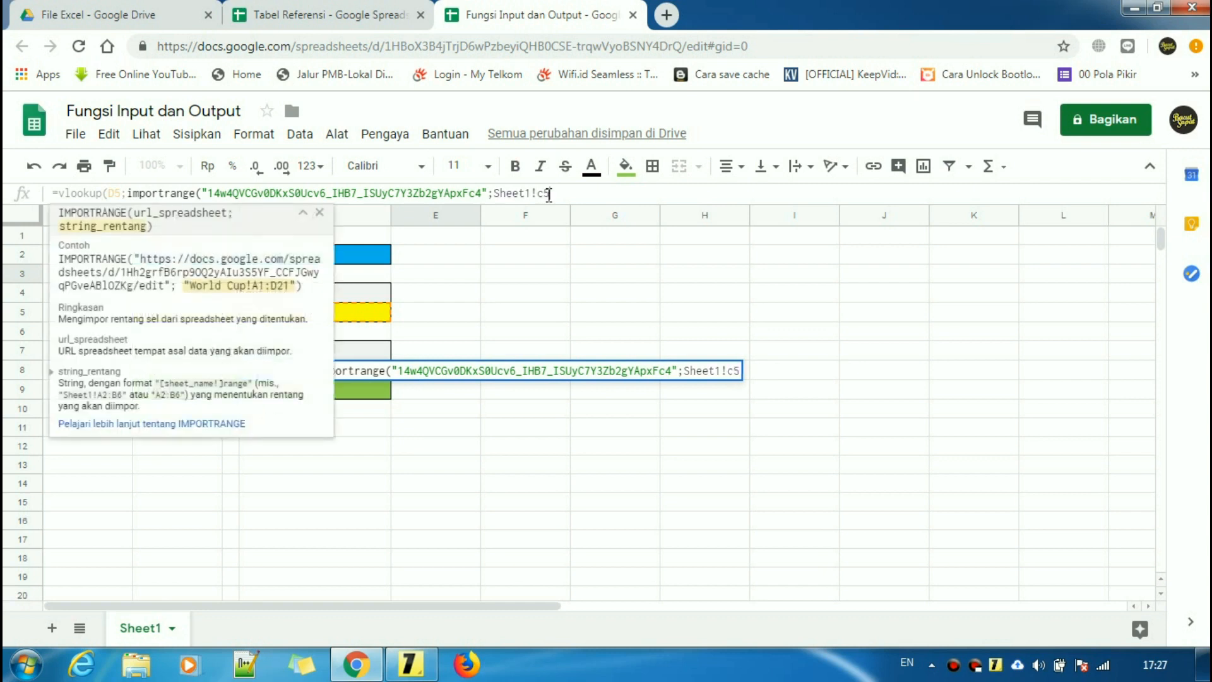
pyautogui.write(':')
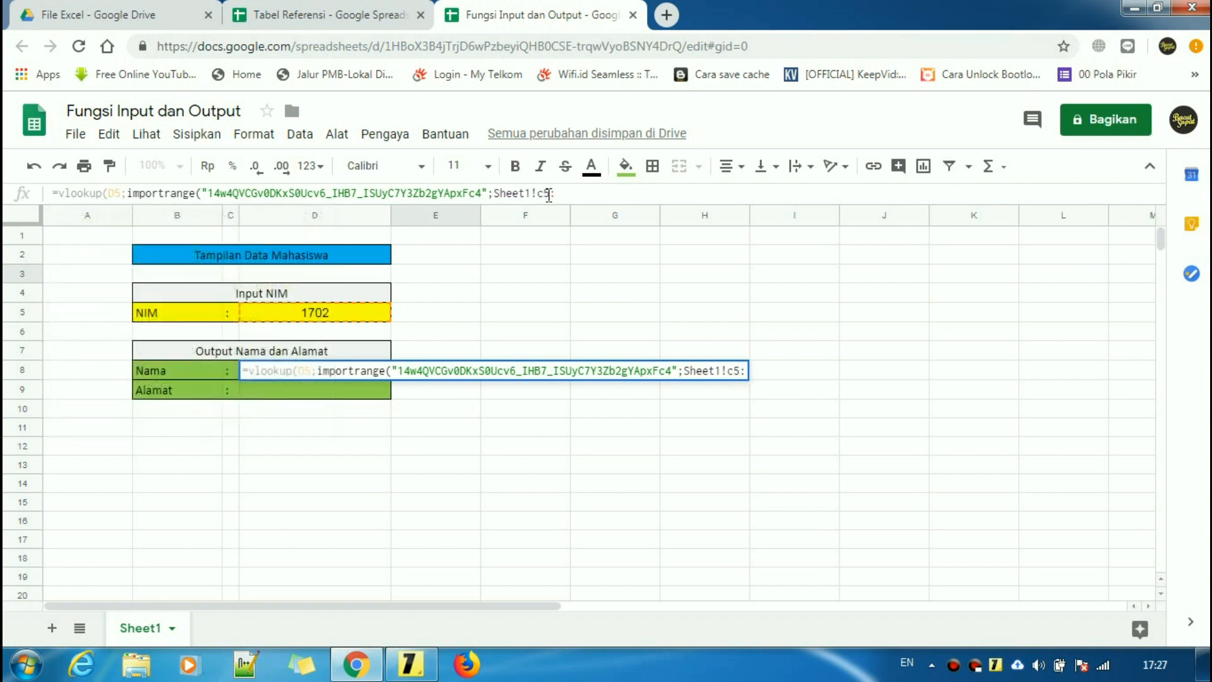
pyautogui.write('e9')
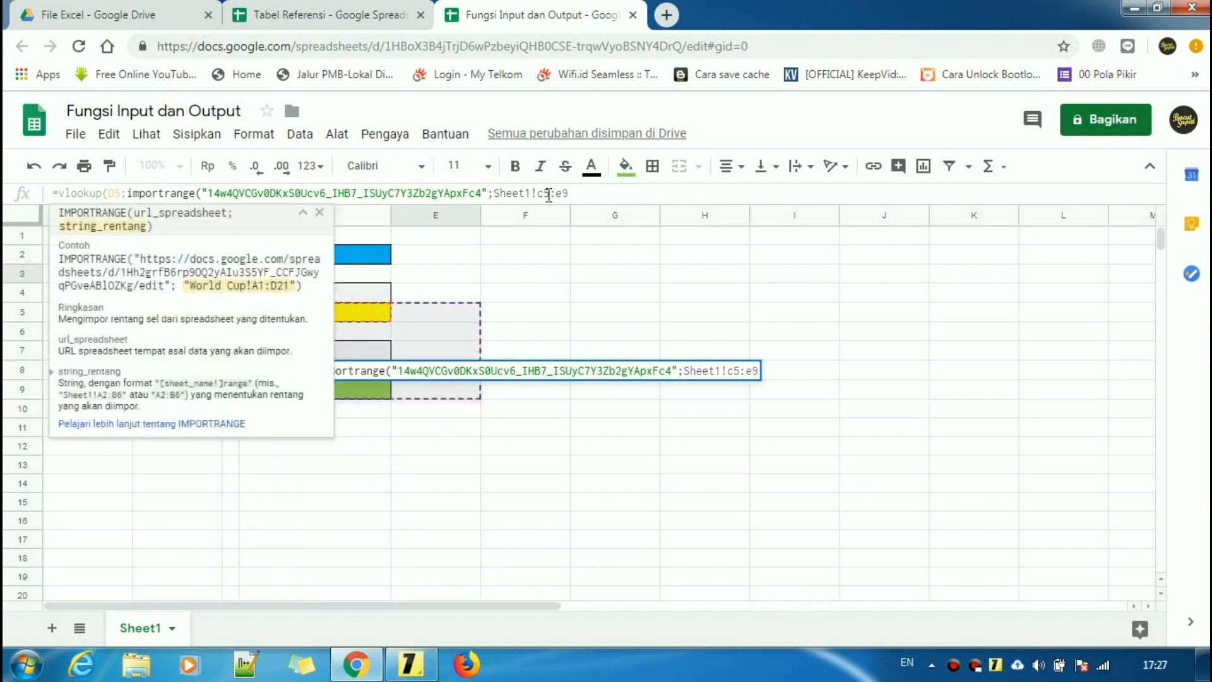
pyautogui.write('"')
pyautogui.click(495, 193)
pyautogui.write('"')
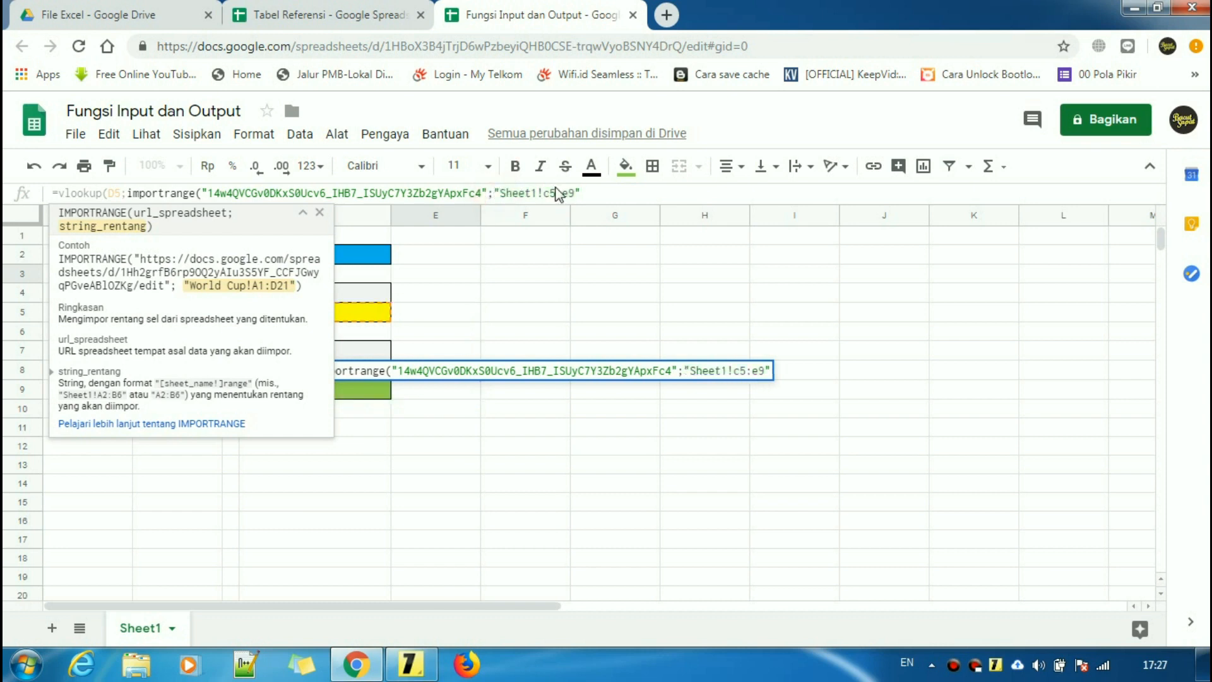
pyautogui.click(600, 194)
pyautogui.write(')')
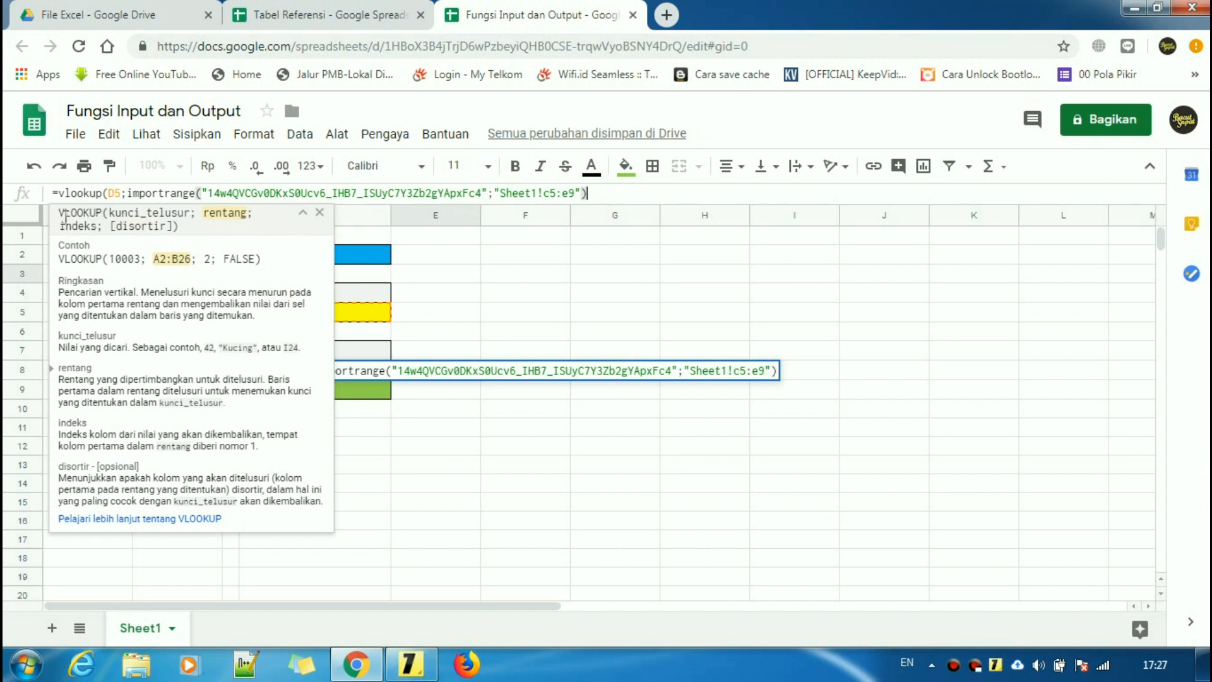
pyautogui.moveTo(61, 211); pyautogui.dragTo(96, 213)
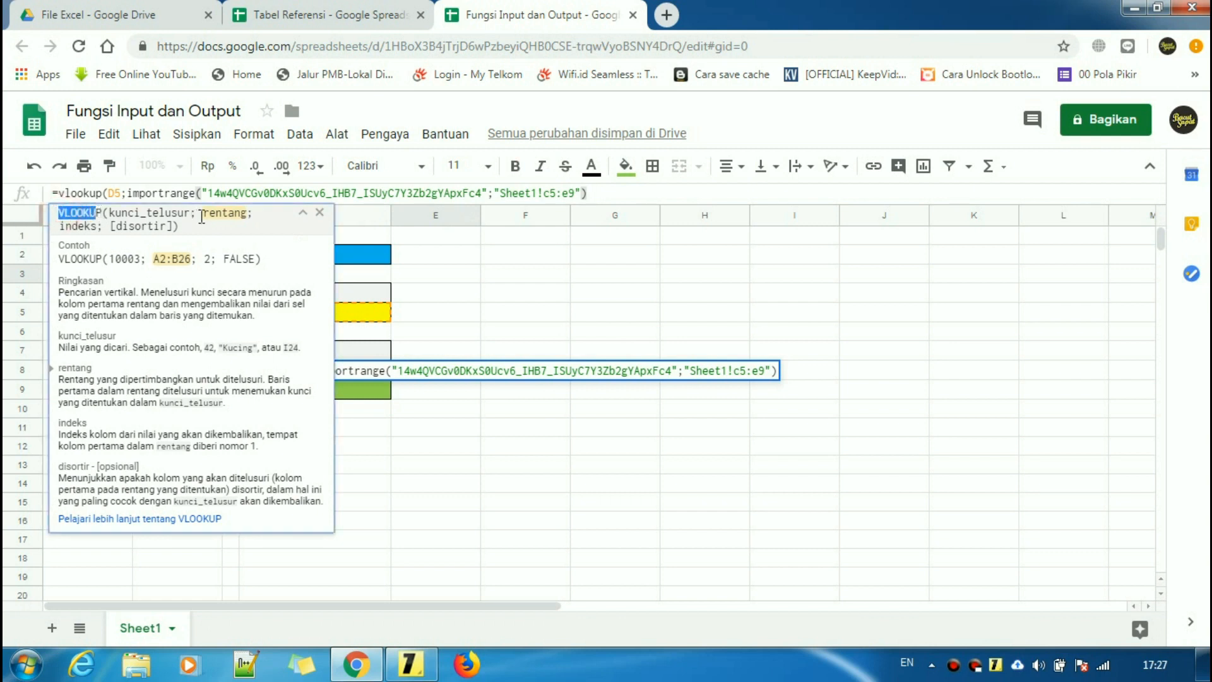
# - Append ;2;0) for column 2 with exact match and enter the formula in D8
pyautogui.click(617, 195)
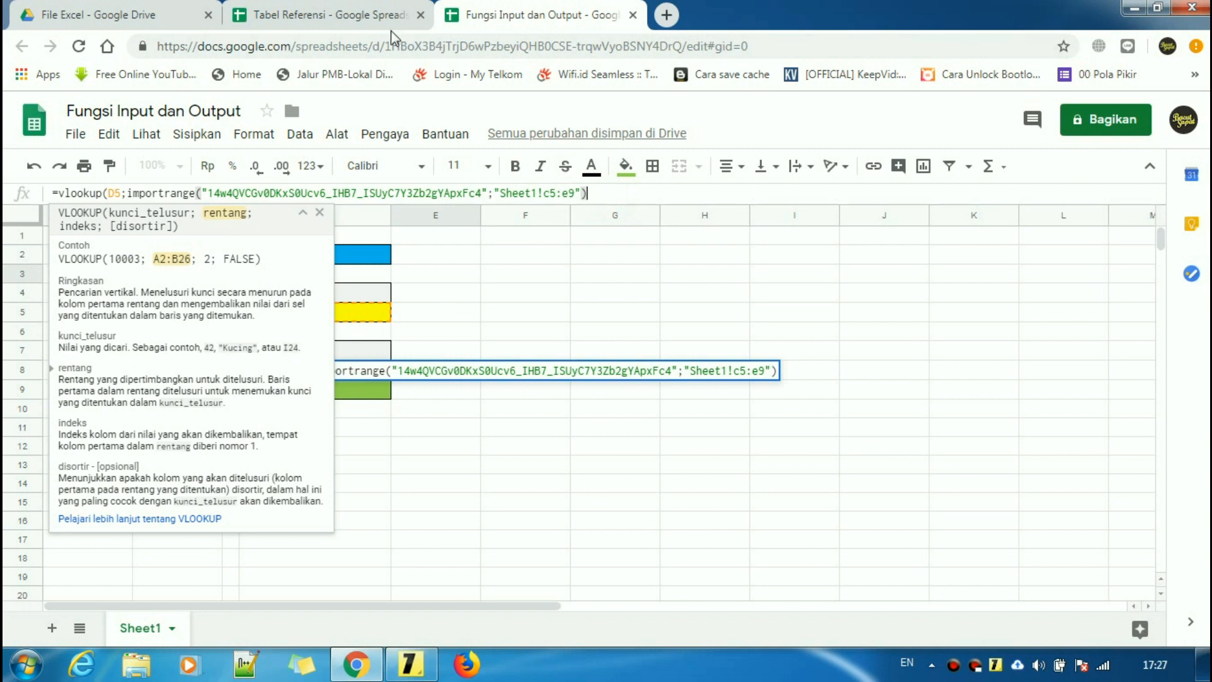
pyautogui.click(369, 19)
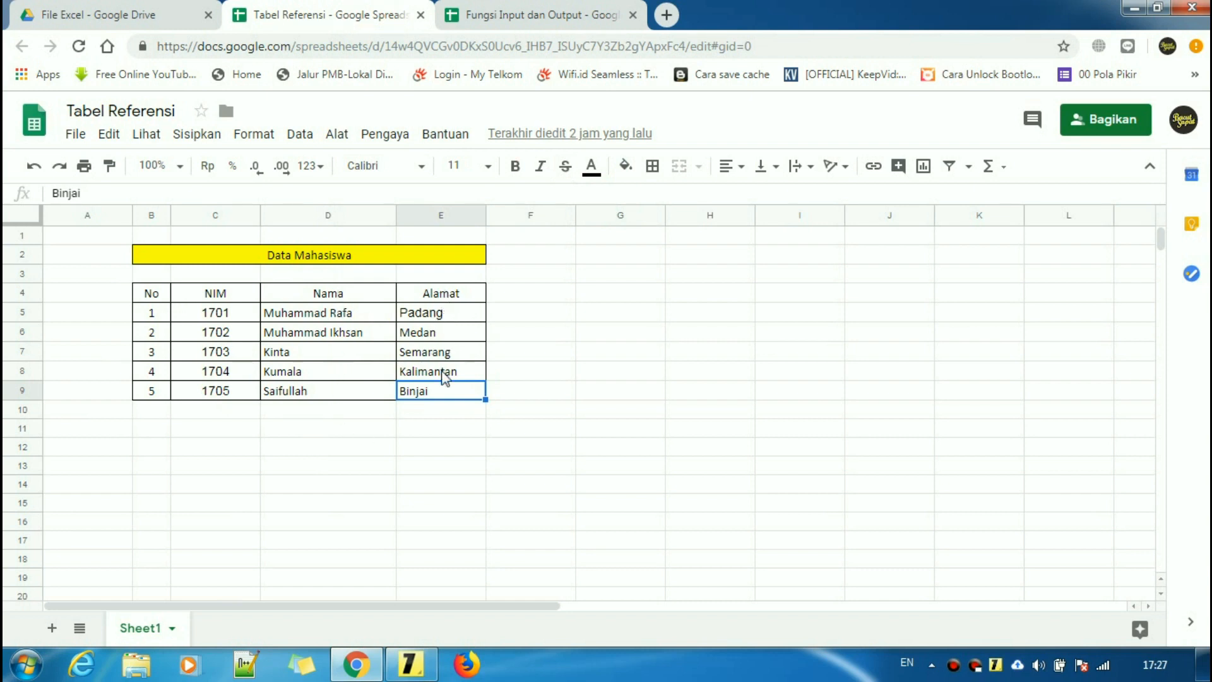
pyautogui.click(529, 8)
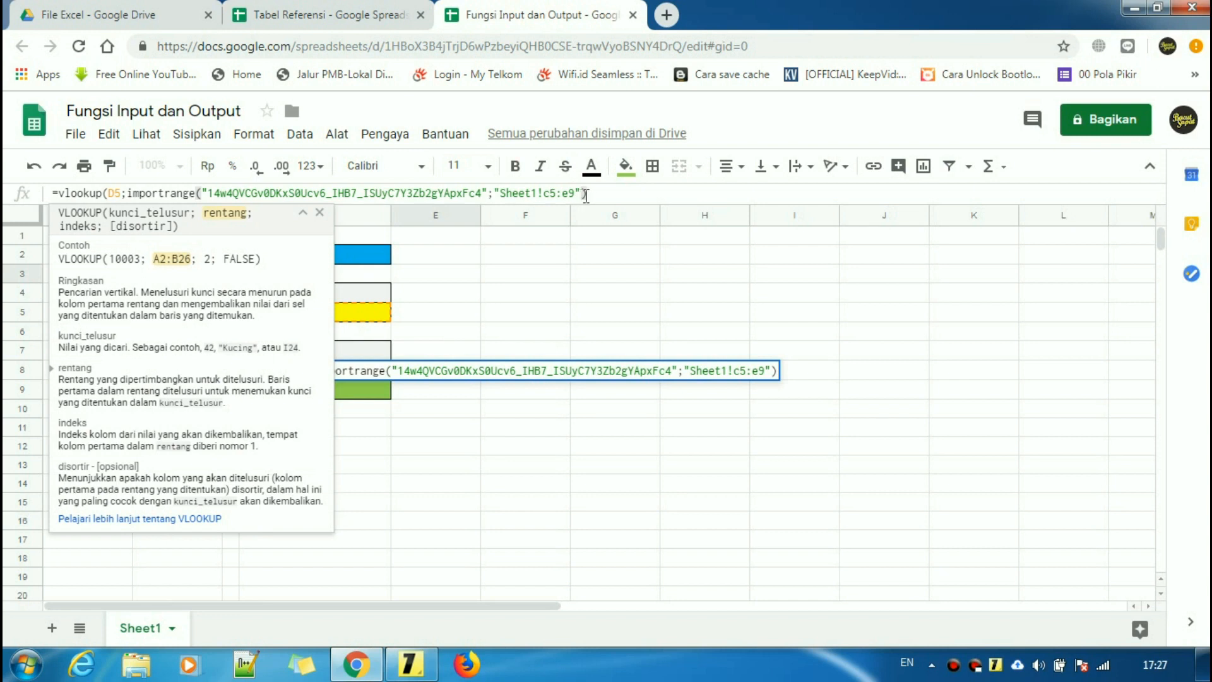
pyautogui.write(';')
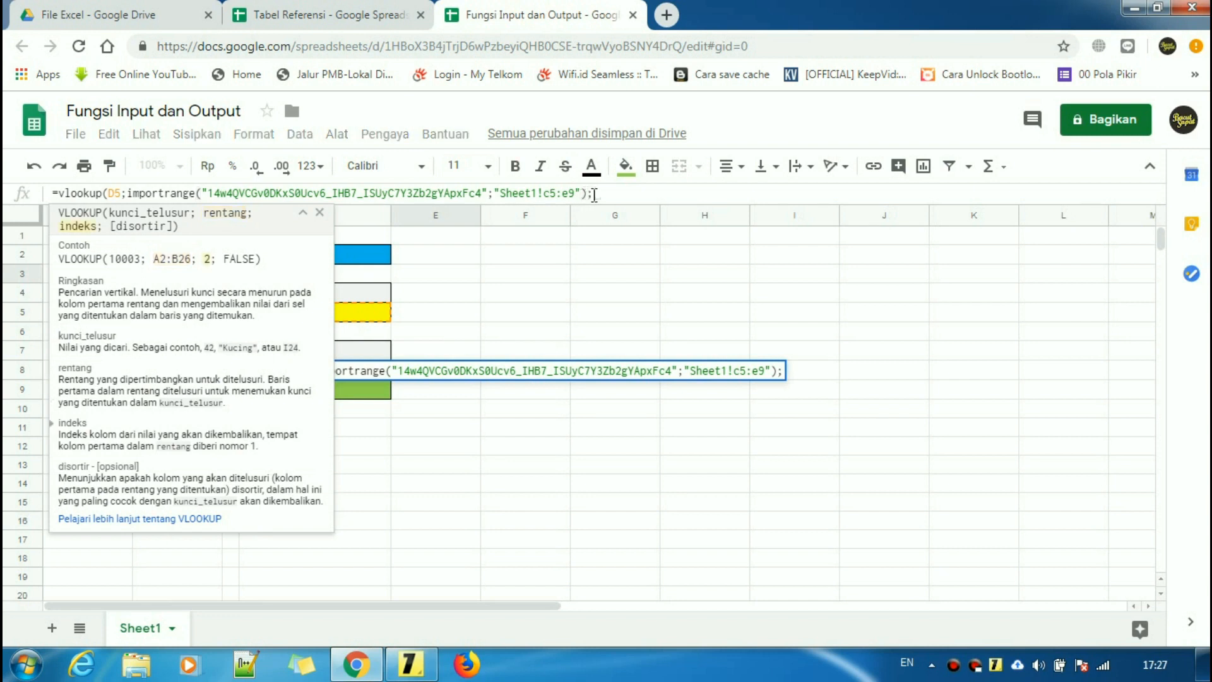
pyautogui.write('3')
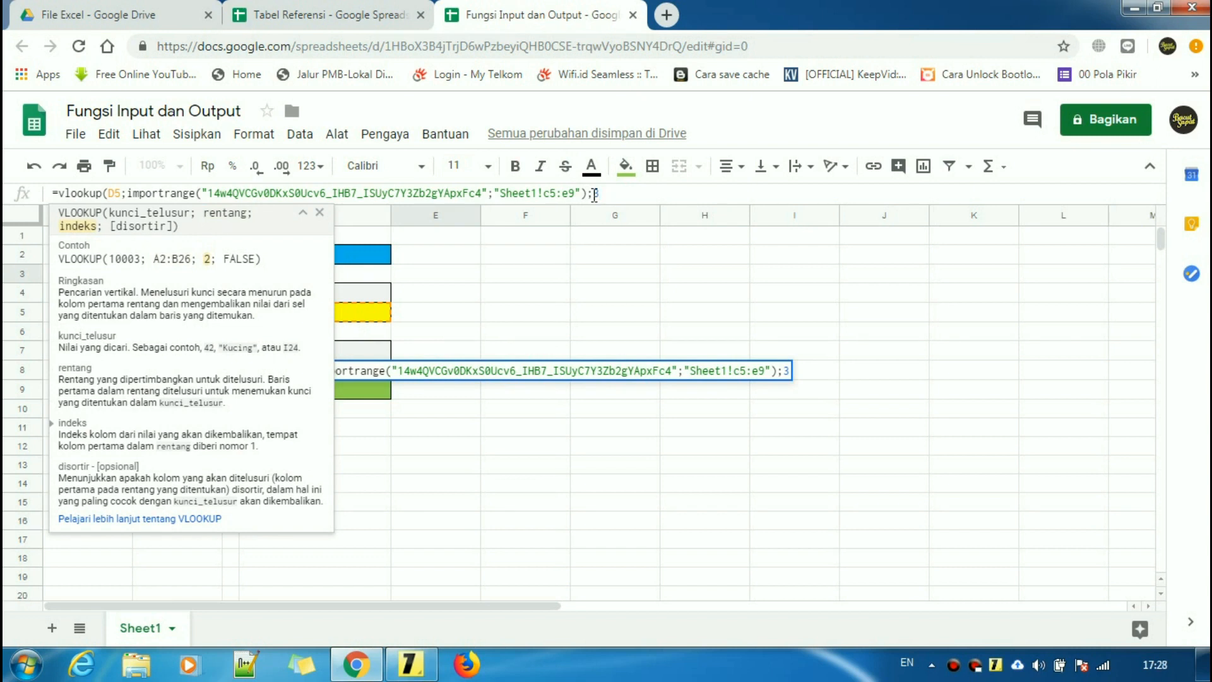
pyautogui.press('BackSpace')
pyautogui.write('2')
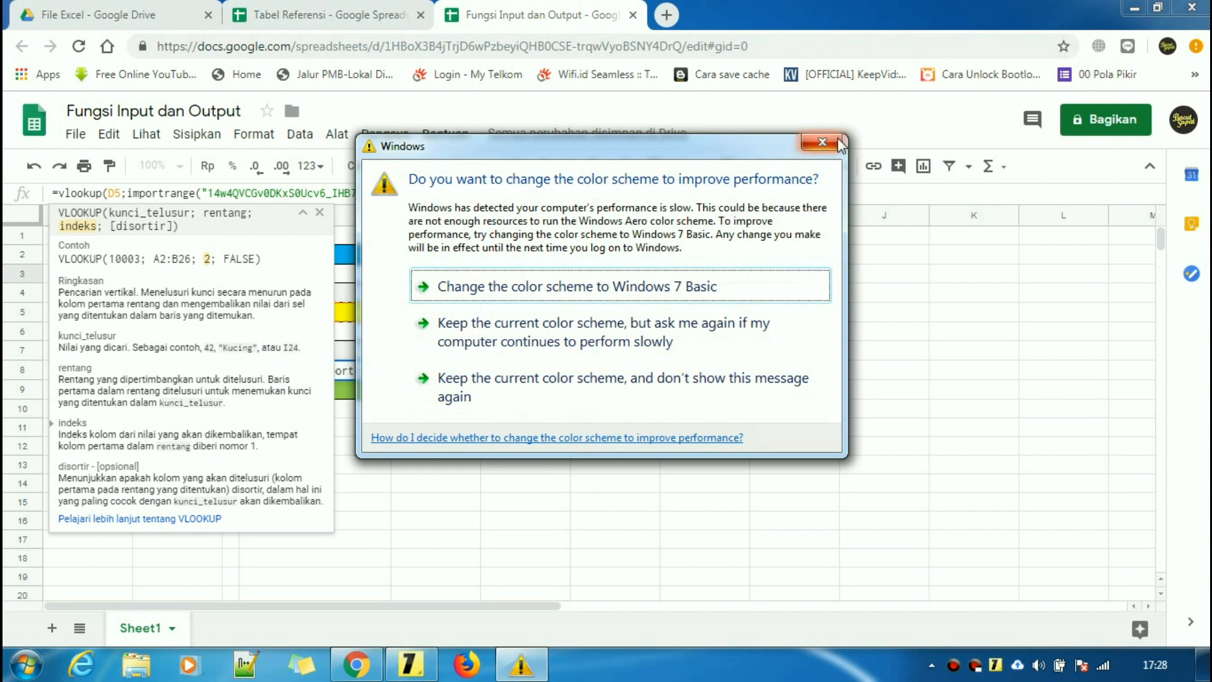
pyautogui.click(821, 142)
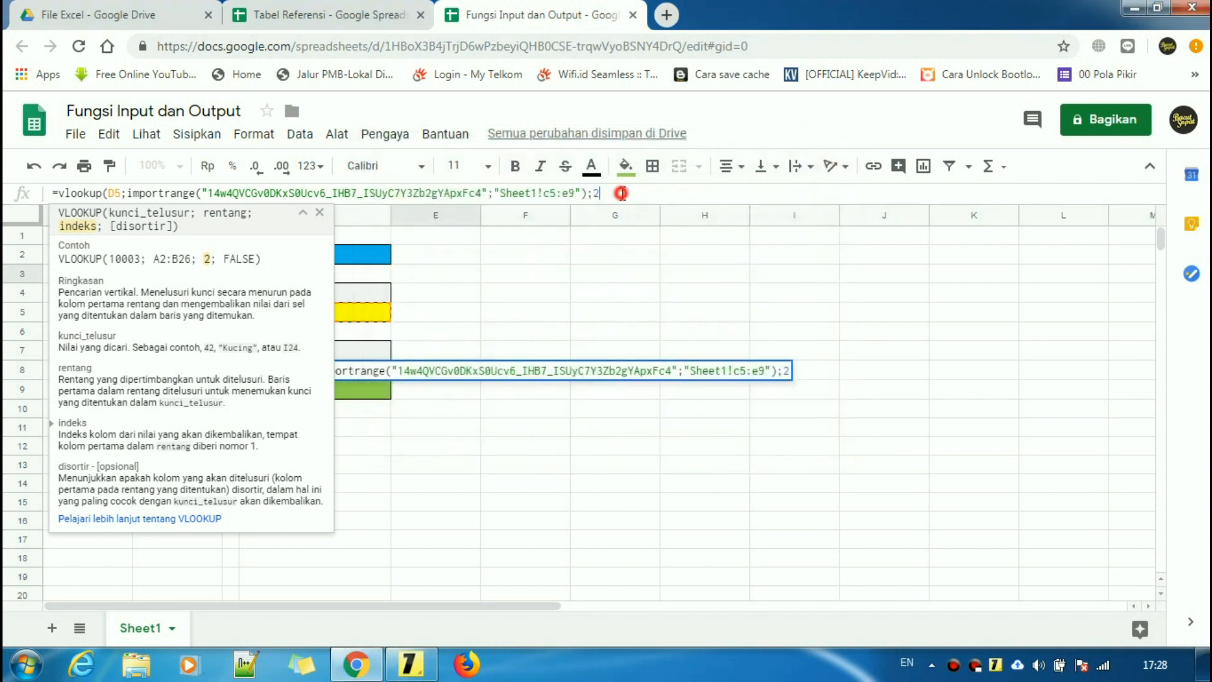
pyautogui.write(';')
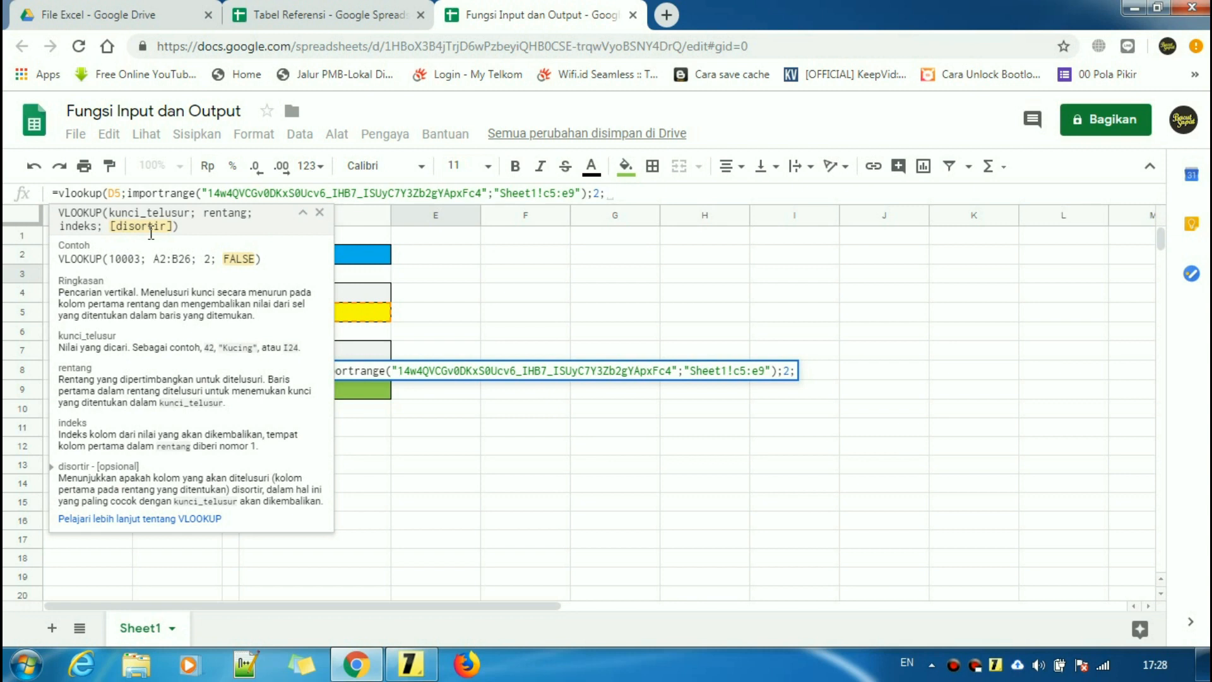
pyautogui.write('0')
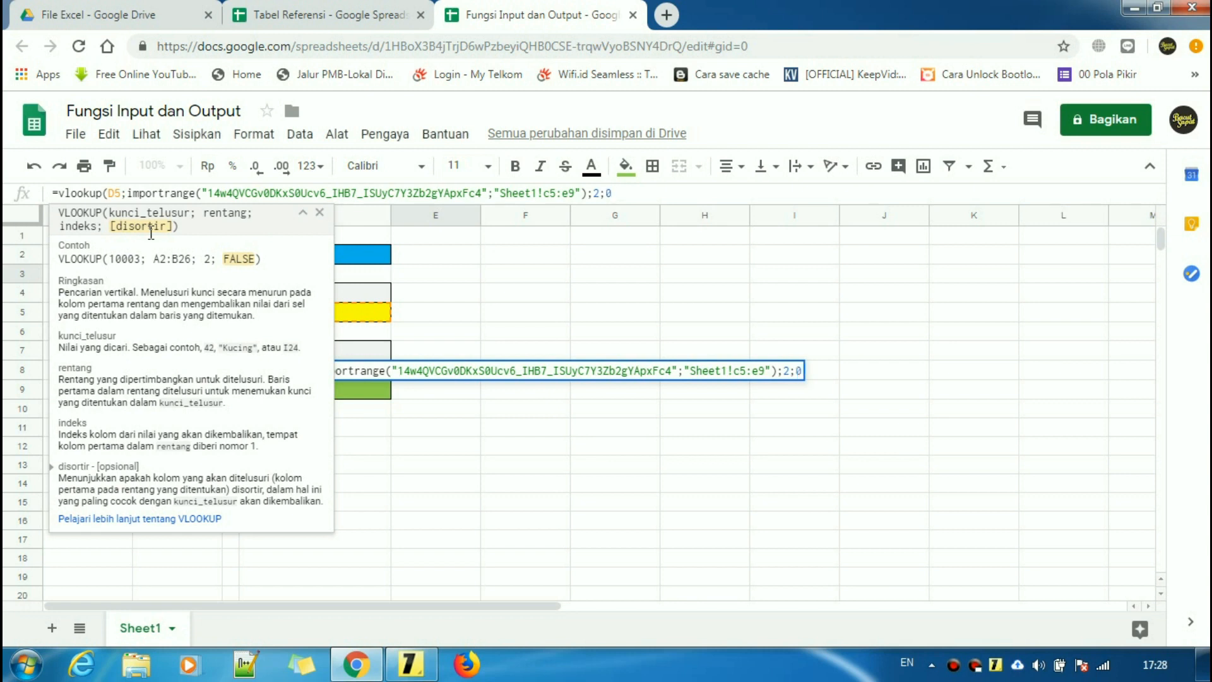
pyautogui.write(')')
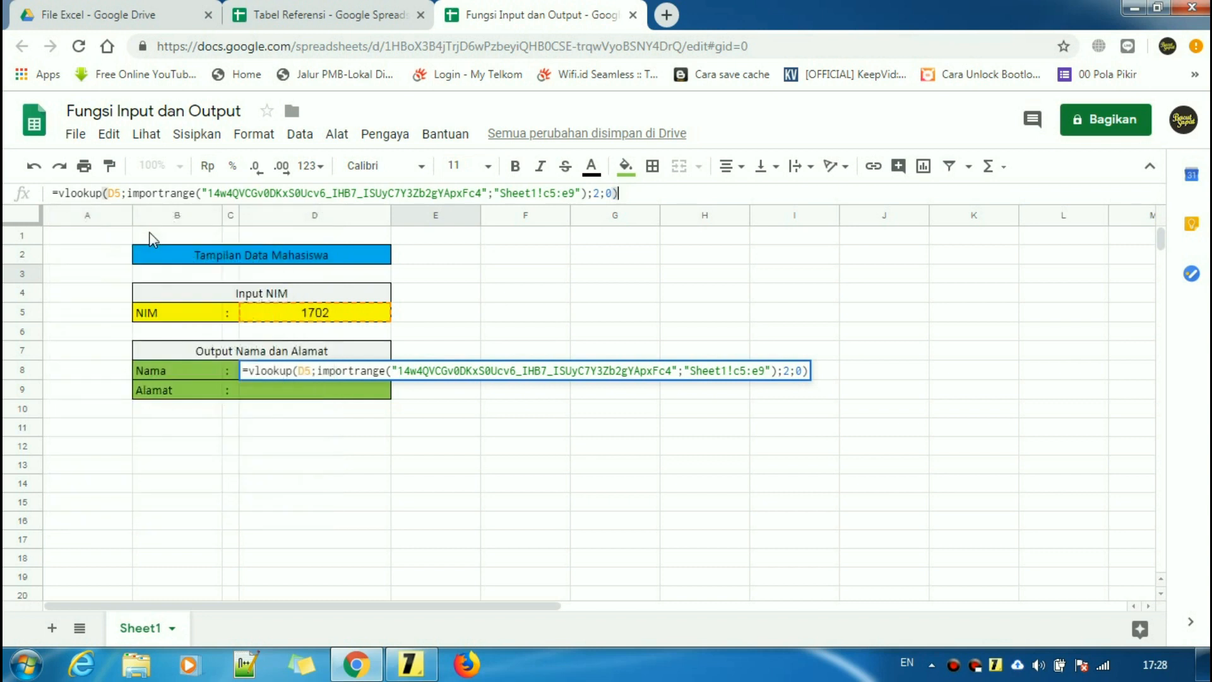
pyautogui.press('Return')
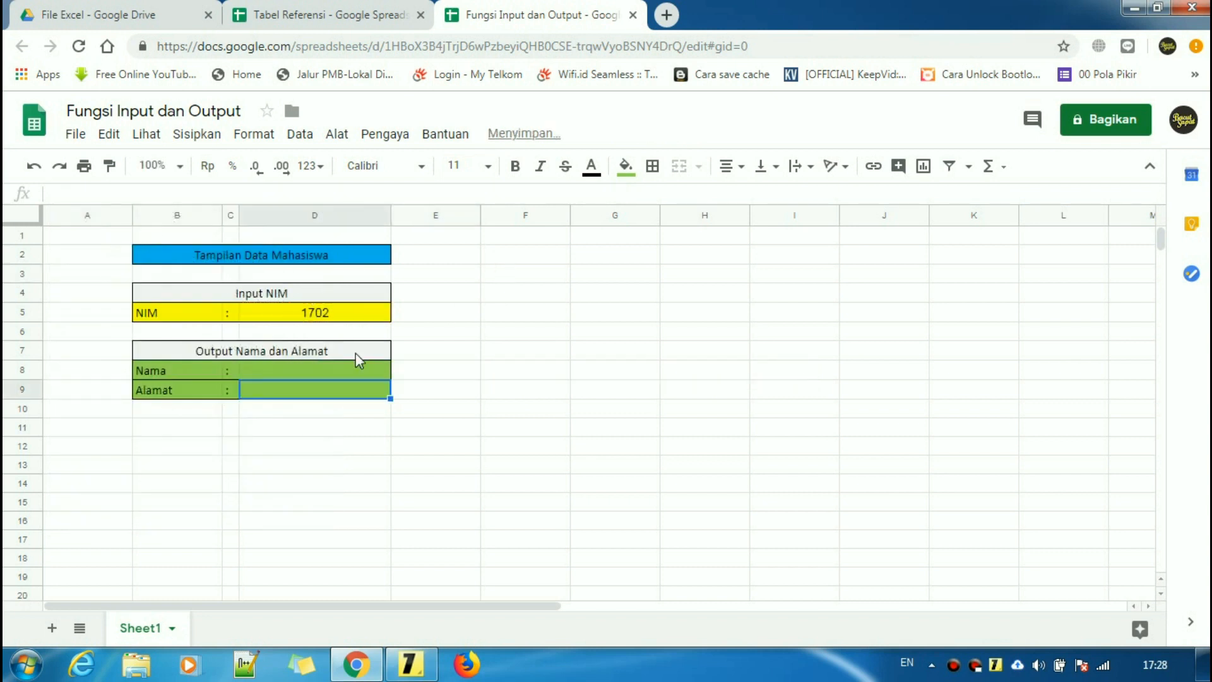
# - Change D8's D5 reference to absolute $D$5 with F4
pyautogui.click(312, 370)
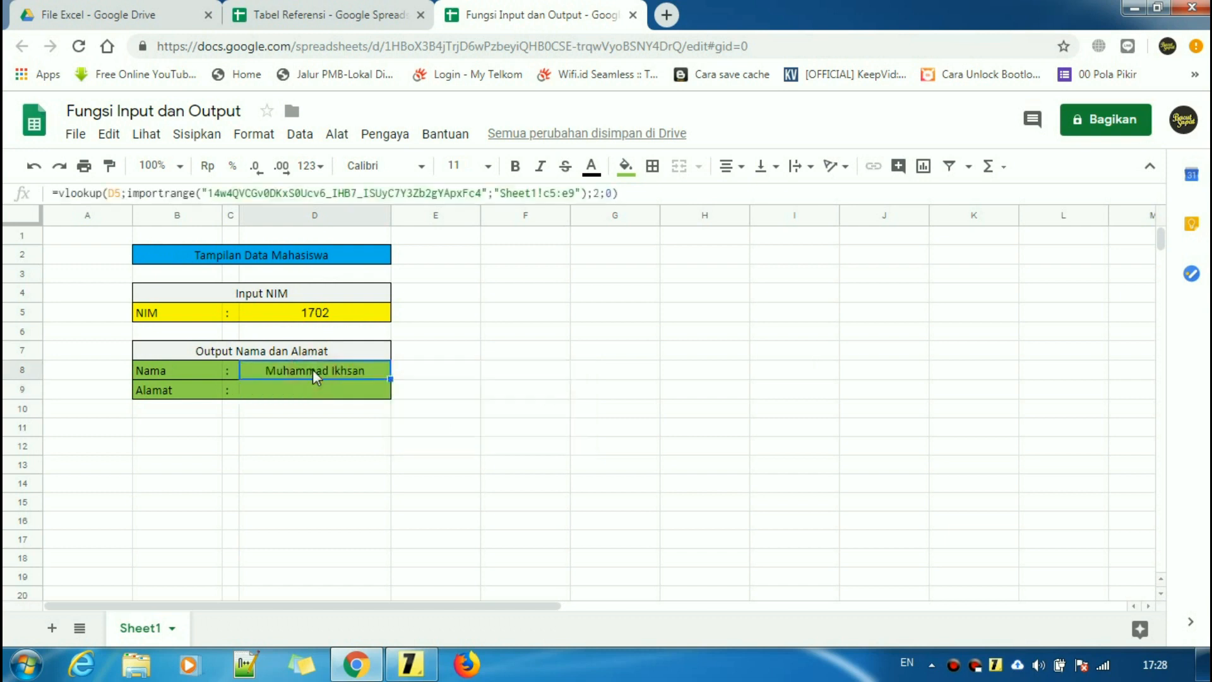
pyautogui.click(310, 424)
pyautogui.click(328, 372)
pyautogui.click(339, 316)
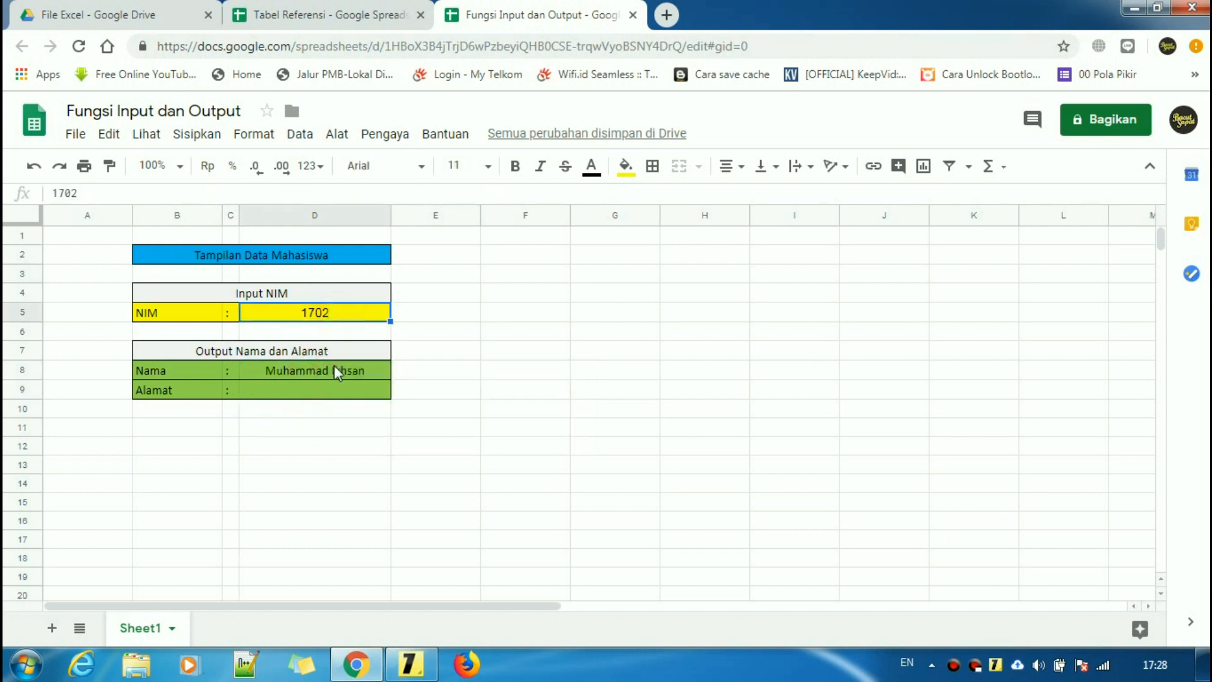
pyautogui.click(335, 371)
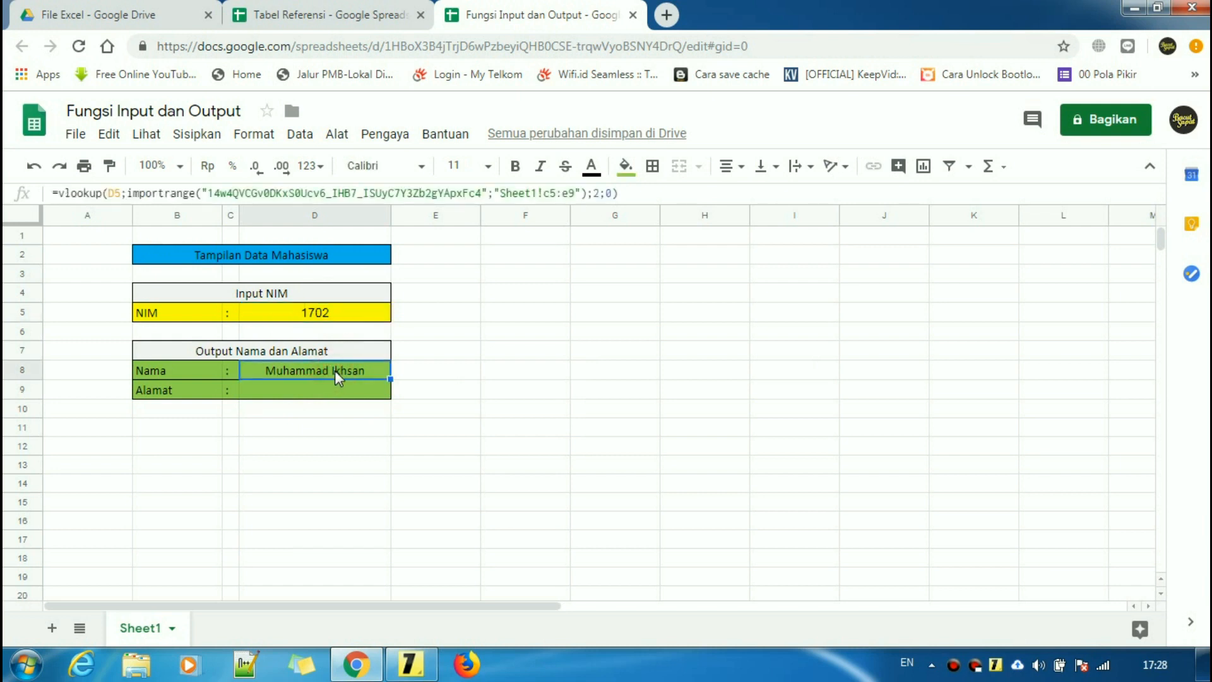
pyautogui.moveTo(618, 193); pyautogui.dragTo(40, 191)
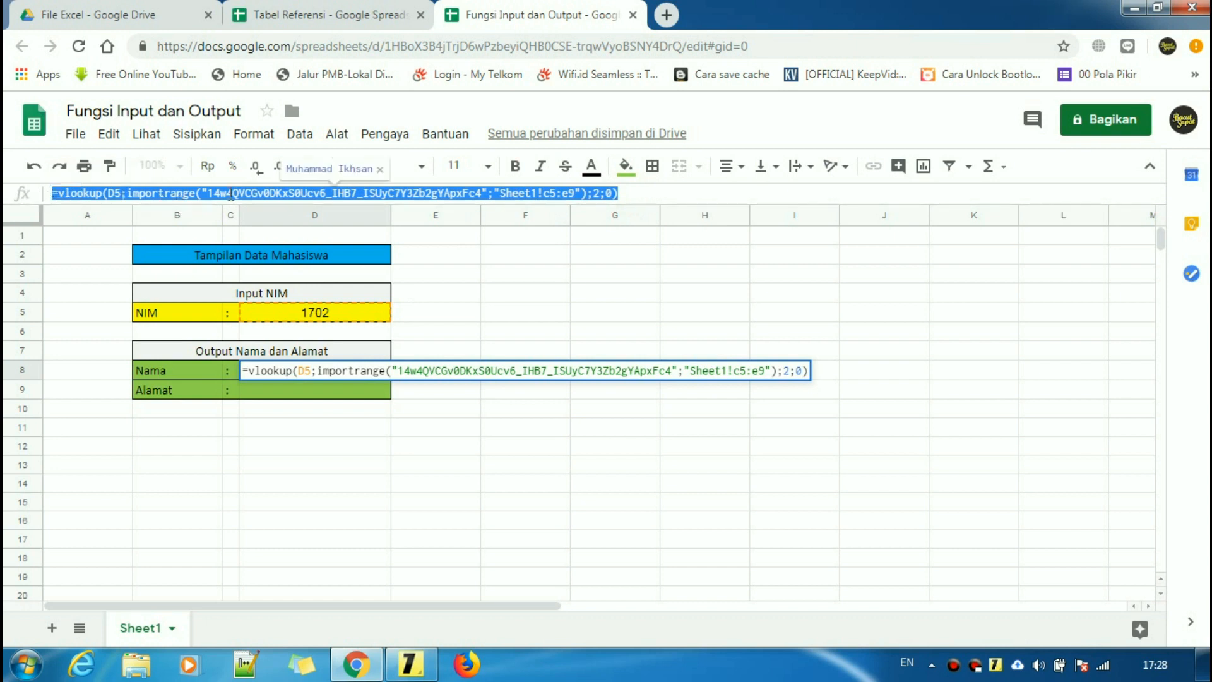
pyautogui.press('F4')
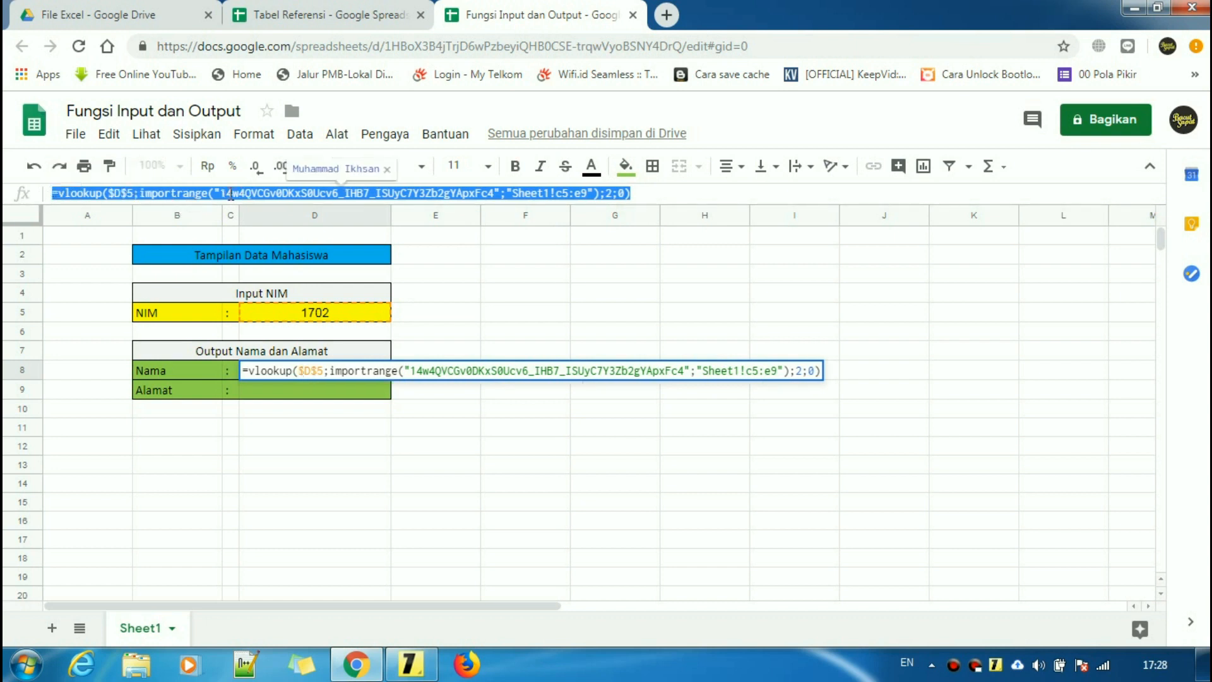
pyautogui.press('Return')
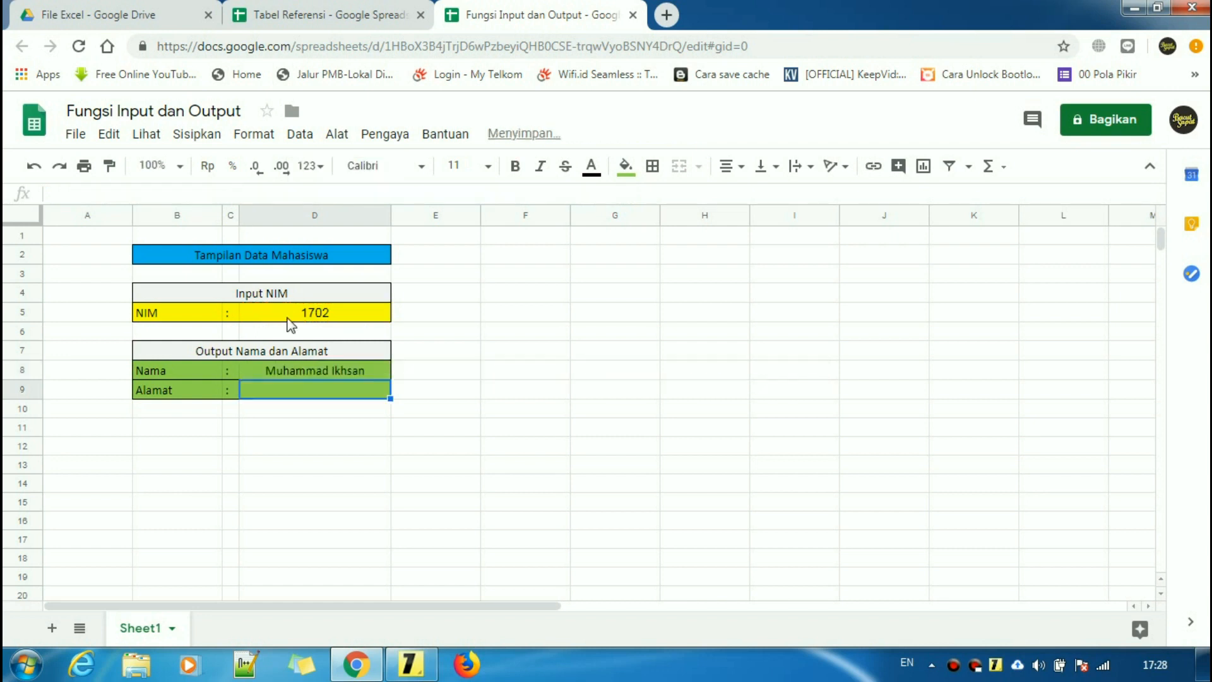
# - Fill D8's lookup formula down into D9
pyautogui.click(318, 367)
pyautogui.moveTo(391, 379); pyautogui.dragTo(391, 396)
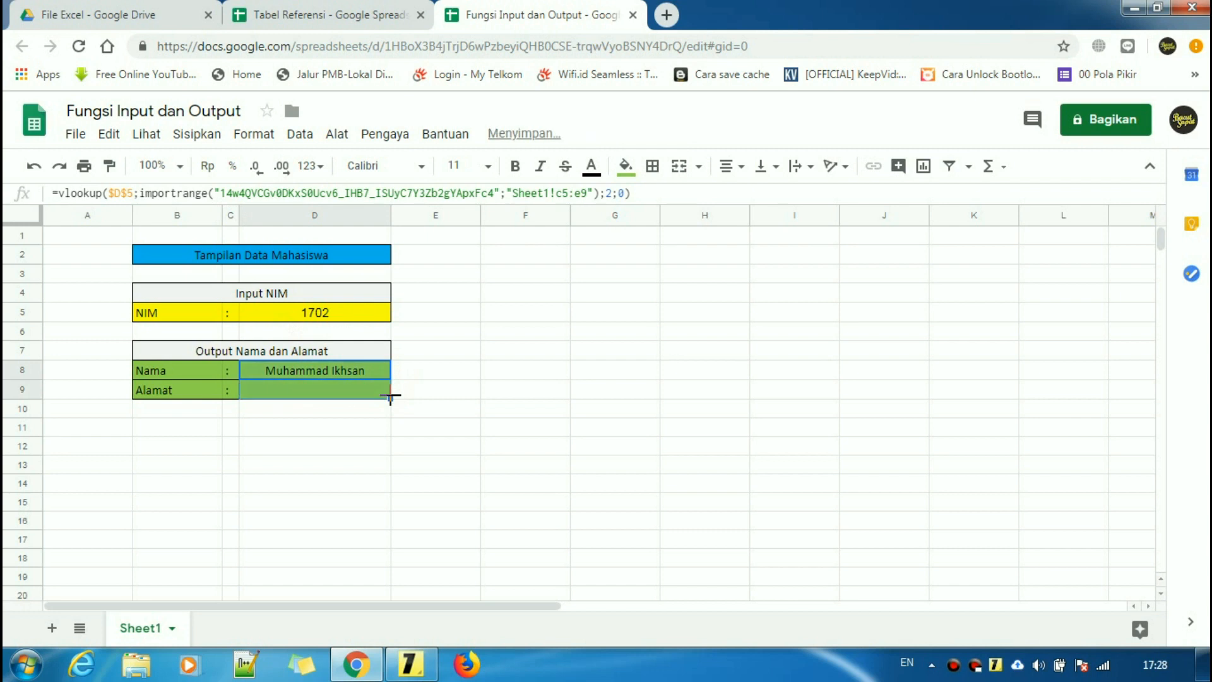
pyautogui.click(339, 414)
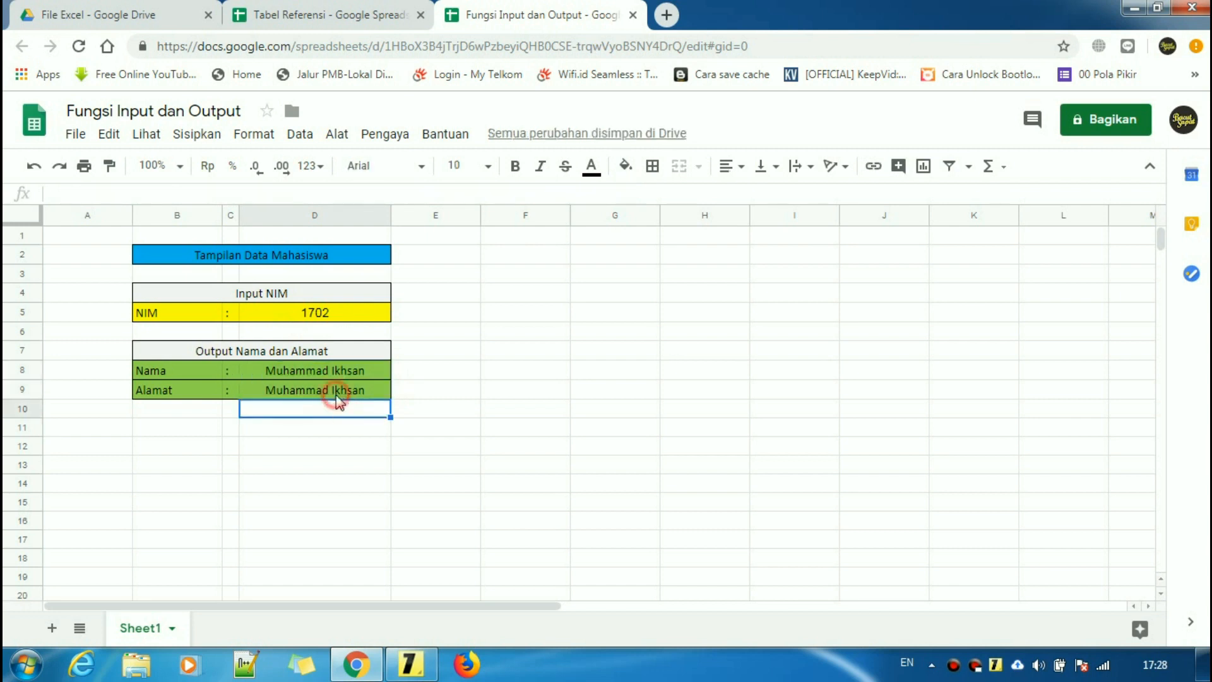
pyautogui.click(335, 393)
# - Change D9's column index to 3 so it returns the address, Medan
pyautogui.click(165, 395)
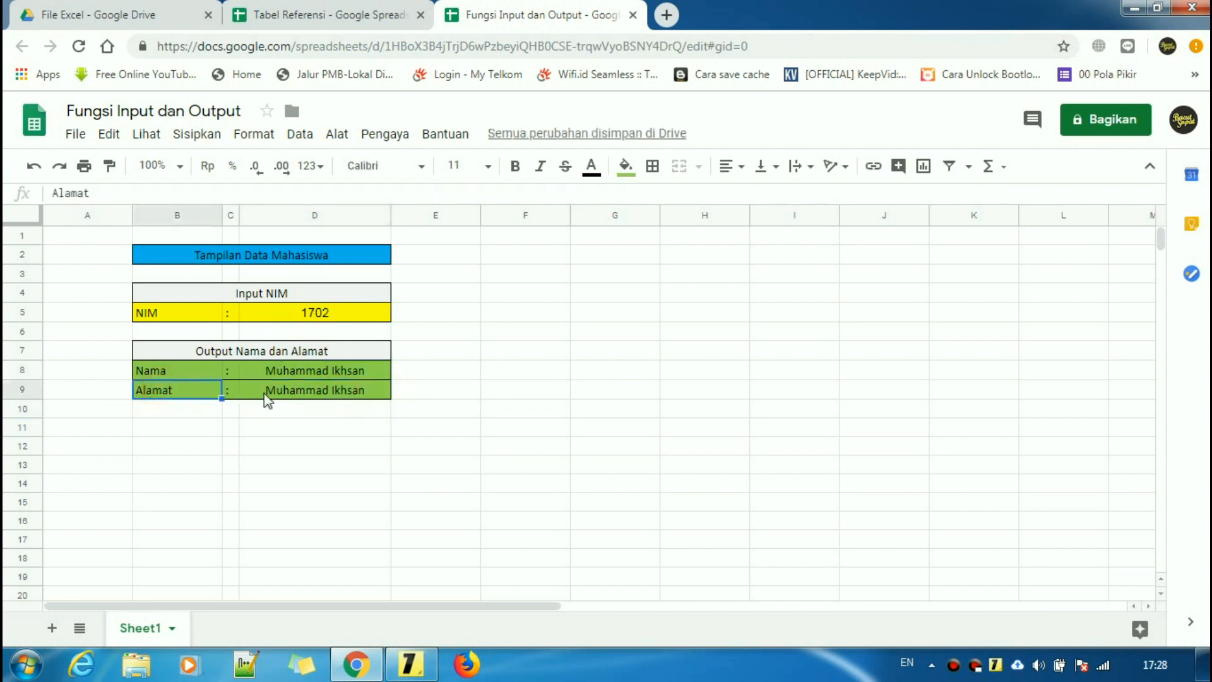
pyautogui.click(354, 396)
pyautogui.click(613, 193)
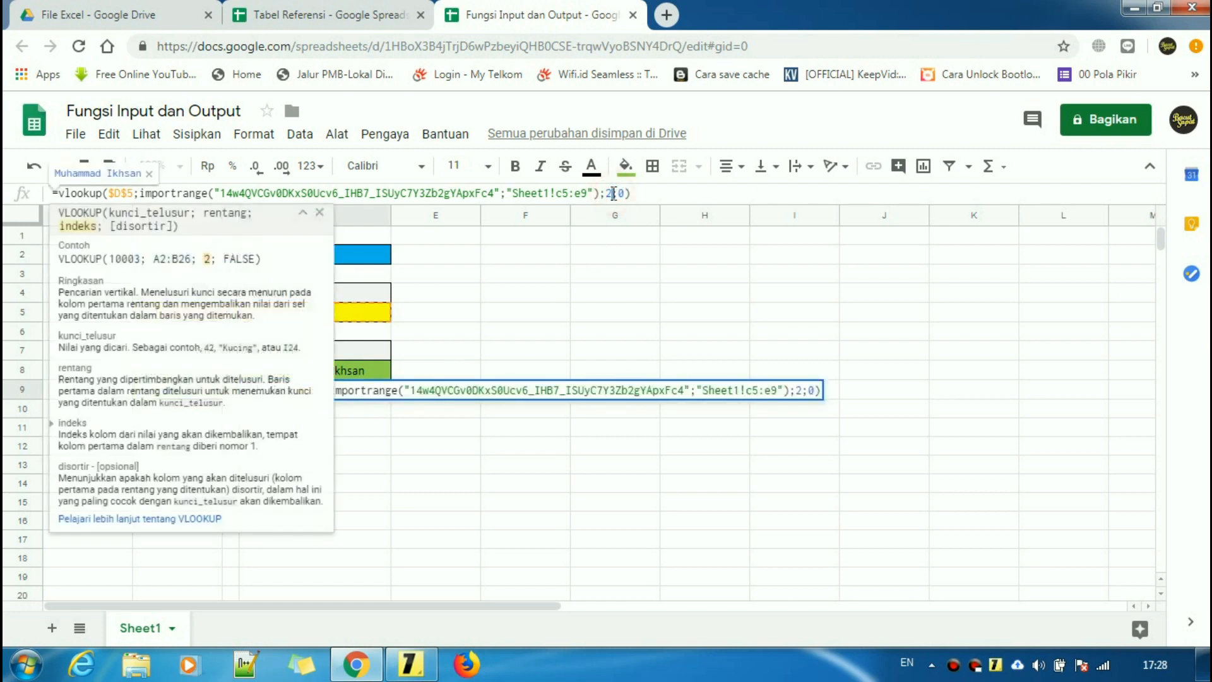
pyautogui.write('3')
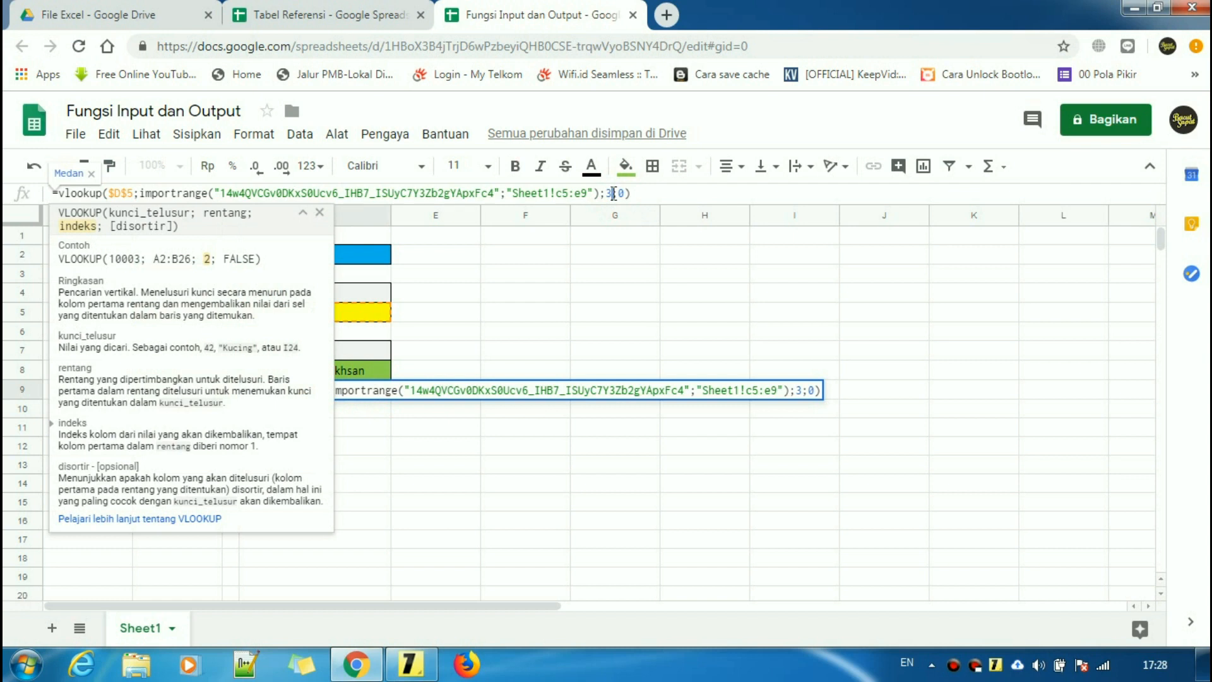
pyautogui.press('Return')
# - Select D8's entire vlookup/importrange formula text for copying
pyautogui.click(351, 14)
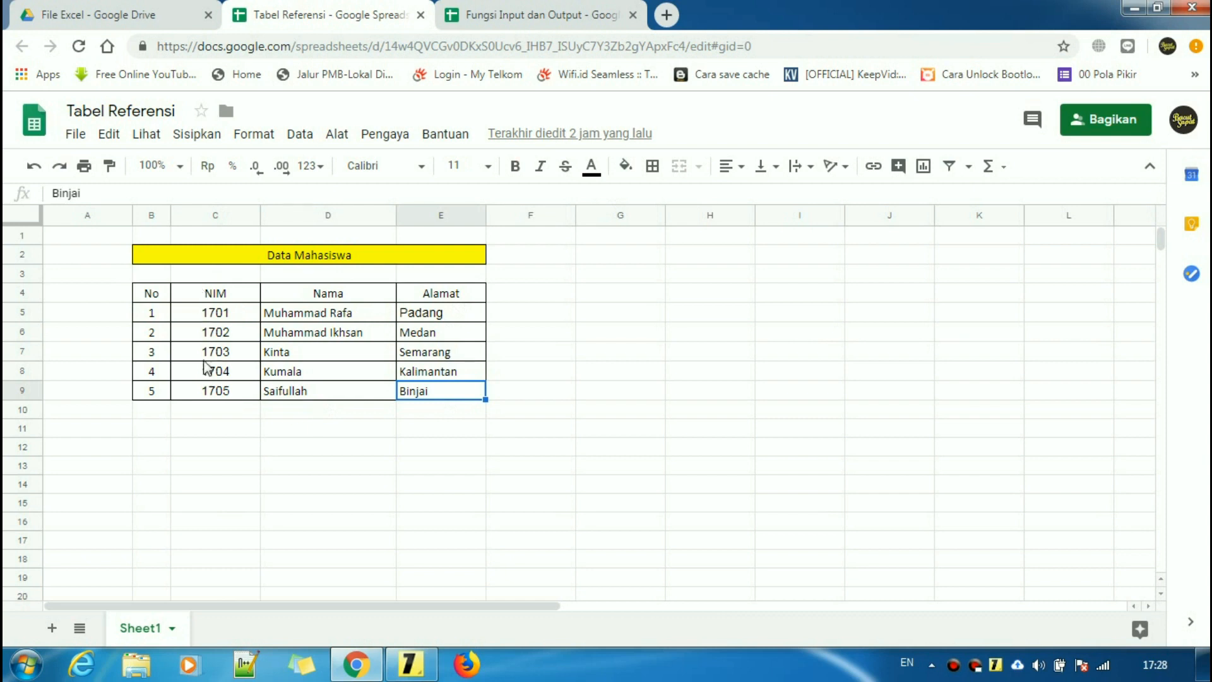
pyautogui.click(505, 13)
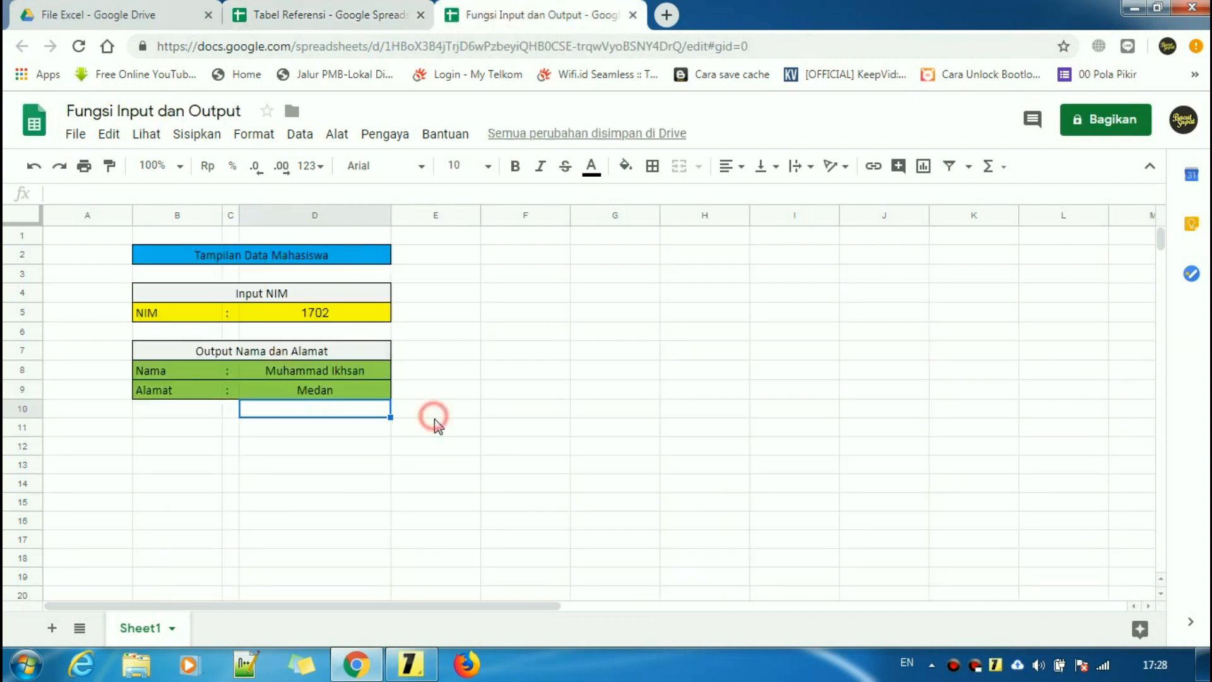
pyautogui.click(435, 419)
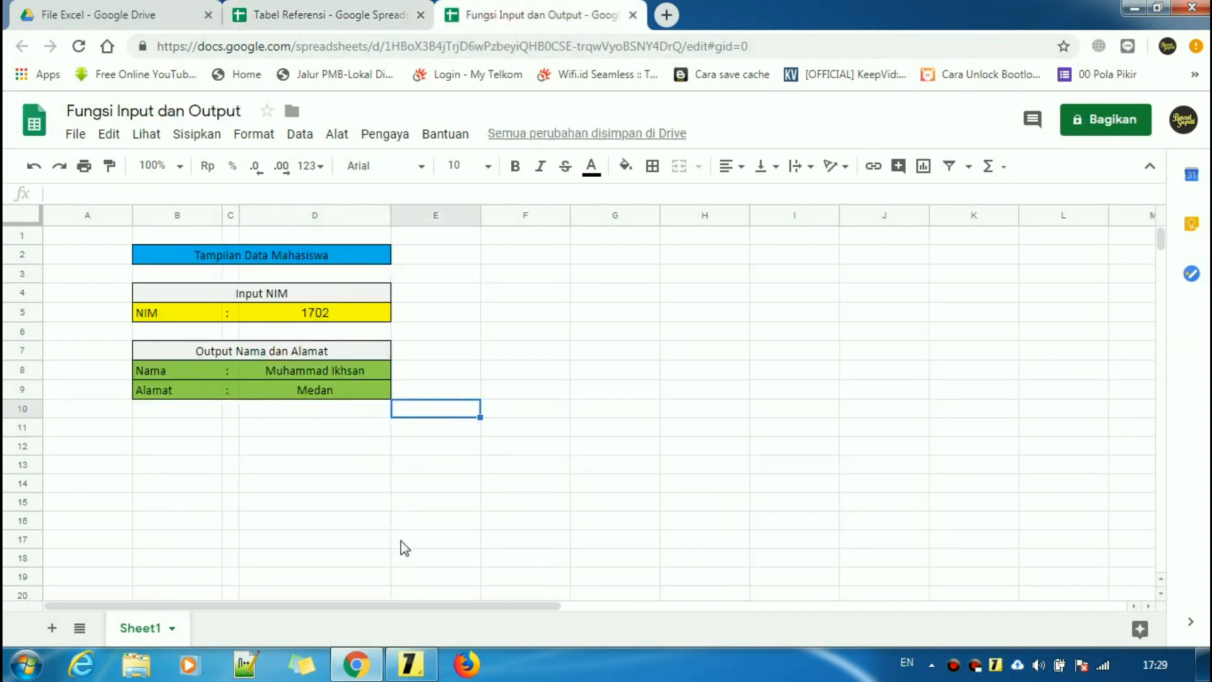
pyautogui.click(365, 369)
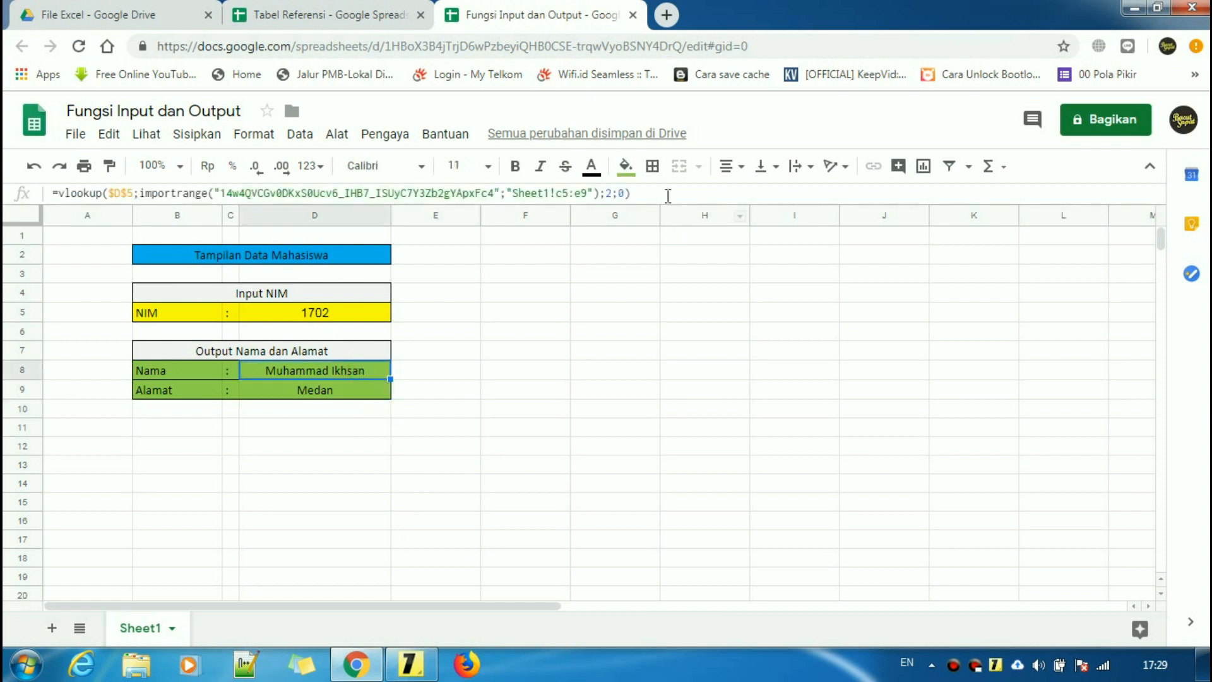
pyautogui.moveTo(657, 194); pyautogui.dragTo(56, 196)
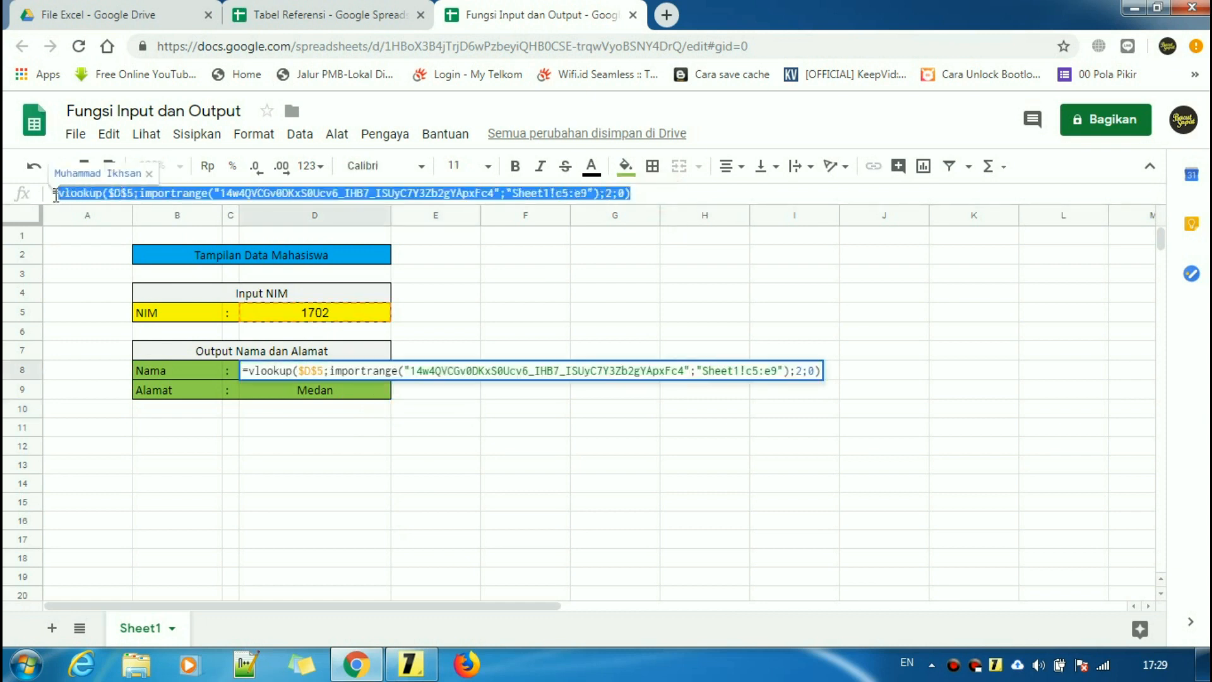
pyautogui.rightClick(183, 197)
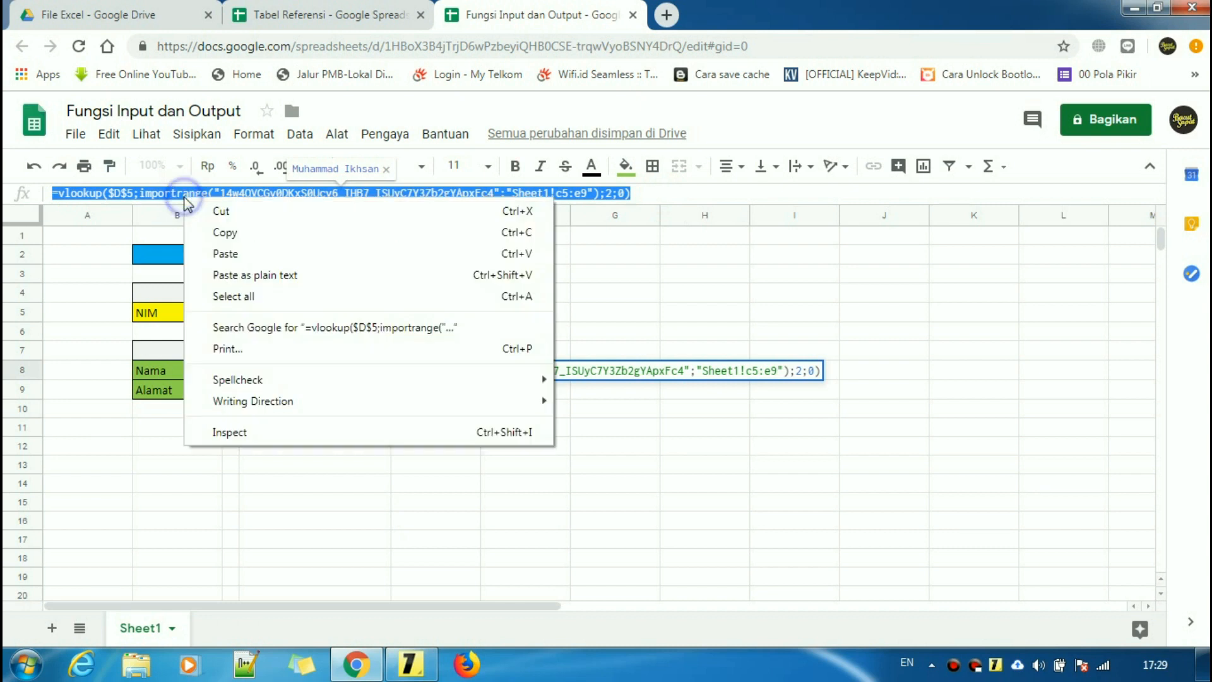
# - Paste the D8 formula onto a new line in the sticky note
pyautogui.click(230, 233)
pyautogui.click(420, 663)
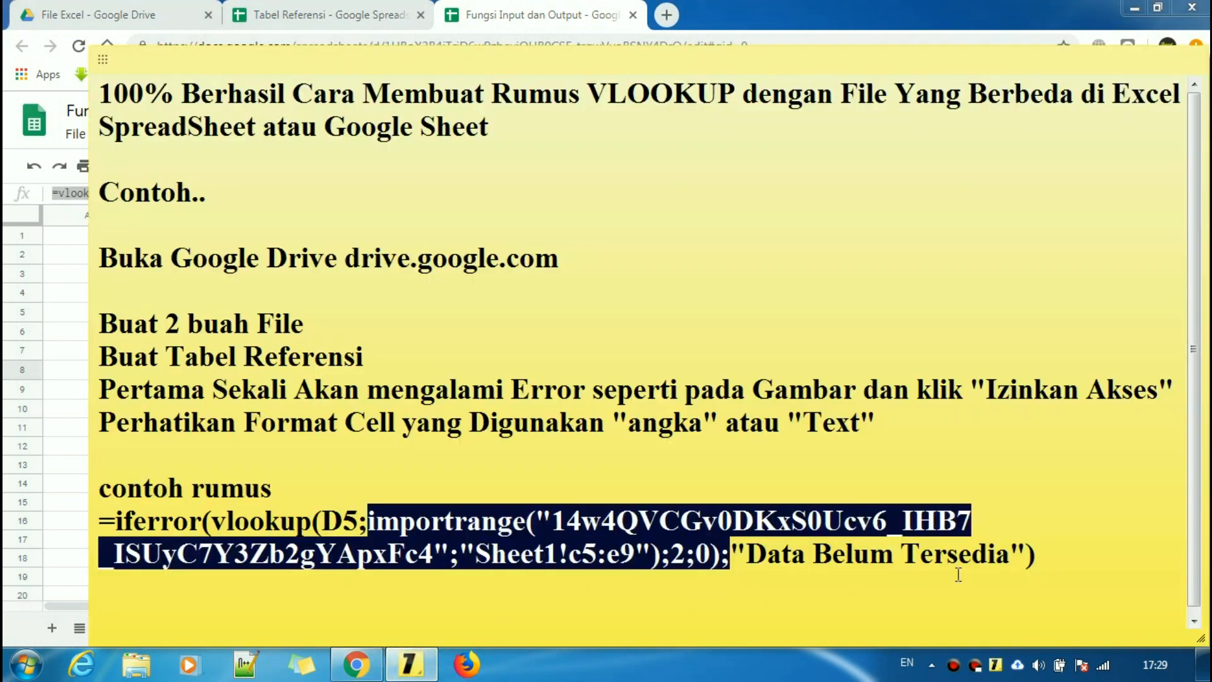
pyautogui.click(1066, 565)
pyautogui.press('Return')
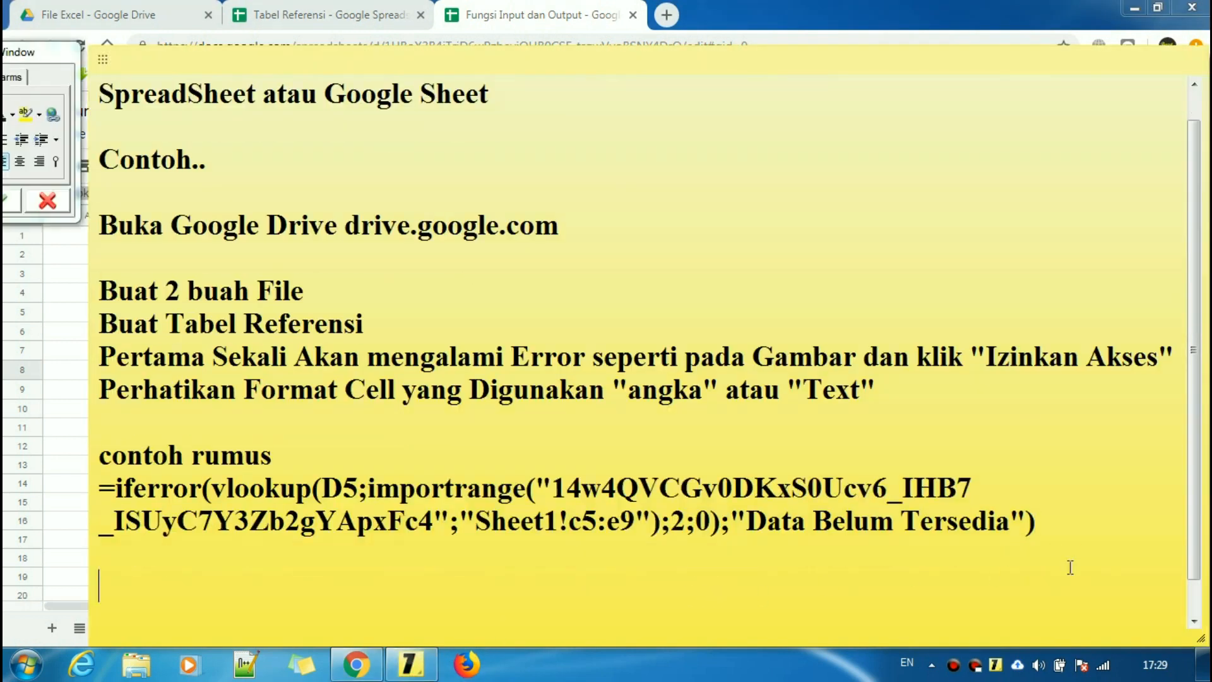
pyautogui.hotkey('ctrl', 'v')
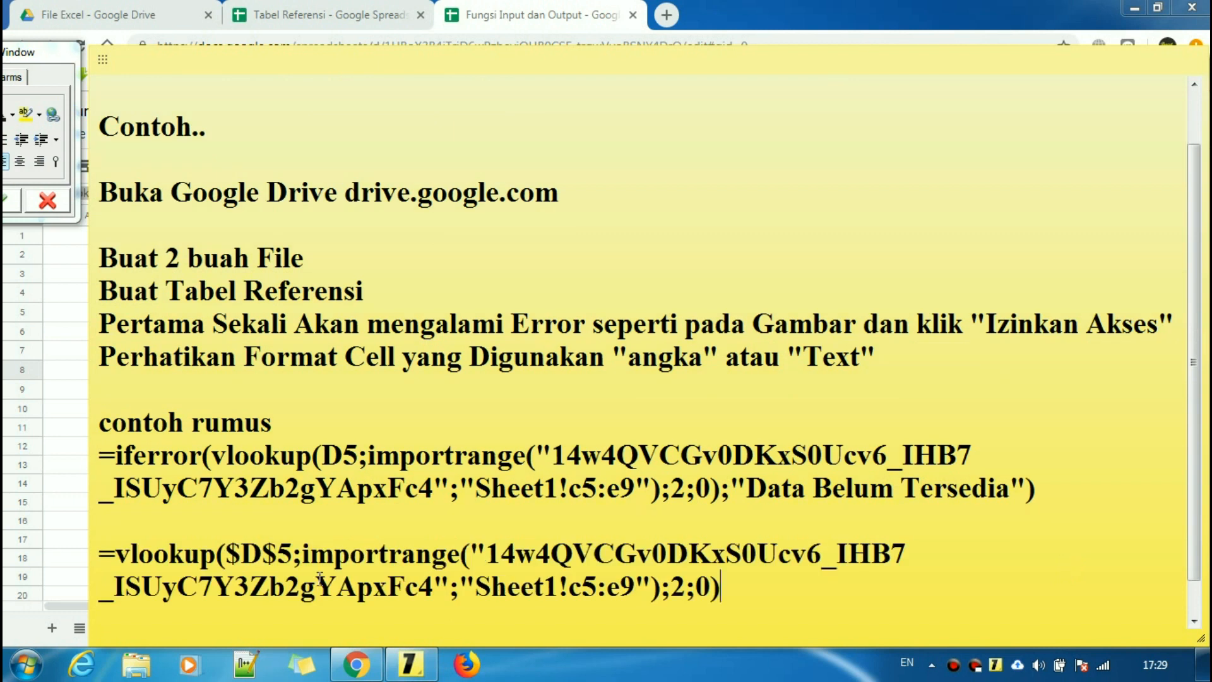
pyautogui.moveTo(226, 554); pyautogui.dragTo(265, 553)
pyautogui.click(276, 554)
pyautogui.click(722, 555)
pyautogui.moveTo(731, 587); pyautogui.dragTo(93, 564)
pyautogui.click(788, 601)
# - Compare the pasted formula and the note's error and cell-format tips with D8
pyautogui.click(74, 310)
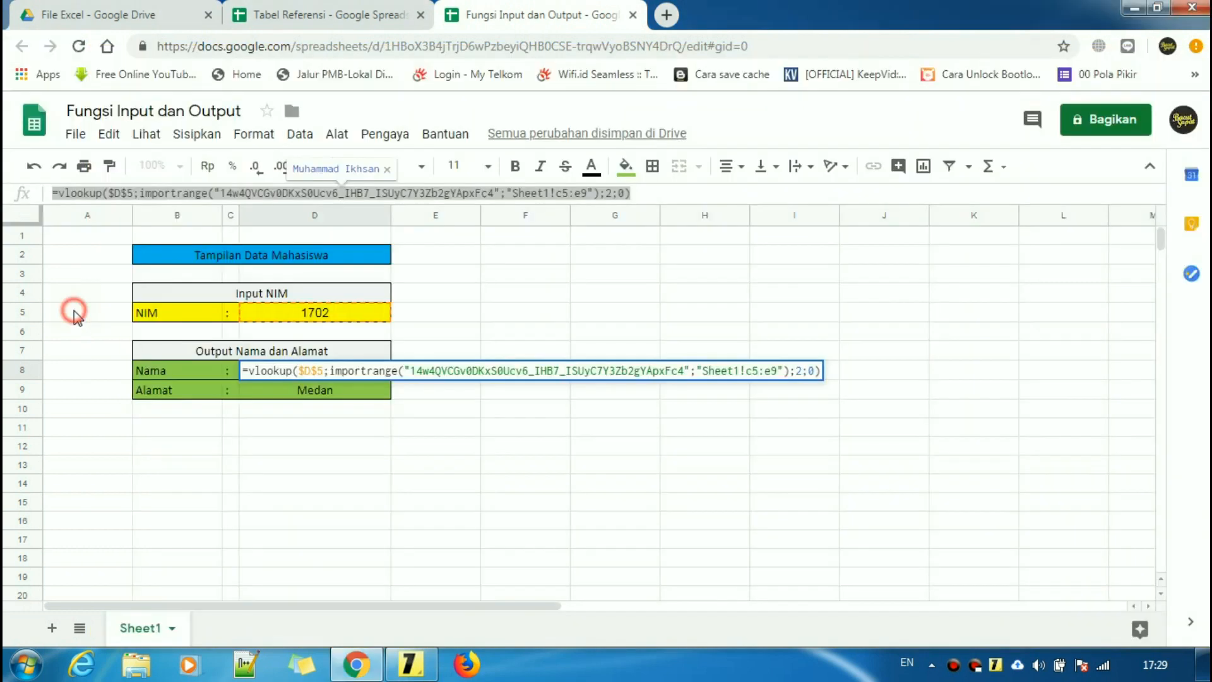
pyautogui.click(480, 399)
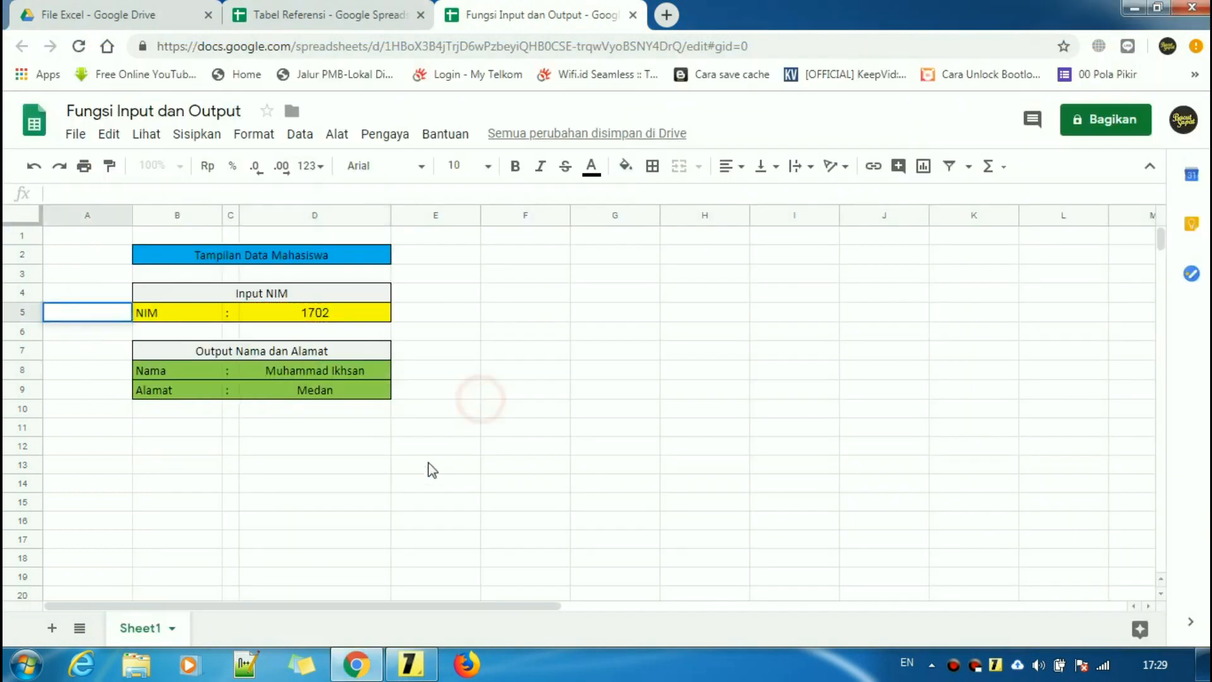
pyautogui.click(416, 662)
pyautogui.click(912, 554)
pyautogui.scroll(-1, 766, 564)
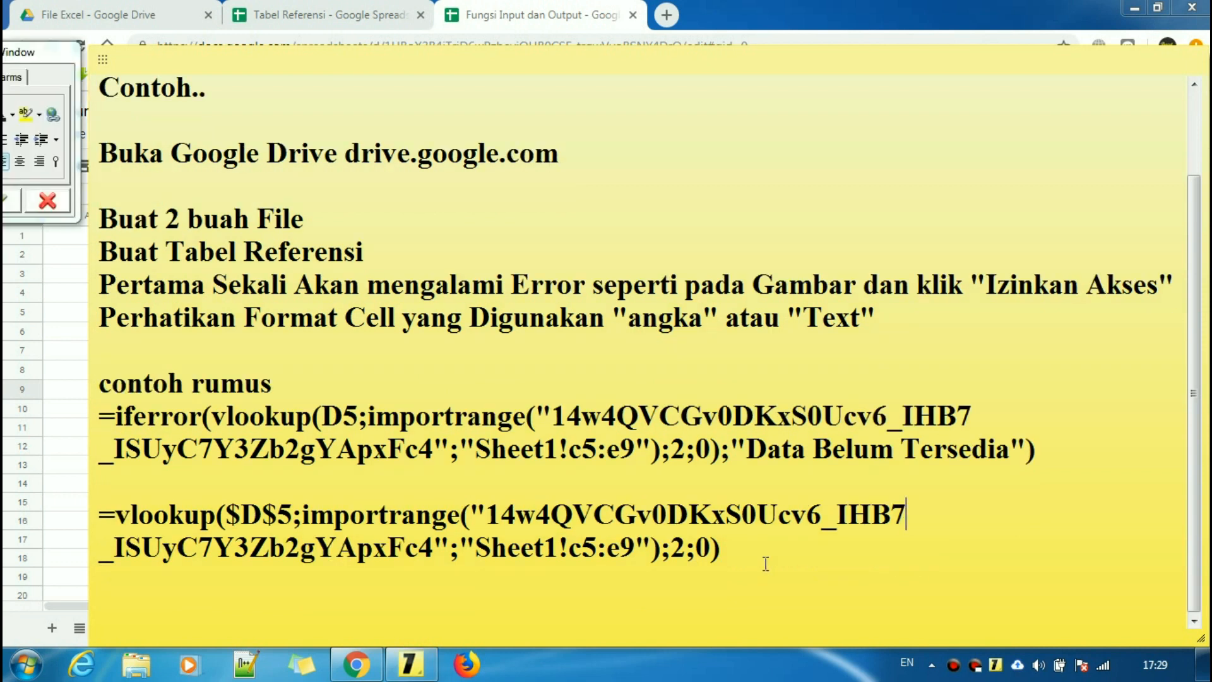
pyautogui.scroll(3, 766, 564)
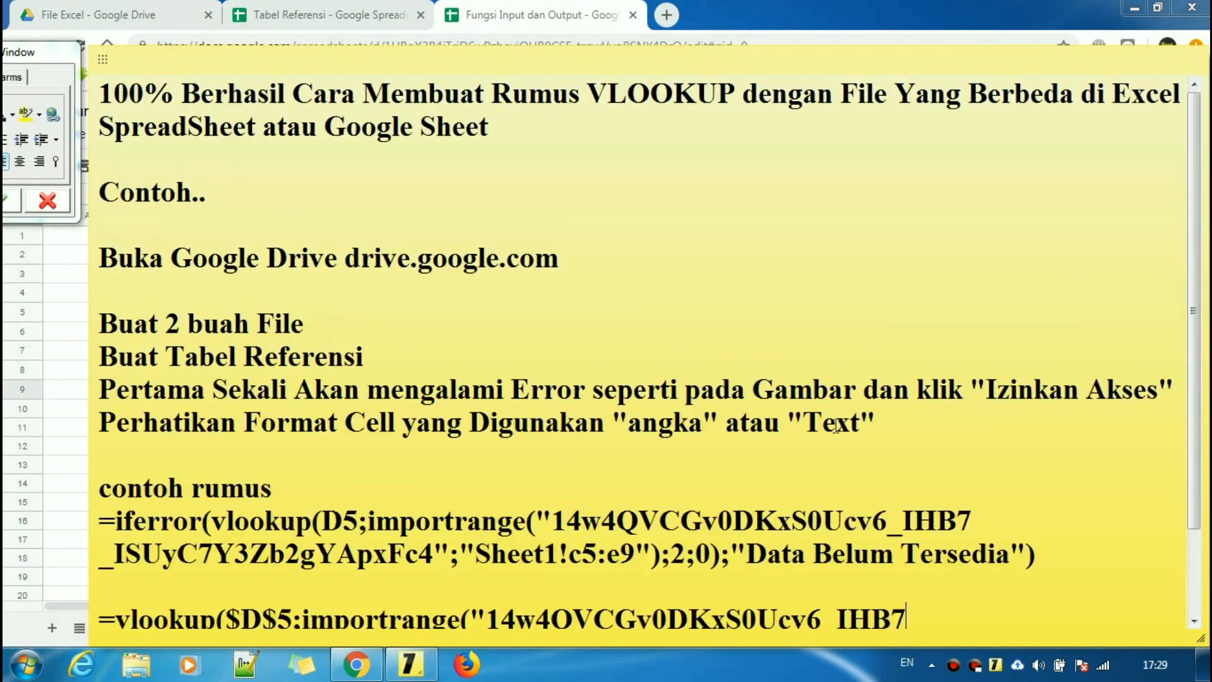
pyautogui.moveTo(99, 389); pyautogui.dragTo(1172, 399)
pyautogui.click(1176, 395)
pyautogui.click(78, 294)
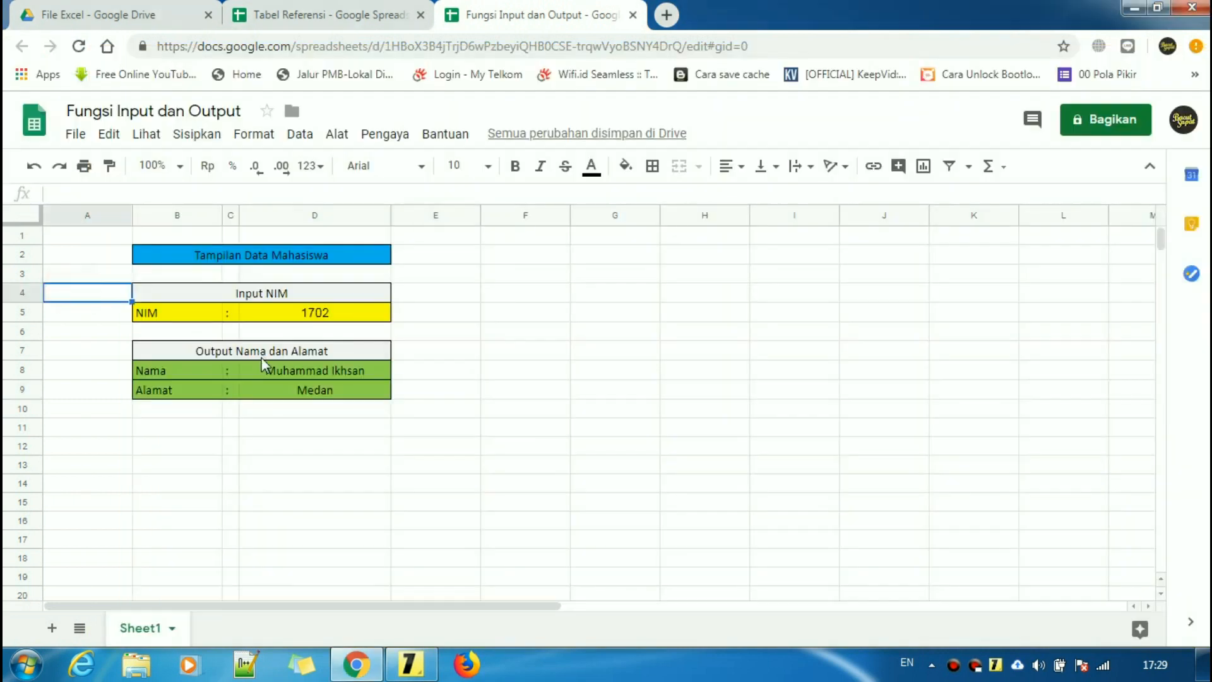
pyautogui.click(330, 369)
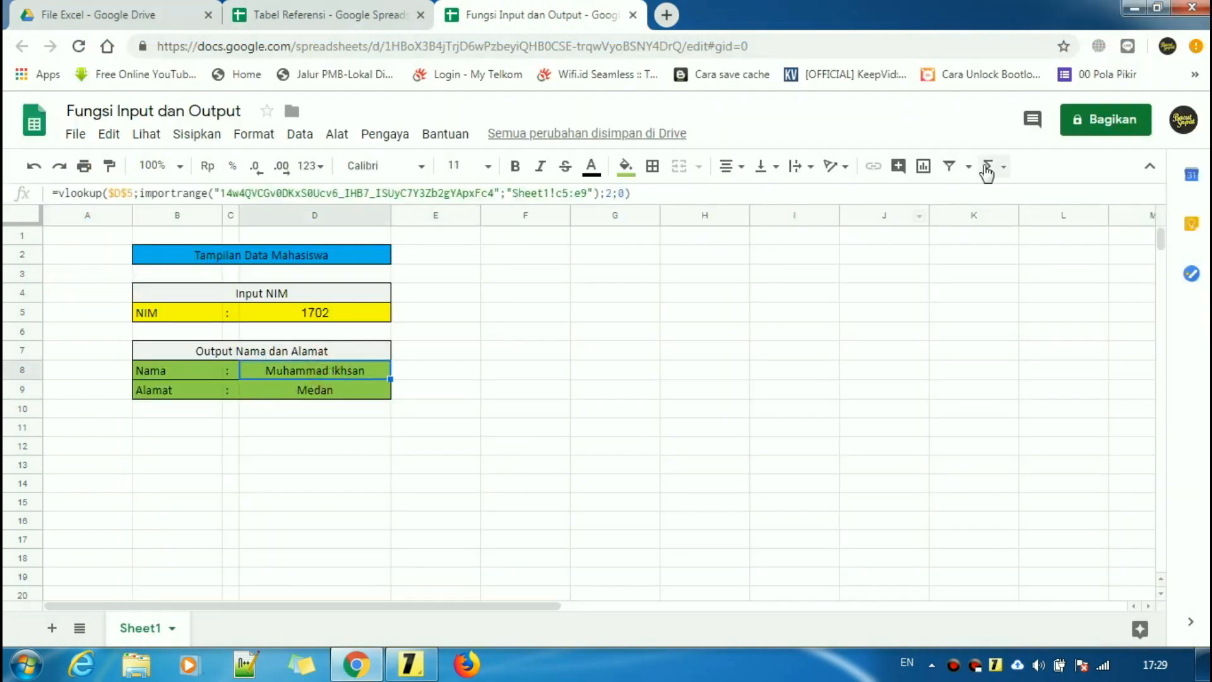
# - Shrink and move the sticky note, then open the Pertama Sekali Akan Error screenshot
pyautogui.click(1132, 9)
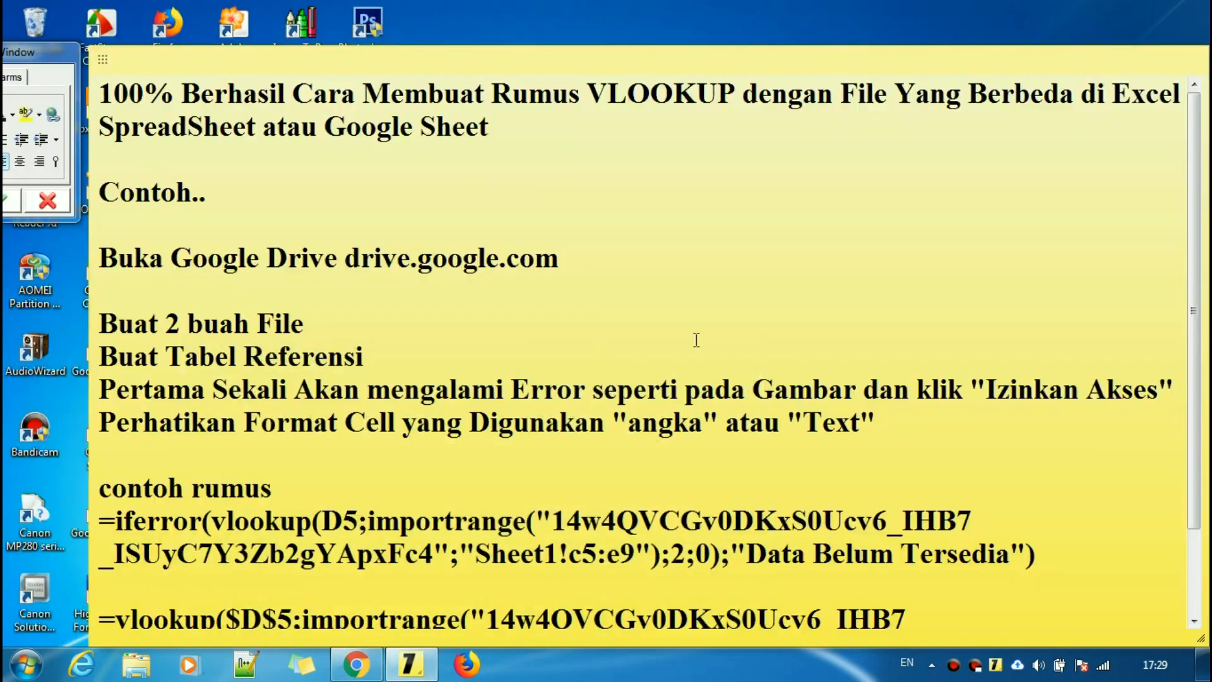
pyautogui.moveTo(707, 49); pyautogui.dragTo(709, 183)
pyautogui.click(631, 188)
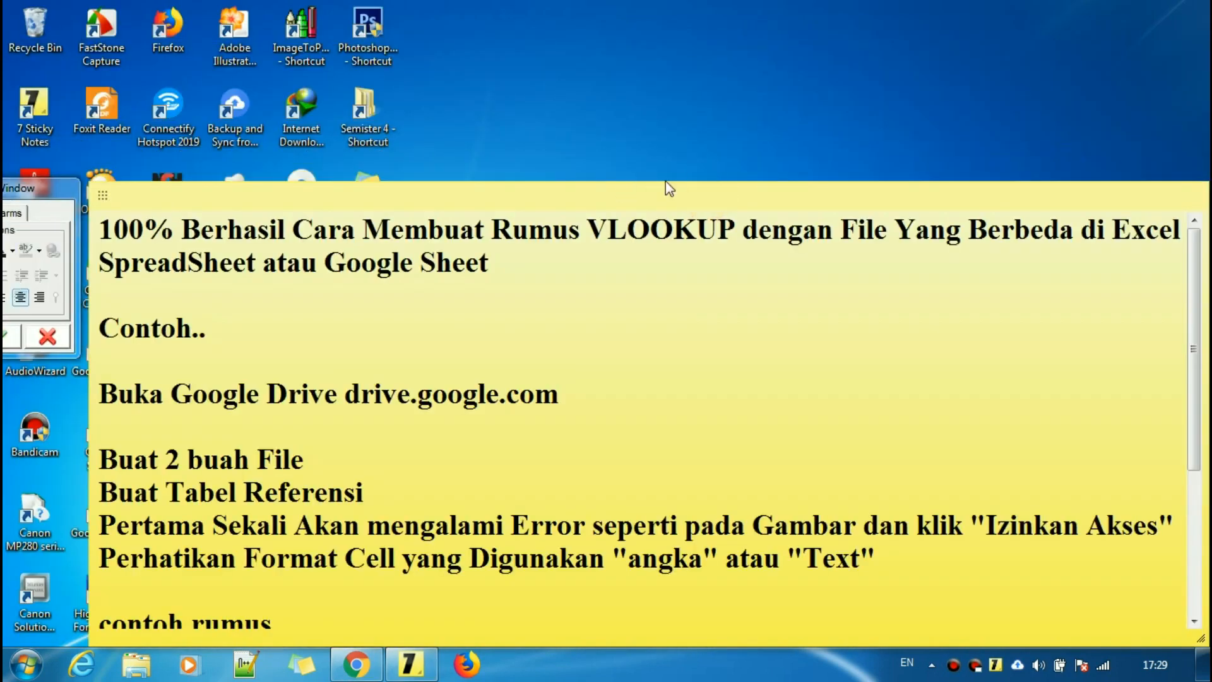
pyautogui.moveTo(679, 183); pyautogui.dragTo(658, 266)
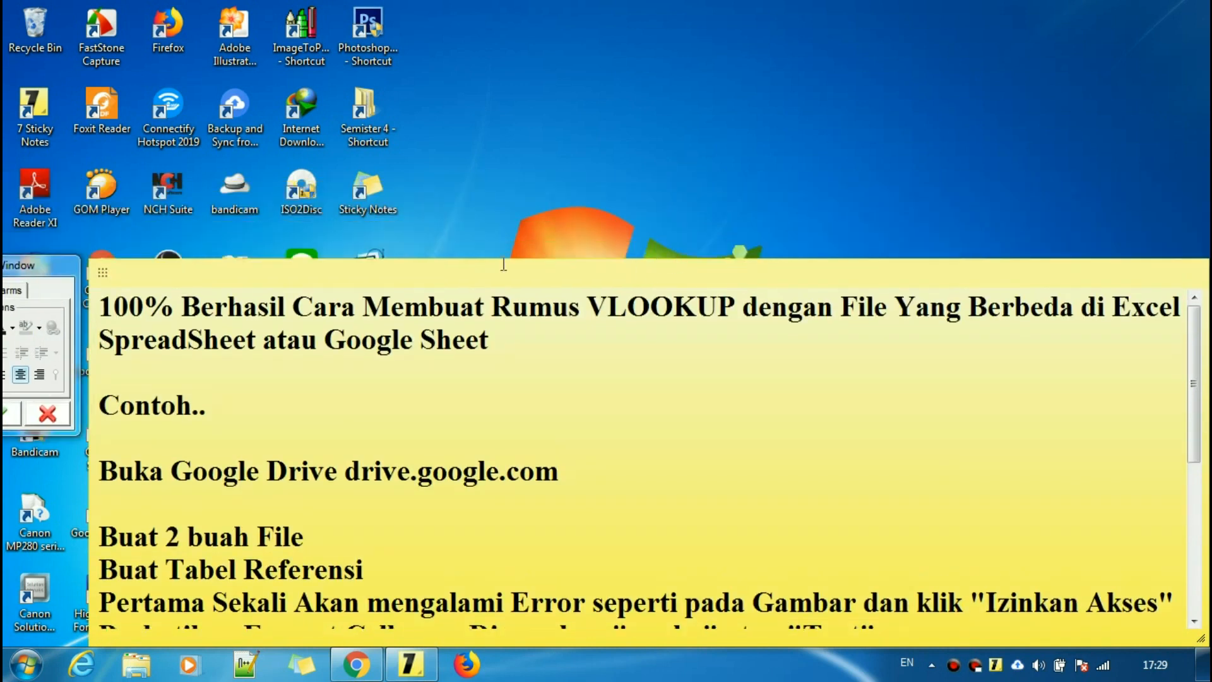
pyautogui.moveTo(102, 272); pyautogui.dragTo(106, 92)
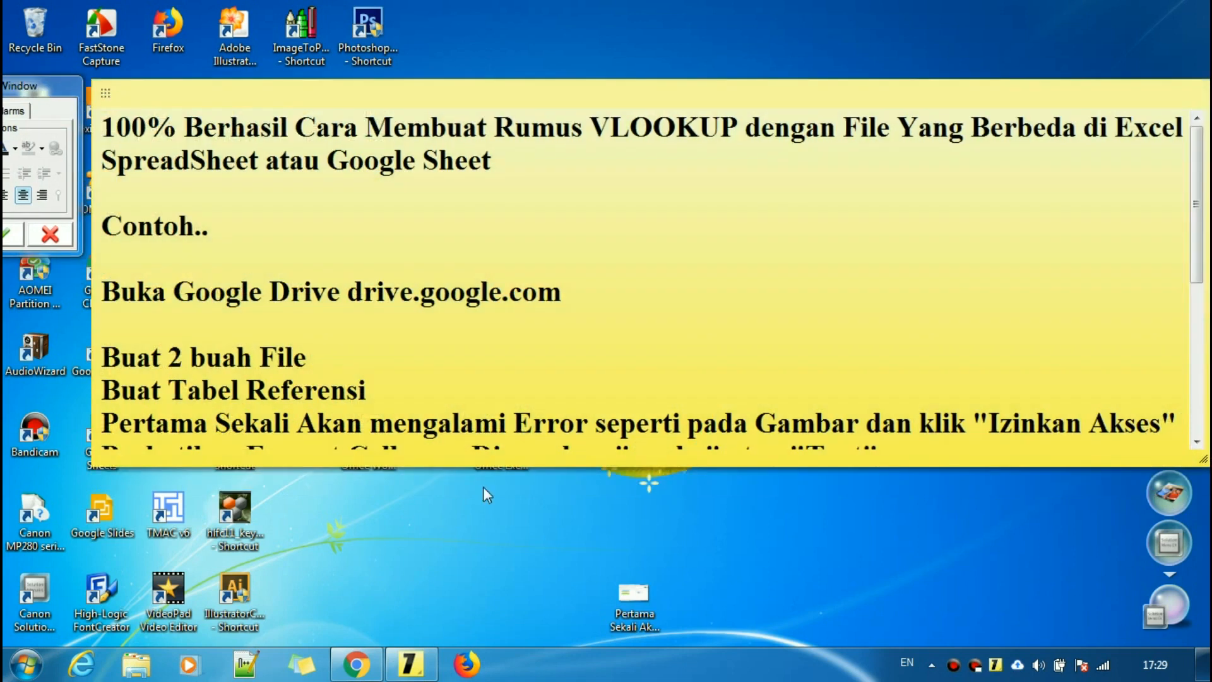
pyautogui.doubleClick(633, 591)
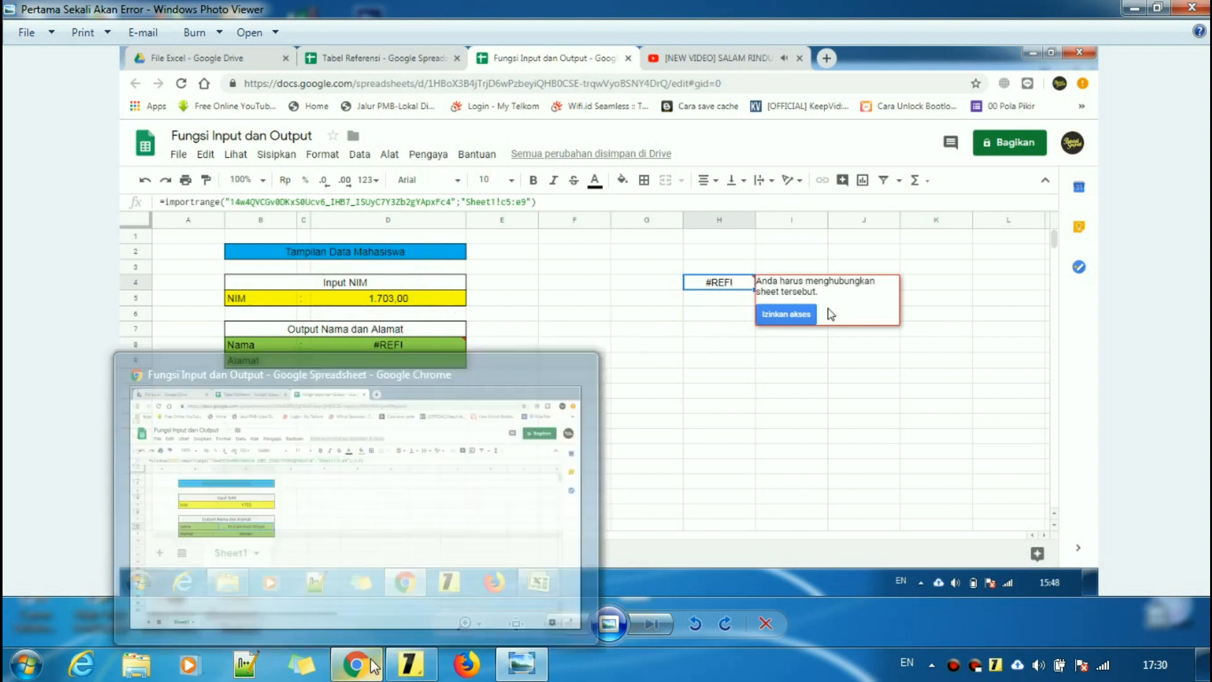
# - Bring the output spreadsheet back in front of the photo and select D8
pyautogui.click(661, 505)
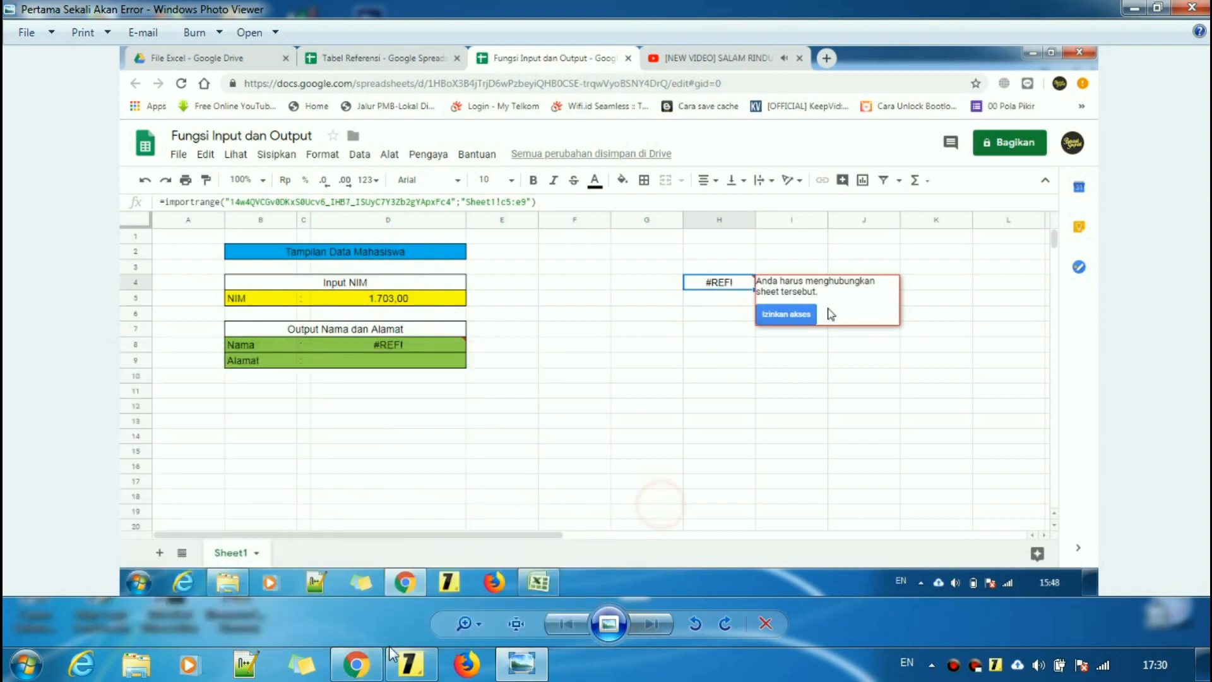
pyautogui.click(357, 663)
pyautogui.click(510, 416)
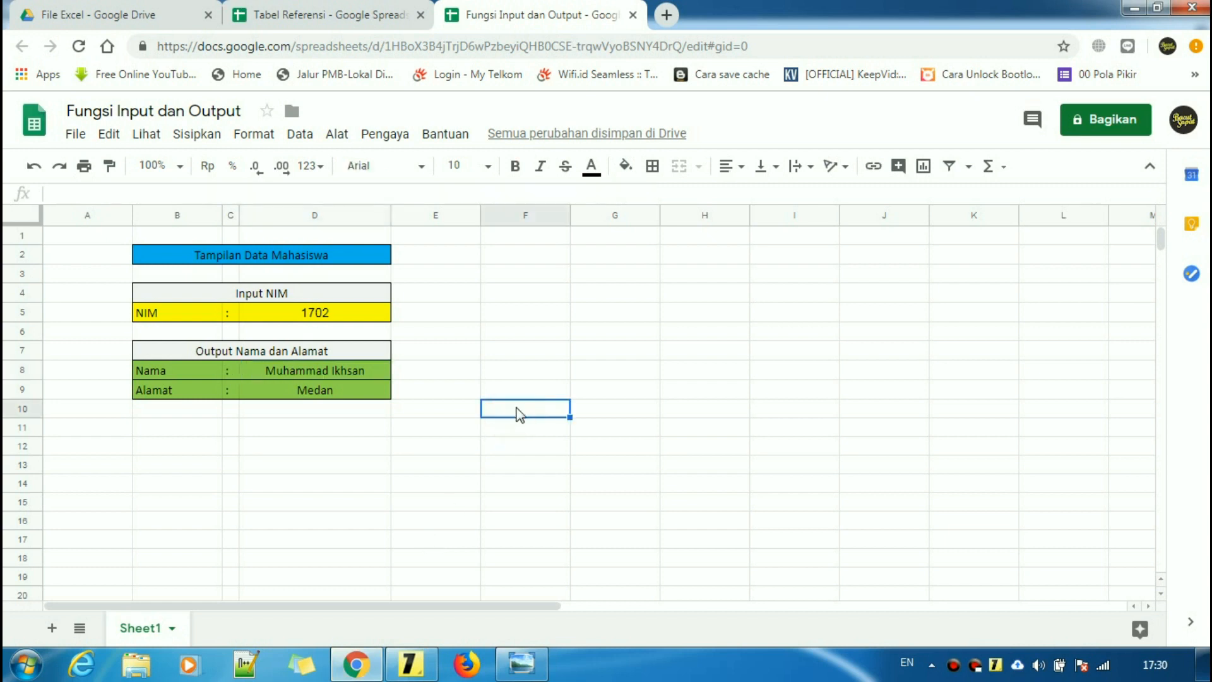
pyautogui.click(527, 394)
pyautogui.click(333, 371)
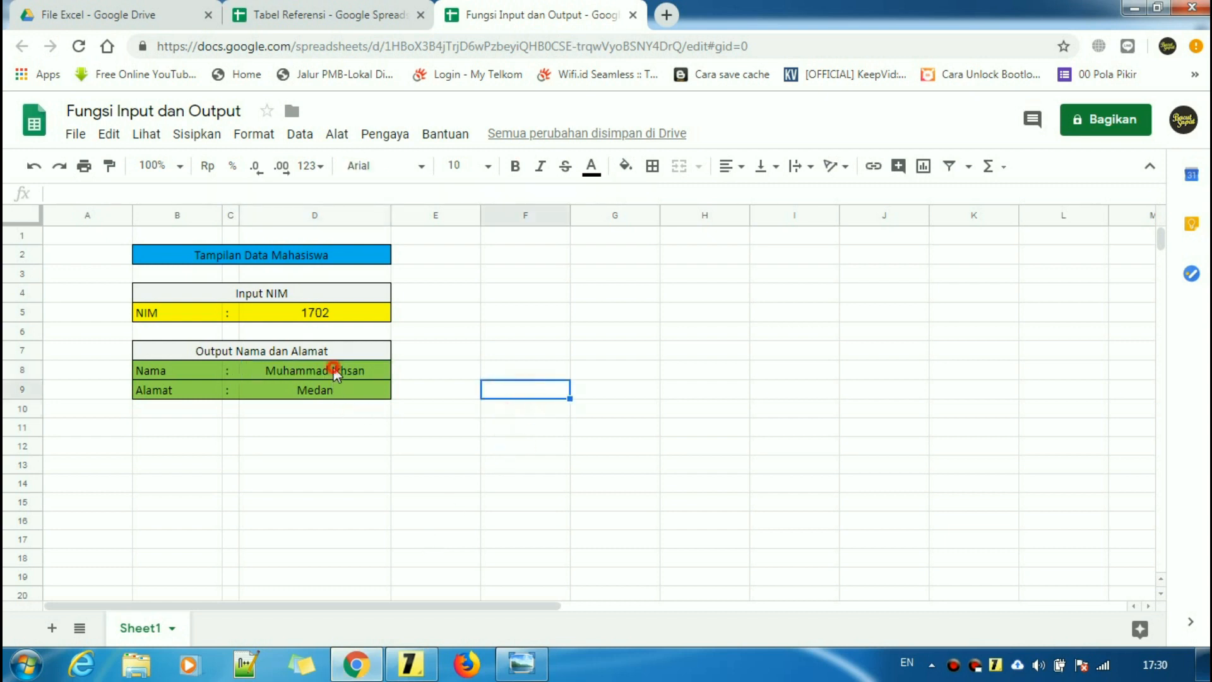
# - Copy the importrange(...) part of D8's formula, leaving the formula unchanged
pyautogui.click(639, 195)
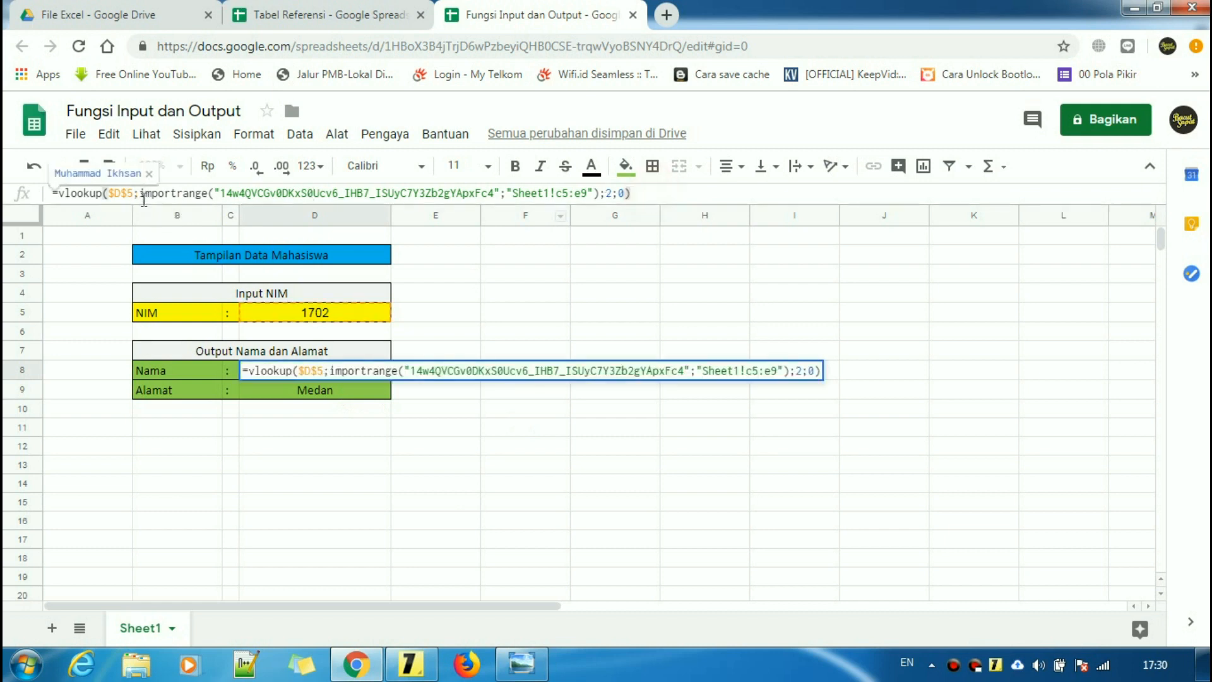
pyautogui.moveTo(140, 193); pyautogui.dragTo(601, 199)
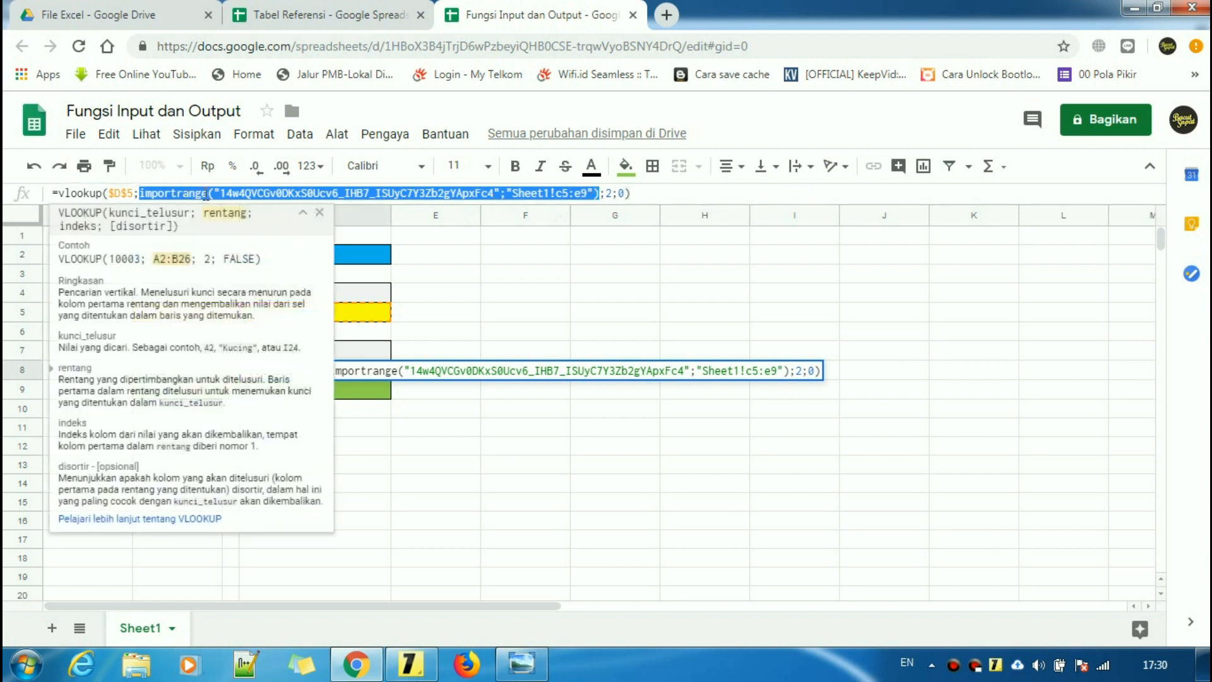
pyautogui.rightClick(206, 193)
pyautogui.click(239, 230)
pyautogui.click(647, 277)
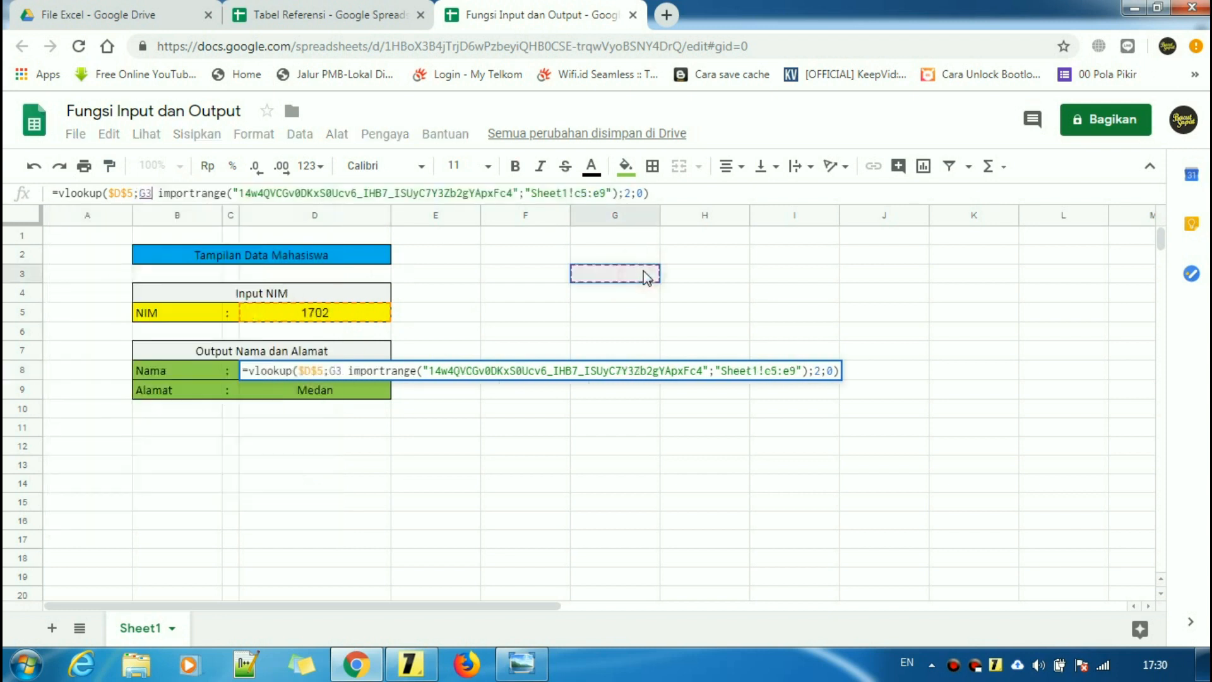
pyautogui.press('BackSpace')
pyautogui.press('BackSpace')
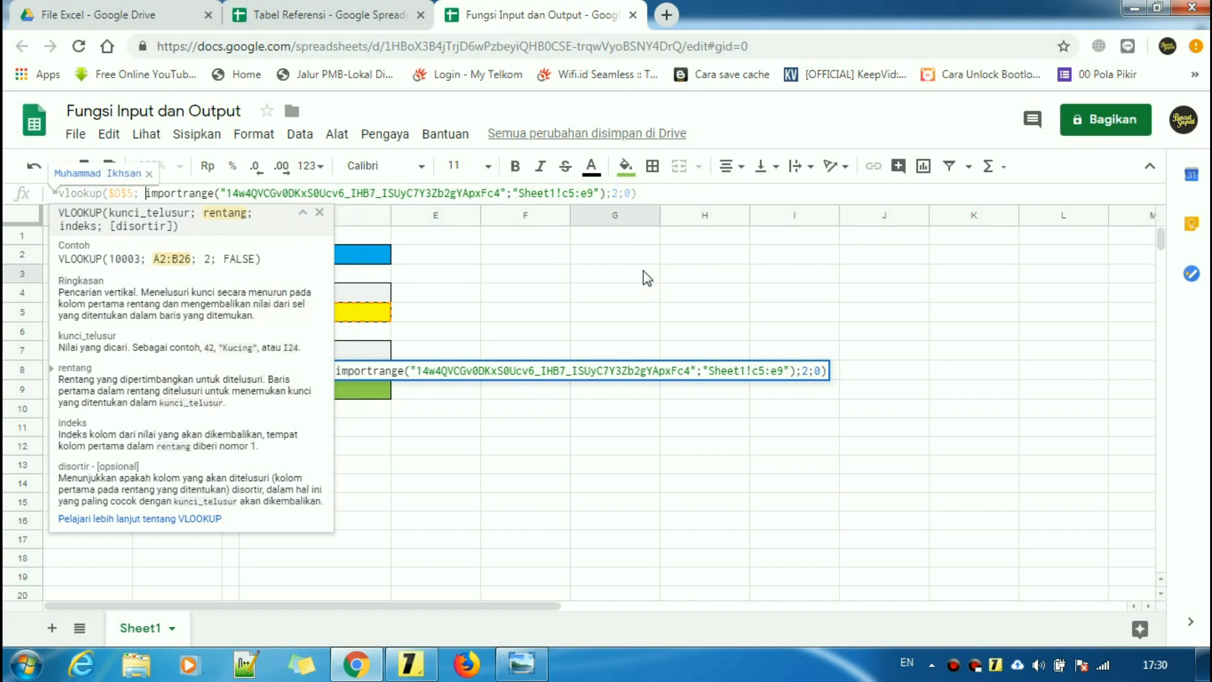
pyautogui.press('Return')
# - Paste the IMPORTRANGE formula into G3 so the reference table spills into G3:I7
pyautogui.click(648, 278)
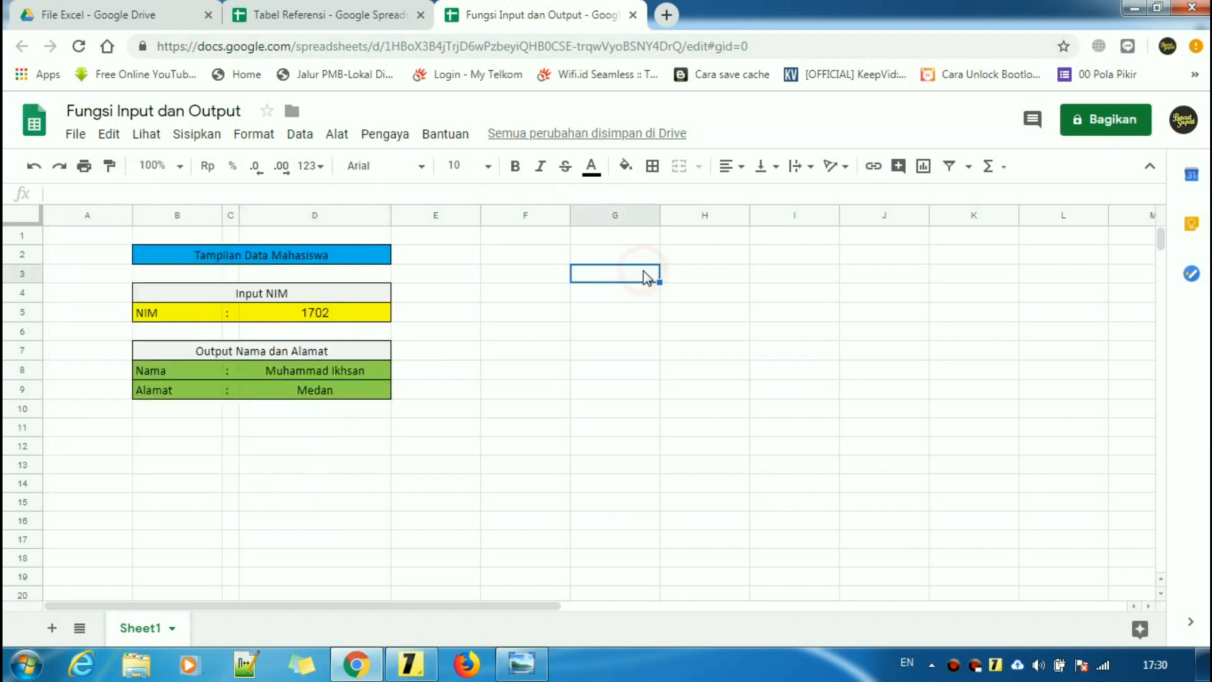
pyautogui.write('=')
pyautogui.hotkey('ctrl', 'v')
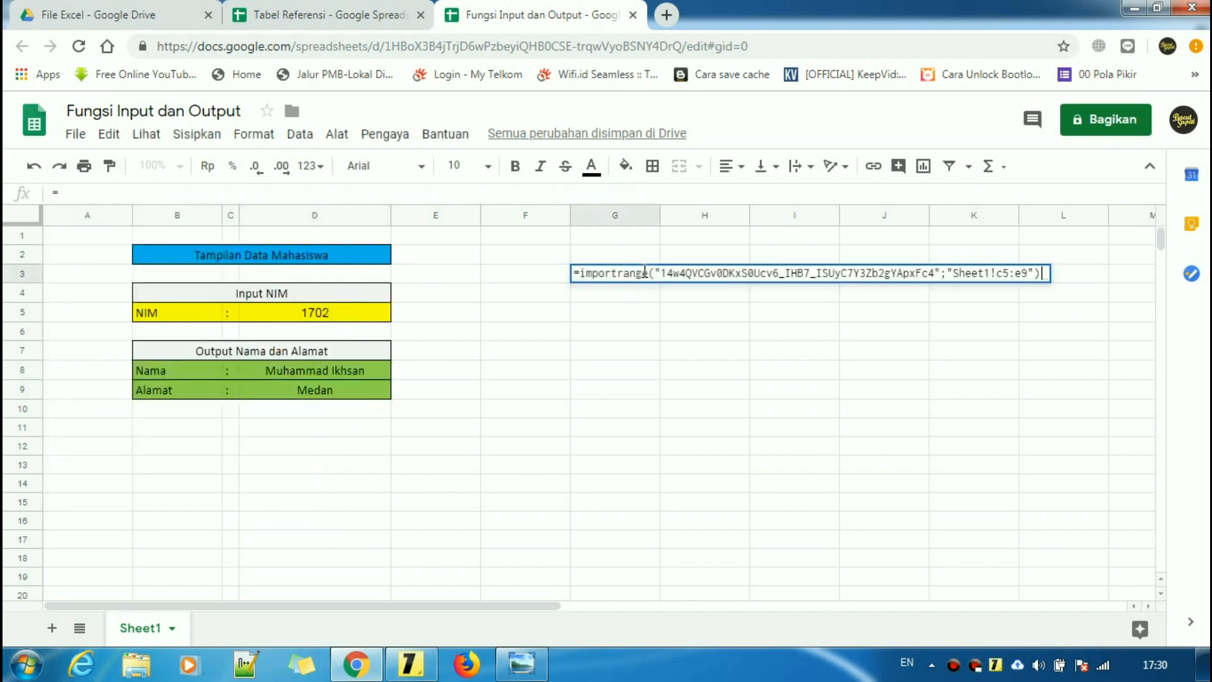
pyautogui.press('Return')
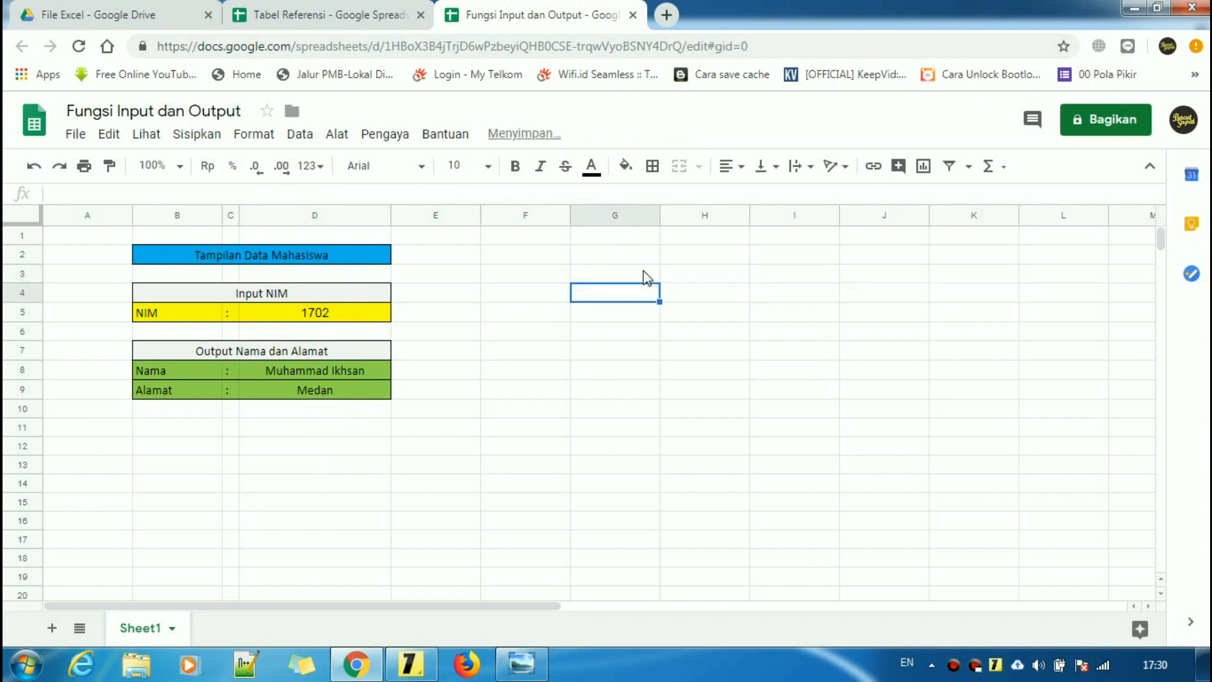
# - Check G3's formula, then bring back the screenshot of the #REF! 'Izinkan akses' error
pyautogui.click(689, 390)
pyautogui.click(643, 279)
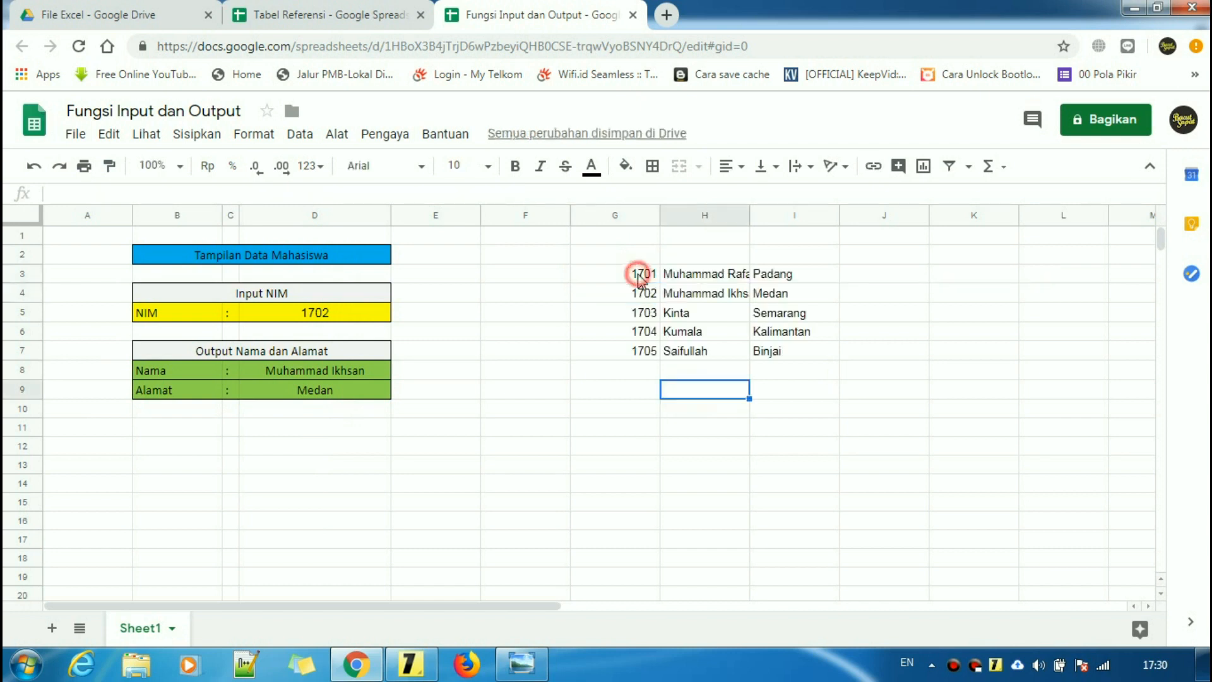
pyautogui.click(522, 663)
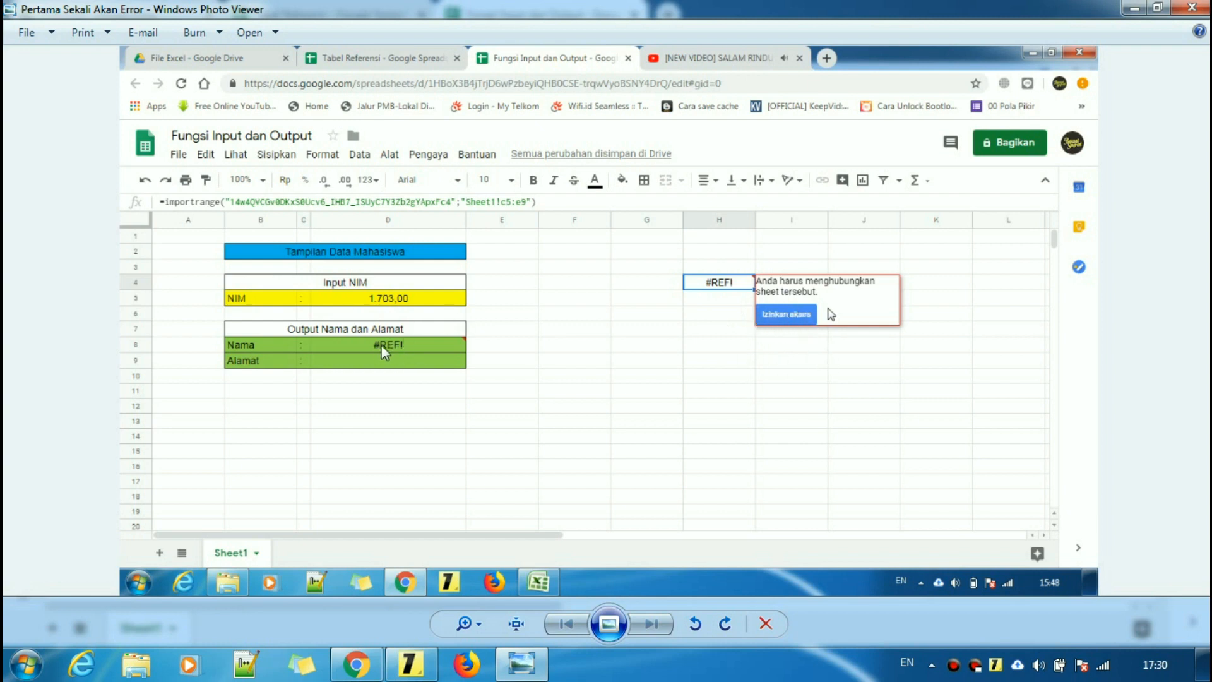
pyautogui.click(1134, 8)
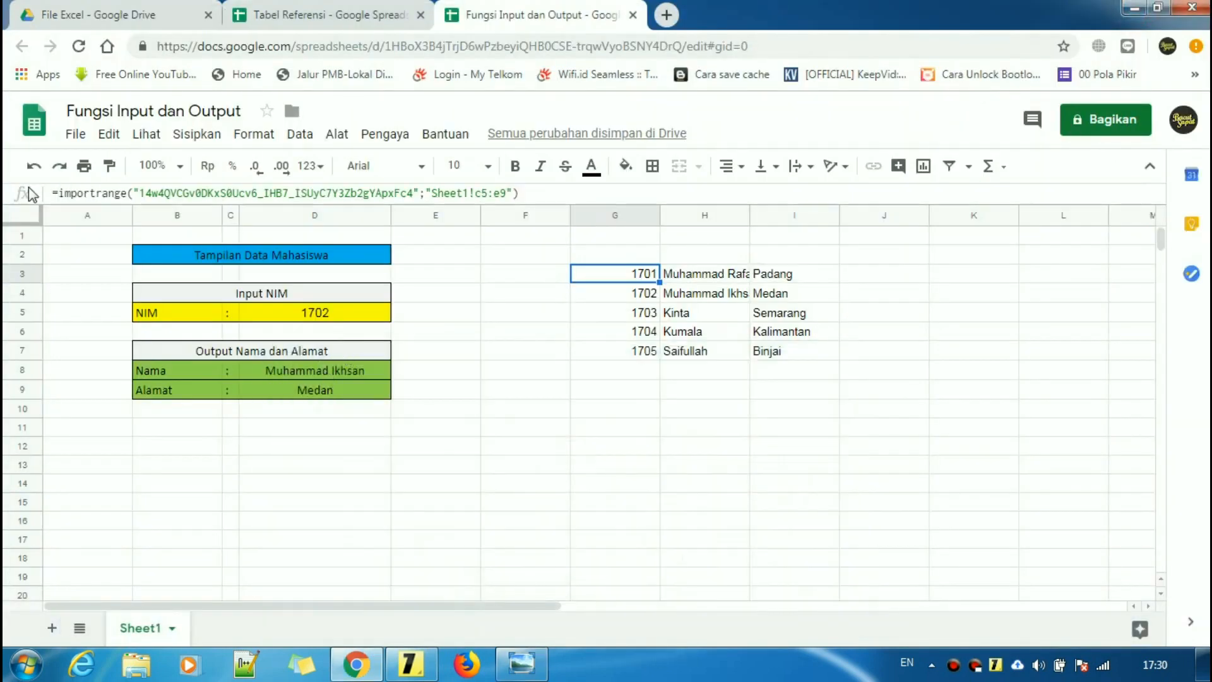
pyautogui.click(628, 432)
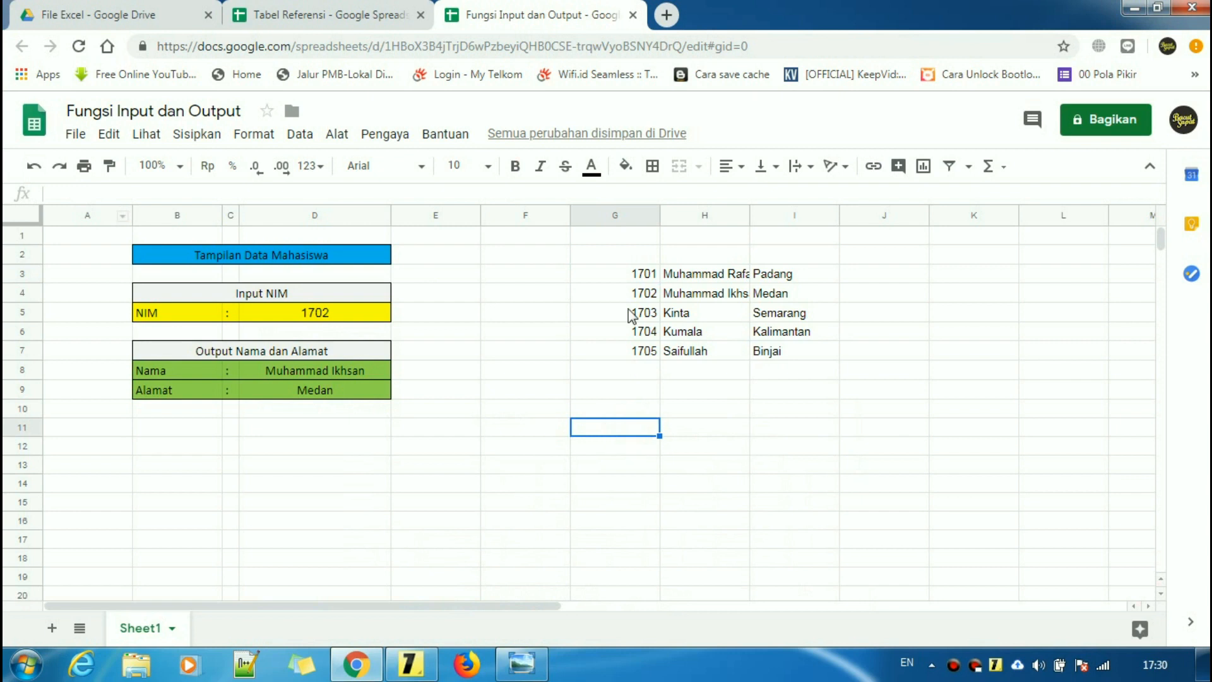
pyautogui.click(626, 275)
pyautogui.click(53, 194)
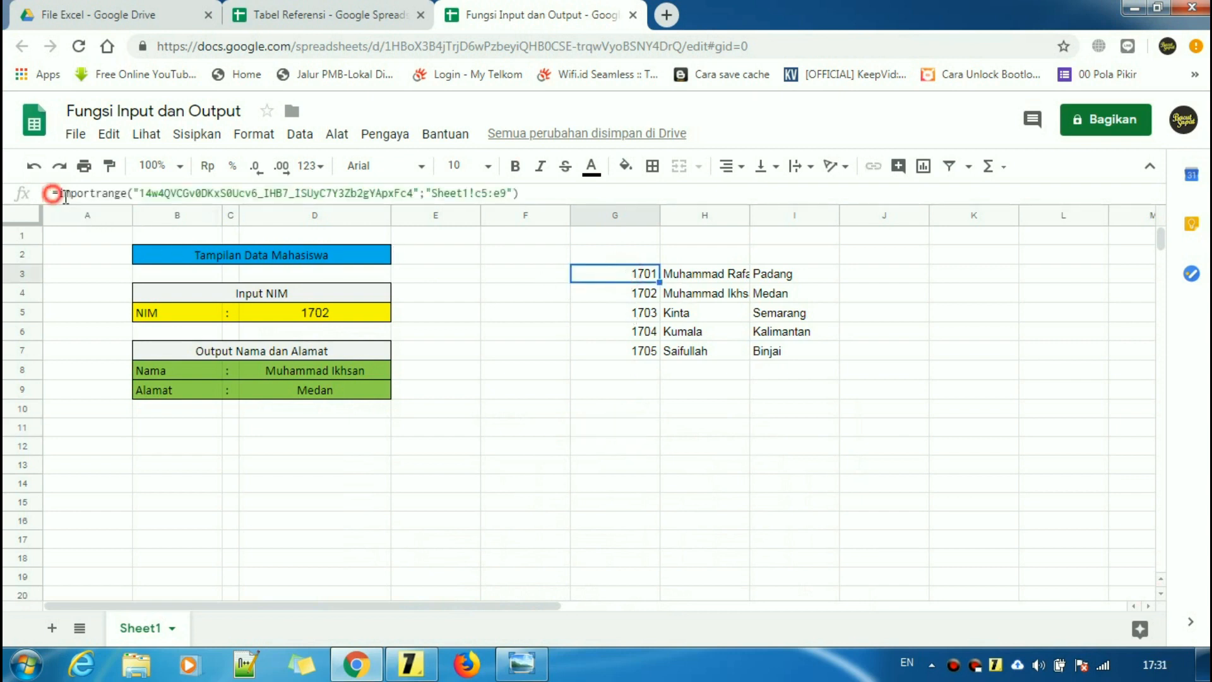
pyautogui.click(537, 196)
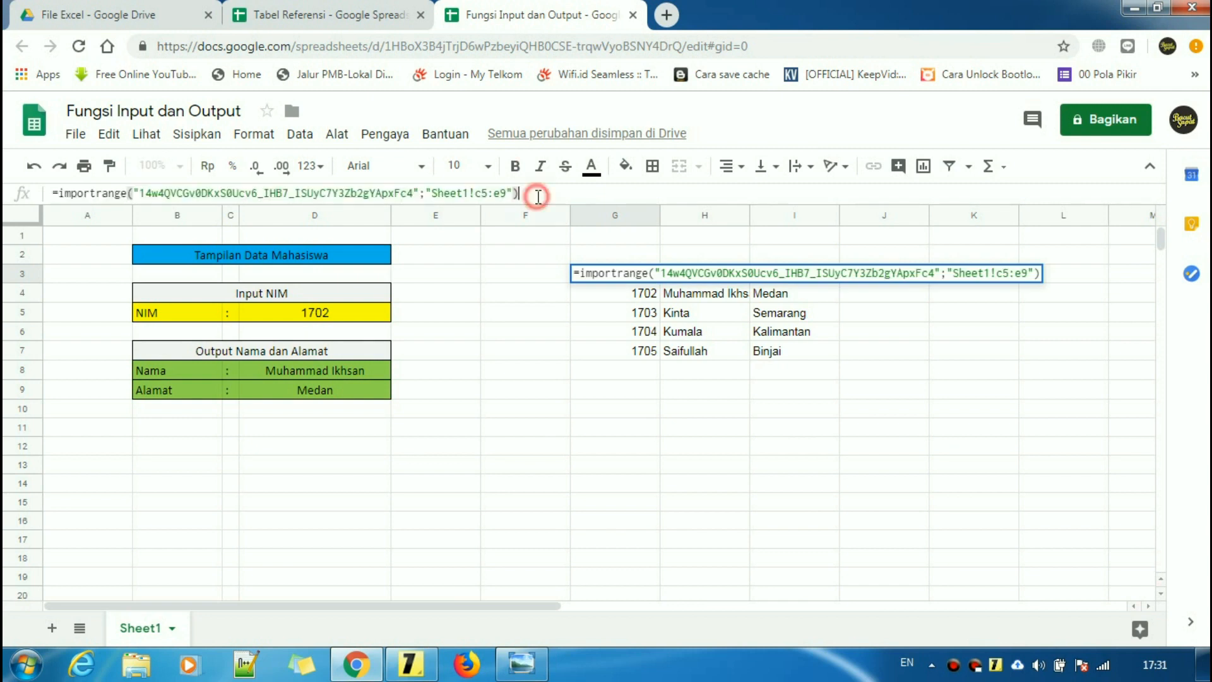
pyautogui.press('Return')
pyautogui.click(641, 428)
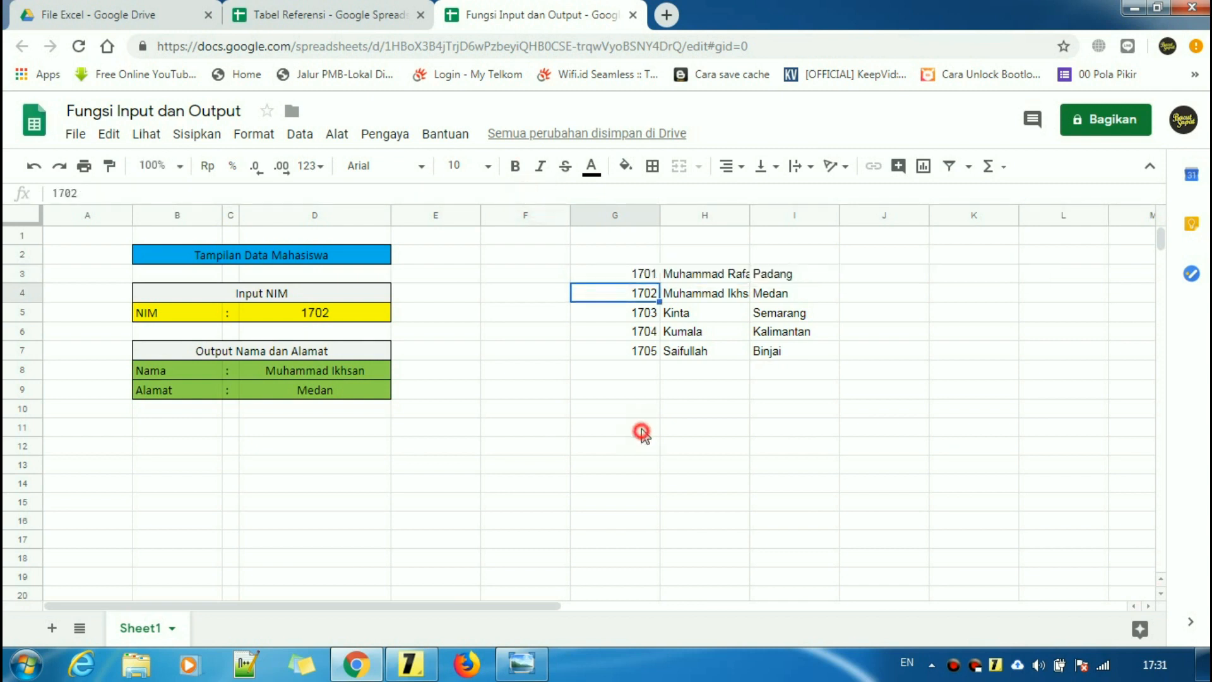
pyautogui.click(640, 277)
pyautogui.click(742, 471)
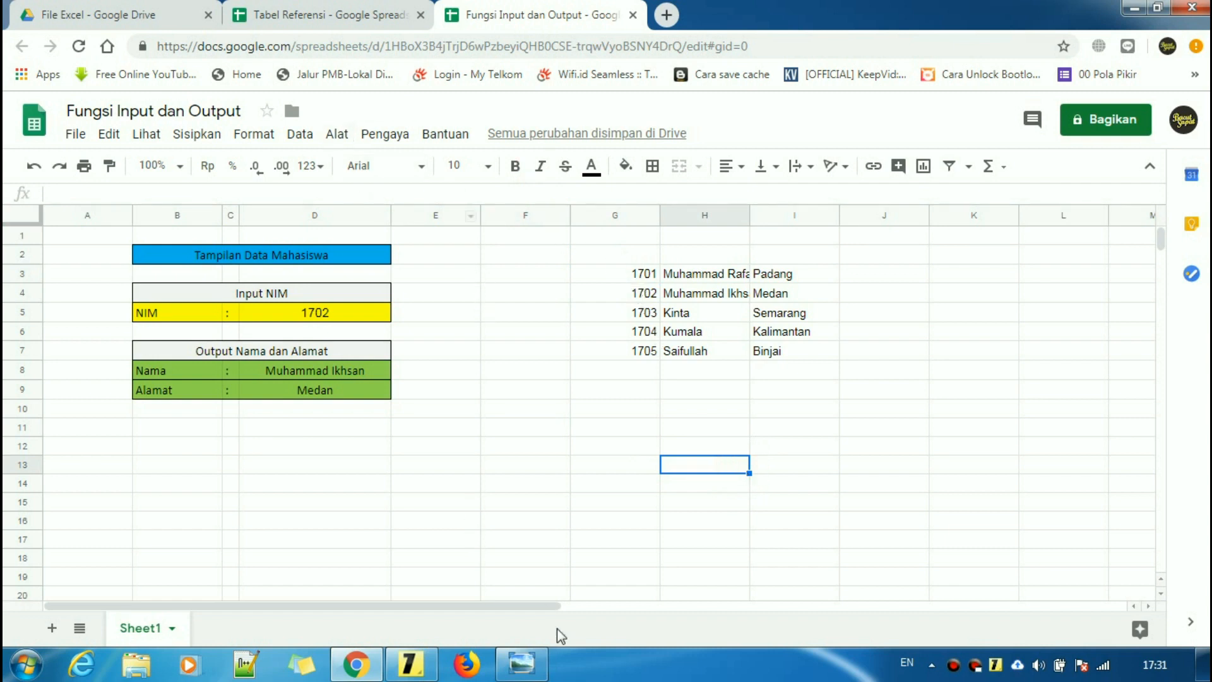
pyautogui.click(604, 492)
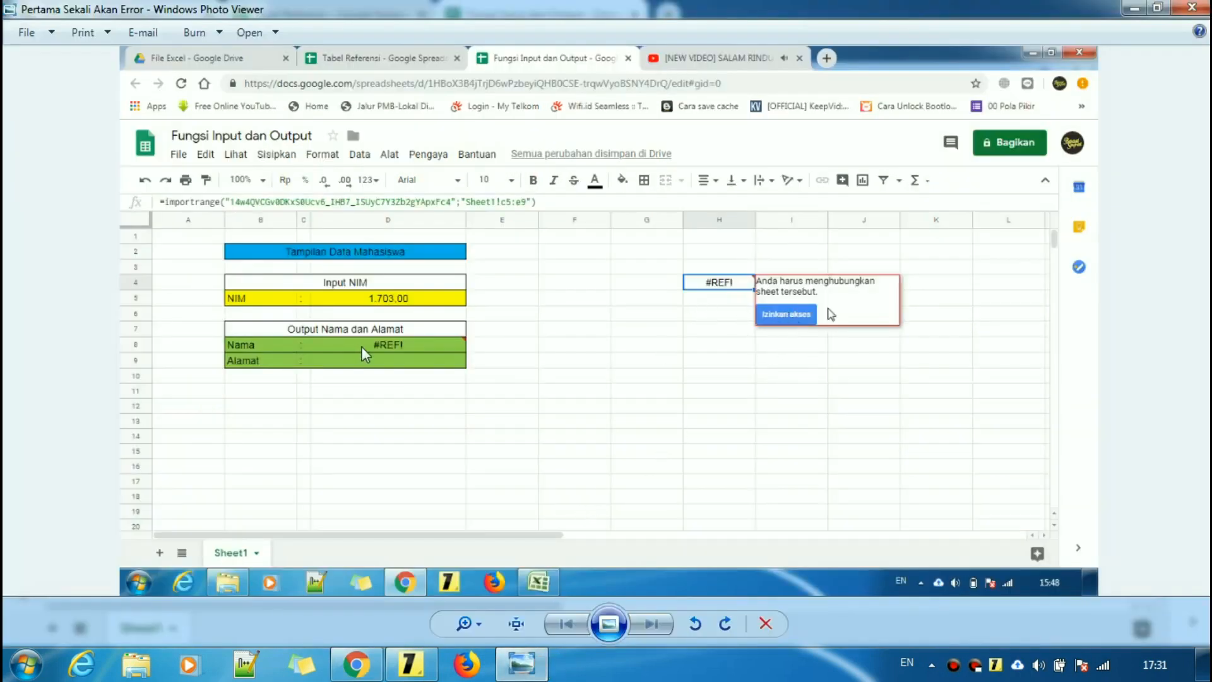
# - Hide Photo Viewer and read the sticky note's cell-format tip and contoh rumus examples
pyautogui.click(1131, 13)
pyautogui.click(410, 664)
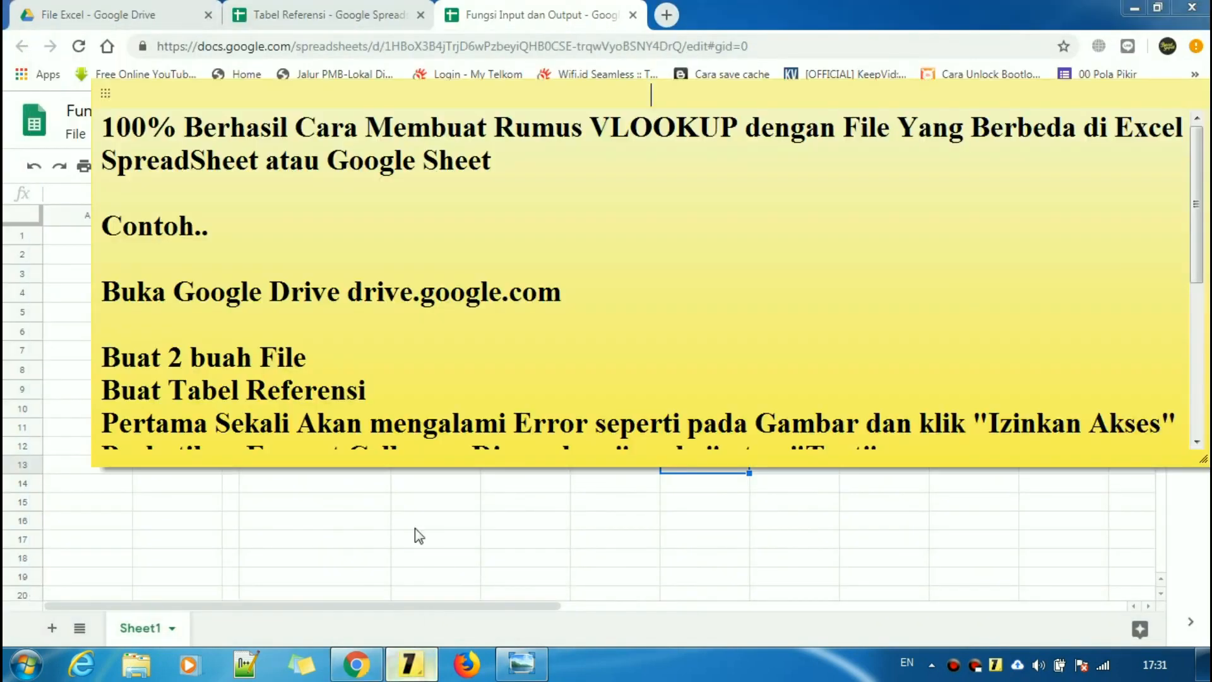
pyautogui.moveTo(1197, 228); pyautogui.dragTo(1204, 345)
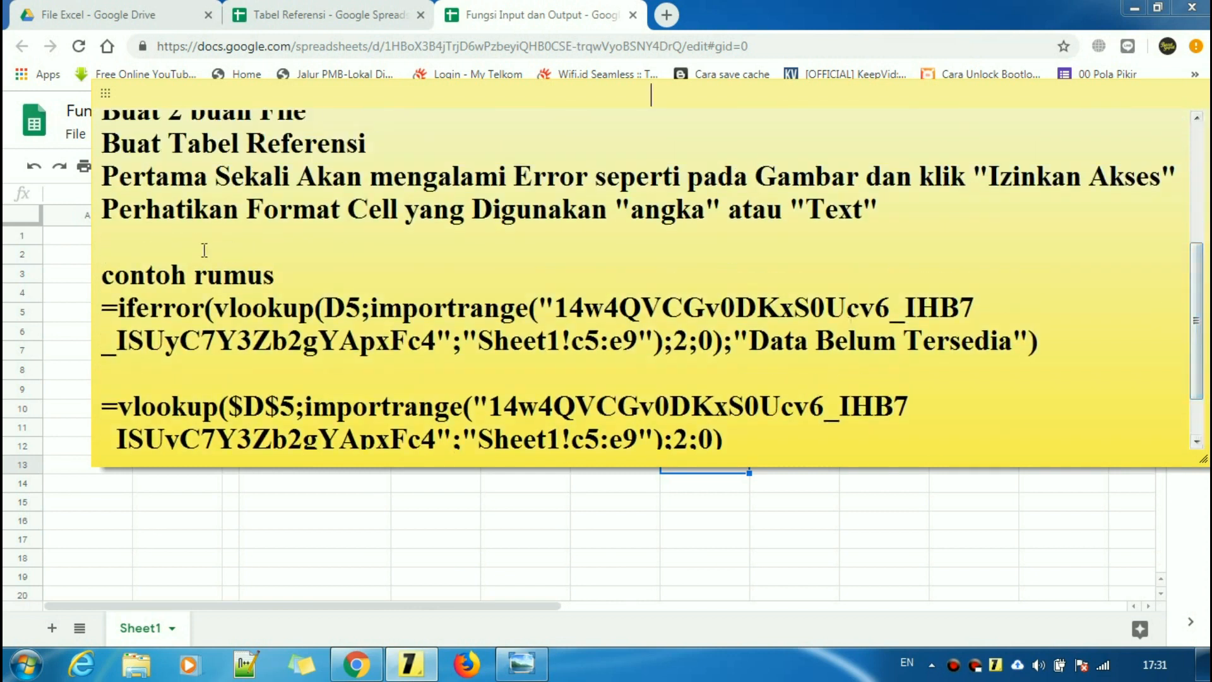
pyautogui.moveTo(107, 209); pyautogui.dragTo(882, 226)
pyautogui.click(434, 505)
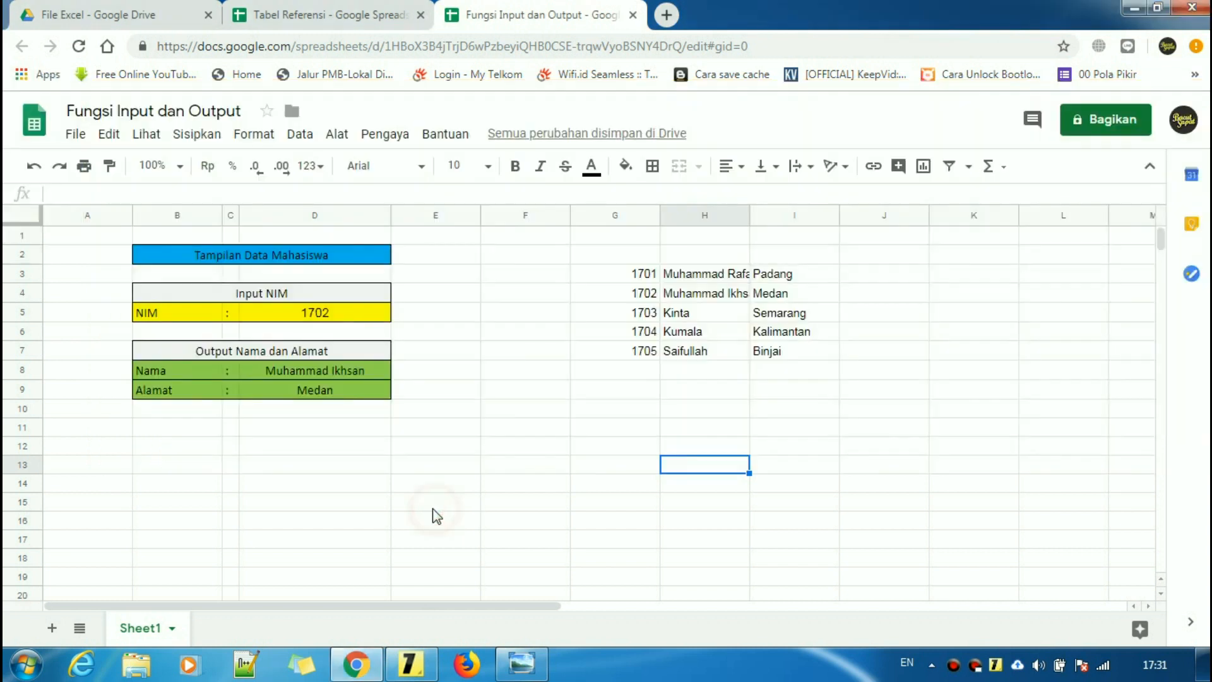
# - Compare NIM input D5 with reference NIM 1701 in Tabel Referensi, then open D5's formatting options
pyautogui.click(336, 390)
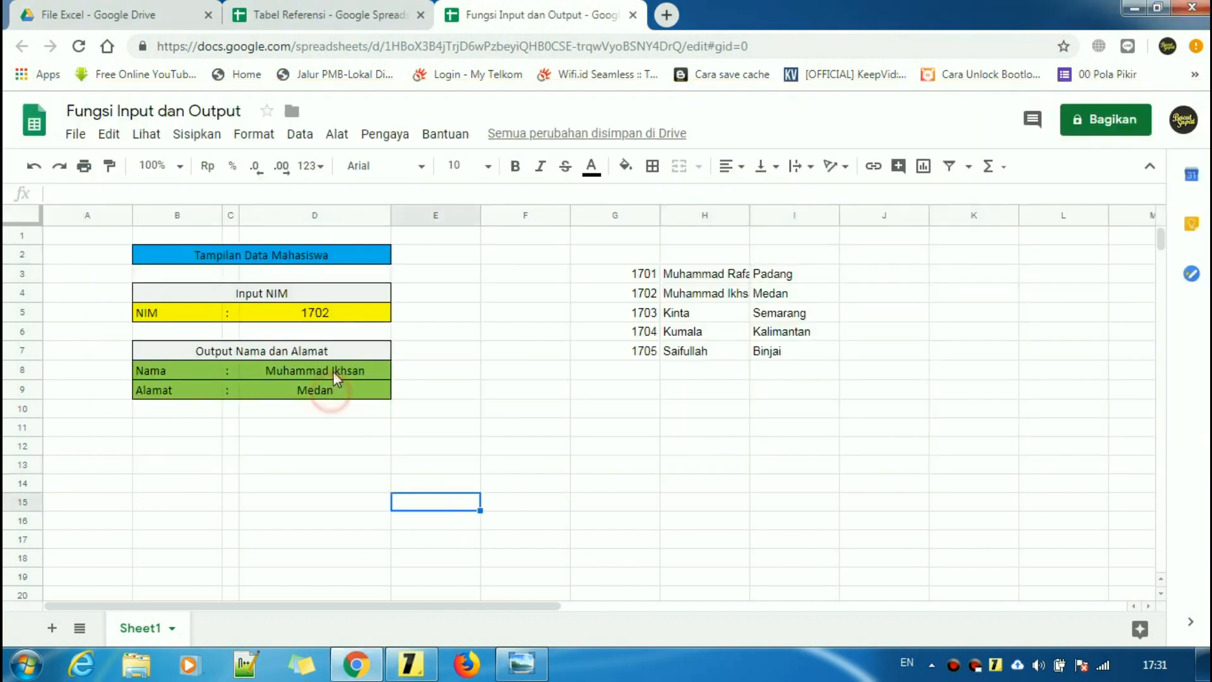
pyautogui.click(336, 313)
pyautogui.click(341, 14)
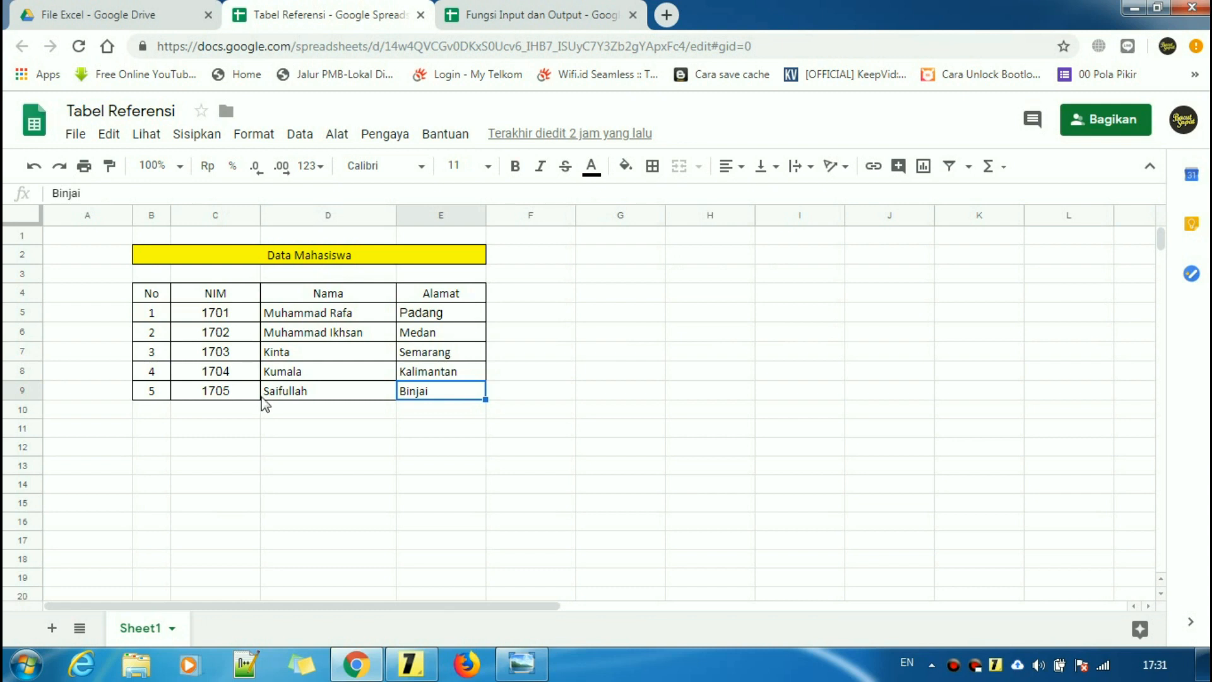
pyautogui.click(229, 313)
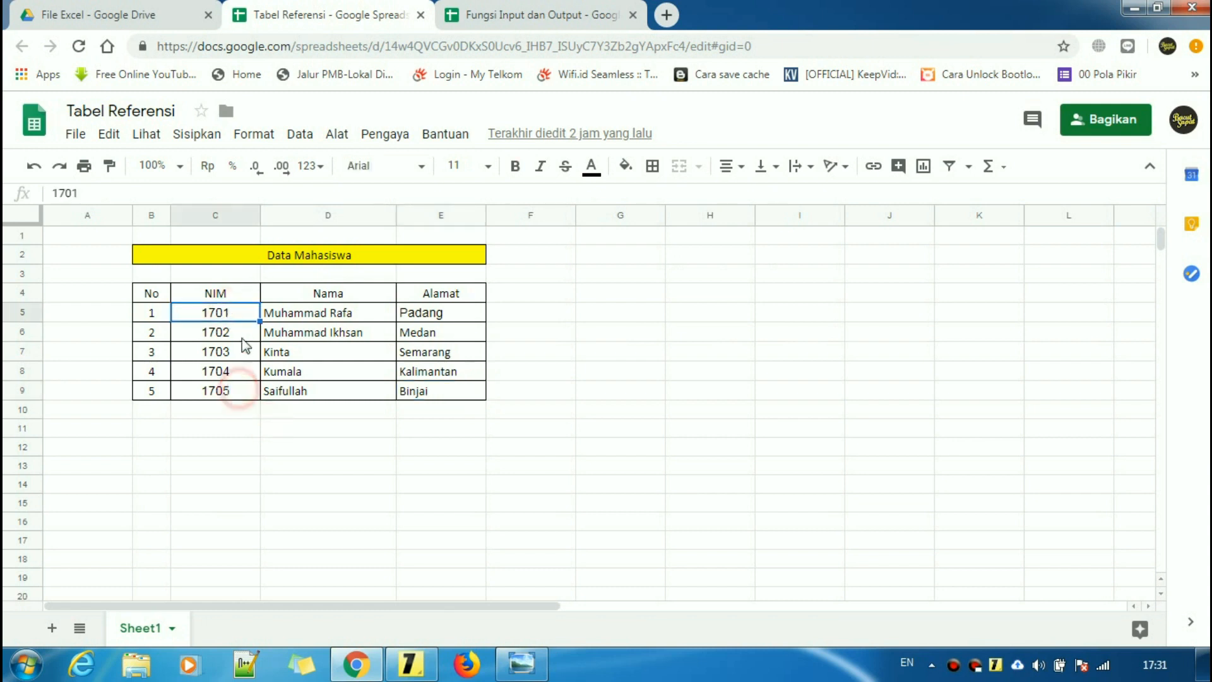
pyautogui.click(535, 16)
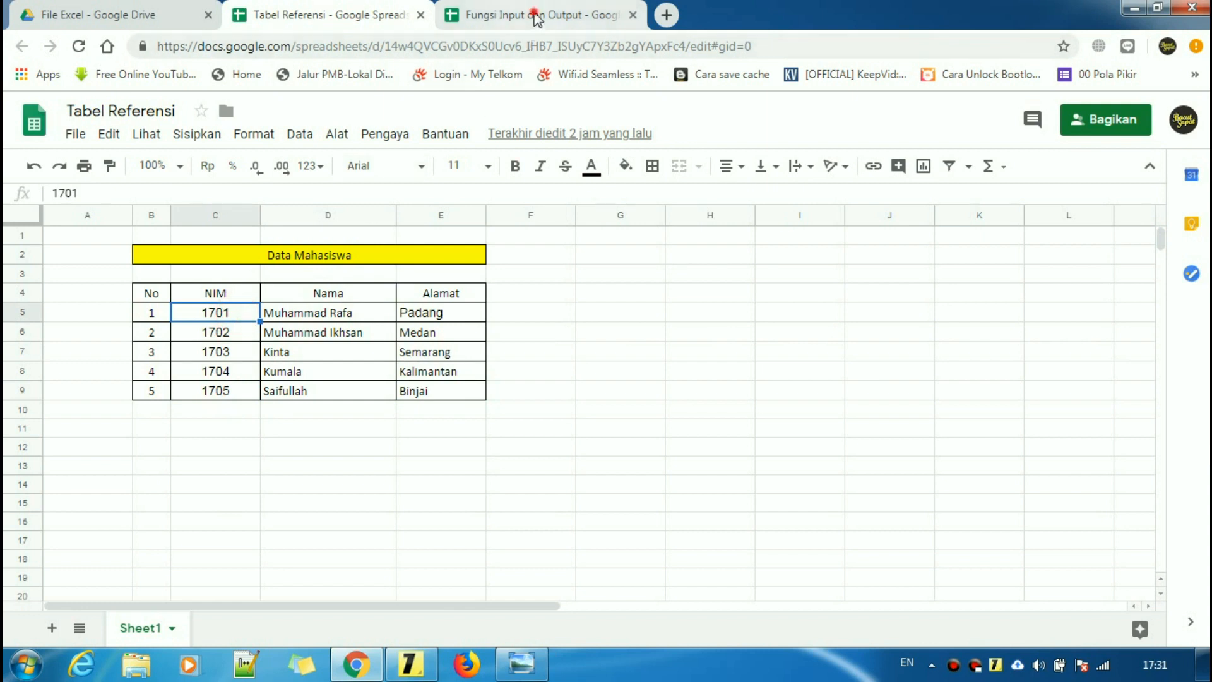
pyautogui.click(354, 318)
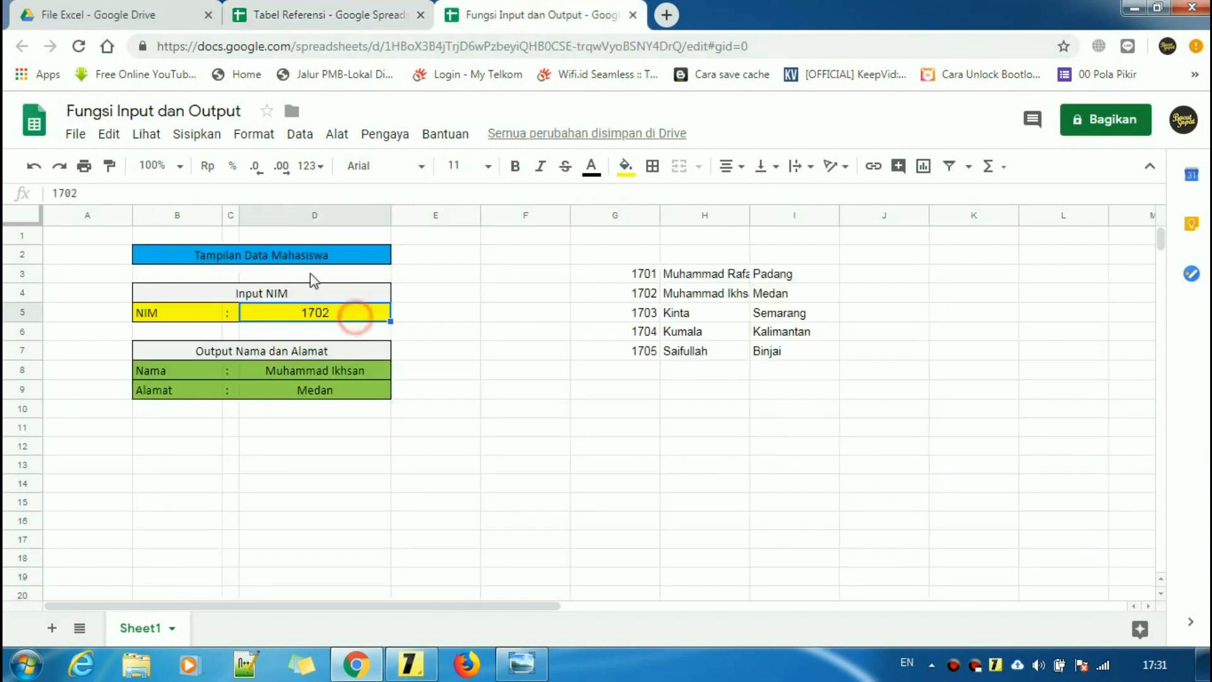
pyautogui.click(255, 135)
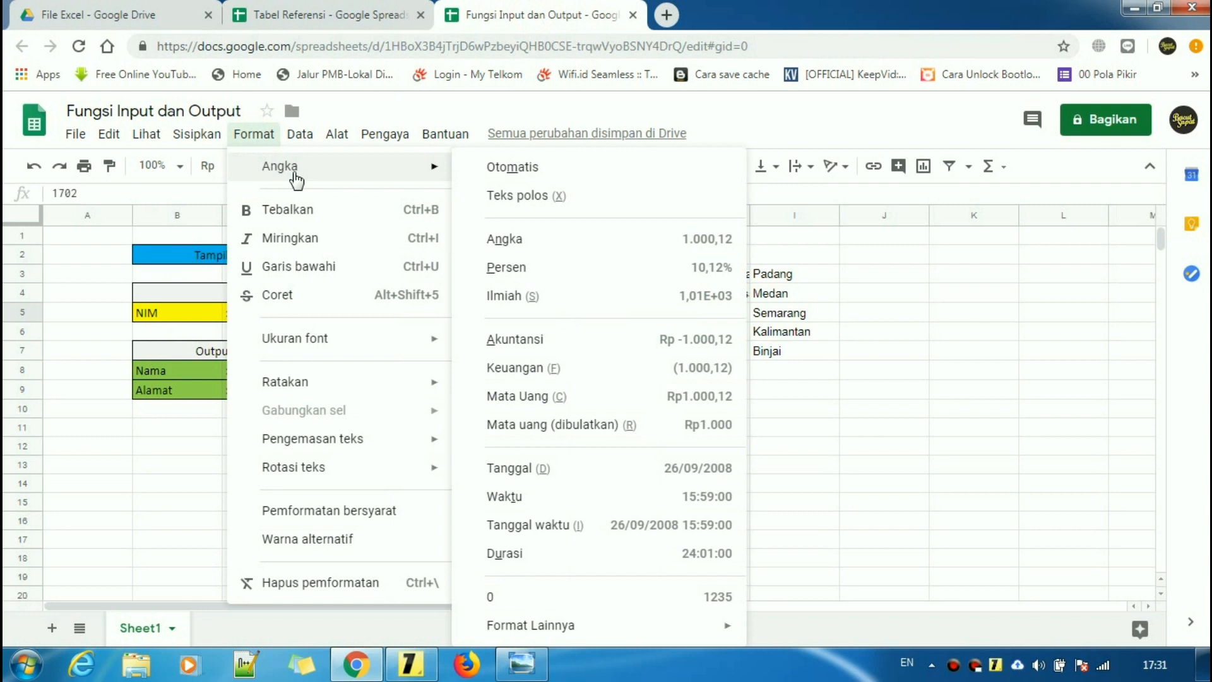
# - Format NIM cell D5 as Teks polos (plain text)
pyautogui.moveTo(360, 174)
pyautogui.click(496, 197)
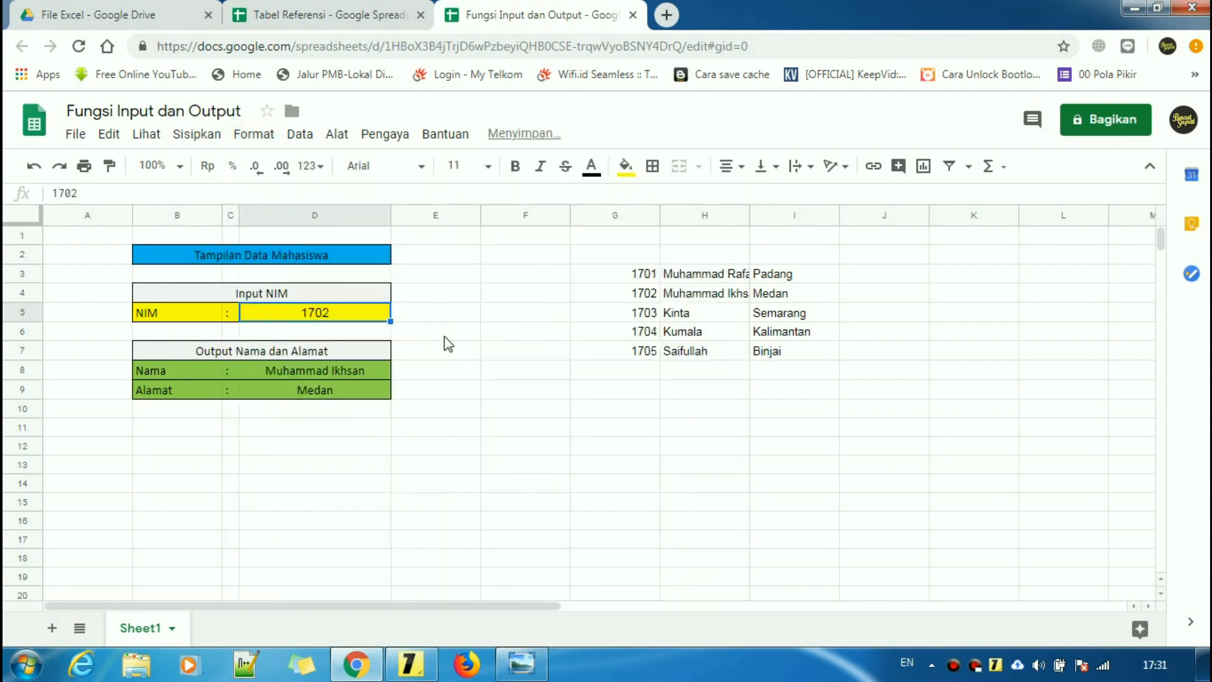
pyautogui.click(446, 334)
# - Inspect the #N/A errors in the Nama and Alamat cells, then view Tabel Referensi
pyautogui.click(329, 392)
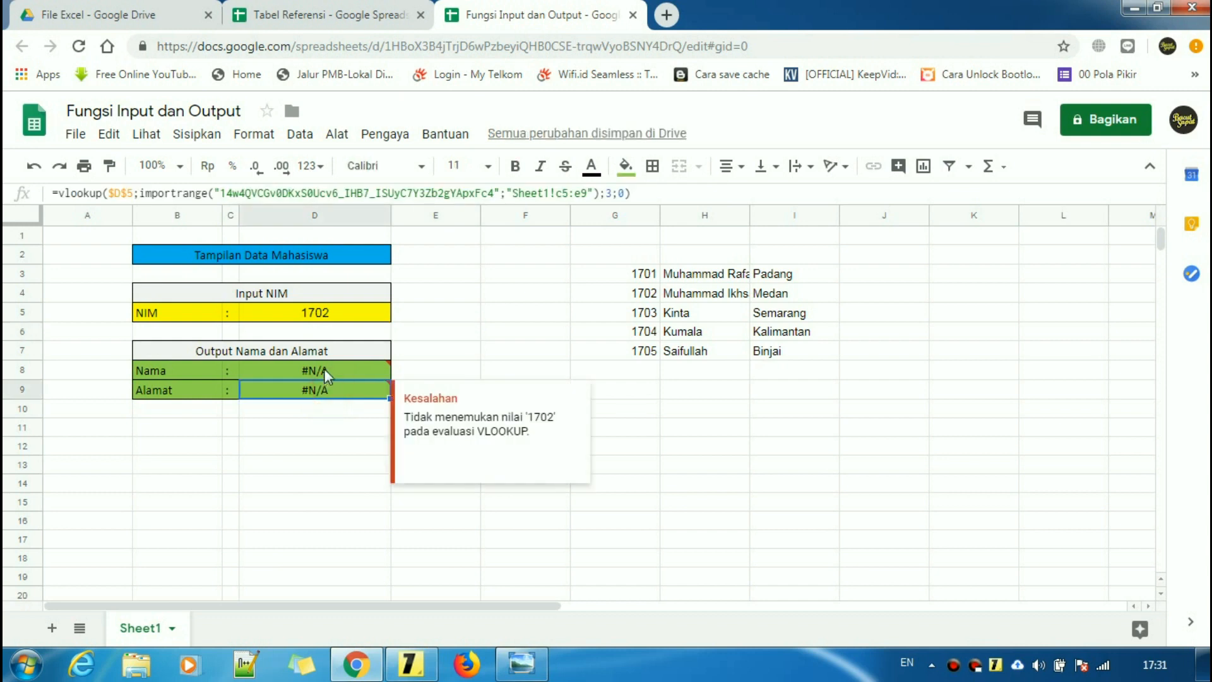
pyautogui.click(334, 375)
pyautogui.click(334, 409)
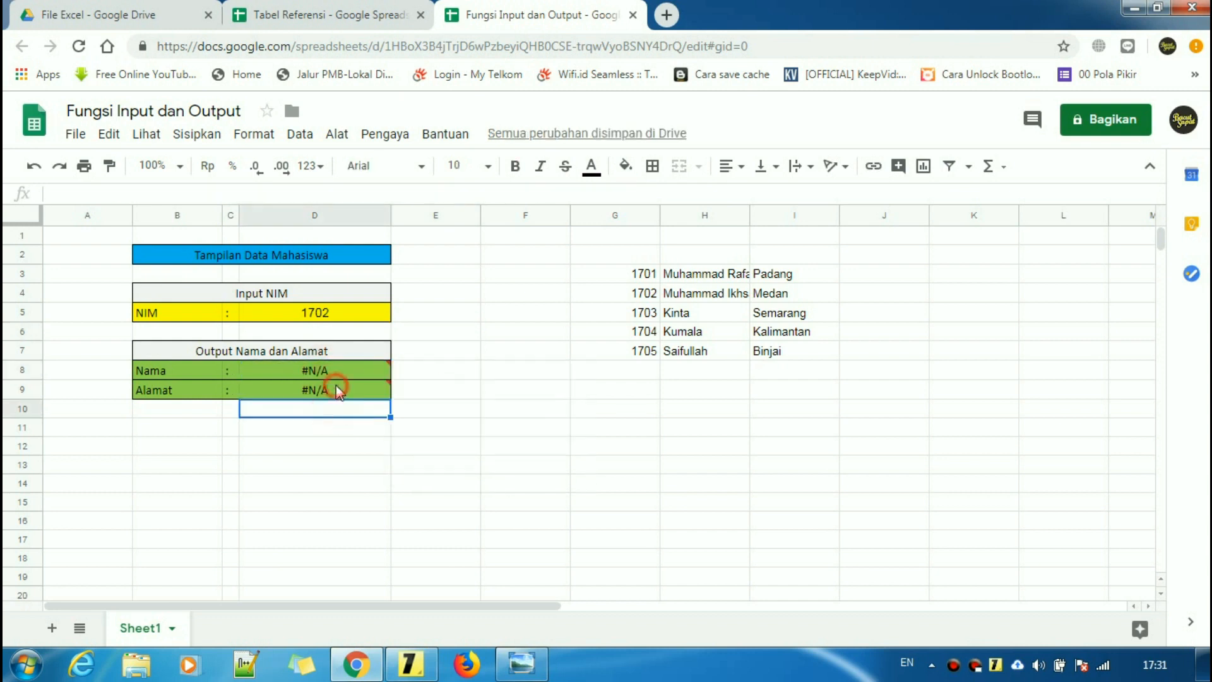
pyautogui.click(339, 368)
pyautogui.click(347, 432)
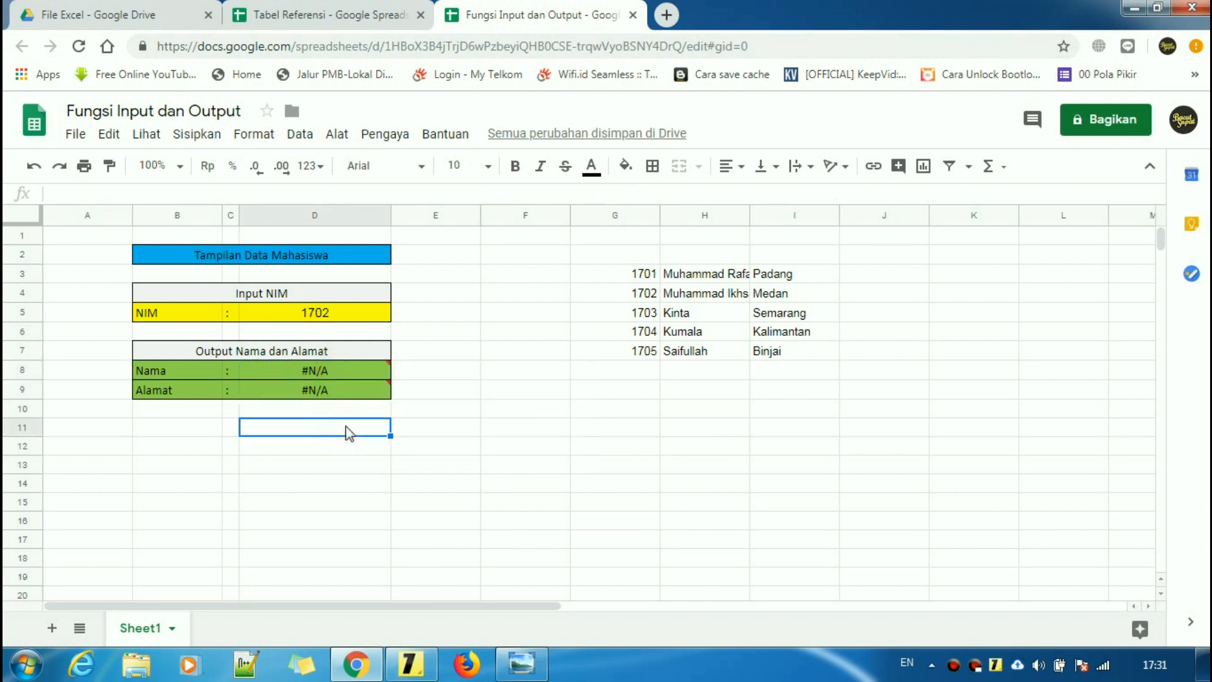
pyautogui.click(350, 373)
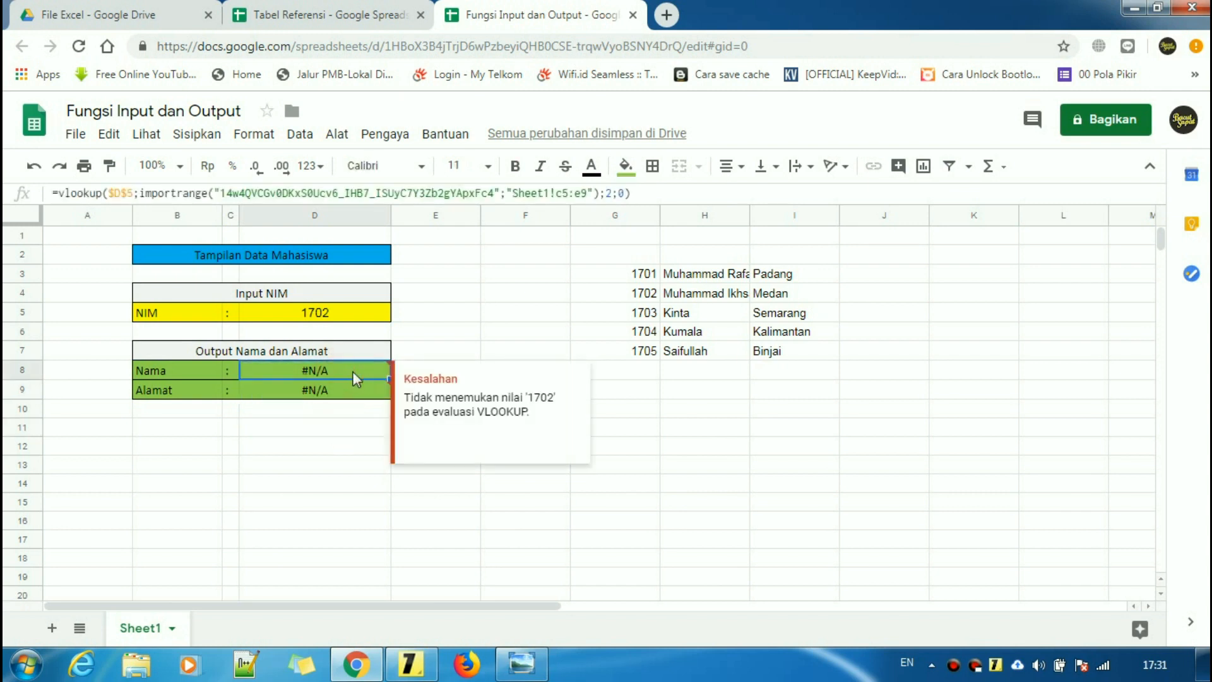
pyautogui.click(361, 15)
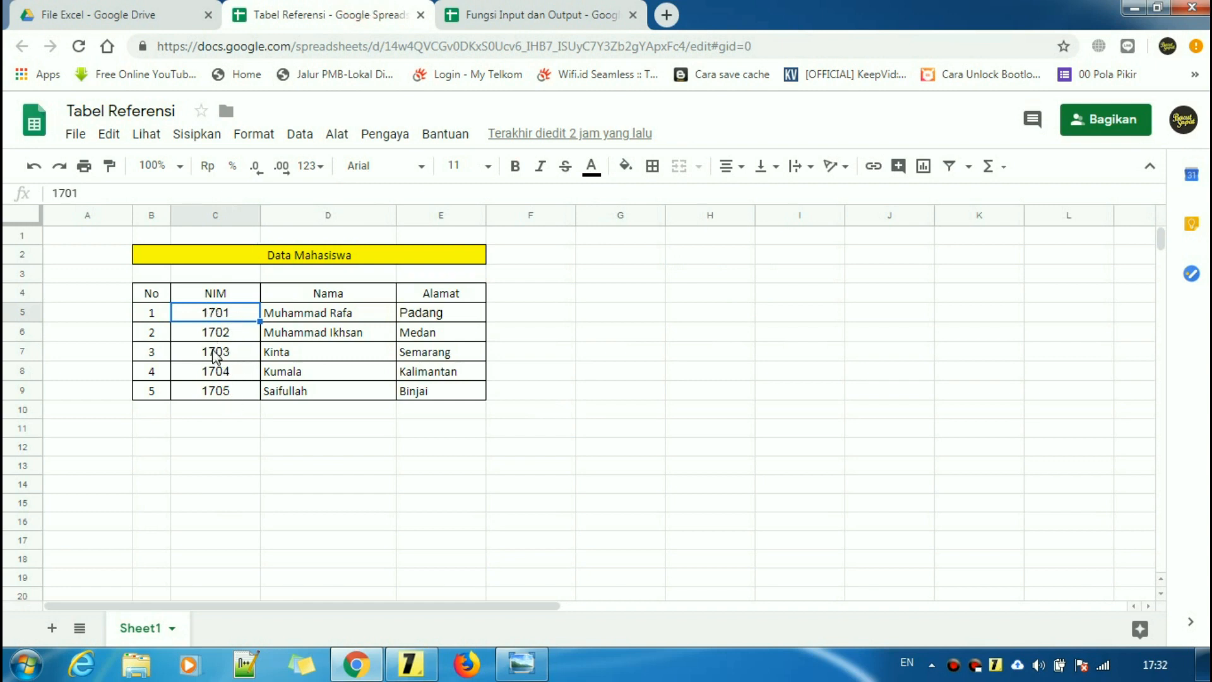
# - Compare D5's NIM with the reference NIM values 1701 to 1705
pyautogui.click(527, 15)
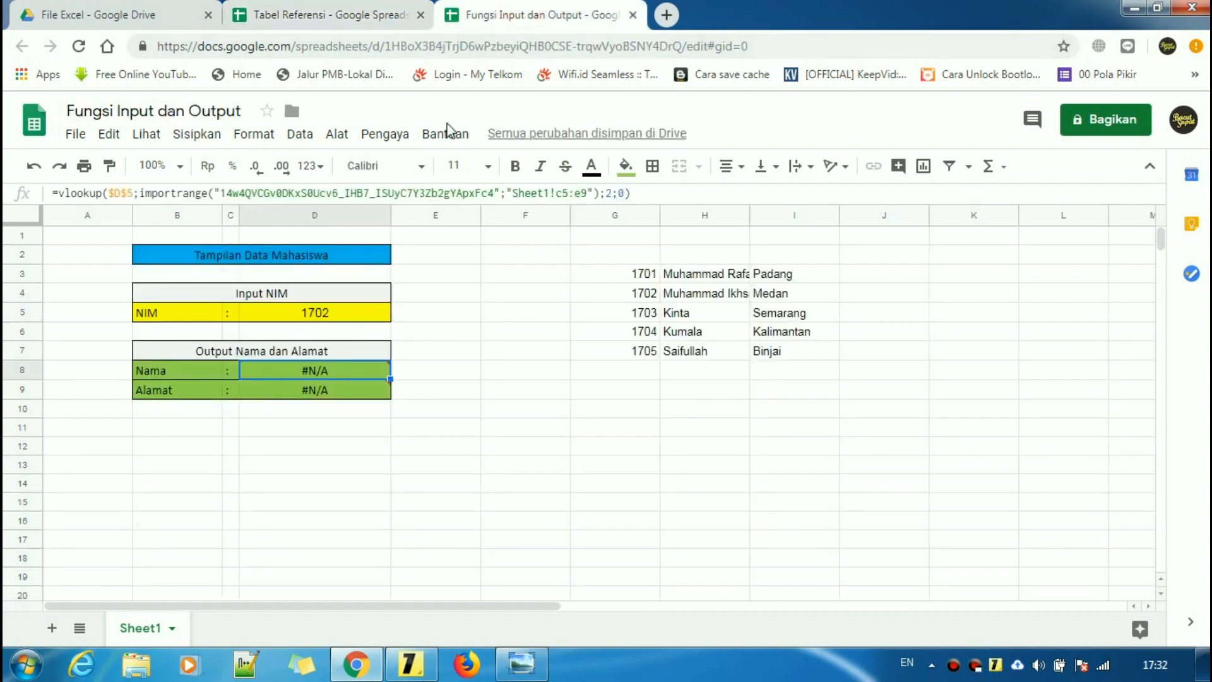
pyautogui.click(339, 313)
pyautogui.click(332, 14)
pyautogui.moveTo(237, 313); pyautogui.dragTo(225, 390)
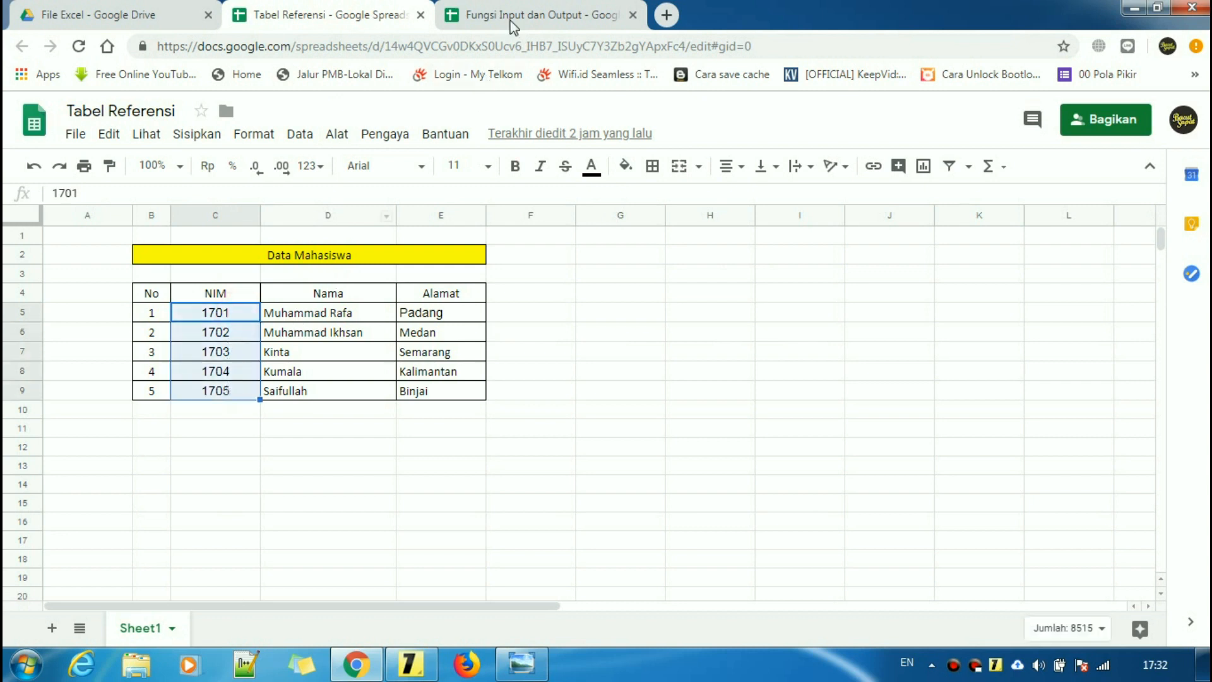
pyautogui.click(511, 19)
pyautogui.moveTo(345, 426); pyautogui.dragTo(341, 445)
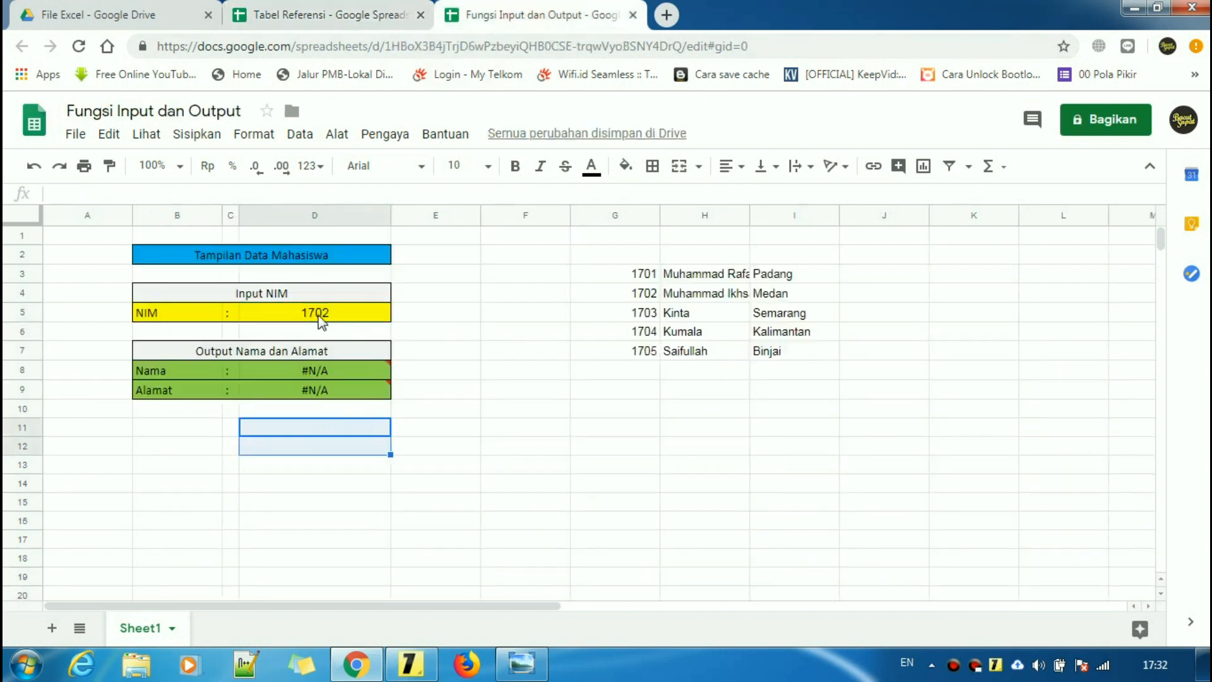
# - Apply the custom number format 0 to NIM cell D5
pyautogui.click(320, 317)
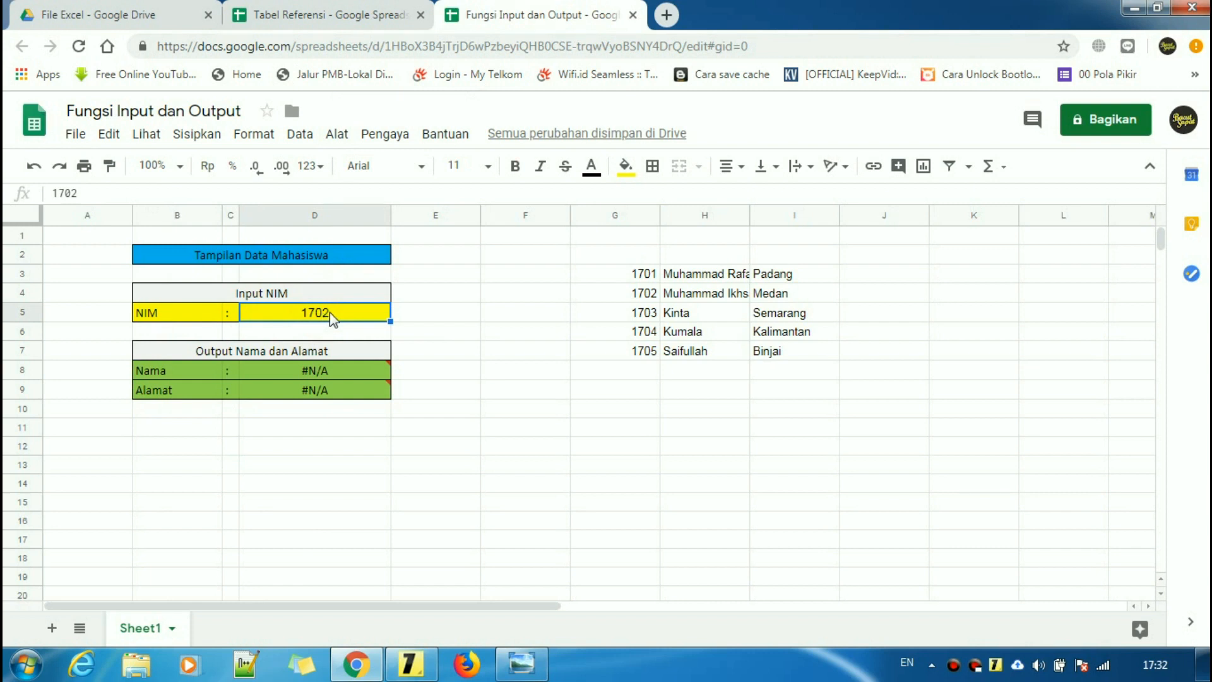
pyautogui.click(257, 138)
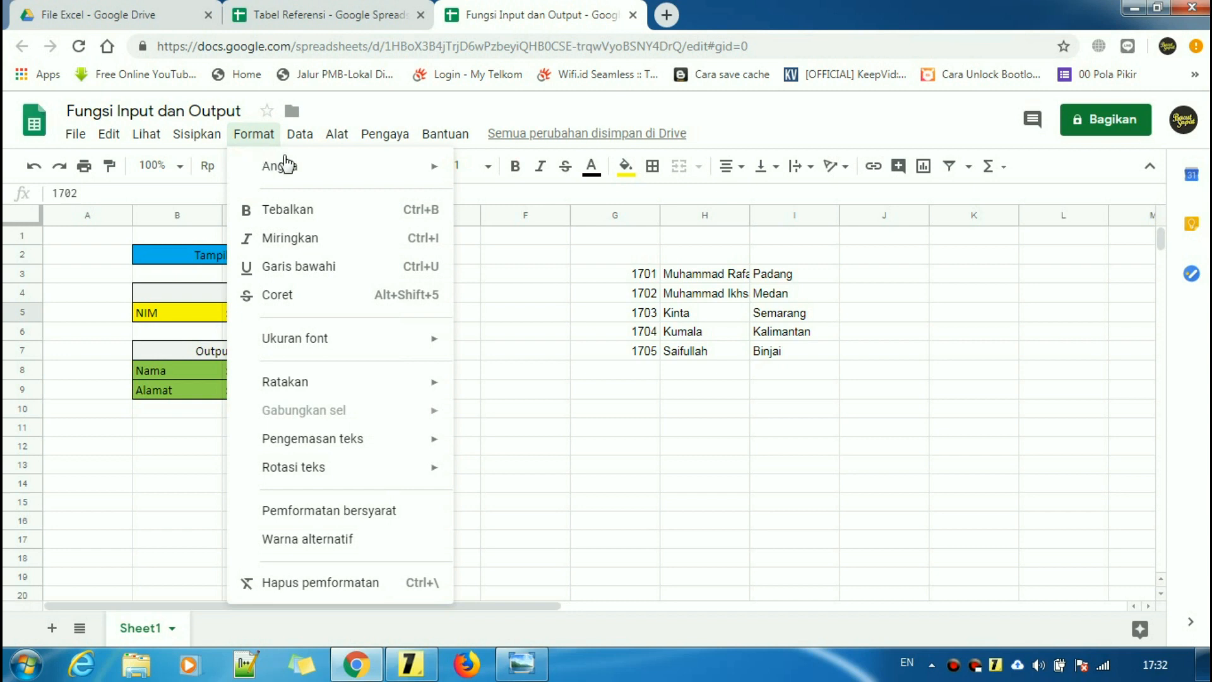
pyautogui.moveTo(299, 170)
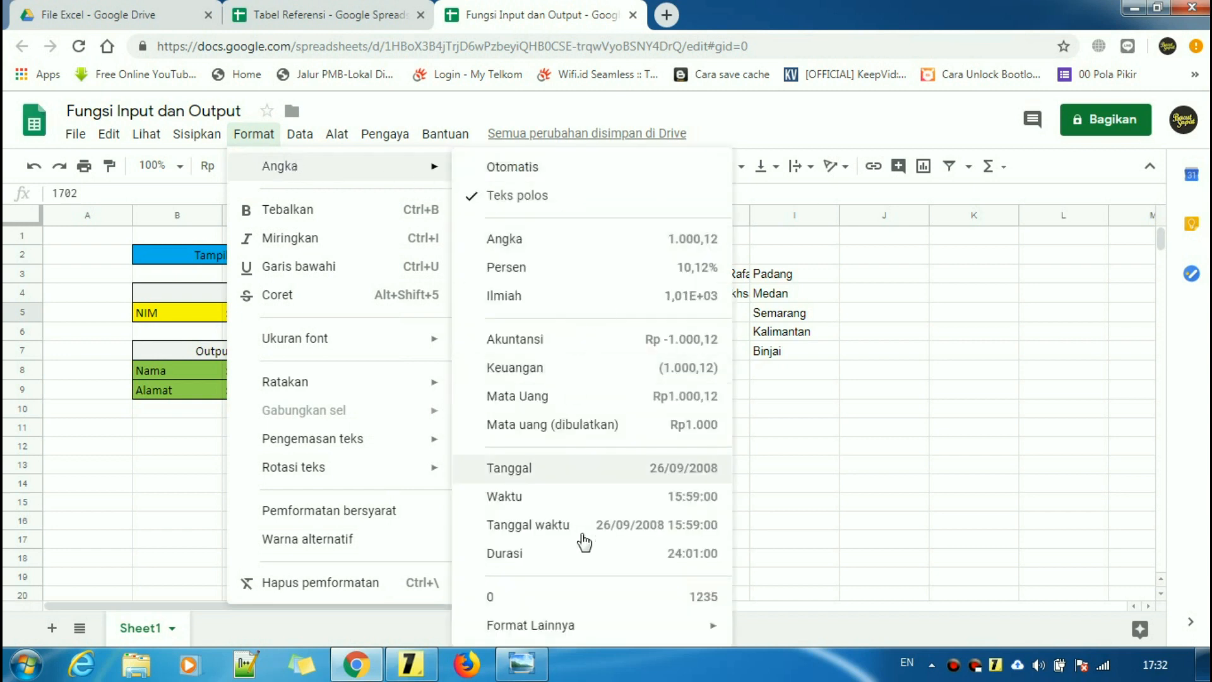
pyautogui.moveTo(570, 628)
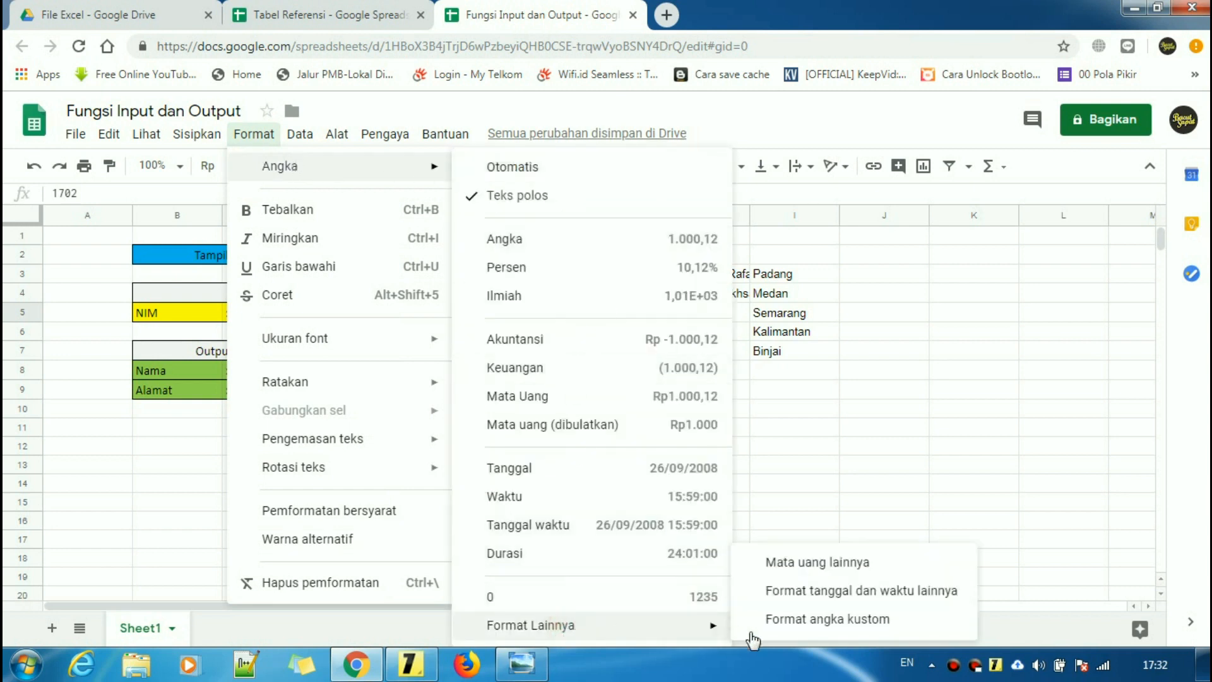
pyautogui.click(838, 621)
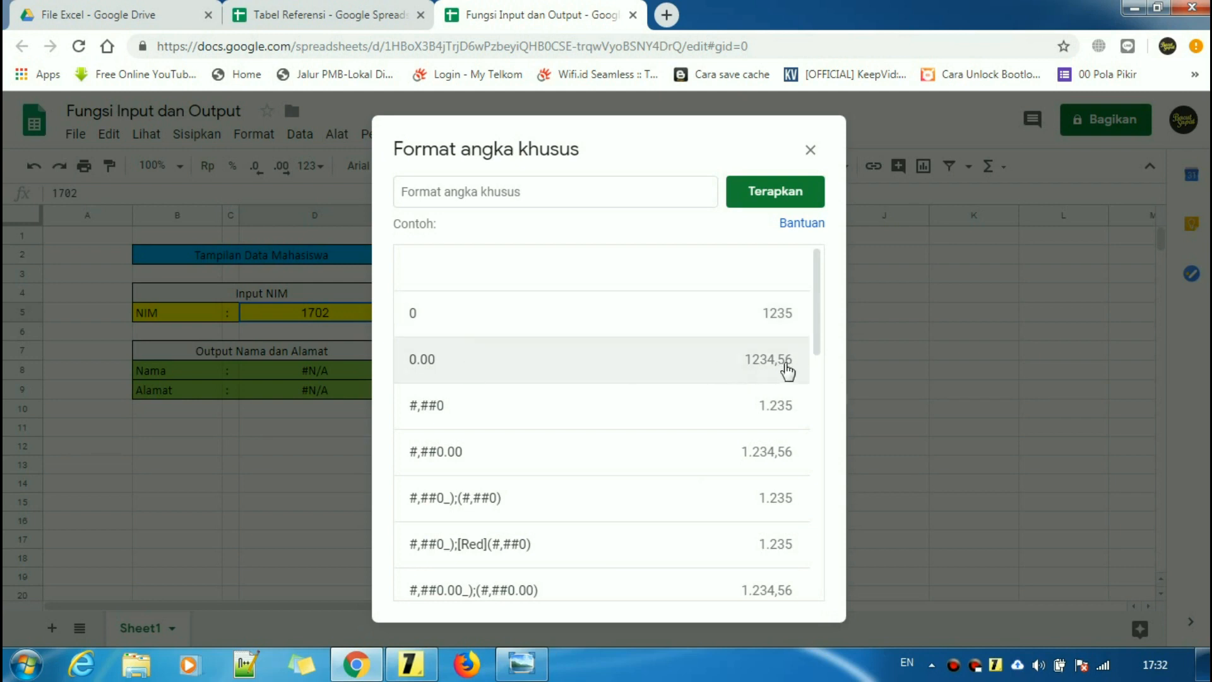
pyautogui.click(768, 316)
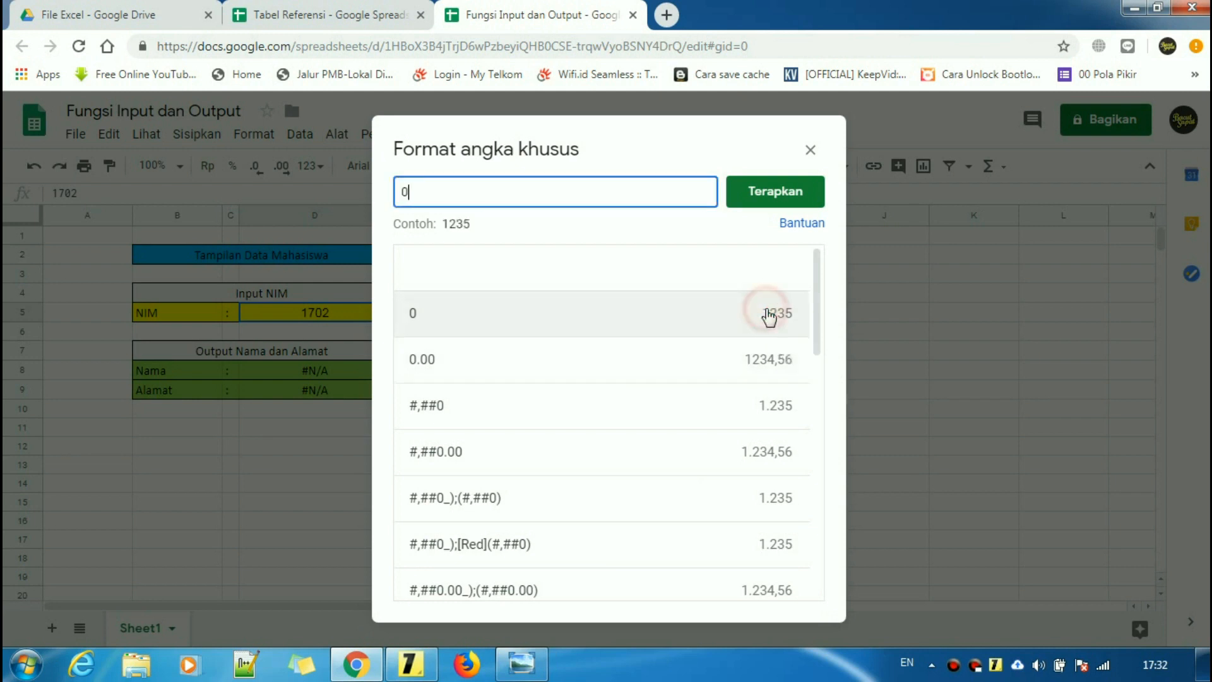
pyautogui.click(779, 200)
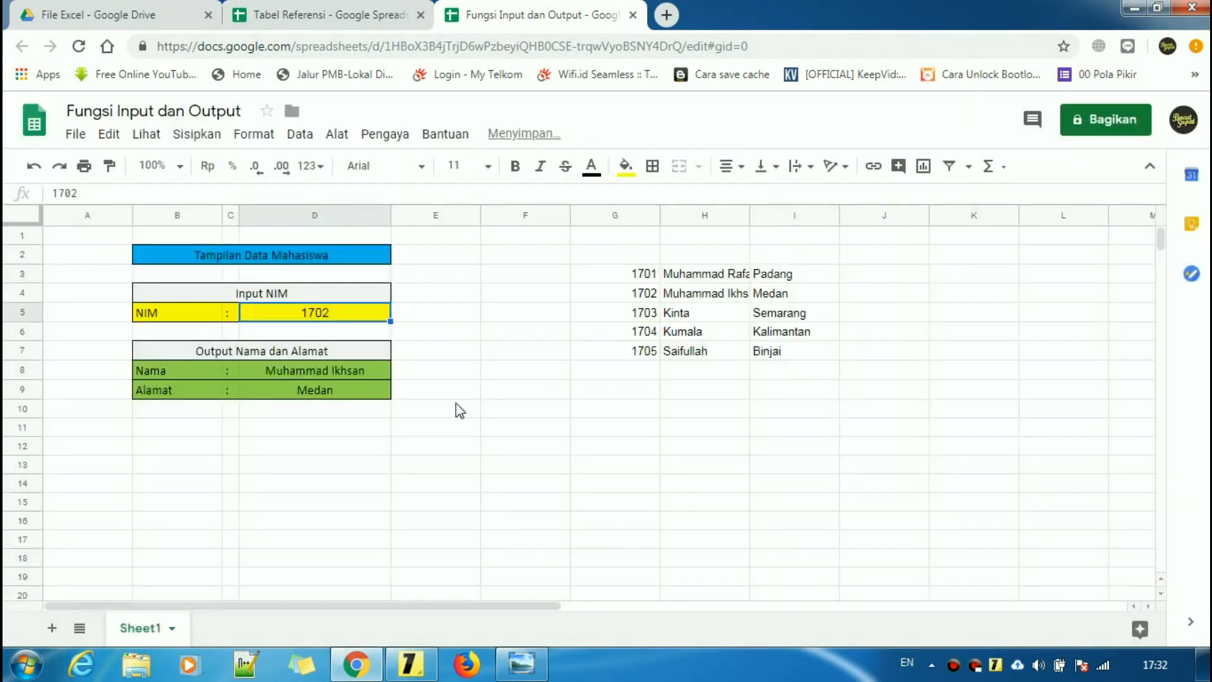
pyautogui.click(419, 436)
pyautogui.click(309, 313)
pyautogui.click(321, 465)
pyautogui.click(332, 430)
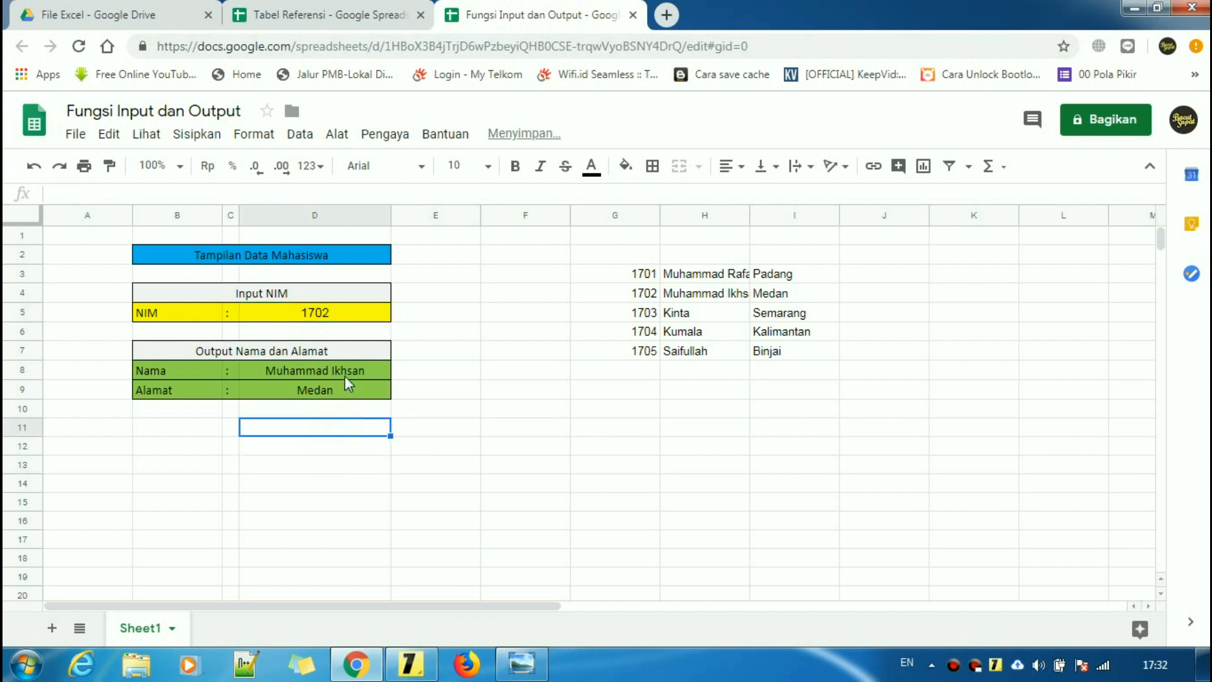
pyautogui.moveTo(351, 374); pyautogui.dragTo(343, 390)
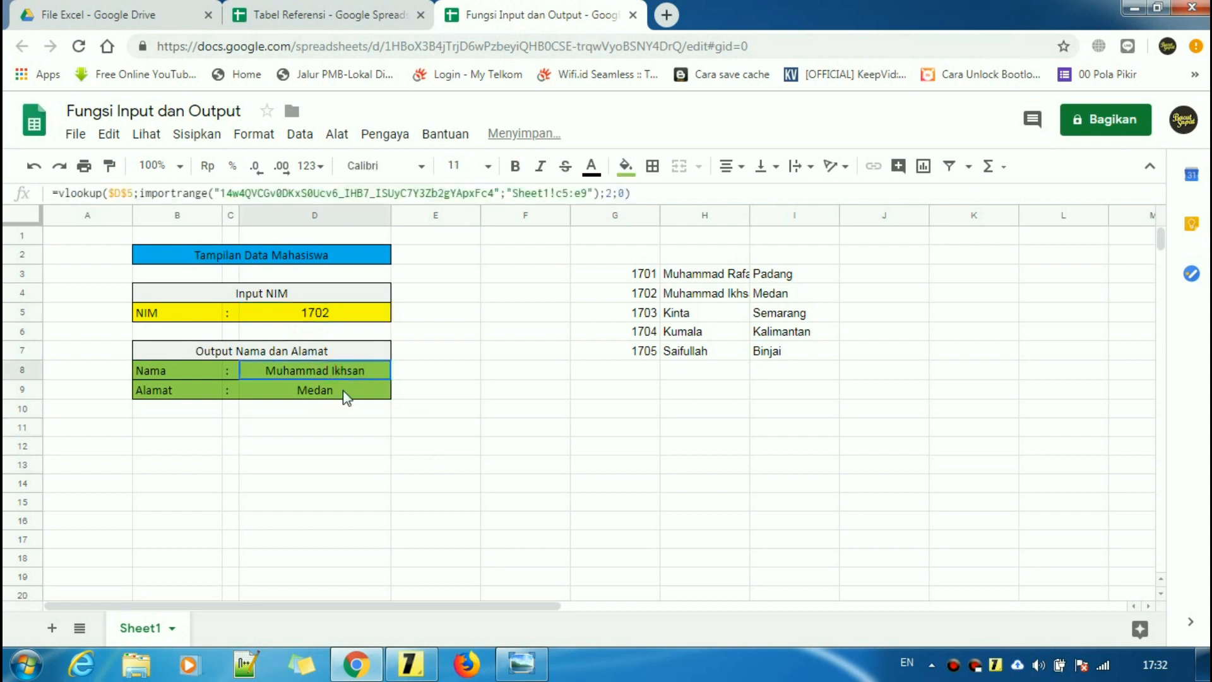
pyautogui.click(262, 138)
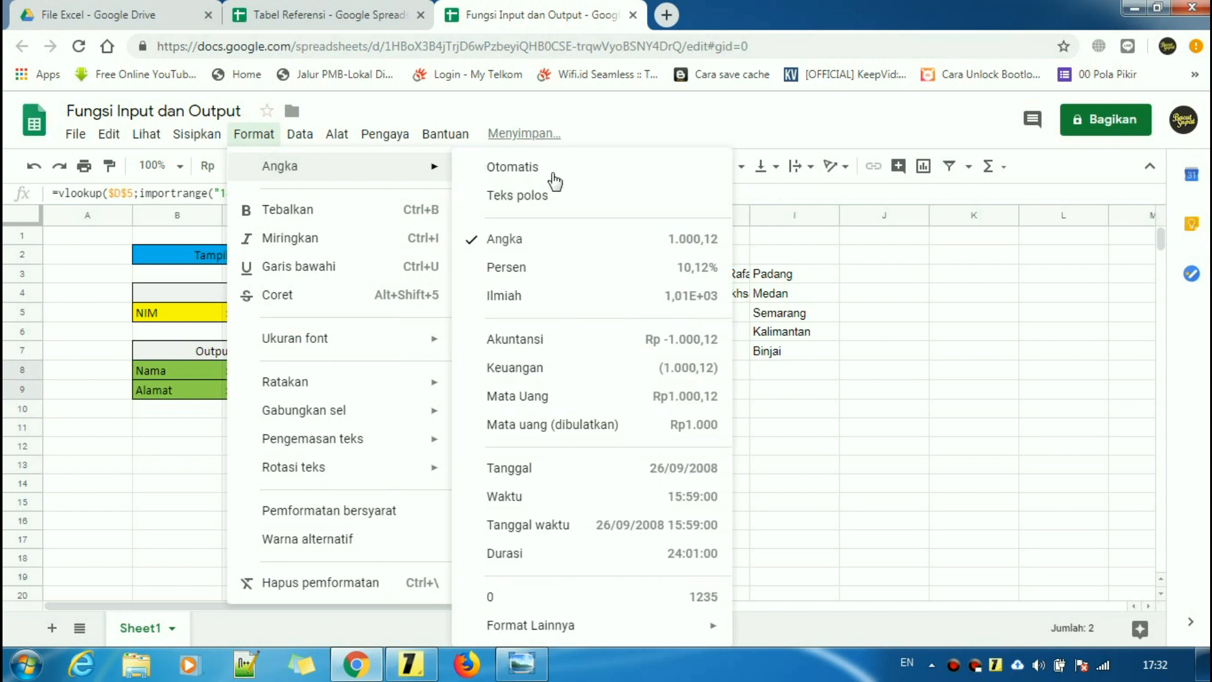
pyautogui.click(540, 197)
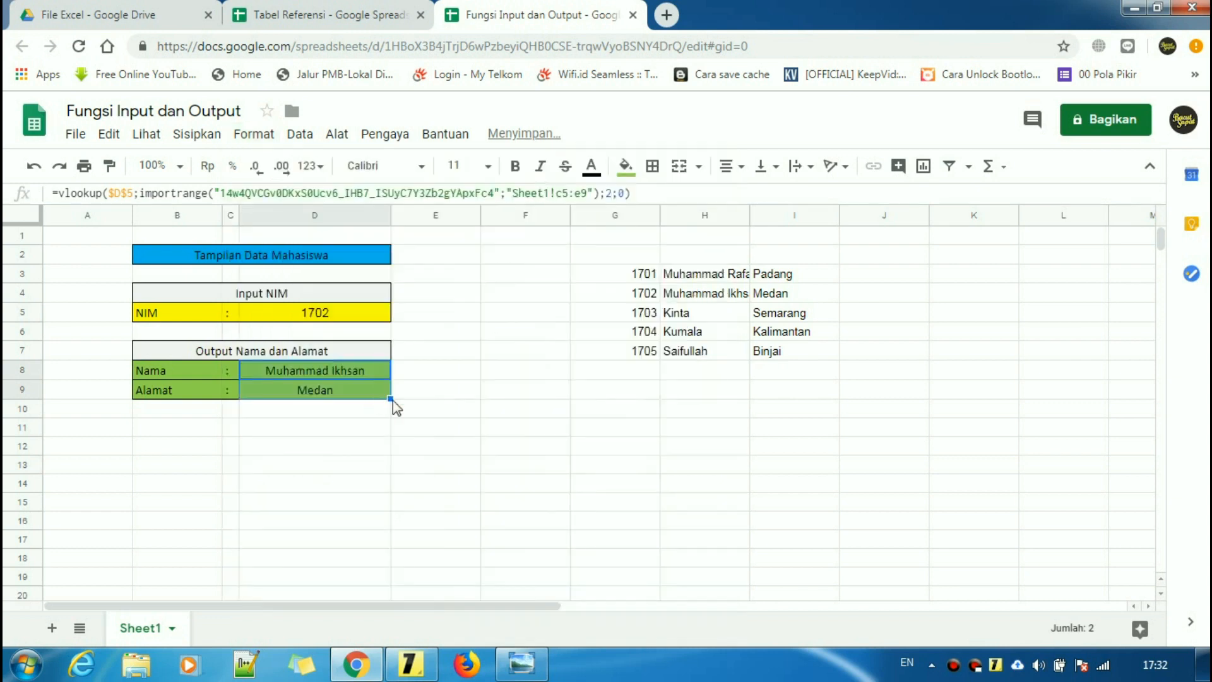
pyautogui.click(436, 412)
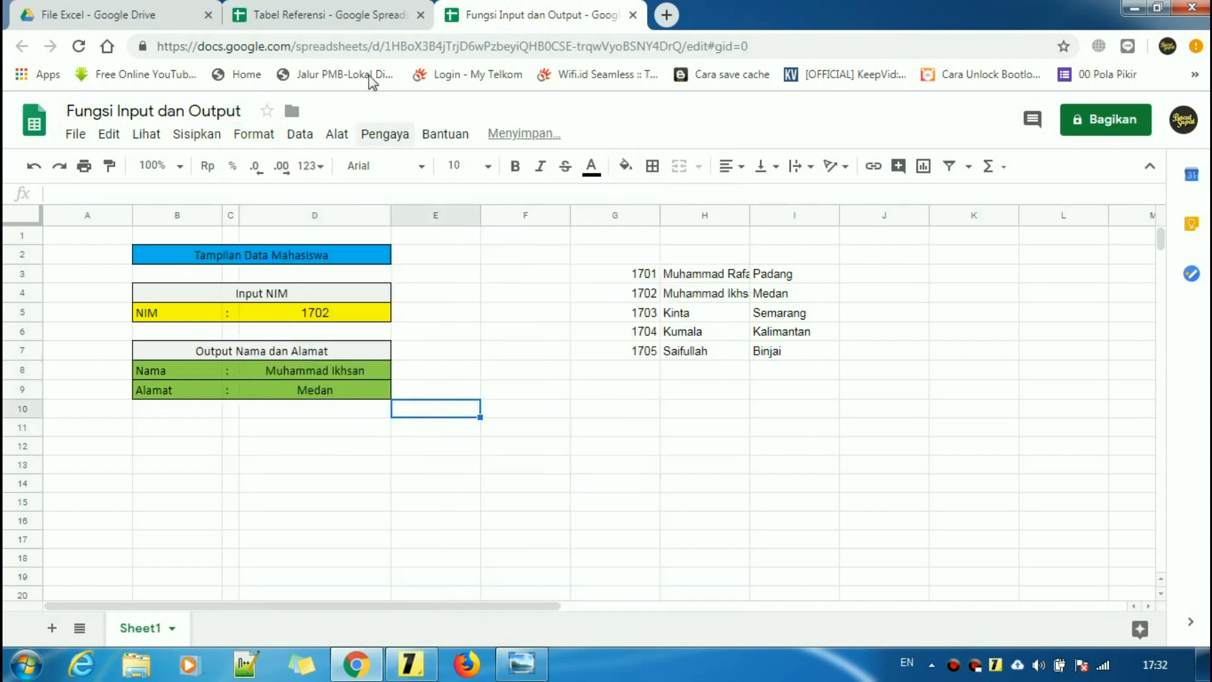
pyautogui.moveTo(359, 400); pyautogui.dragTo(351, 397)
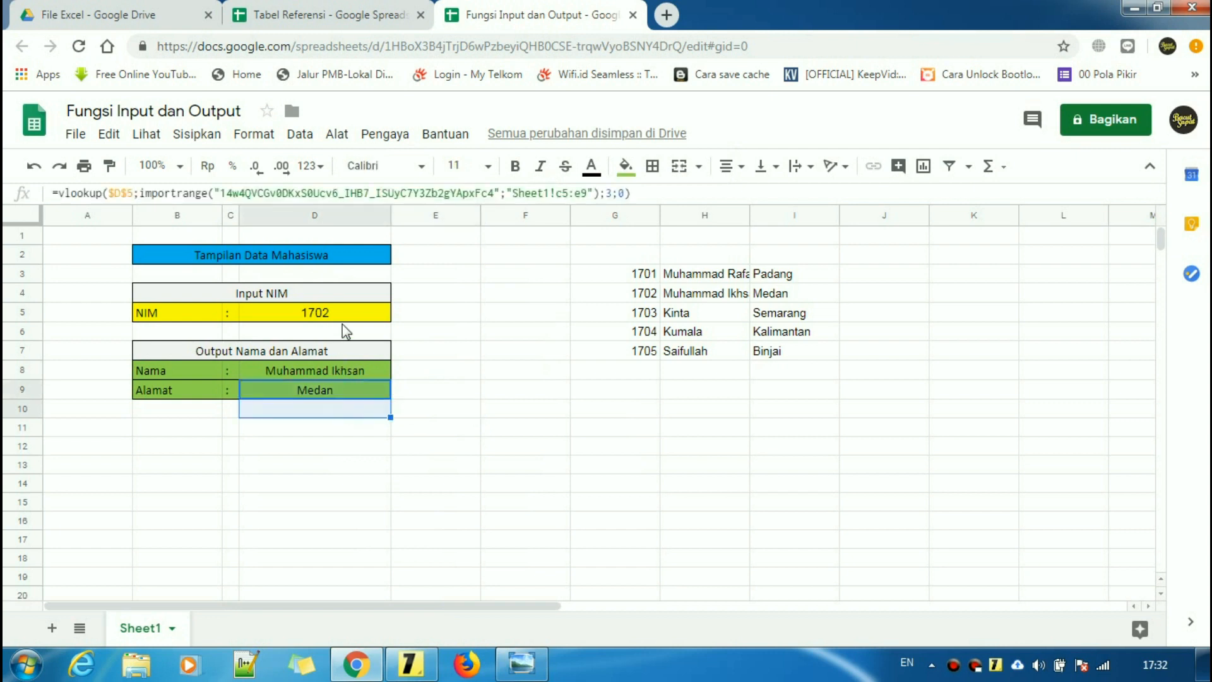
pyautogui.click(341, 313)
pyautogui.click(341, 415)
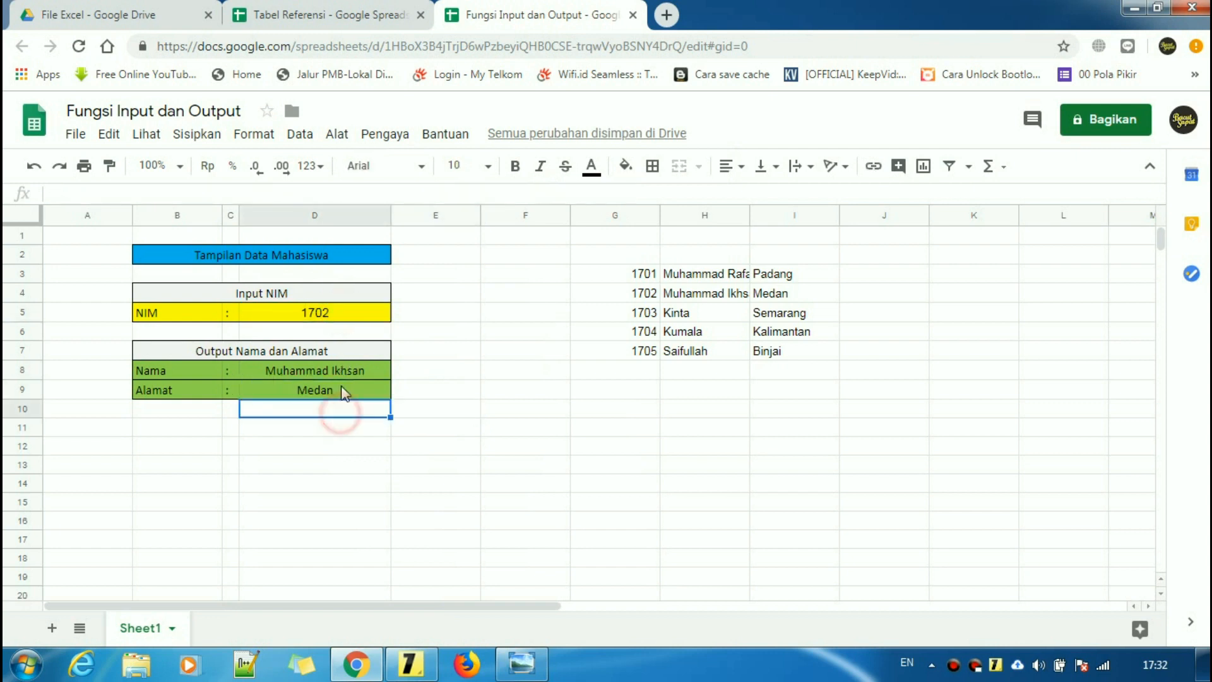
pyautogui.click(272, 15)
# - Review the NIM column C5:C9 in Tabel Referensi against the output sheet
pyautogui.click(247, 425)
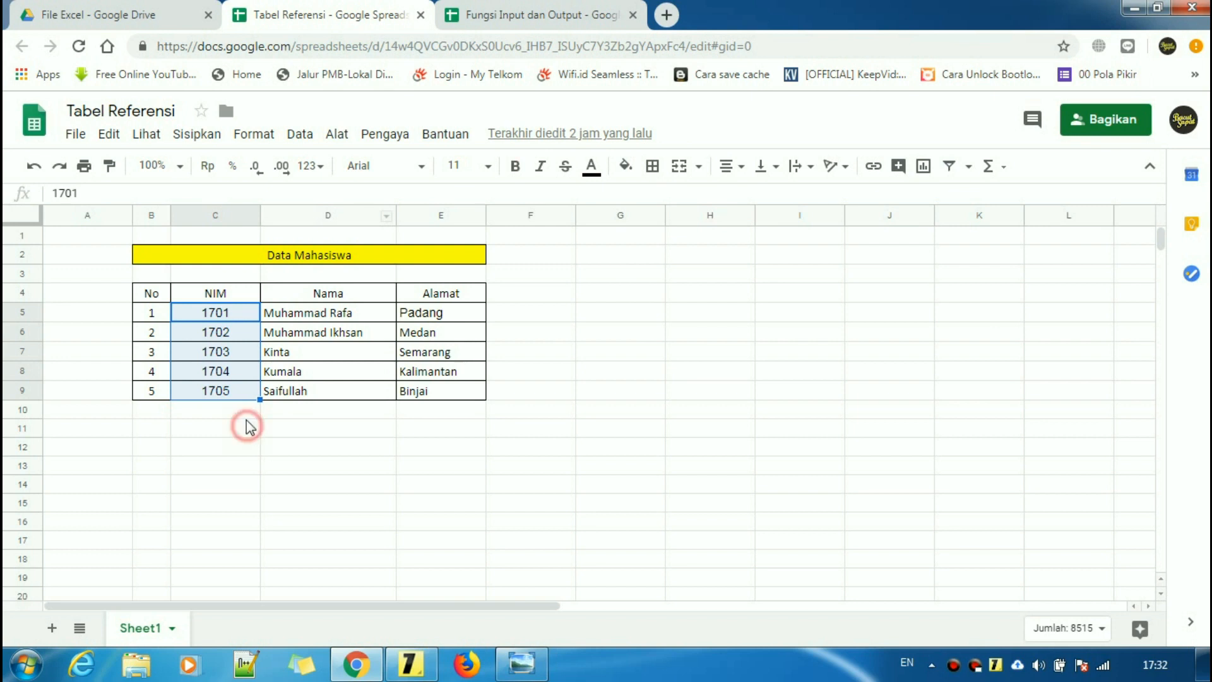
pyautogui.moveTo(230, 312); pyautogui.dragTo(236, 400)
pyautogui.click(233, 422)
pyautogui.click(508, 14)
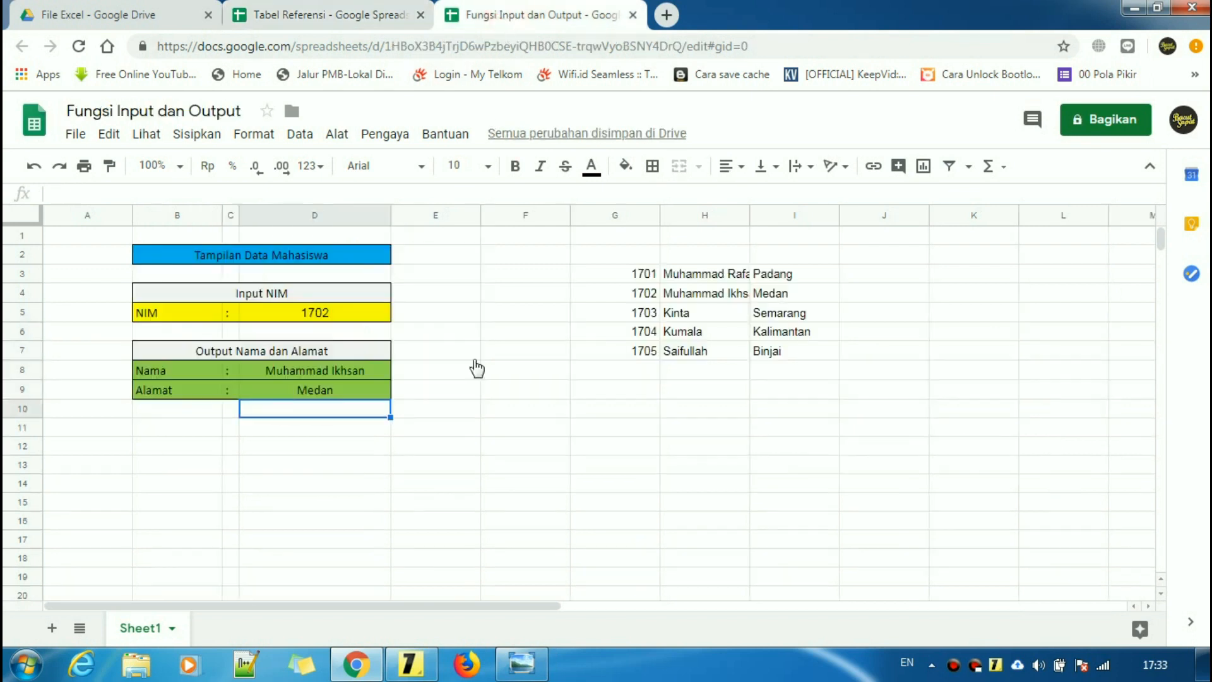
pyautogui.click(379, 12)
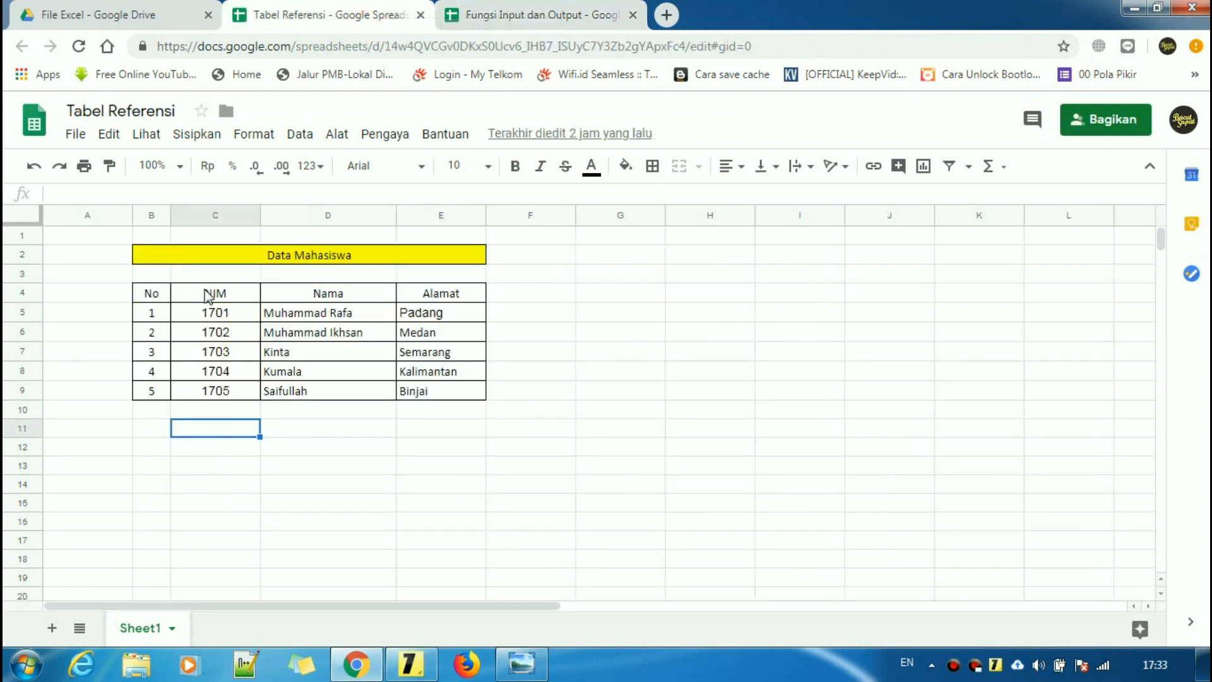
# - Change the first two reference NIMs to 1701a and 1702a
pyautogui.click(212, 314)
pyautogui.click(131, 194)
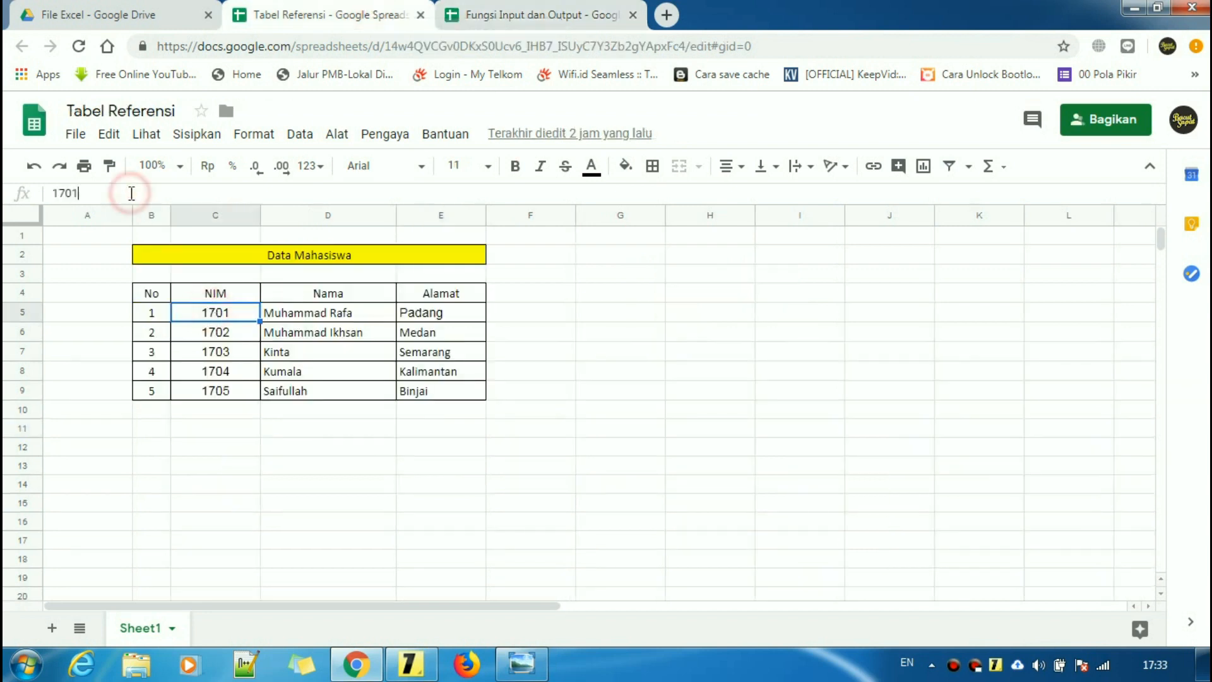
pyautogui.write('a')
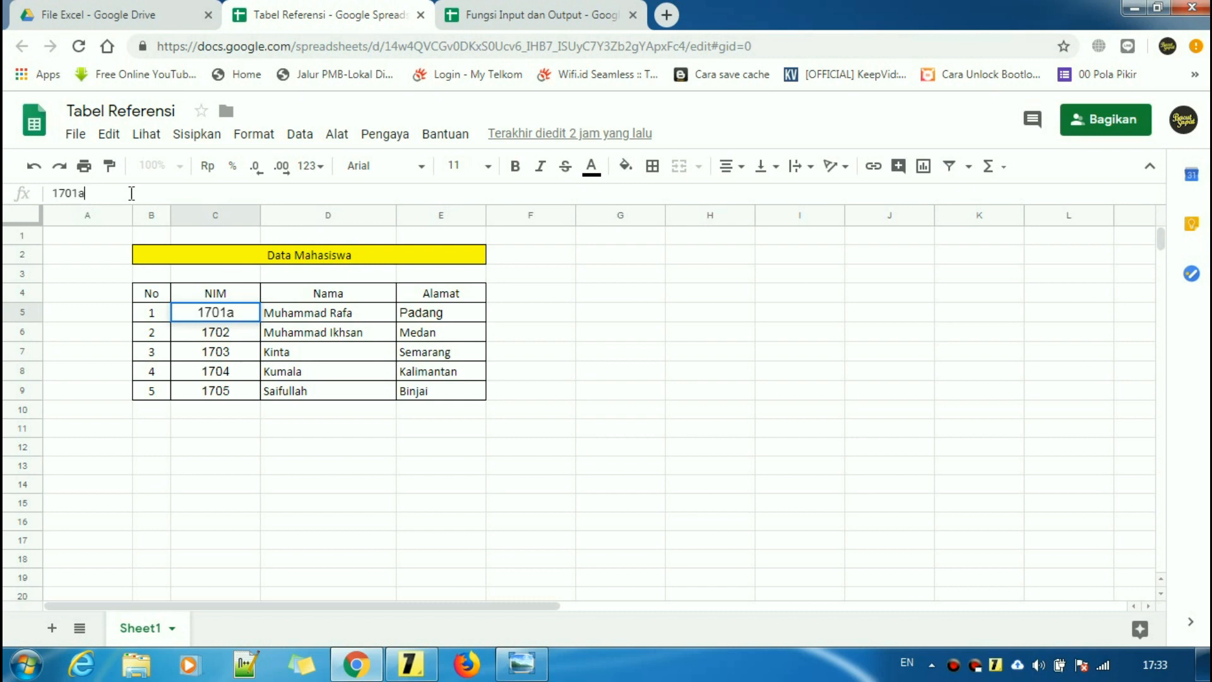
pyautogui.press('Return')
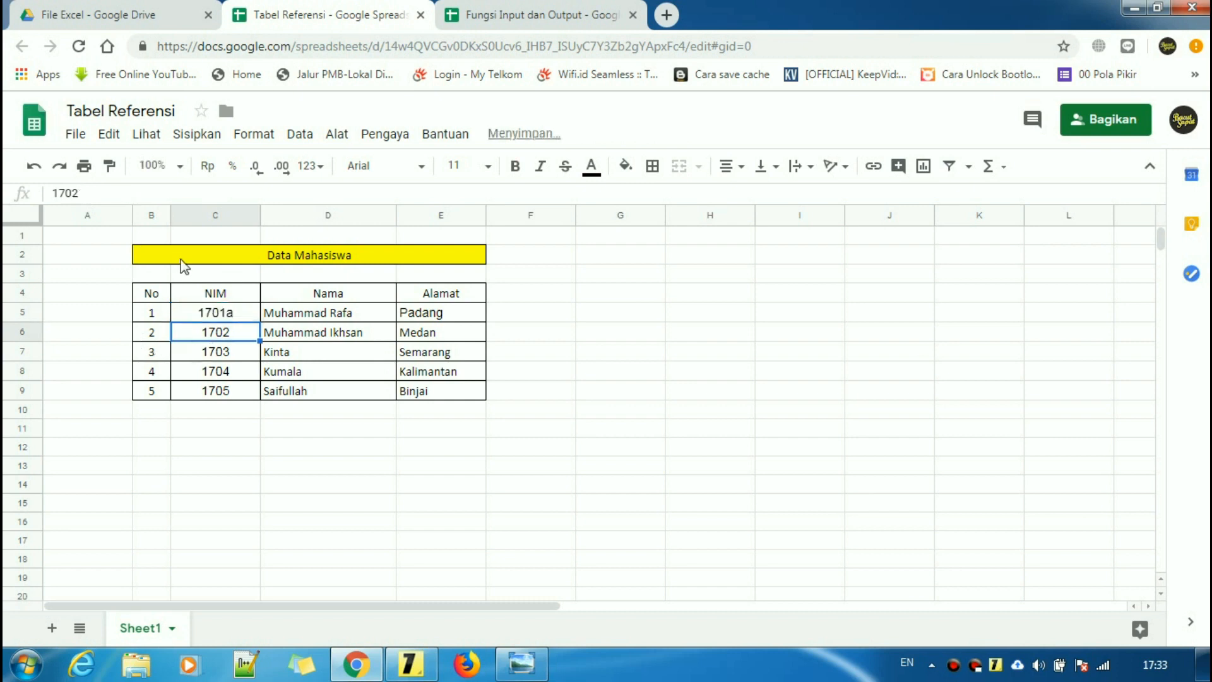
pyautogui.click(155, 190)
pyautogui.write('a')
pyautogui.press('Return')
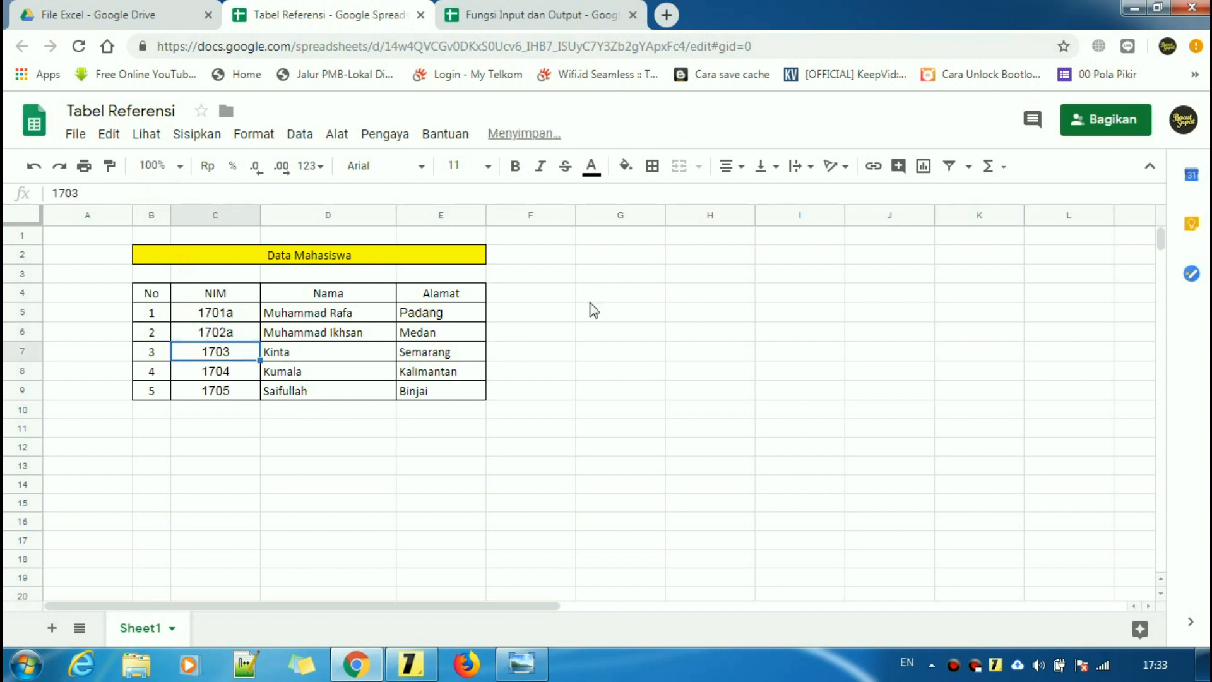
pyautogui.click(541, 14)
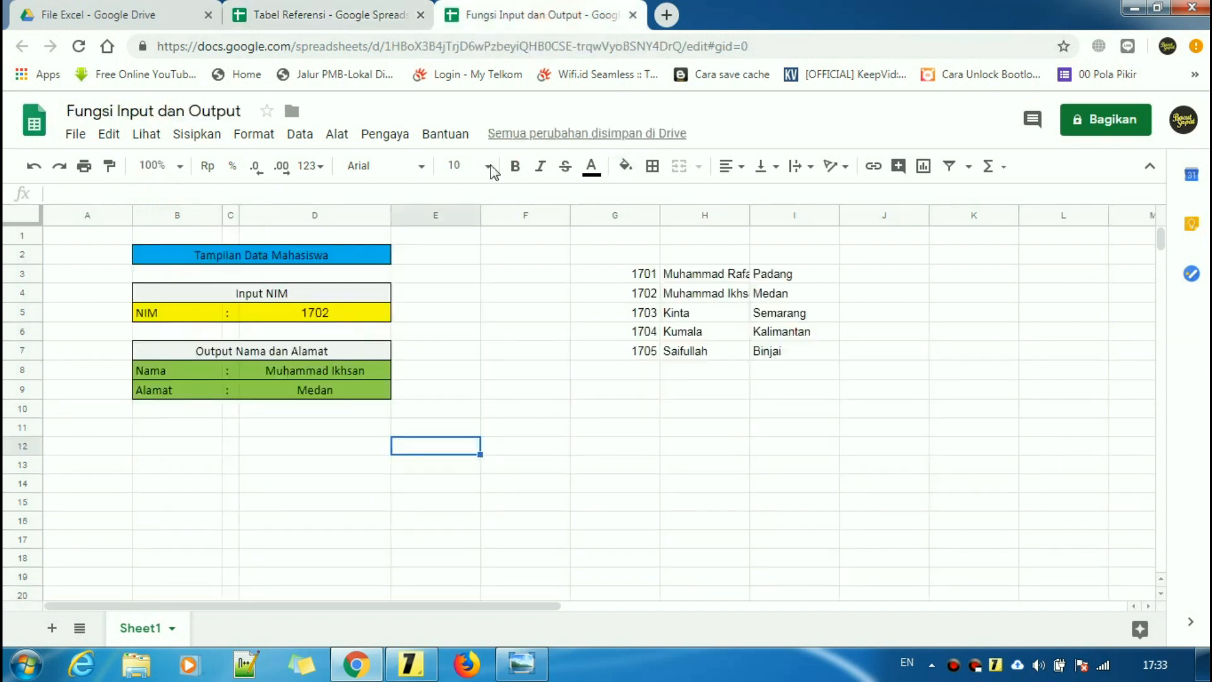
# - Change NIM input D5 to 1702a and dismiss the Windows color-scheme warning
pyautogui.click(350, 309)
pyautogui.click(182, 195)
pyautogui.write('a')
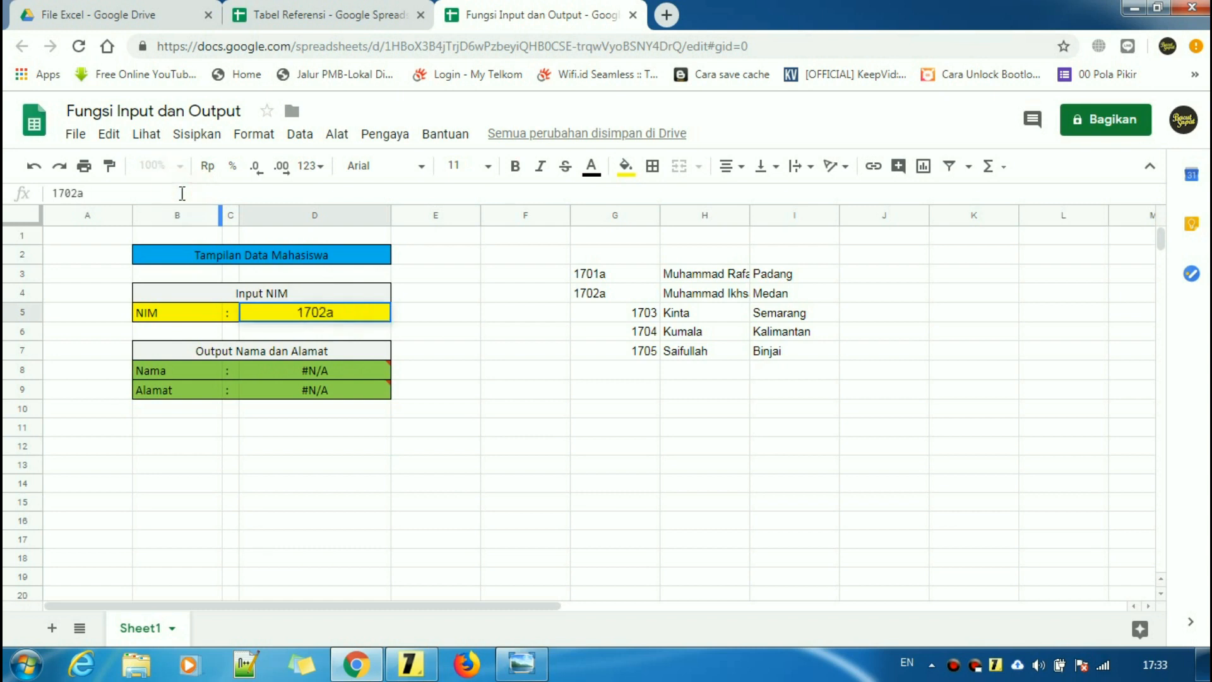
pyautogui.press('Return')
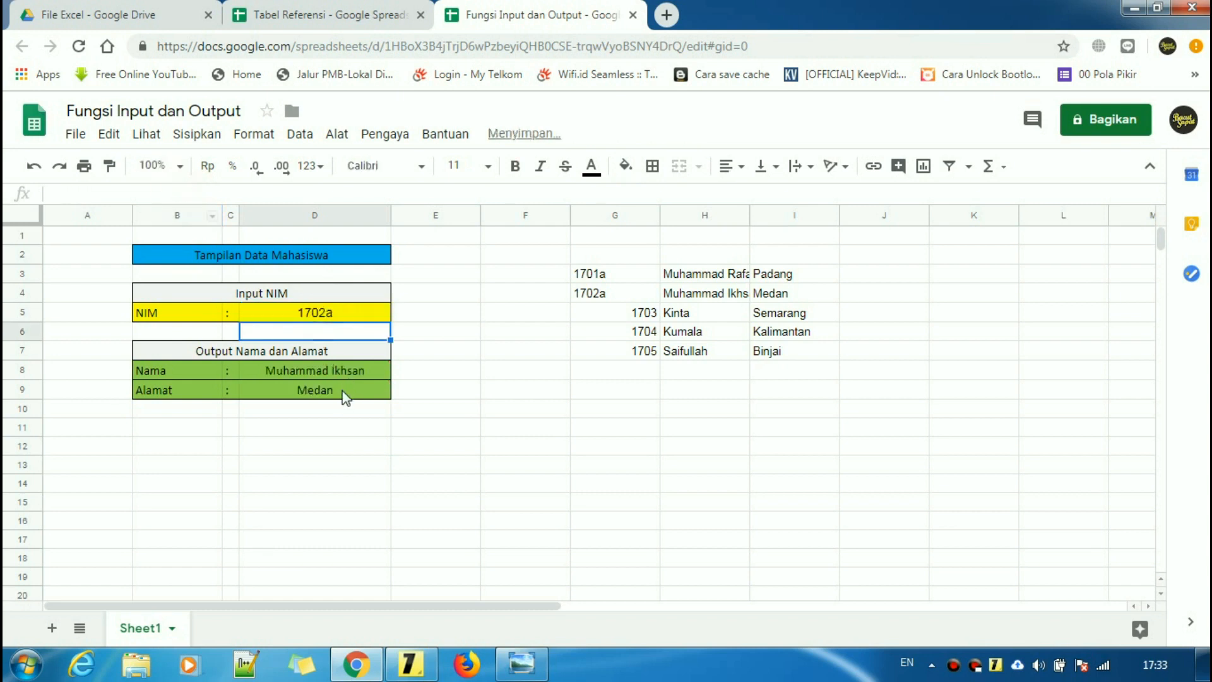
pyautogui.click(346, 409)
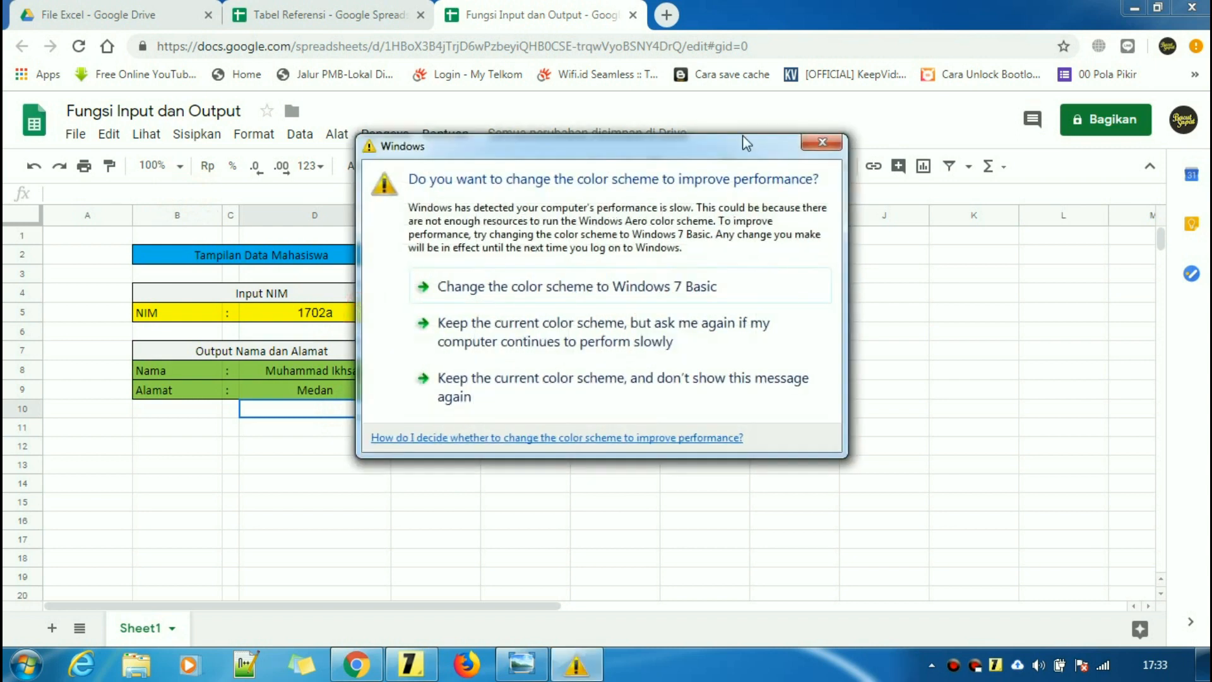
pyautogui.click(816, 145)
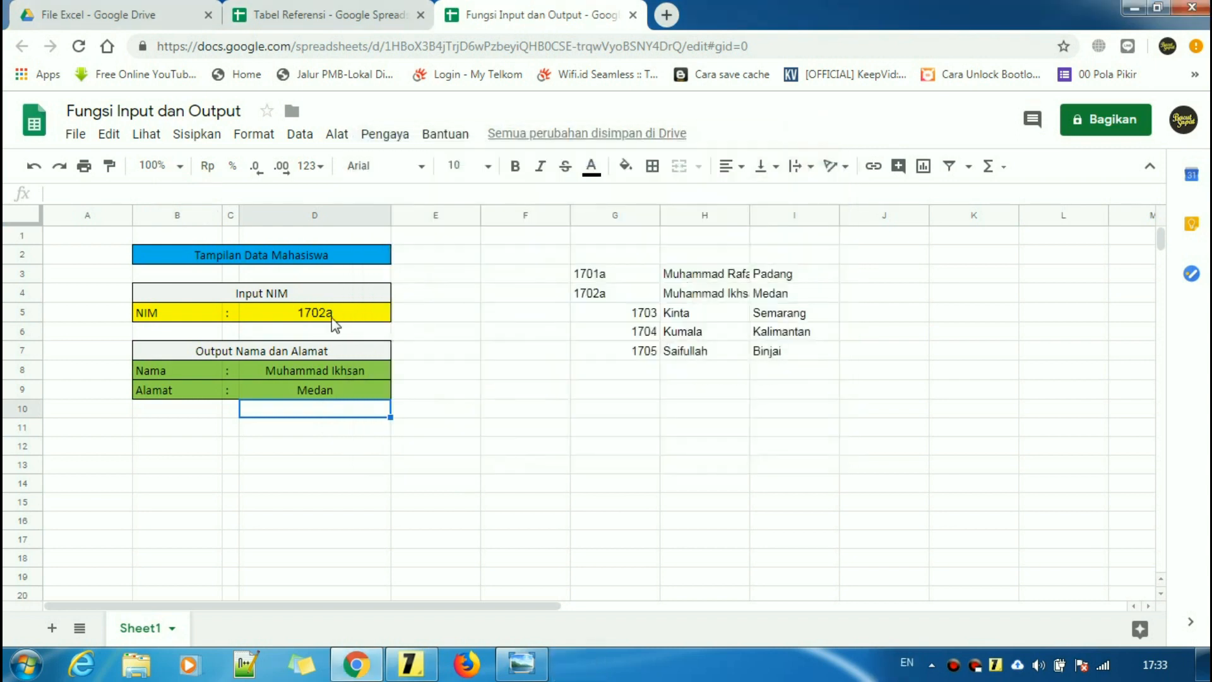
# - Recheck D5 against the returned student name and Medan address
pyautogui.click(331, 317)
pyautogui.click(332, 433)
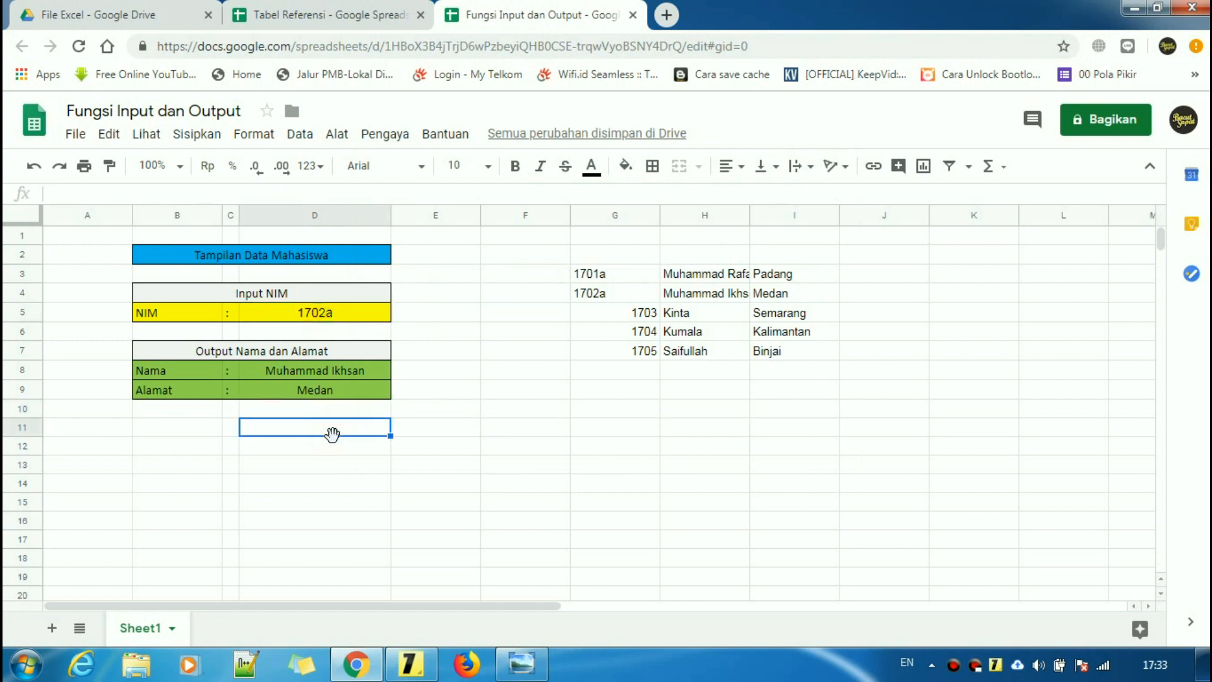
pyautogui.click(349, 315)
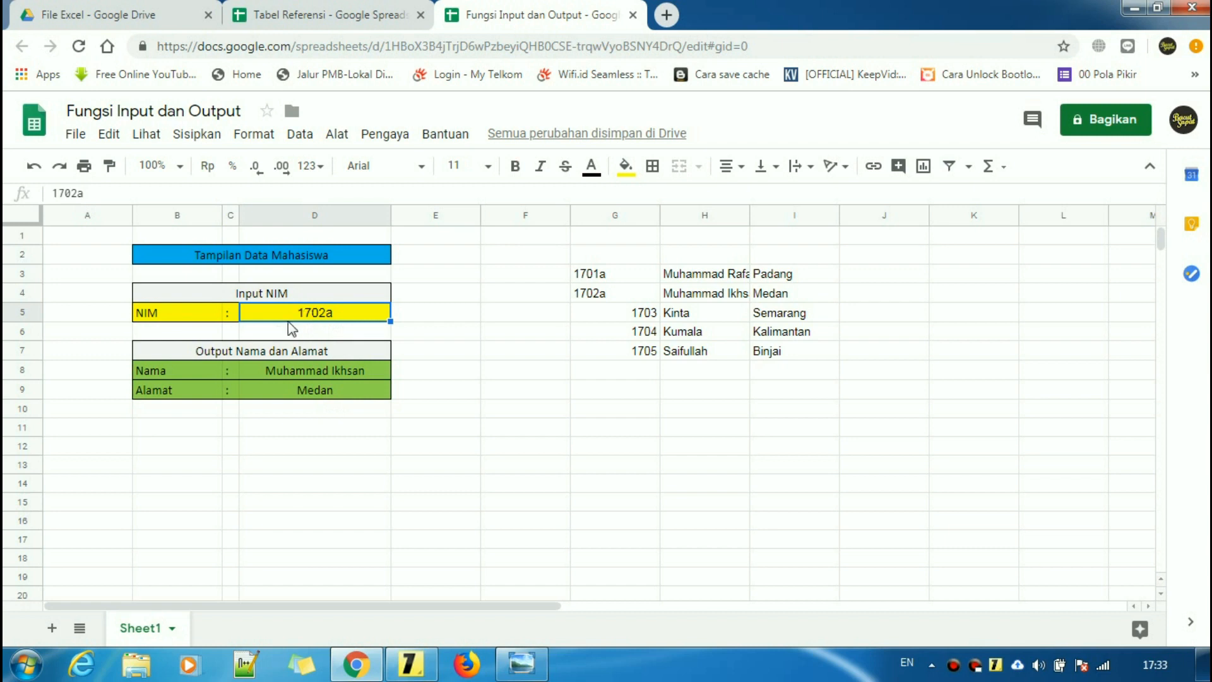
pyautogui.click(318, 409)
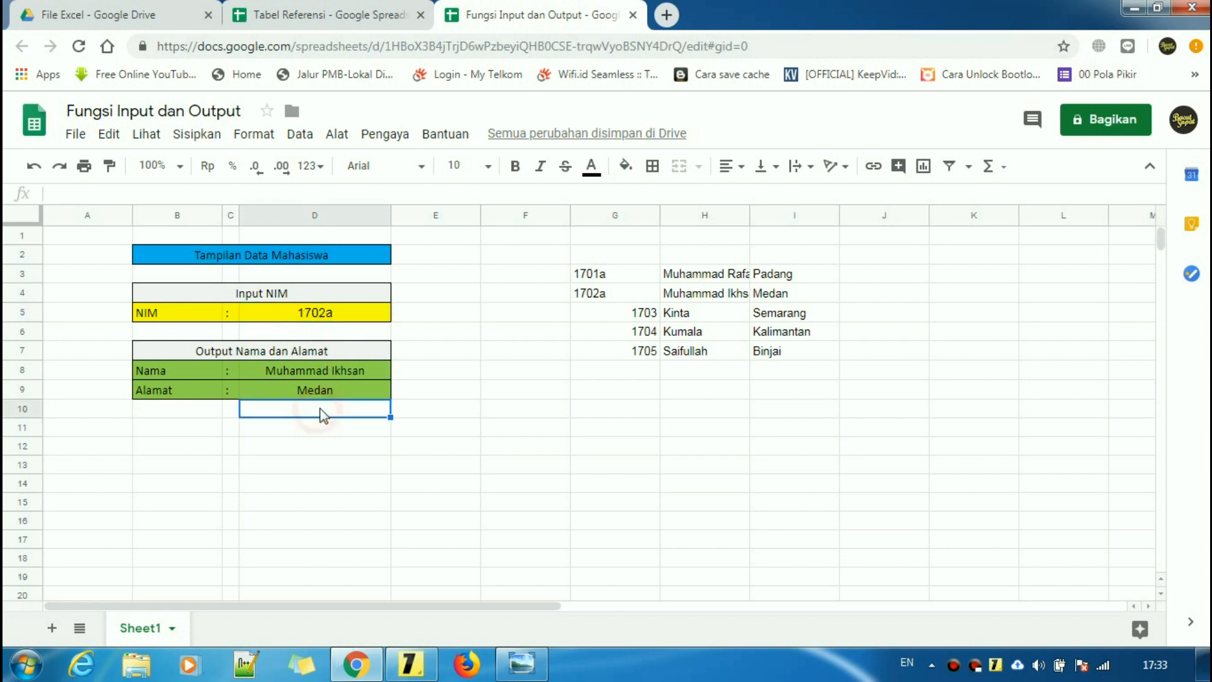
pyautogui.click(347, 315)
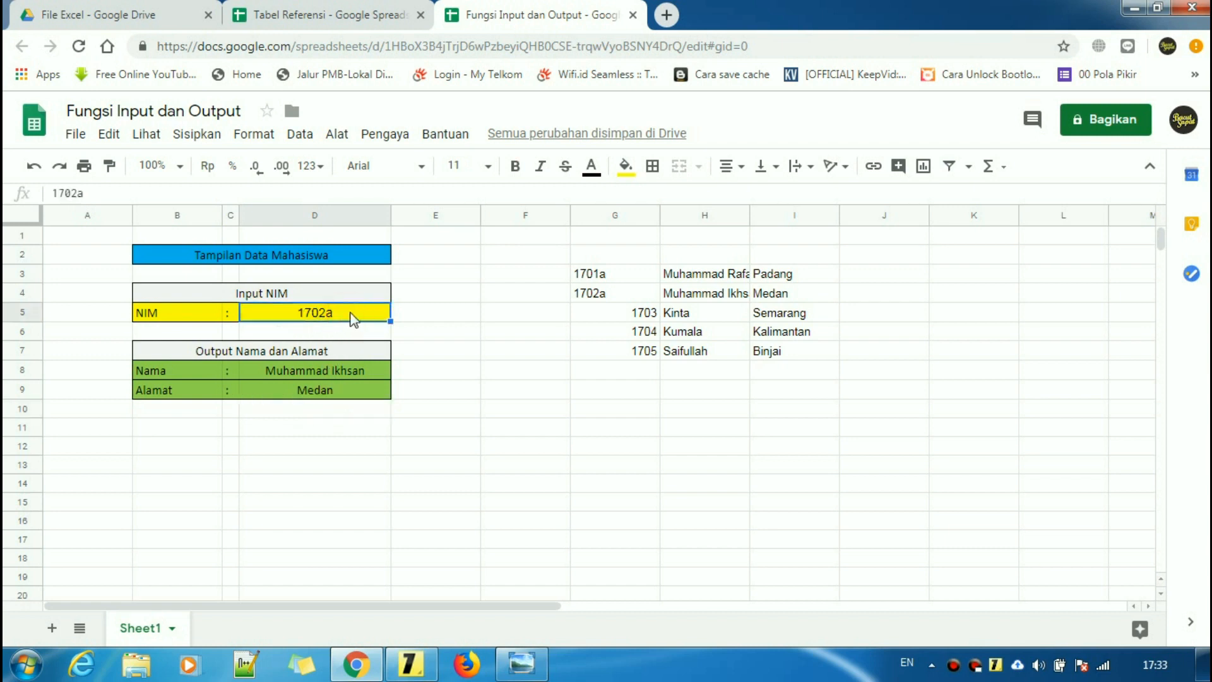
pyautogui.click(379, 411)
pyautogui.click(347, 314)
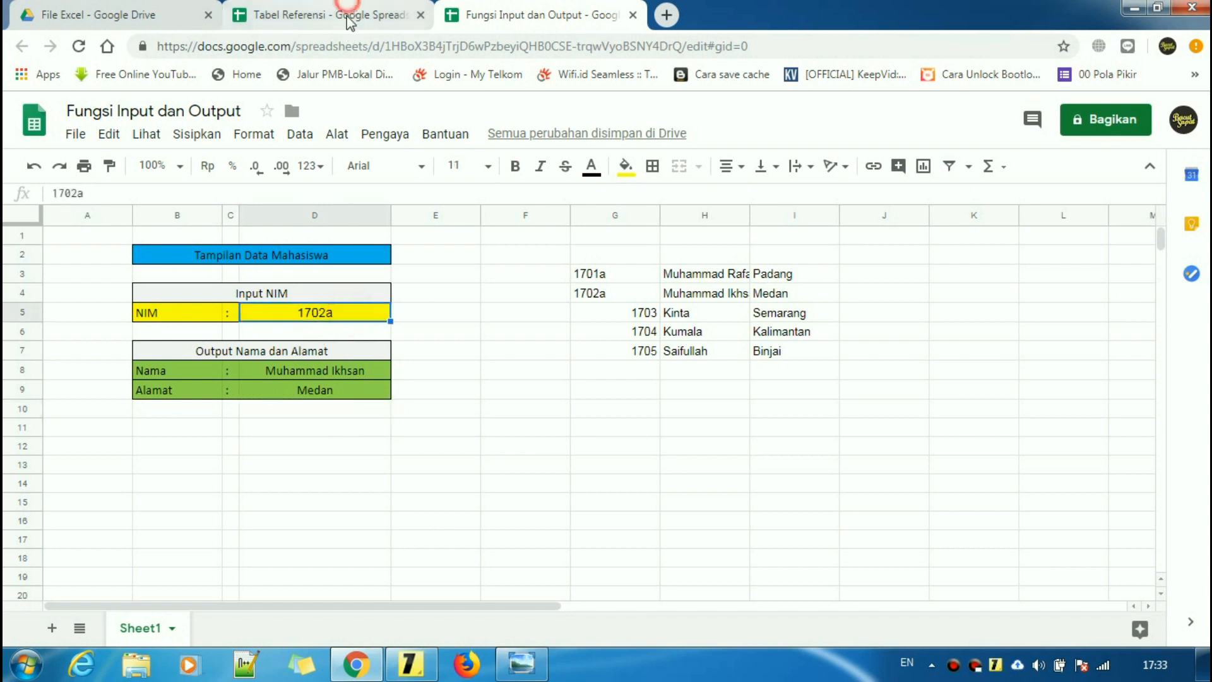
# - Restore the reference NIMs 1701a and 1702a to 1701 and 1702
pyautogui.click(349, 9)
pyautogui.click(230, 301)
pyautogui.click(151, 193)
pyautogui.press('BackSpace')
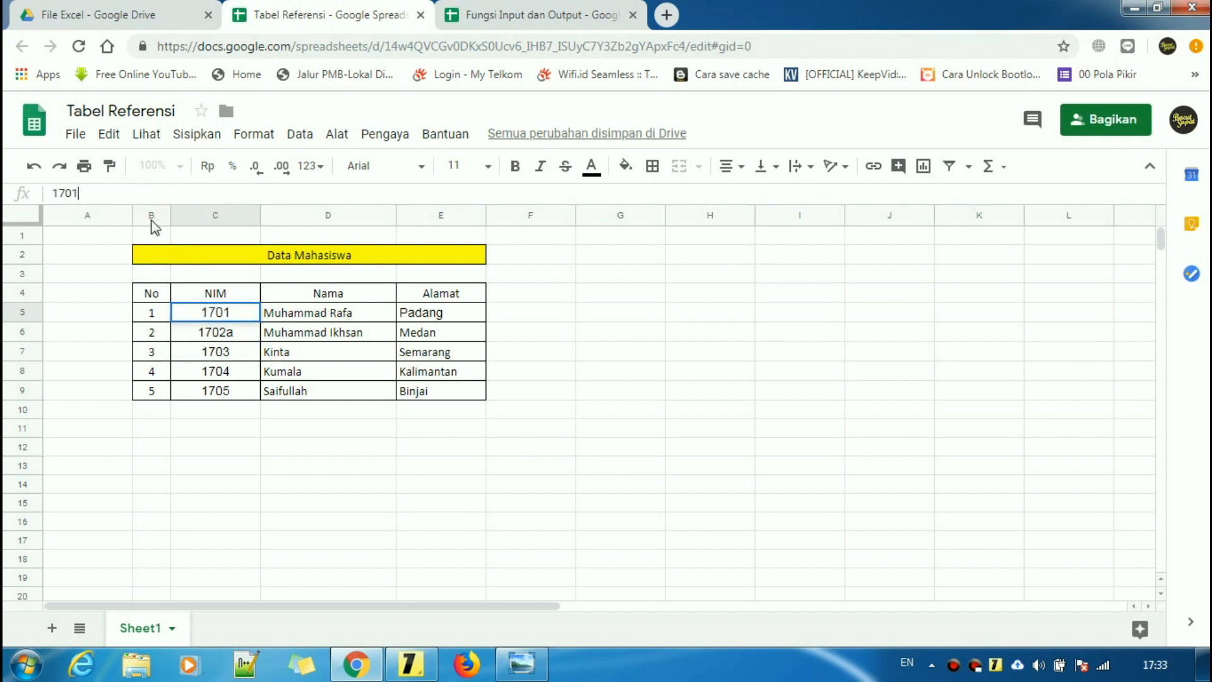
pyautogui.press('Return')
pyautogui.click(153, 191)
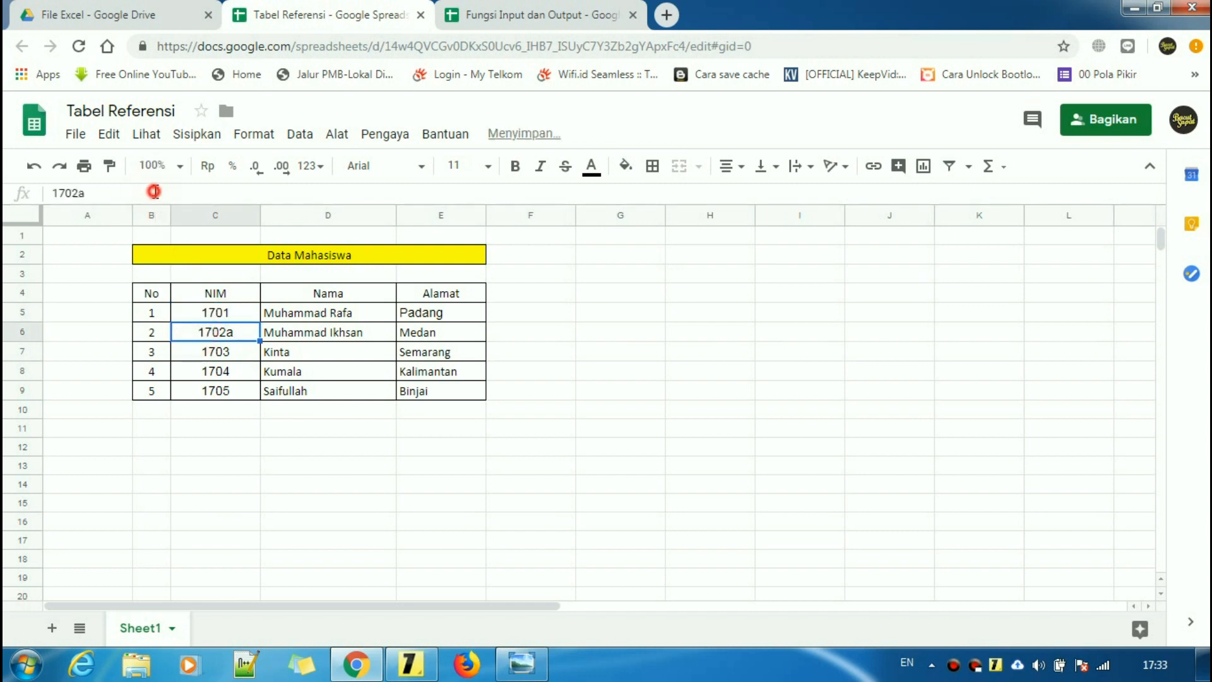
pyautogui.press('BackSpace')
pyautogui.click(311, 464)
# - Inspect the Nama and Alamat lookup formulas on the output sheet
pyautogui.click(537, 15)
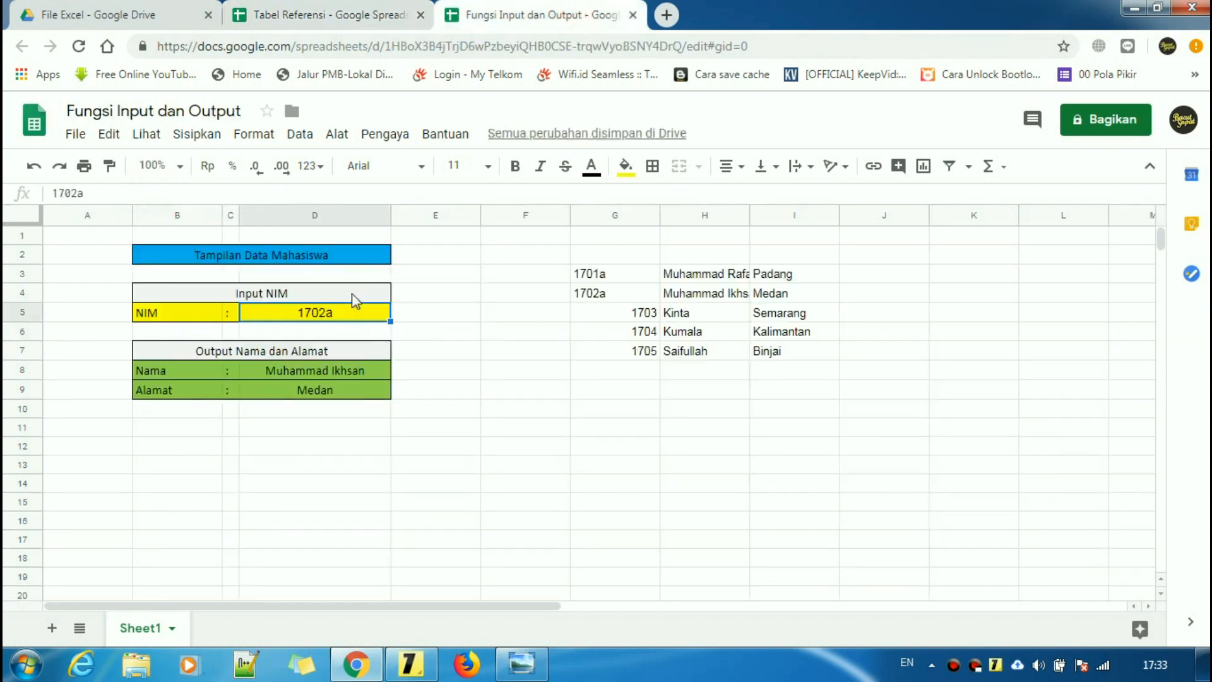
pyautogui.click(319, 409)
pyautogui.click(328, 377)
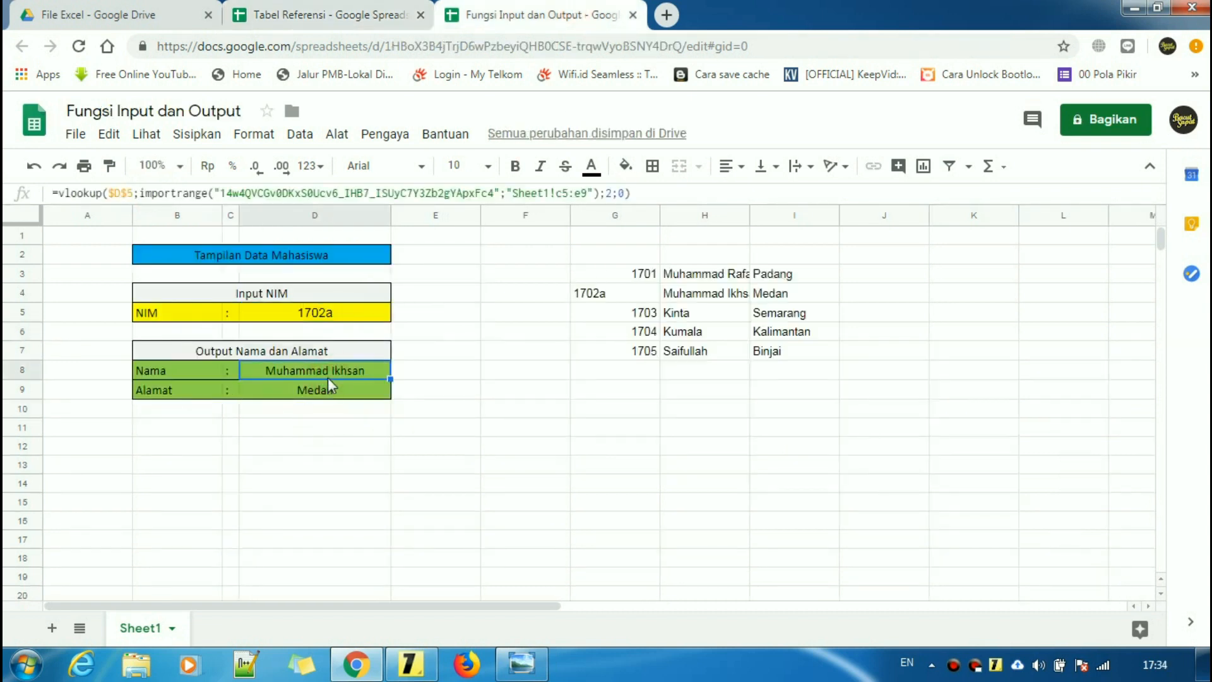
pyautogui.click(331, 394)
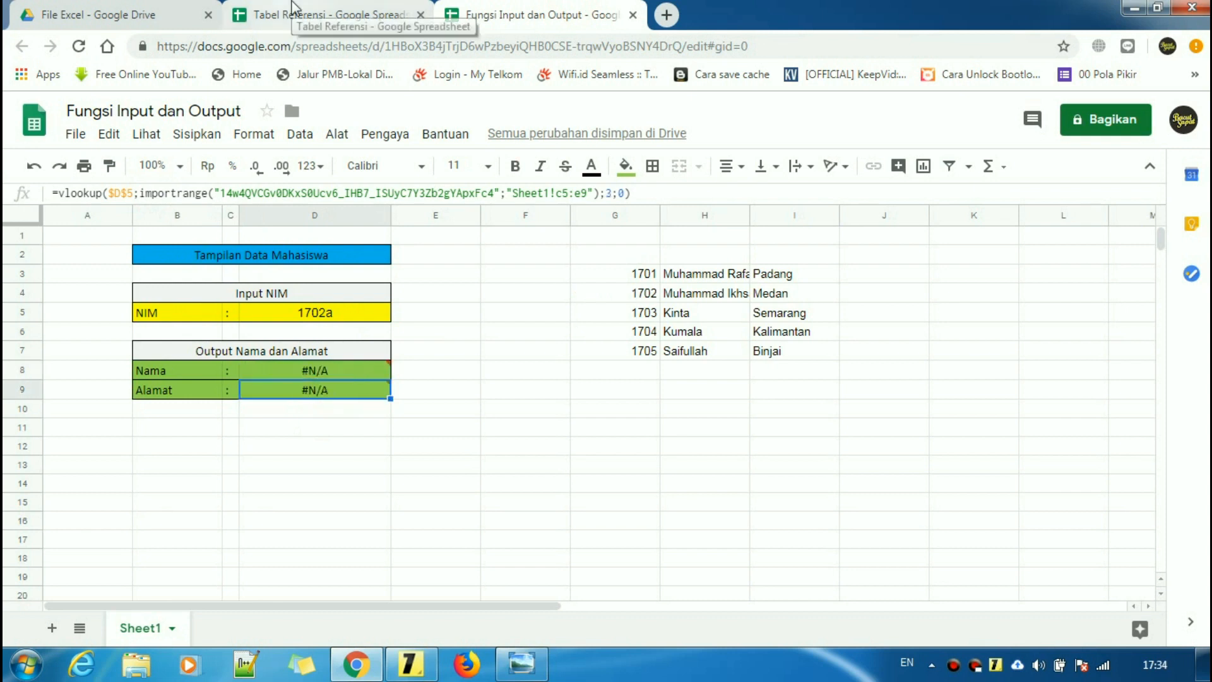
# - Remove the trailing 'a' so NIM input D5 reads 1702 again
pyautogui.click(309, 319)
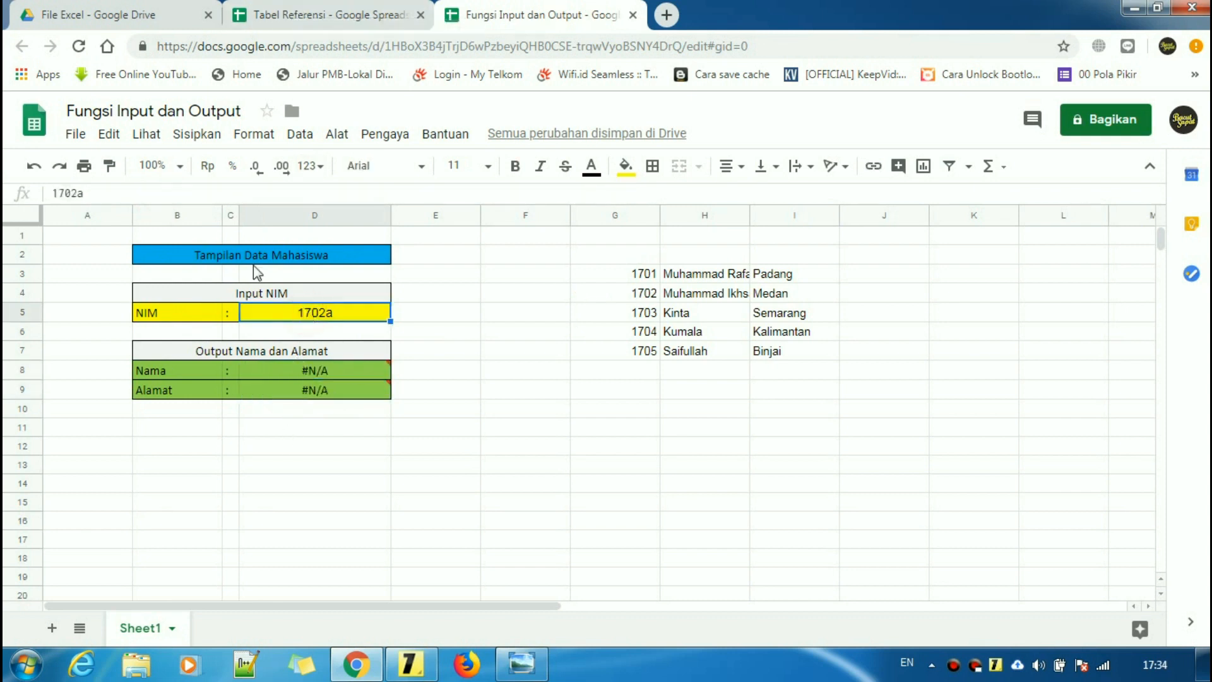
pyautogui.click(155, 194)
pyautogui.press('BackSpace')
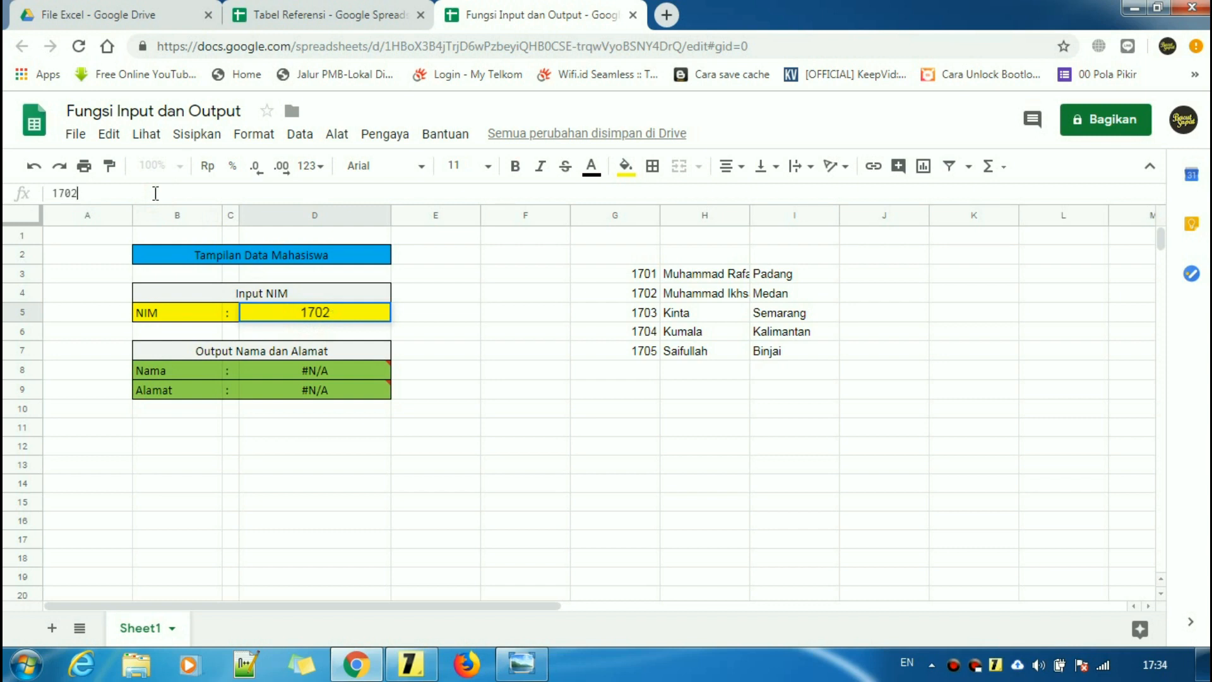
pyautogui.press('Return')
pyautogui.click(330, 451)
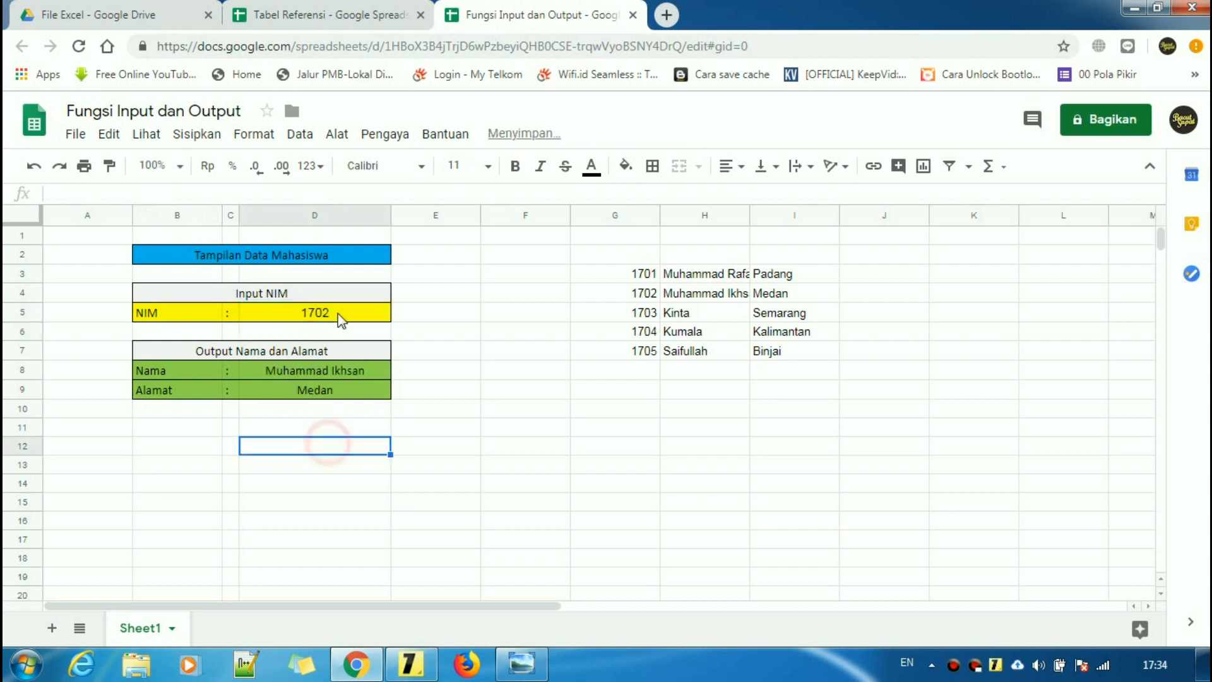
pyautogui.click(339, 311)
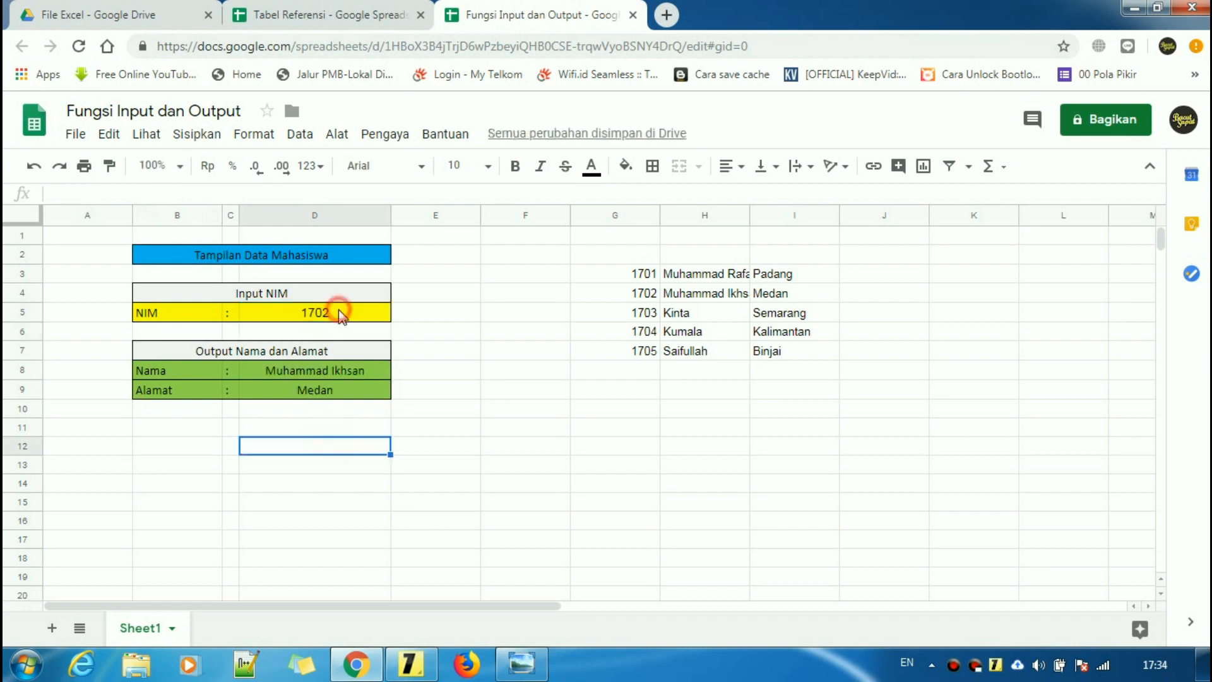
# - Give D5 the custom number format 0 via Format angka kustom
pyautogui.click(243, 142)
pyautogui.moveTo(290, 165)
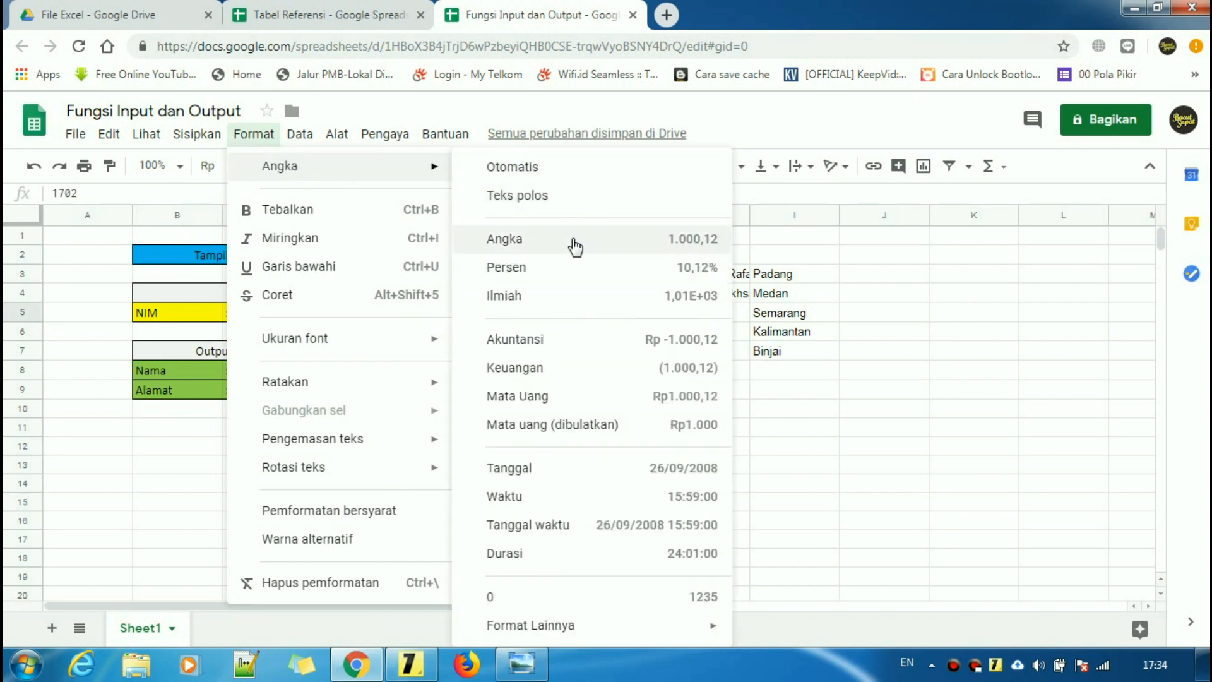
pyautogui.click(258, 132)
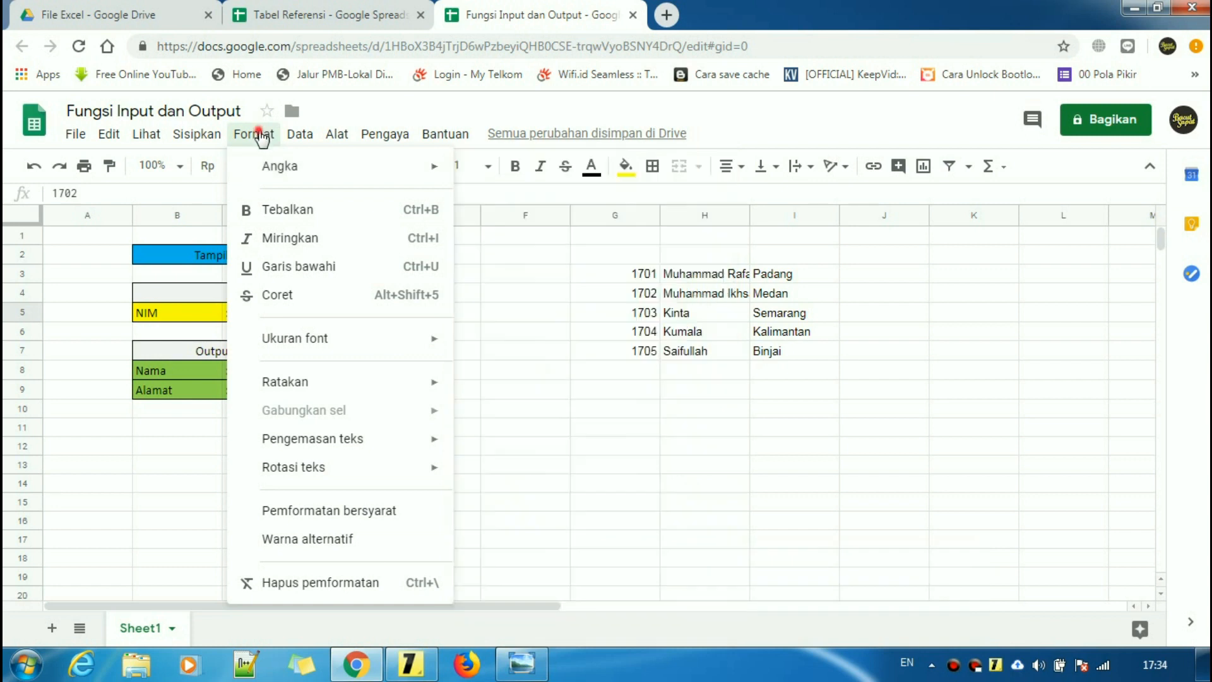
pyautogui.click(255, 133)
pyautogui.moveTo(359, 174)
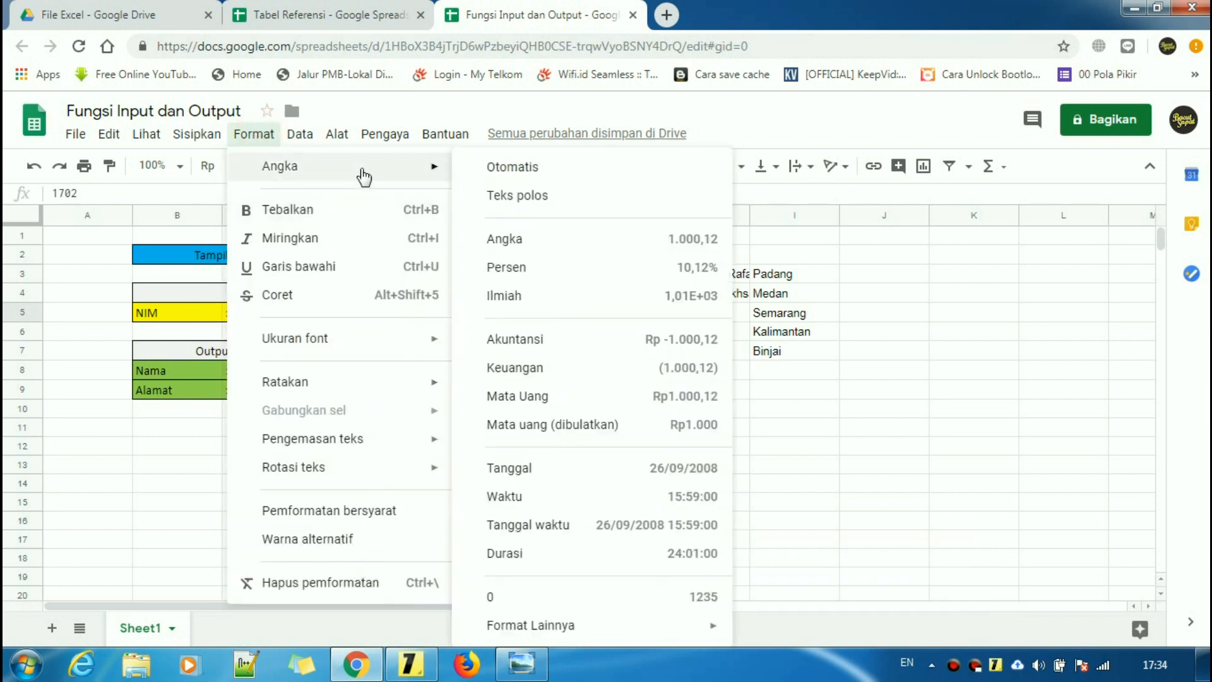
pyautogui.click(559, 625)
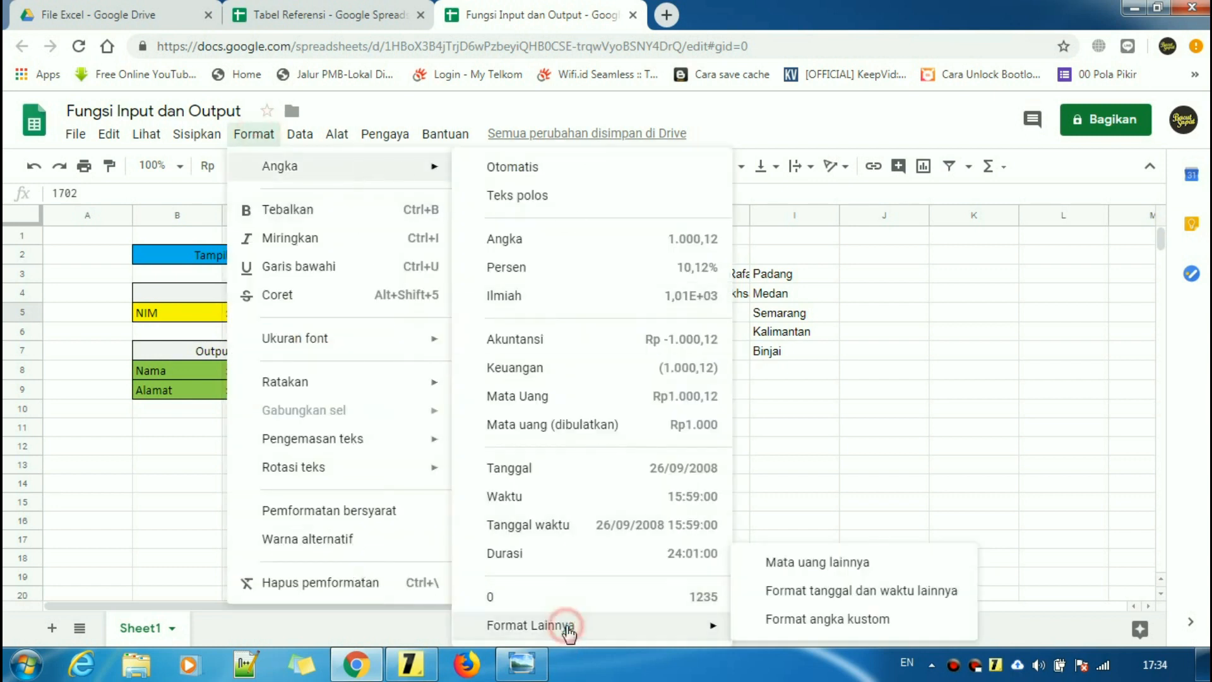
pyautogui.click(809, 621)
pyautogui.click(487, 267)
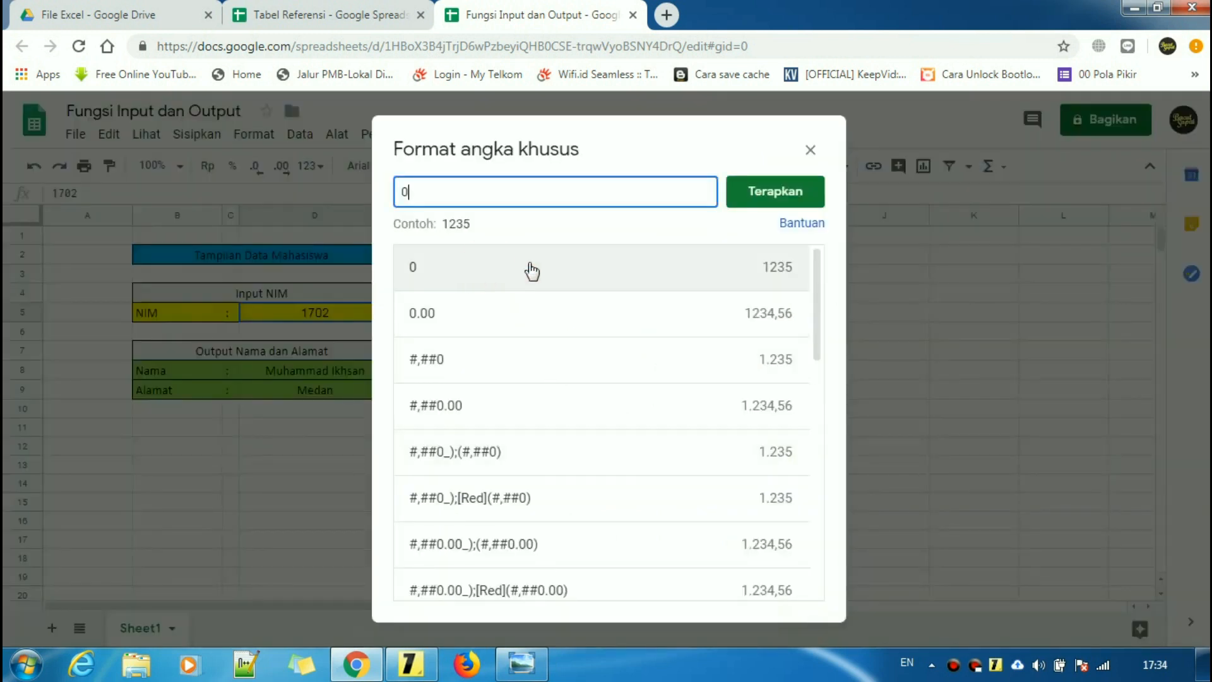
pyautogui.click(775, 191)
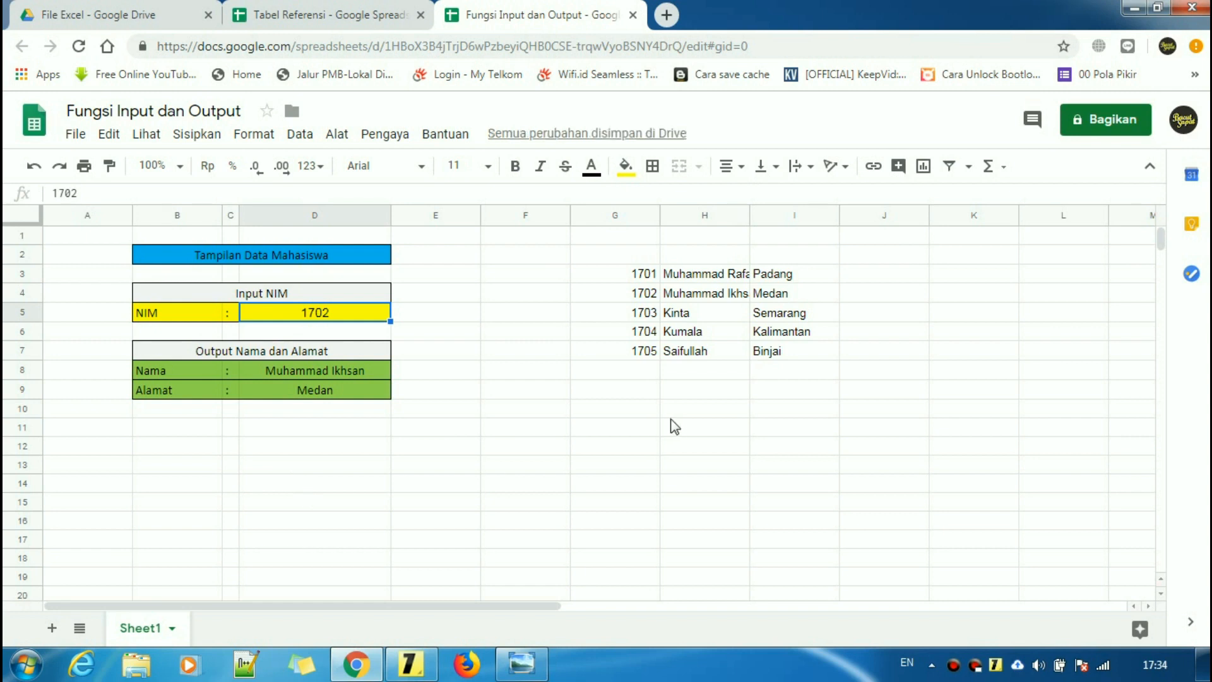
# - Inspect the IMPORTRANGE formula in G3 and the imported NIM 1705 in G7
pyautogui.click(654, 278)
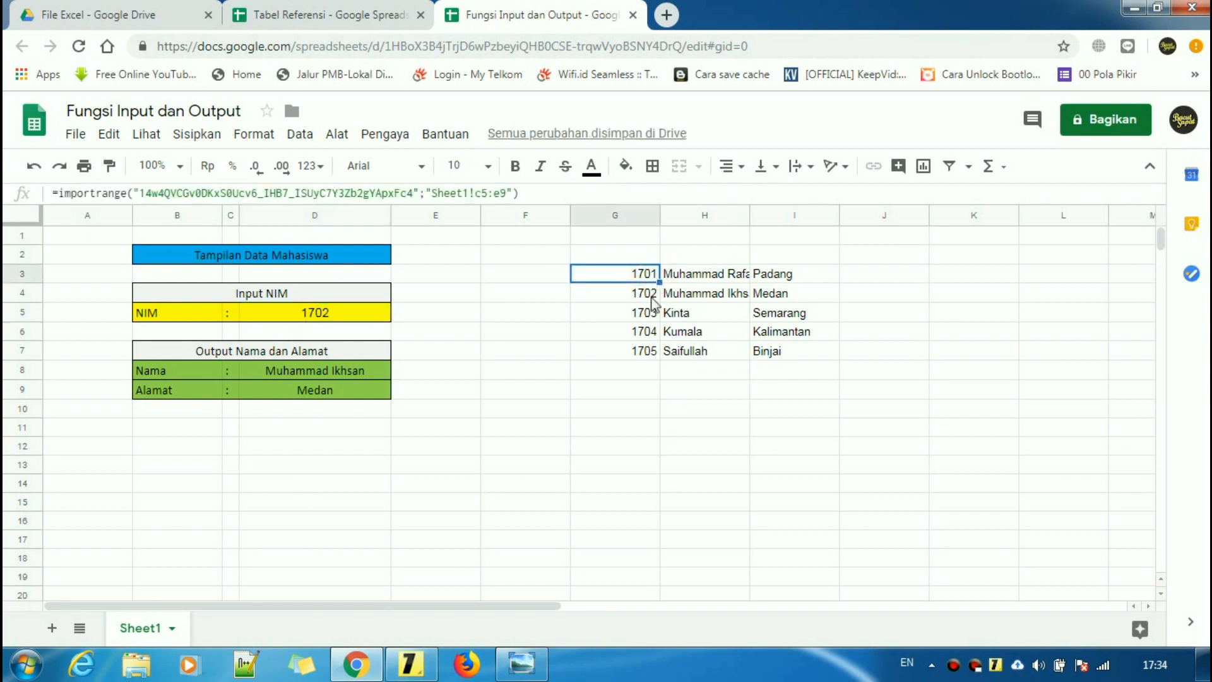
pyautogui.click(650, 360)
pyautogui.click(628, 408)
pyautogui.click(631, 274)
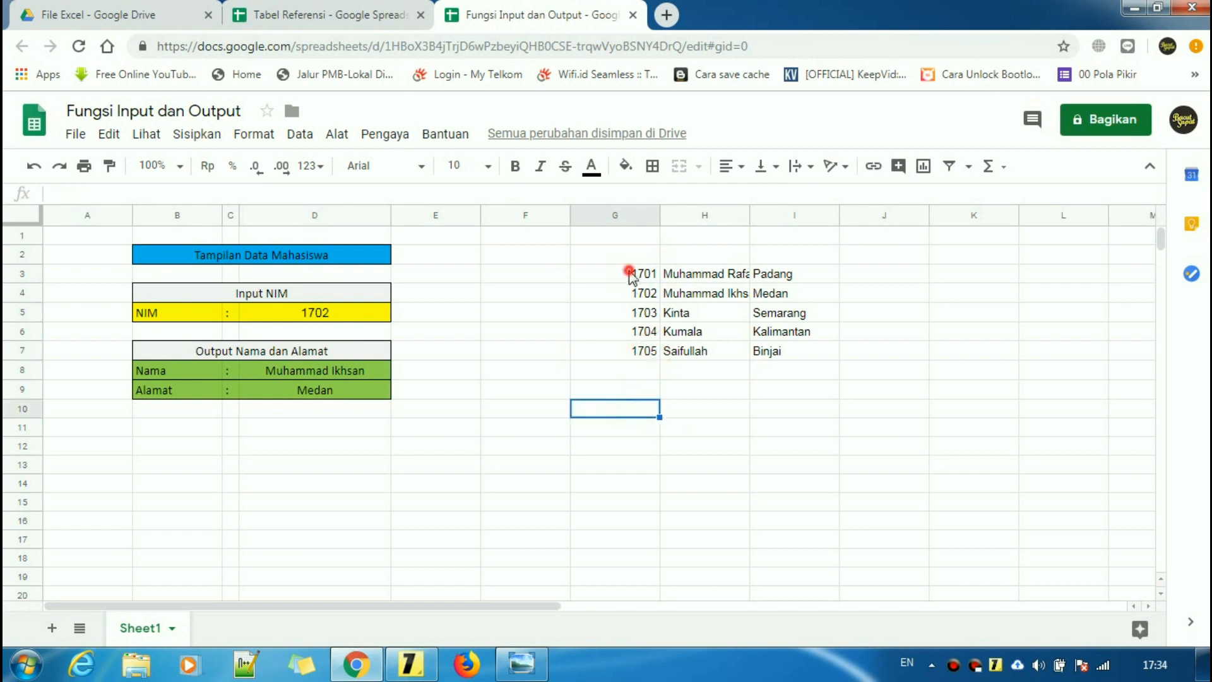
pyautogui.click(618, 349)
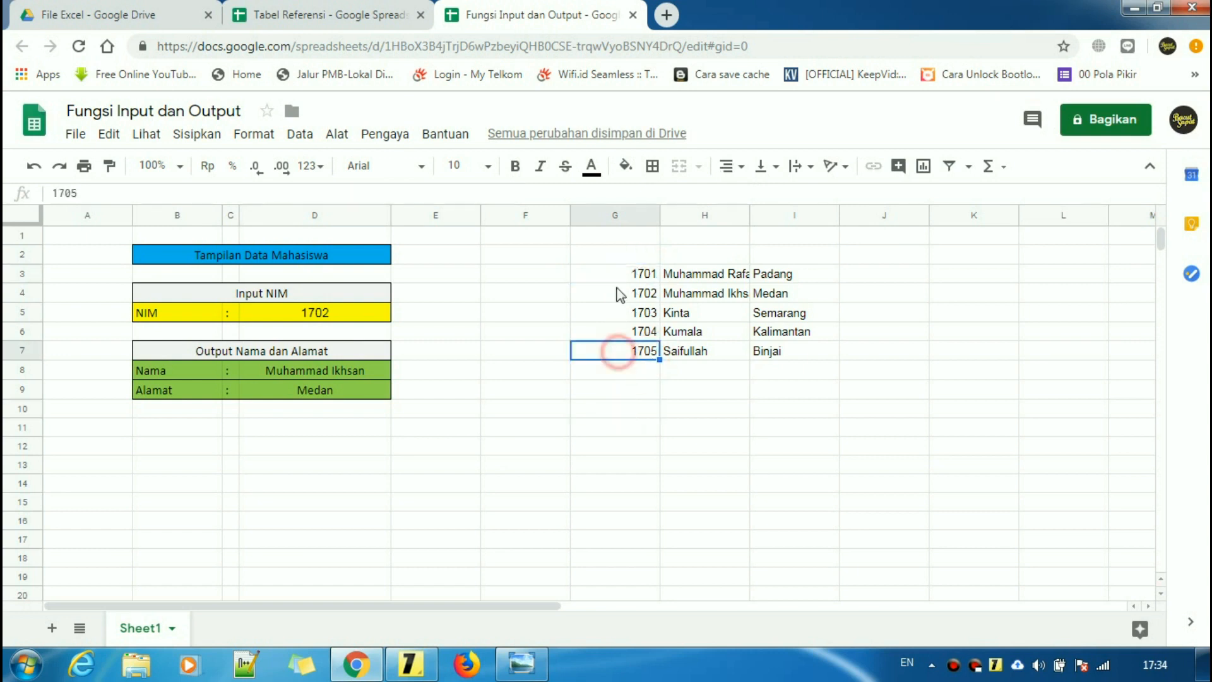
pyautogui.click(625, 274)
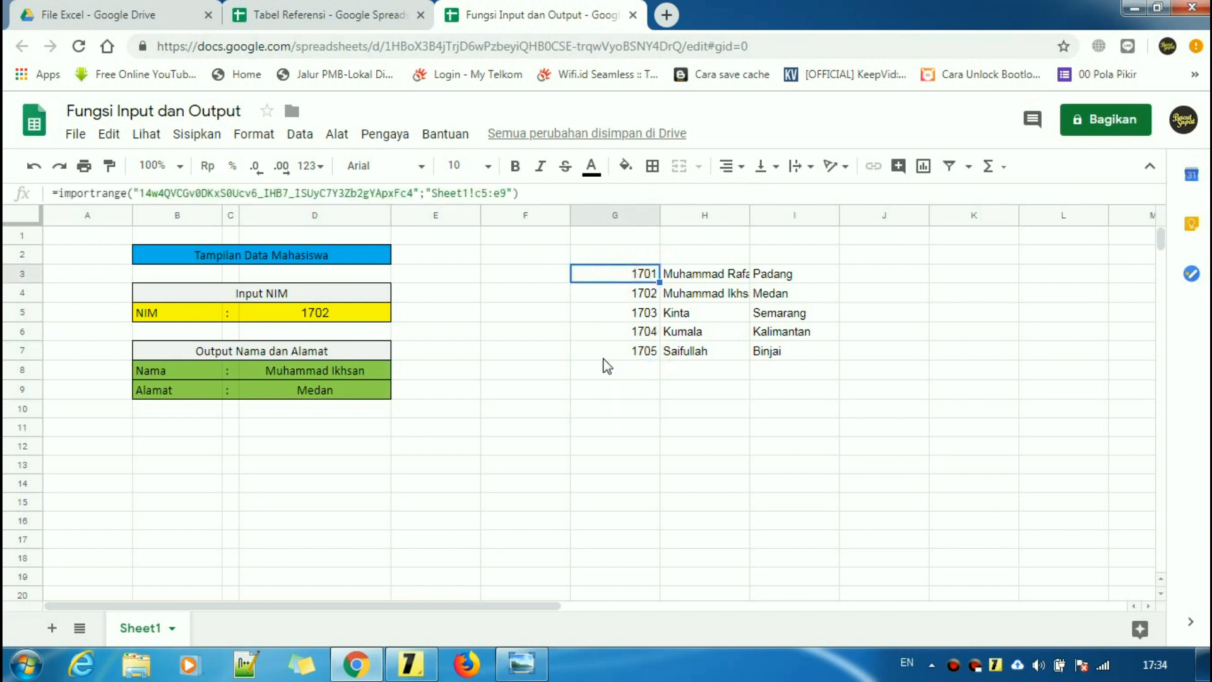
pyautogui.click(634, 360)
pyautogui.click(626, 275)
pyautogui.click(535, 279)
pyautogui.write('a')
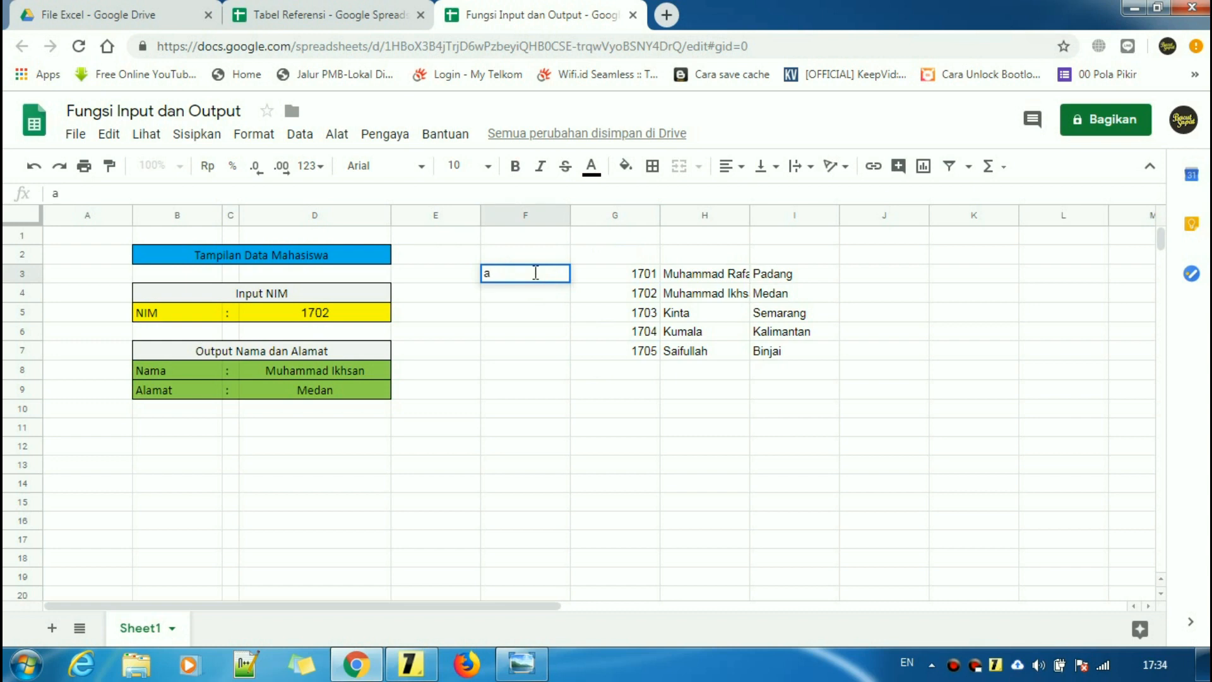
pyautogui.press('Return')
pyautogui.doubleClick(533, 300)
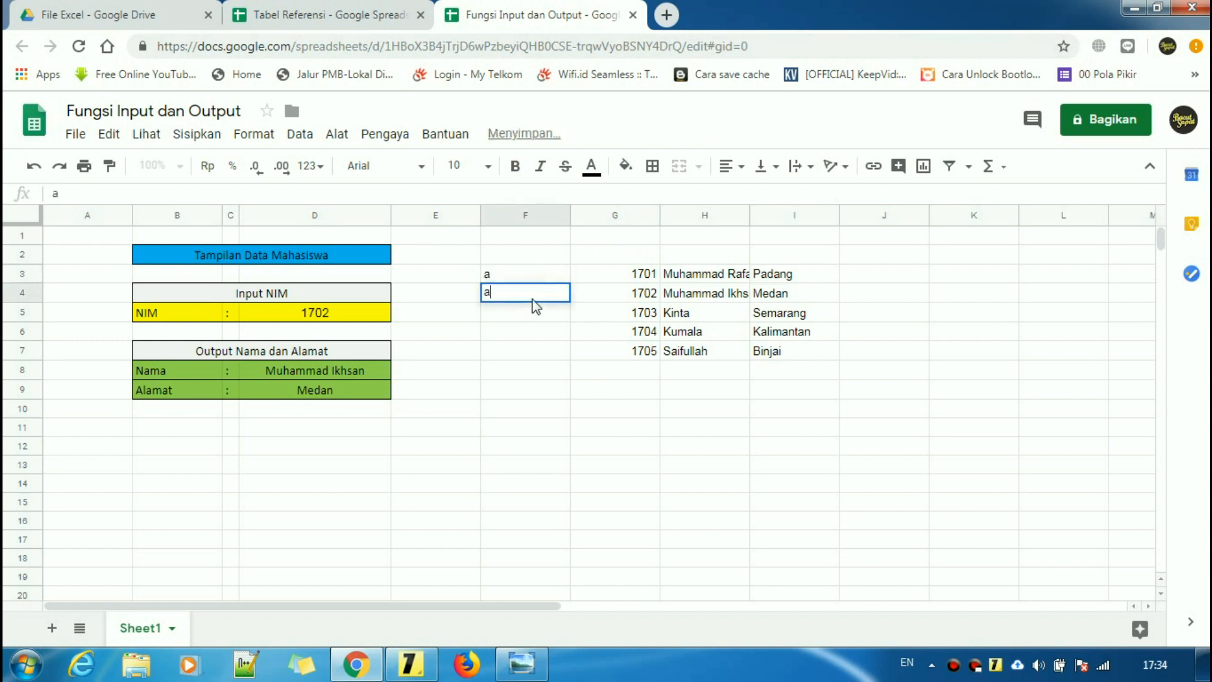
pyautogui.write('b')
pyautogui.press('Return')
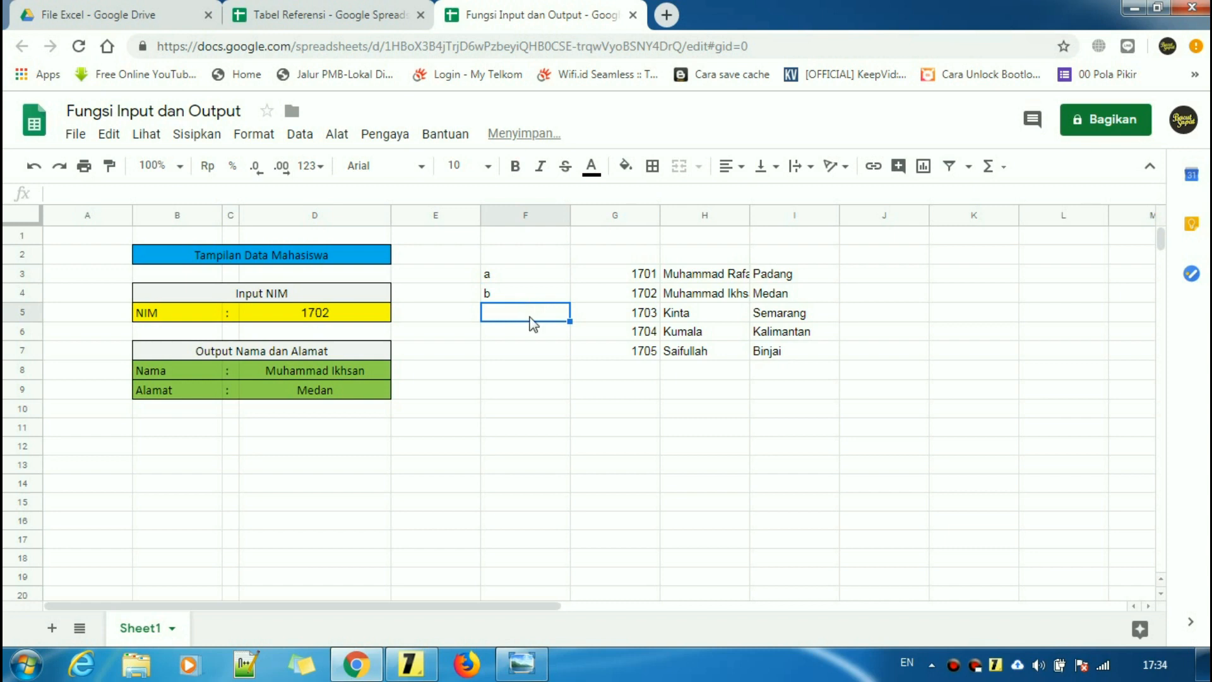
pyautogui.write('1')
pyautogui.press('Return')
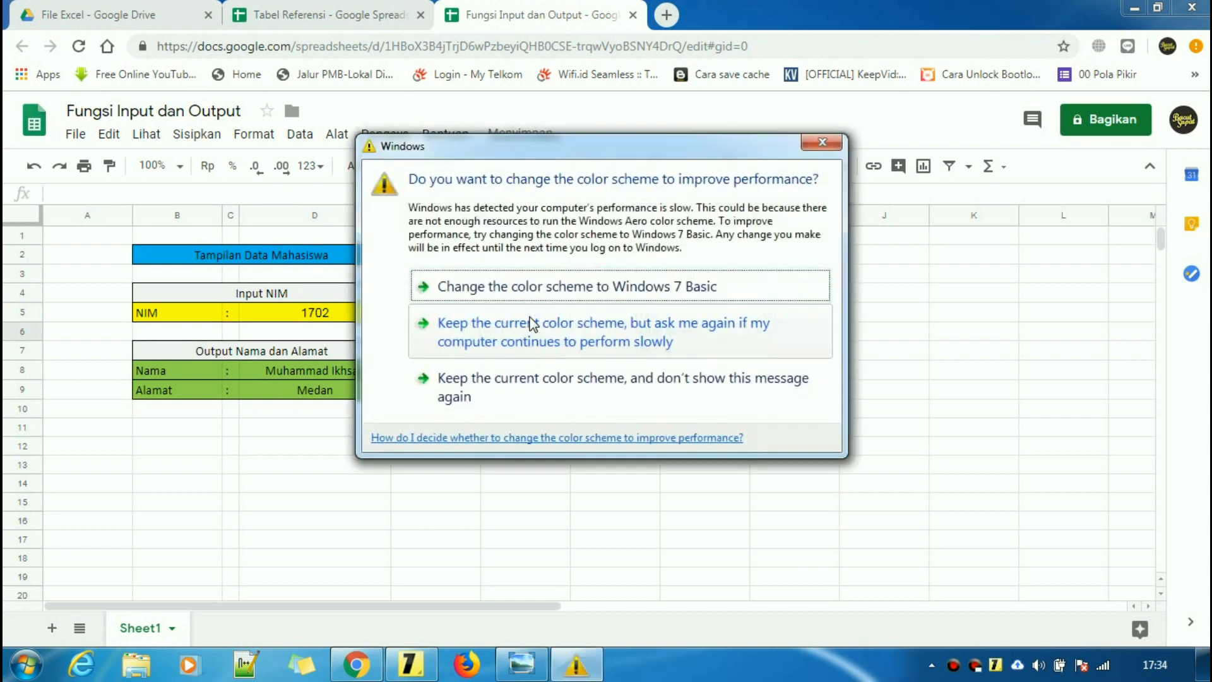
pyautogui.click(592, 346)
pyautogui.click(934, 404)
pyautogui.click(516, 337)
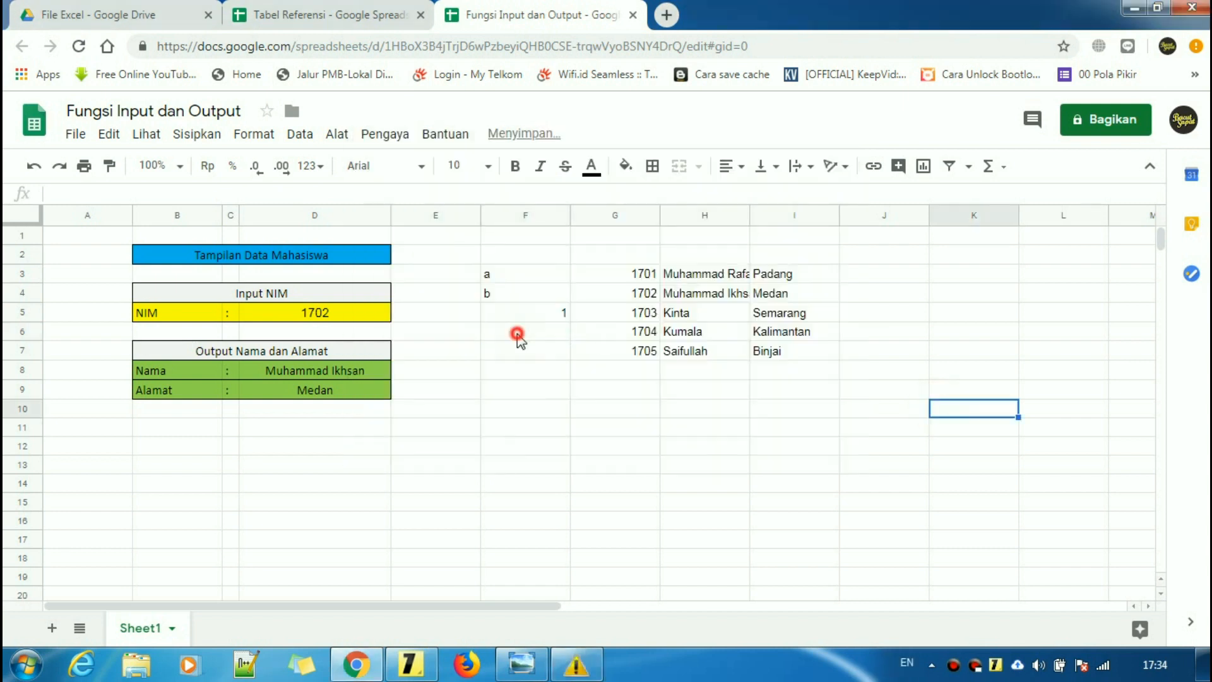
pyautogui.write('2')
pyautogui.press('Return')
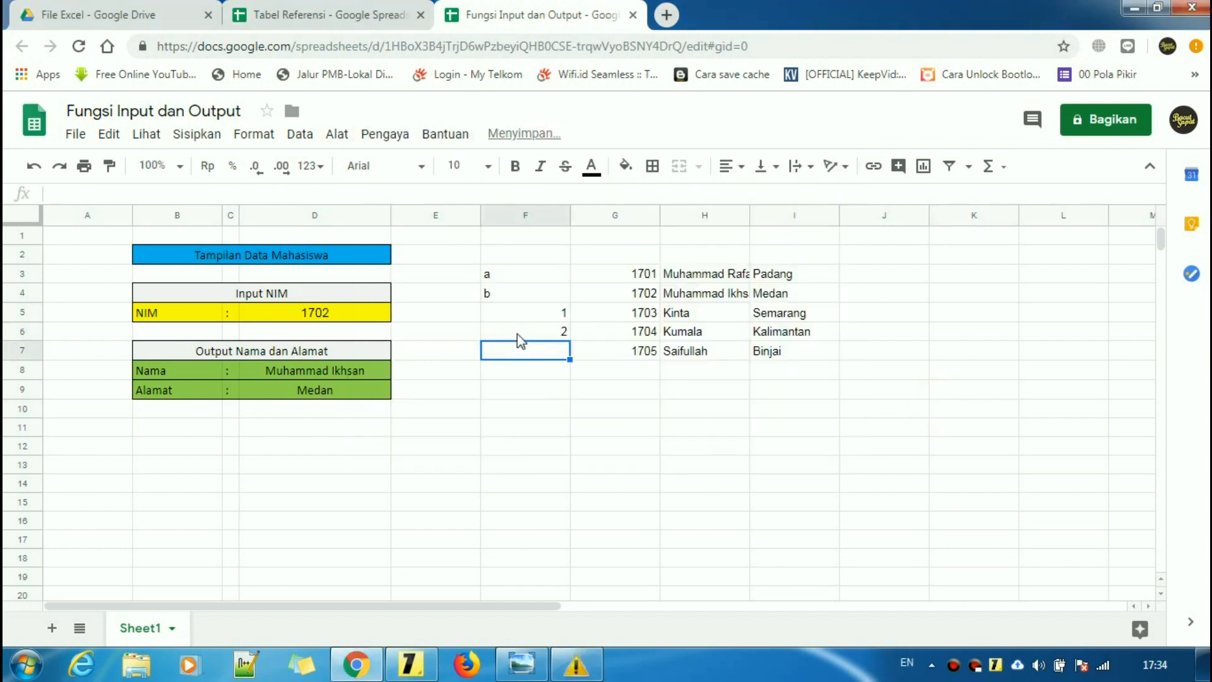
pyautogui.moveTo(541, 273); pyautogui.dragTo(540, 355)
pyautogui.press('Delete')
pyautogui.click(568, 395)
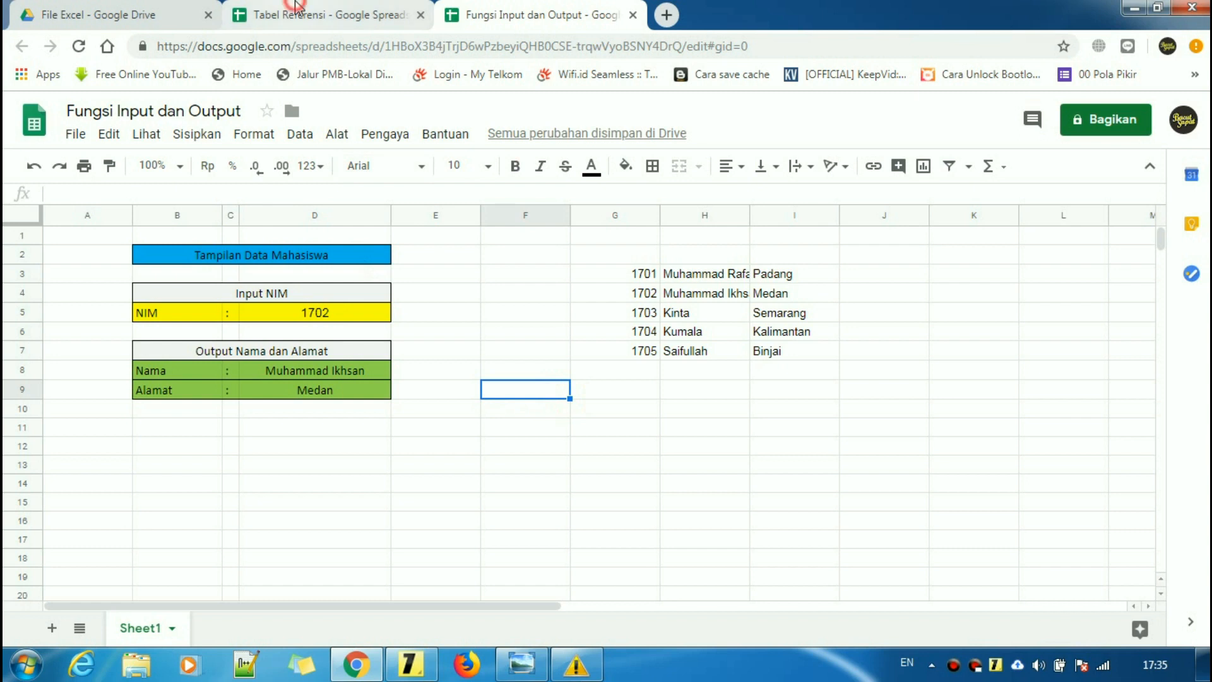
# - Examine Tabel Referensi's NIM values 1701–1705 in C5:C9, then bring back the tutorial sticky note
pyautogui.click(295, 12)
pyautogui.click(208, 450)
pyautogui.click(231, 314)
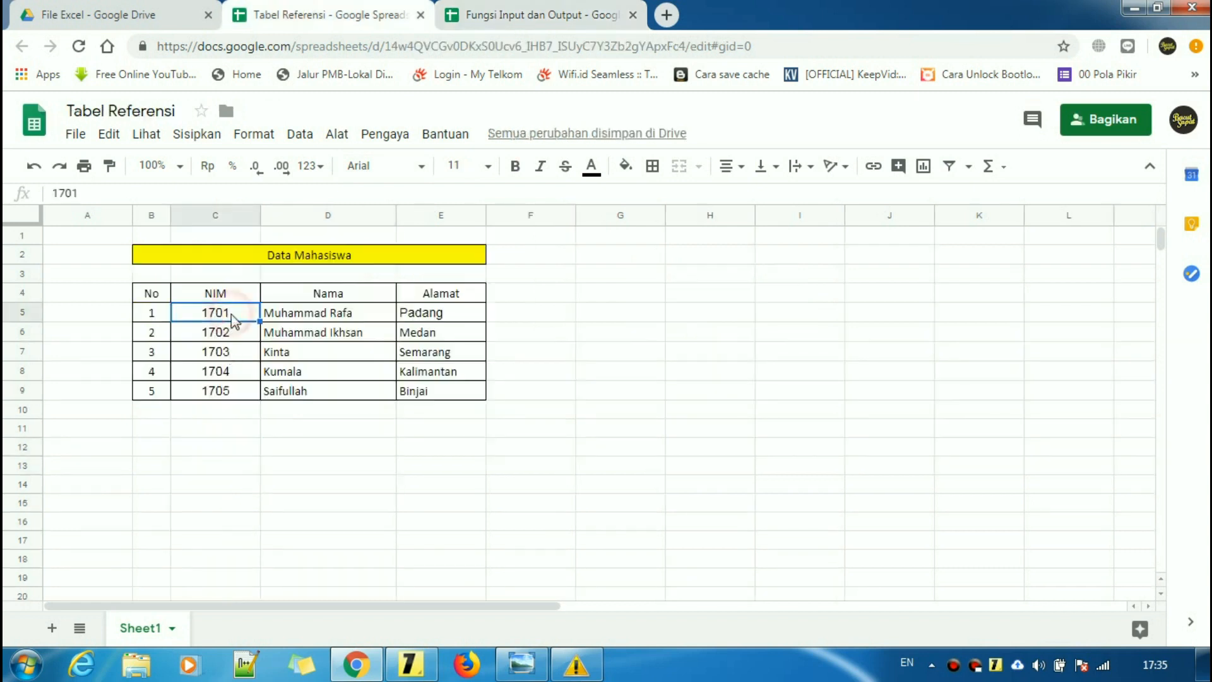
pyautogui.click(226, 390)
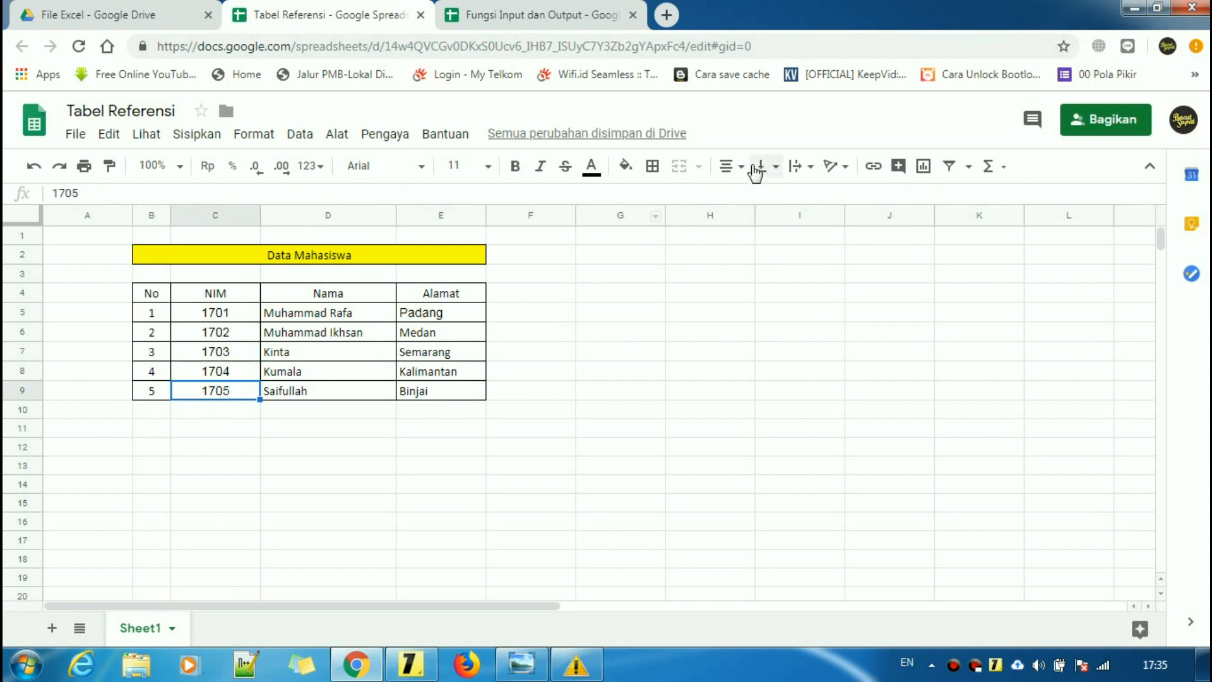
pyautogui.click(731, 165)
pyautogui.click(709, 298)
pyautogui.moveTo(231, 319); pyautogui.dragTo(228, 395)
pyautogui.click(238, 415)
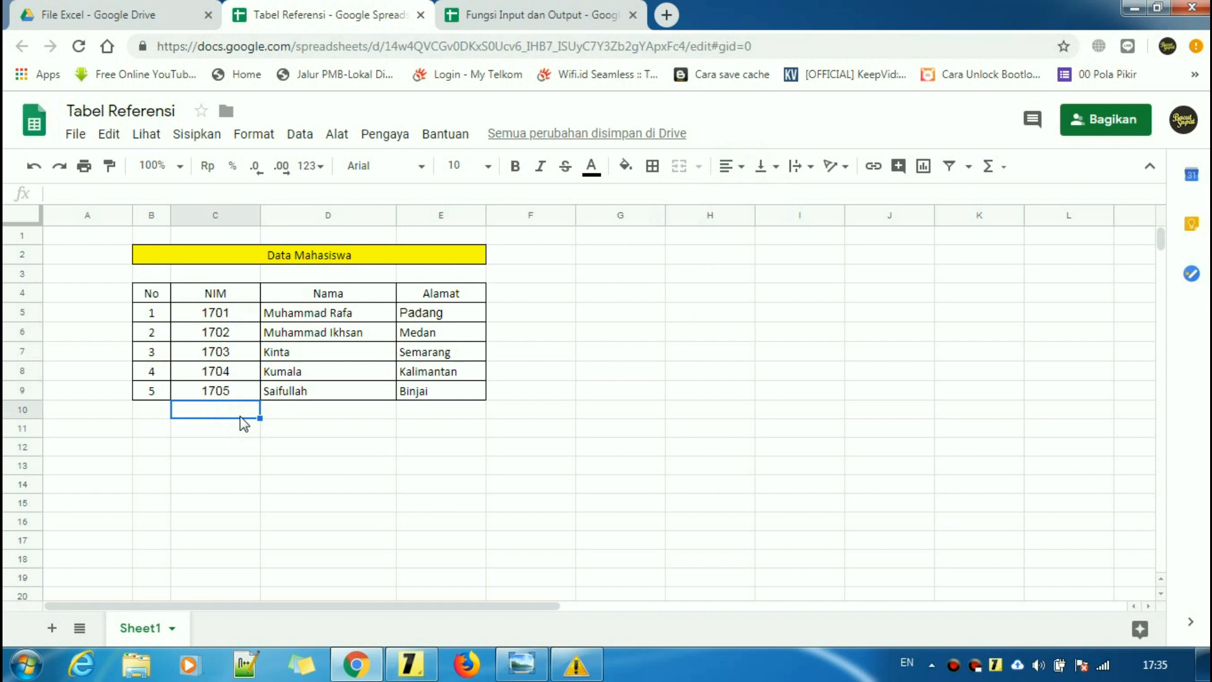
pyautogui.moveTo(217, 316); pyautogui.dragTo(221, 401)
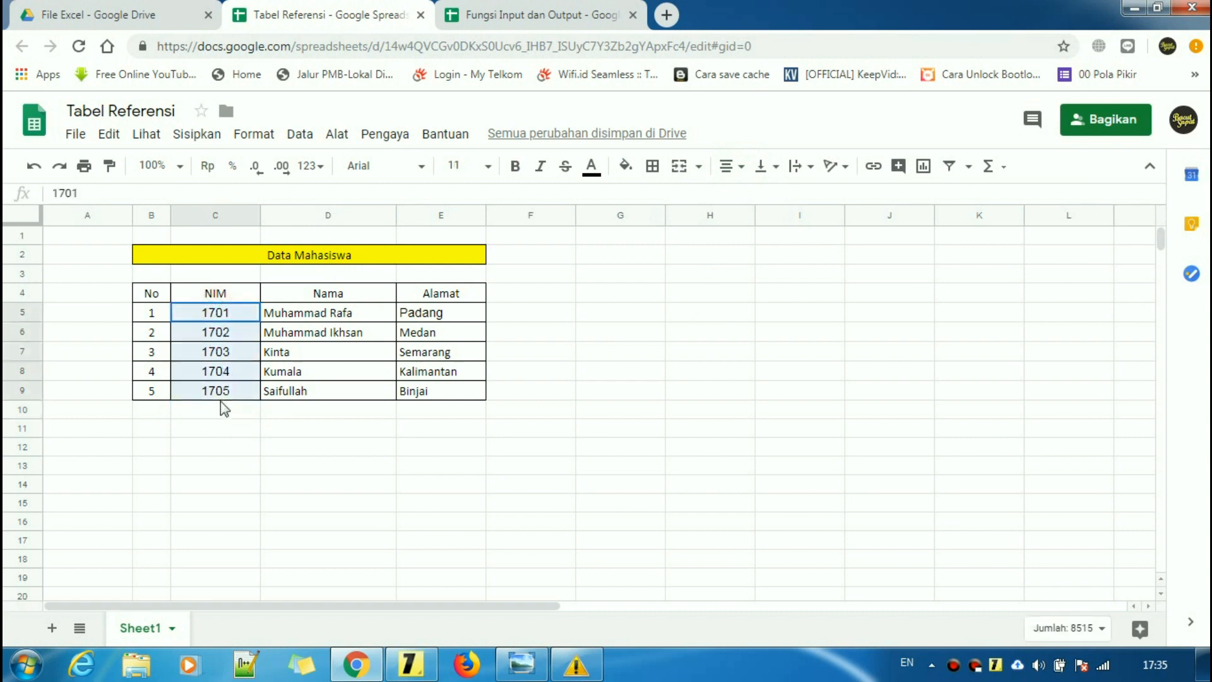
pyautogui.click(253, 490)
pyautogui.click(411, 664)
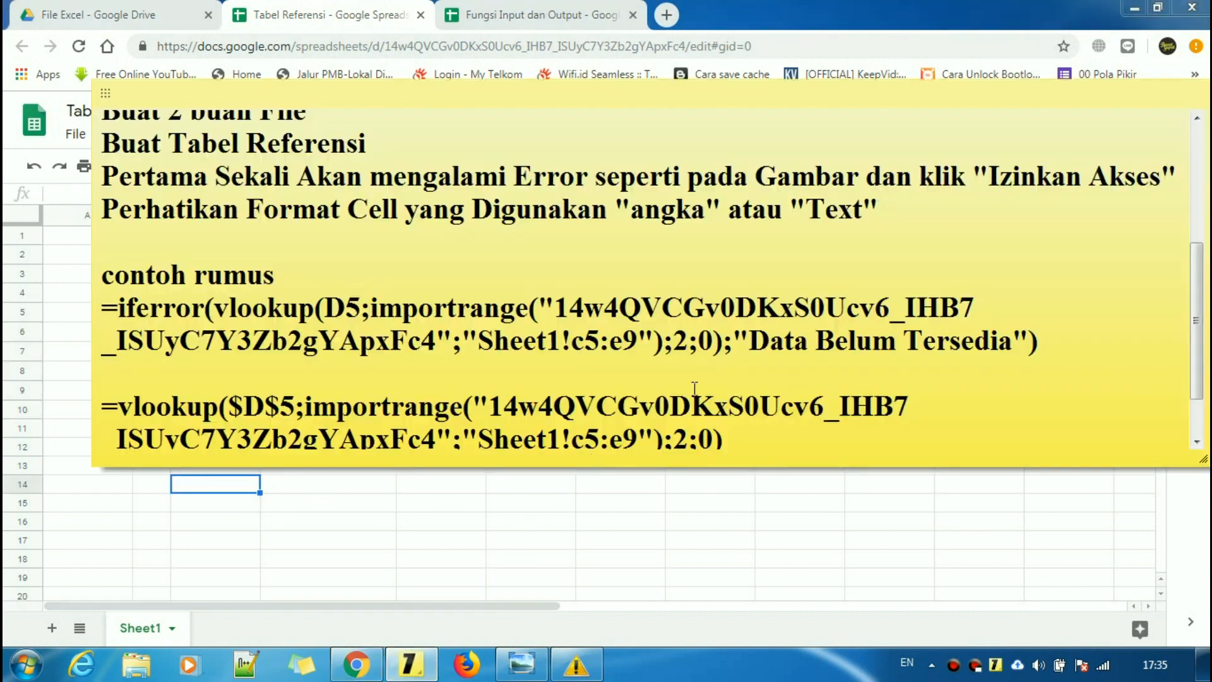
# - Highlight the sticky note's error-tip lines, then bring the #REF! error screenshot to the front
pyautogui.scroll(3, 694, 387)
pyautogui.moveTo(897, 396); pyautogui.dragTo(111, 350)
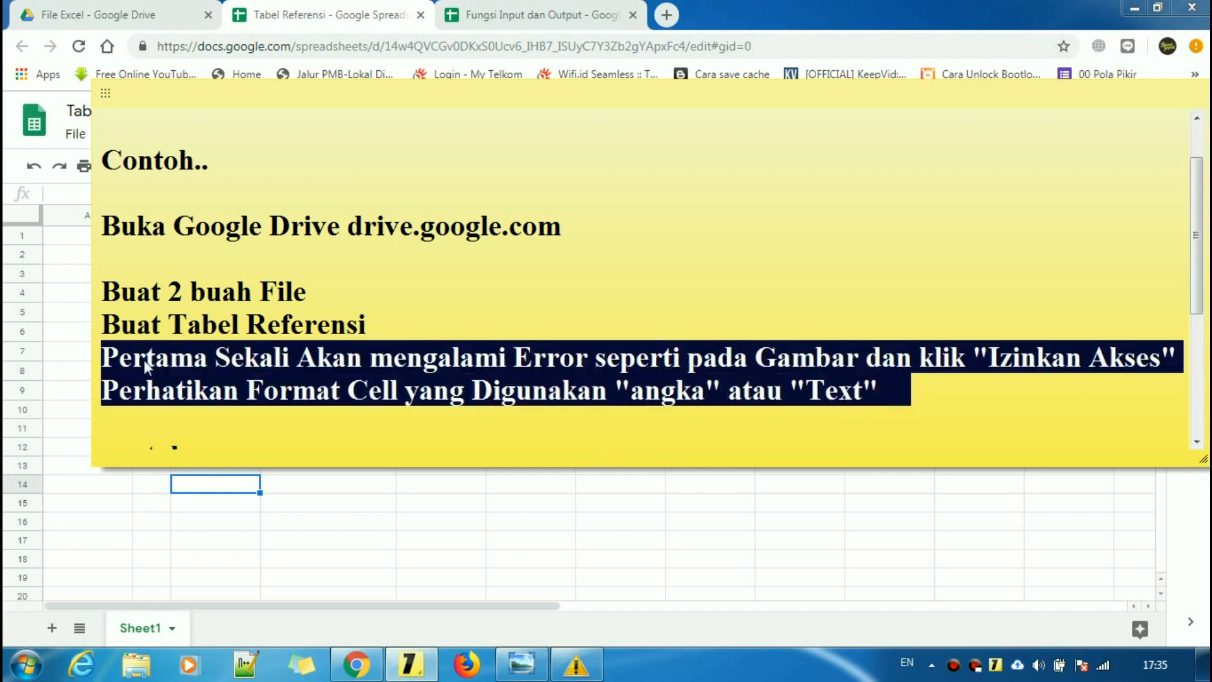
pyautogui.click(932, 392)
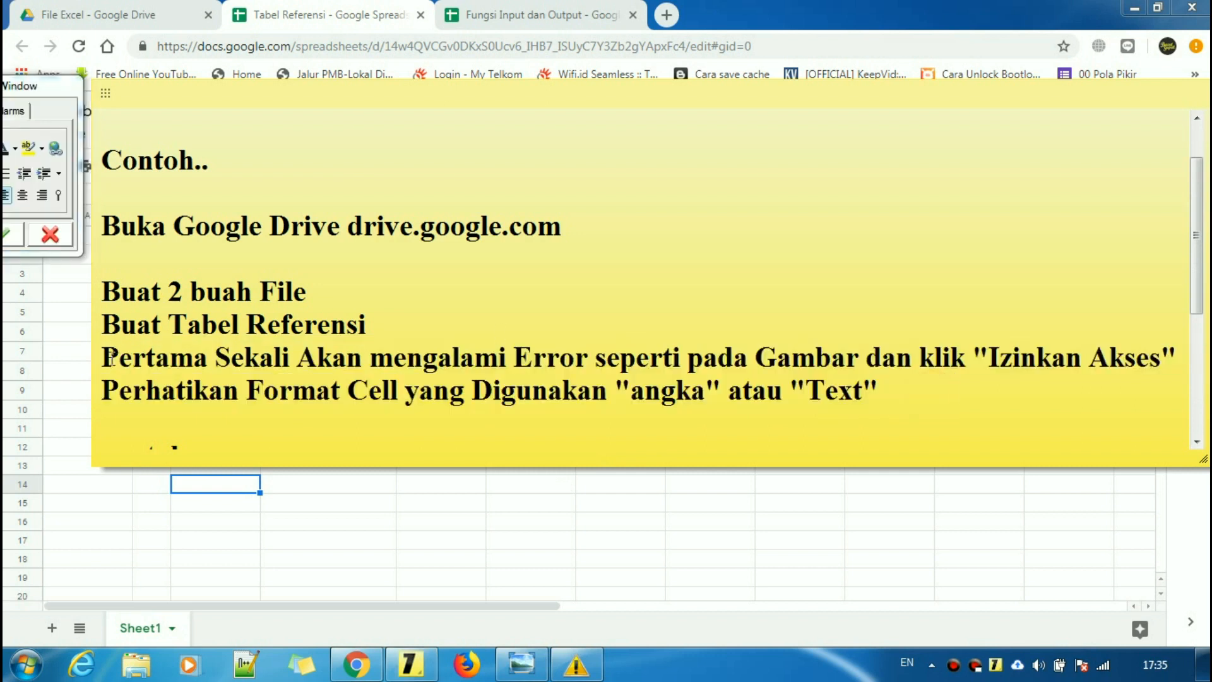
pyautogui.moveTo(111, 353); pyautogui.dragTo(1187, 361)
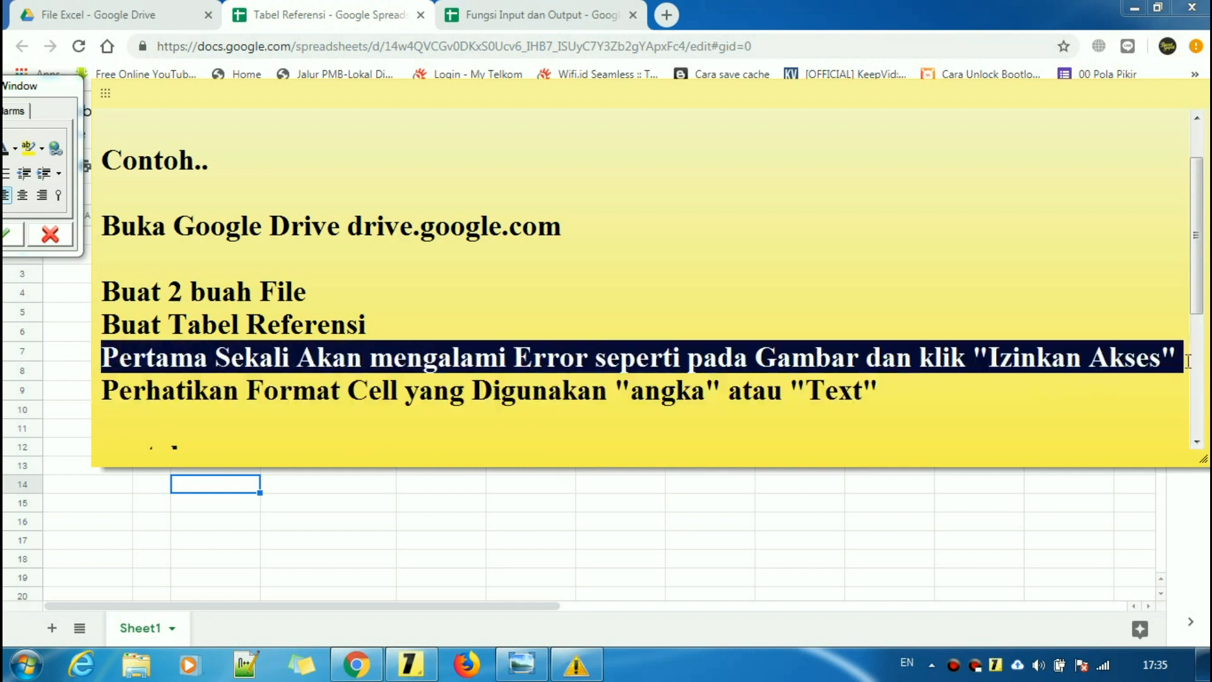
pyautogui.click(1068, 386)
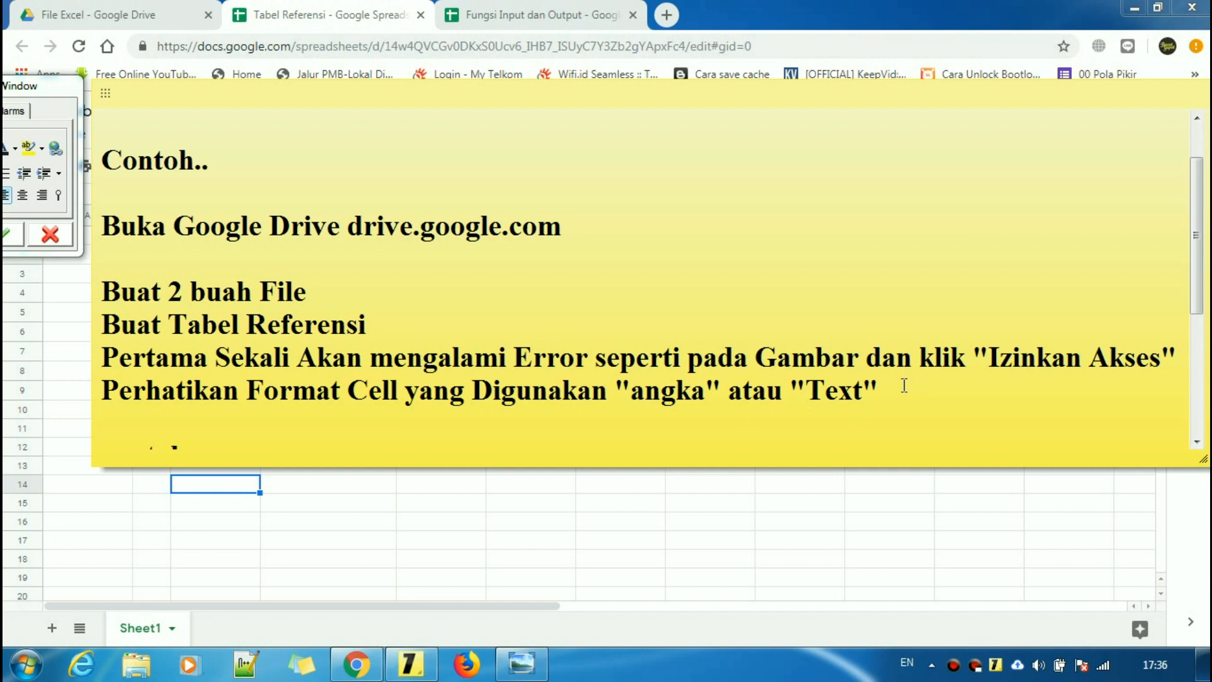
pyautogui.tripleClick(103, 358)
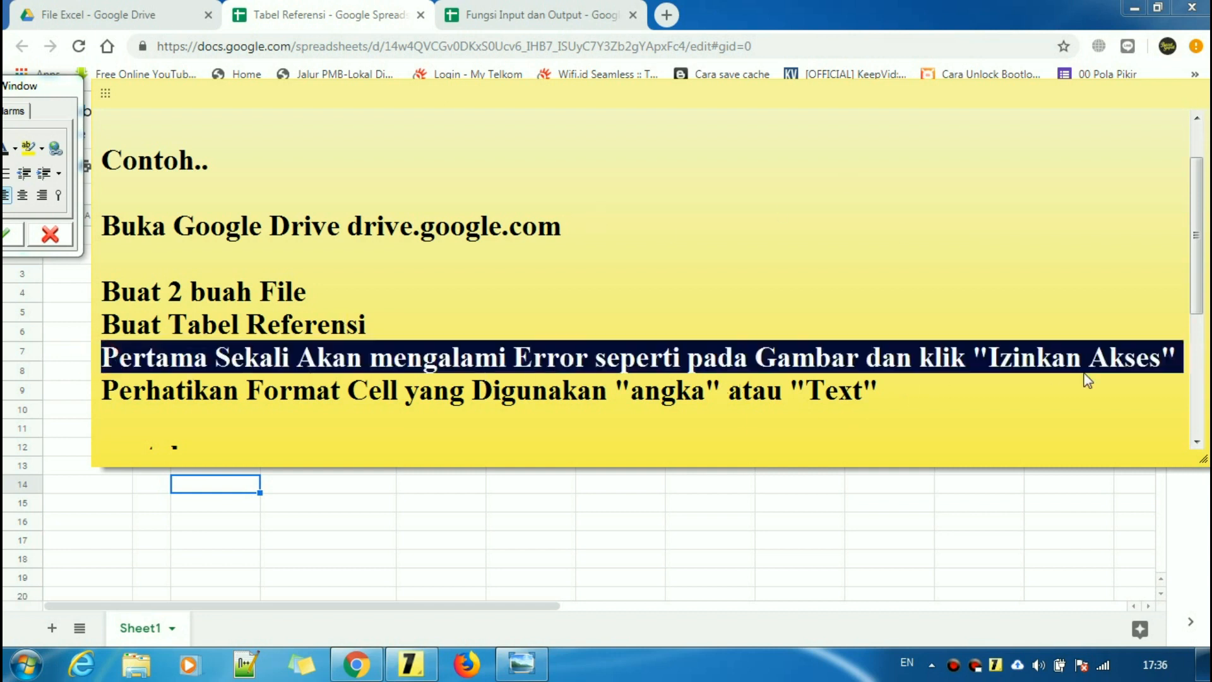
pyautogui.click(1184, 359)
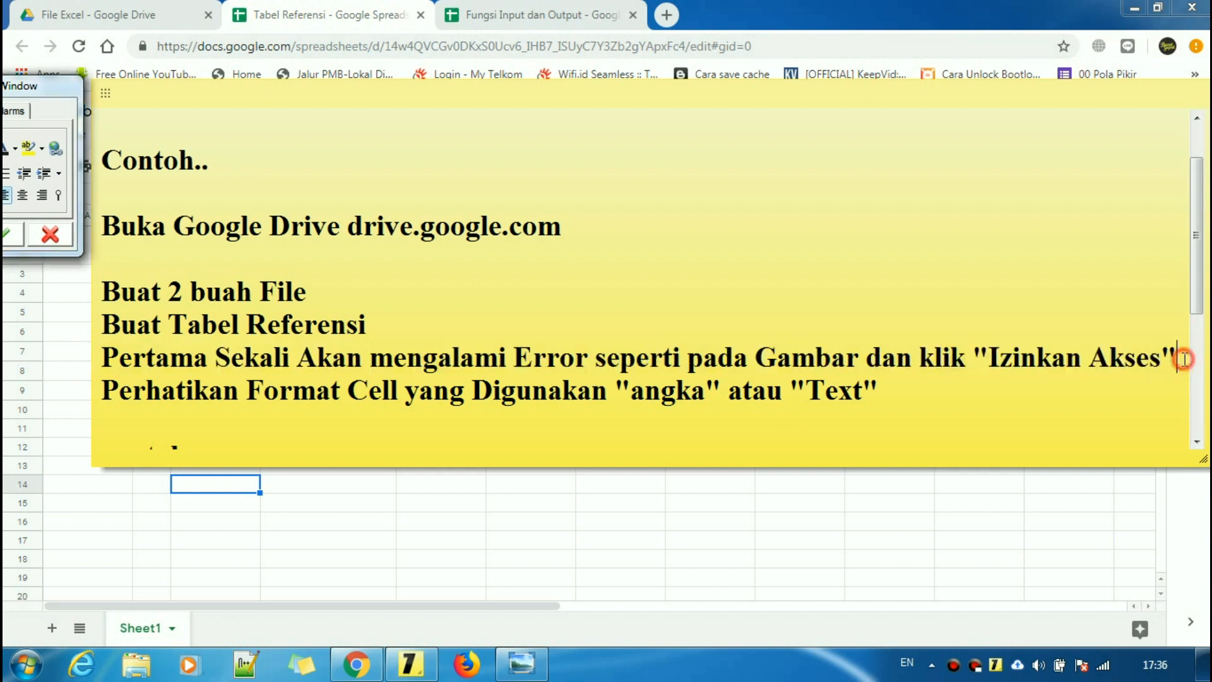
pyautogui.click(521, 663)
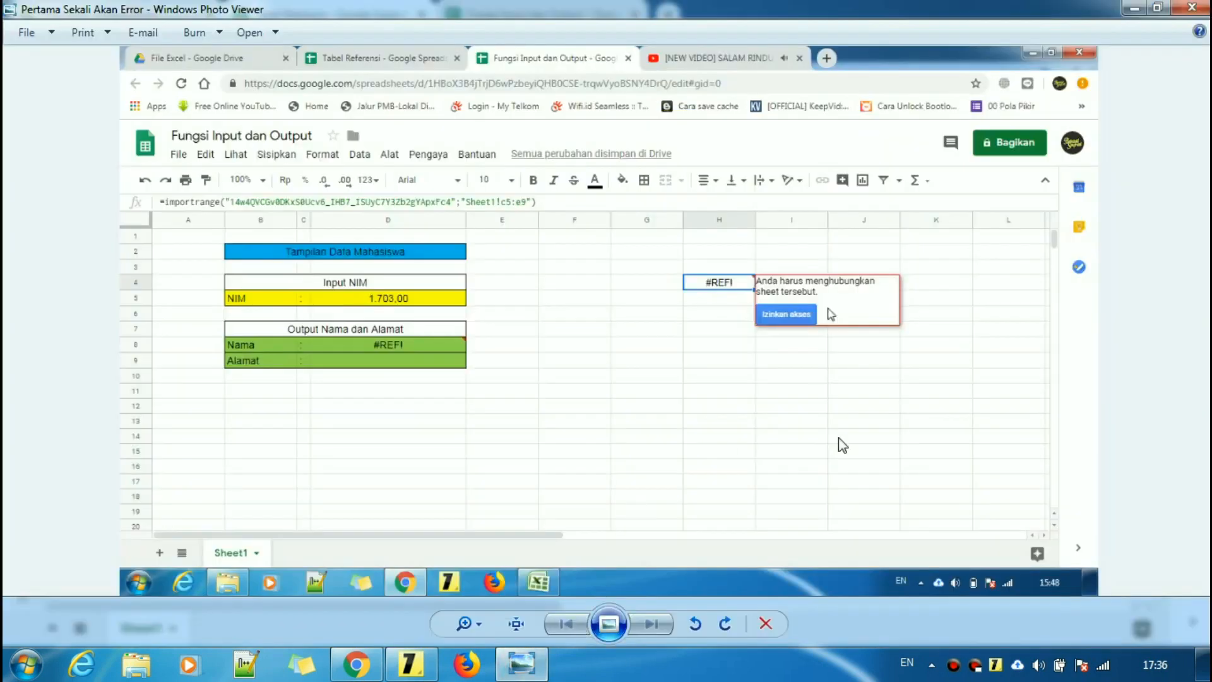
# - Zoom and pan the #REF! screenshot, minimize Photo Viewer, and return to Fungsi Input dan Output
pyautogui.moveTo(477, 628); pyautogui.dragTo(482, 610)
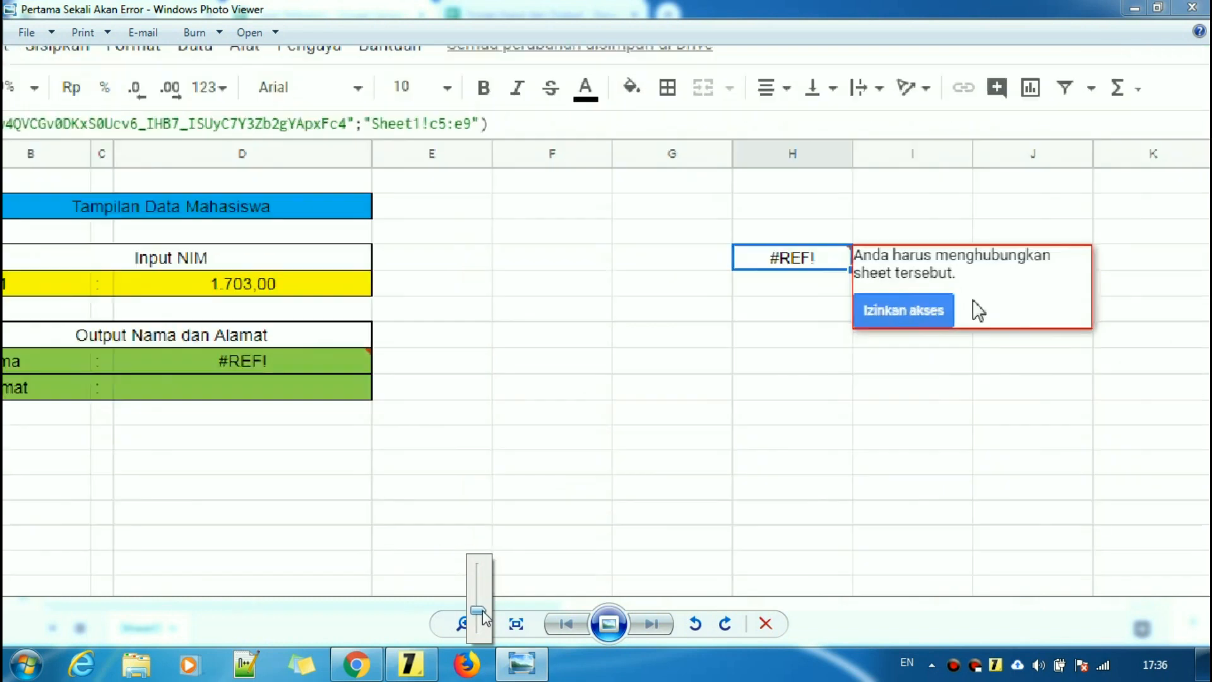
pyautogui.moveTo(749, 411); pyautogui.dragTo(954, 399)
pyautogui.moveTo(880, 389); pyautogui.dragTo(544, 362)
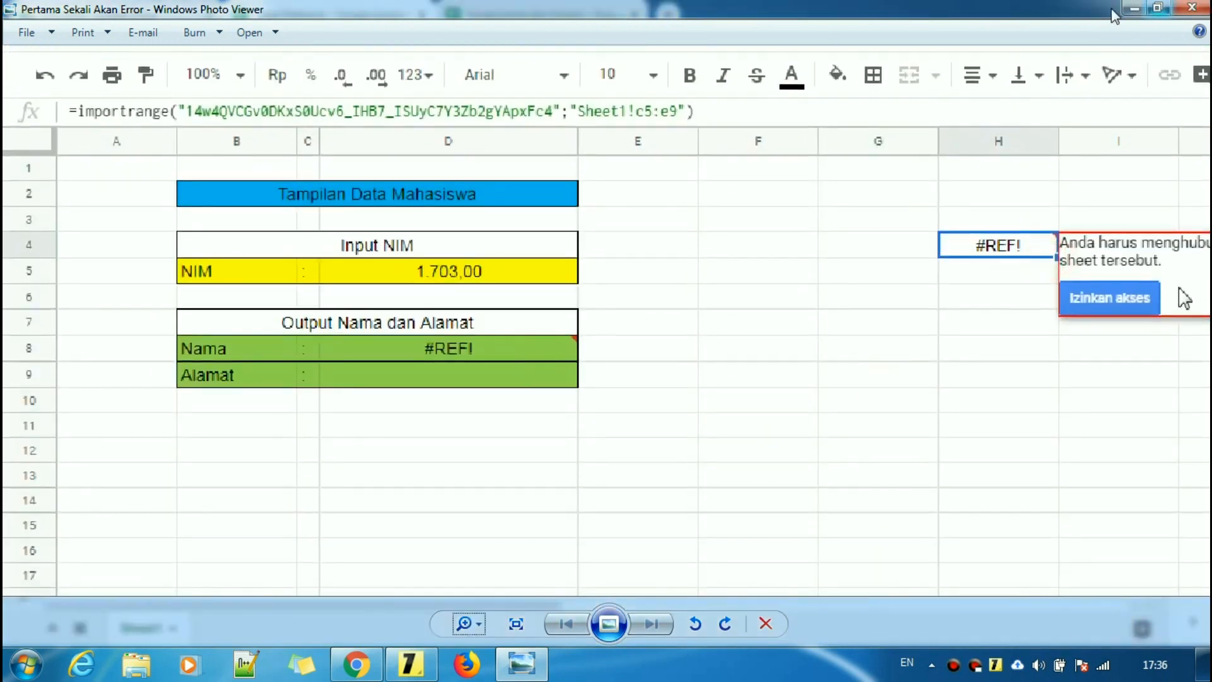
pyautogui.click(1134, 8)
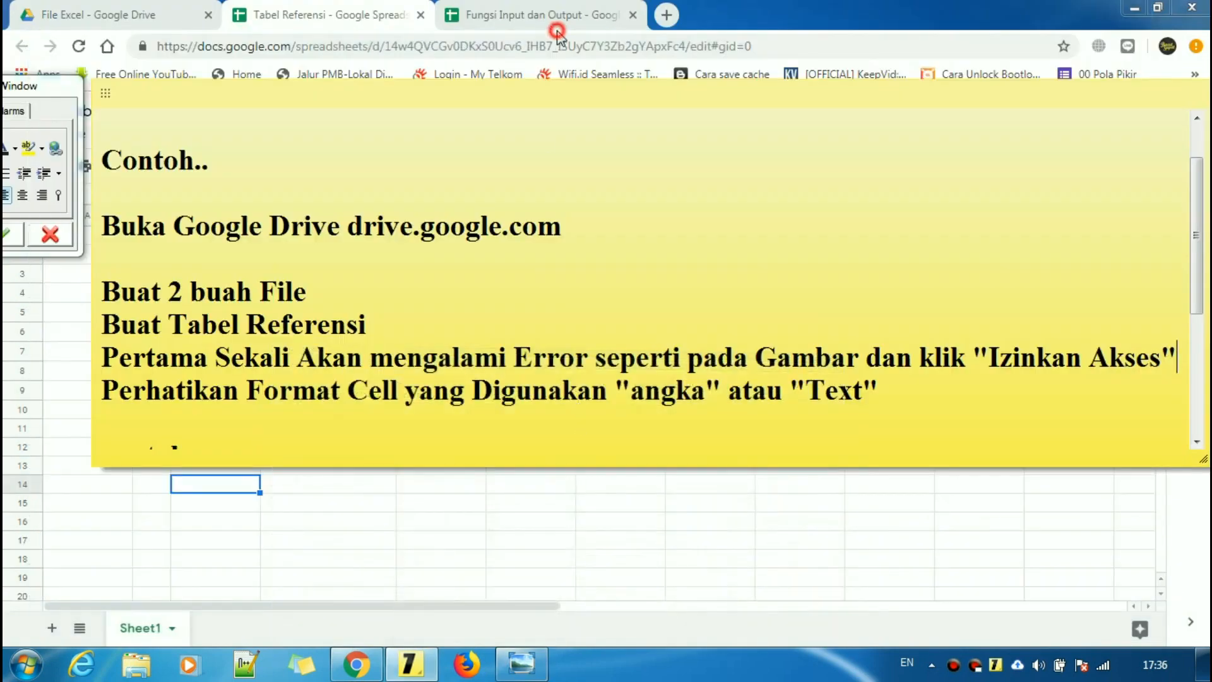
pyautogui.click(557, 29)
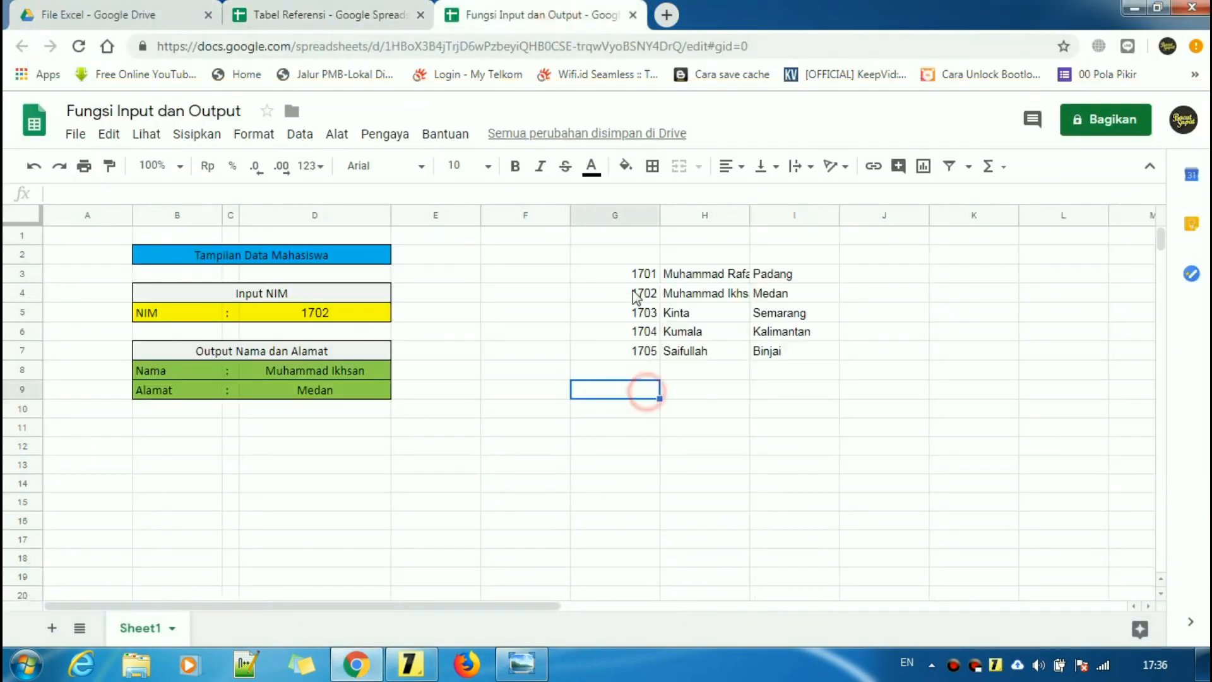
# - Compare the IMPORTRANGE formula in G3 with the VLOOKUP formula in D8
pyautogui.click(628, 276)
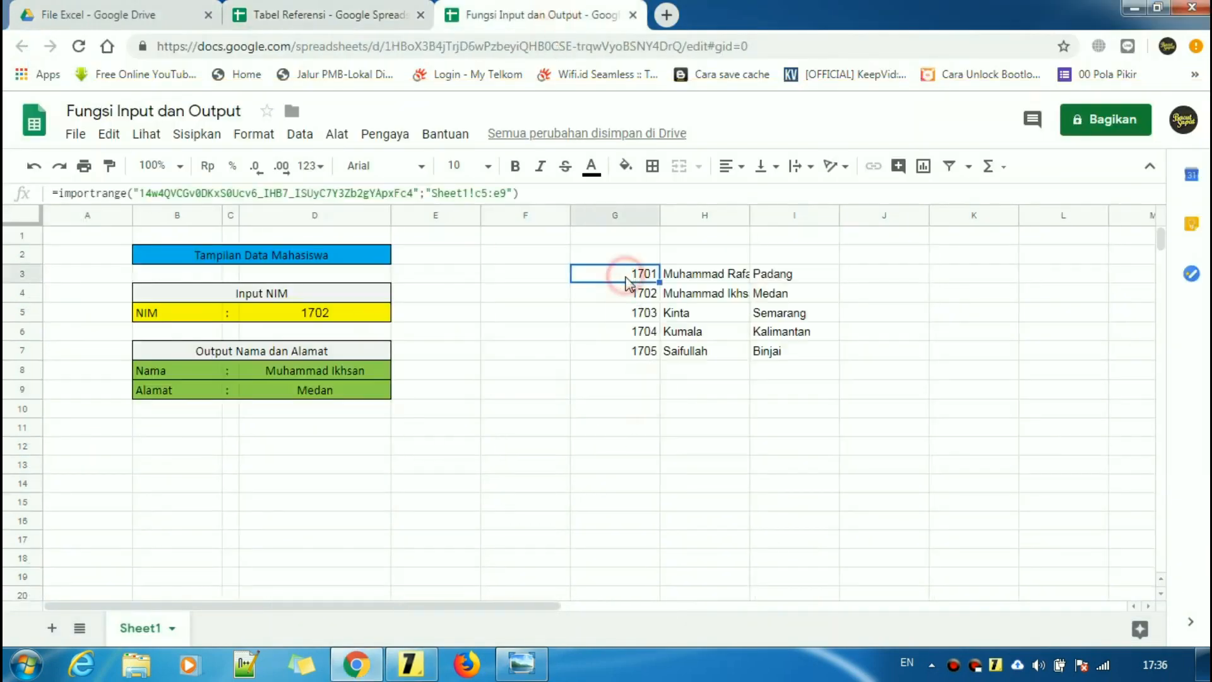
pyautogui.click(620, 377)
pyautogui.click(632, 273)
pyautogui.click(657, 491)
pyautogui.click(335, 370)
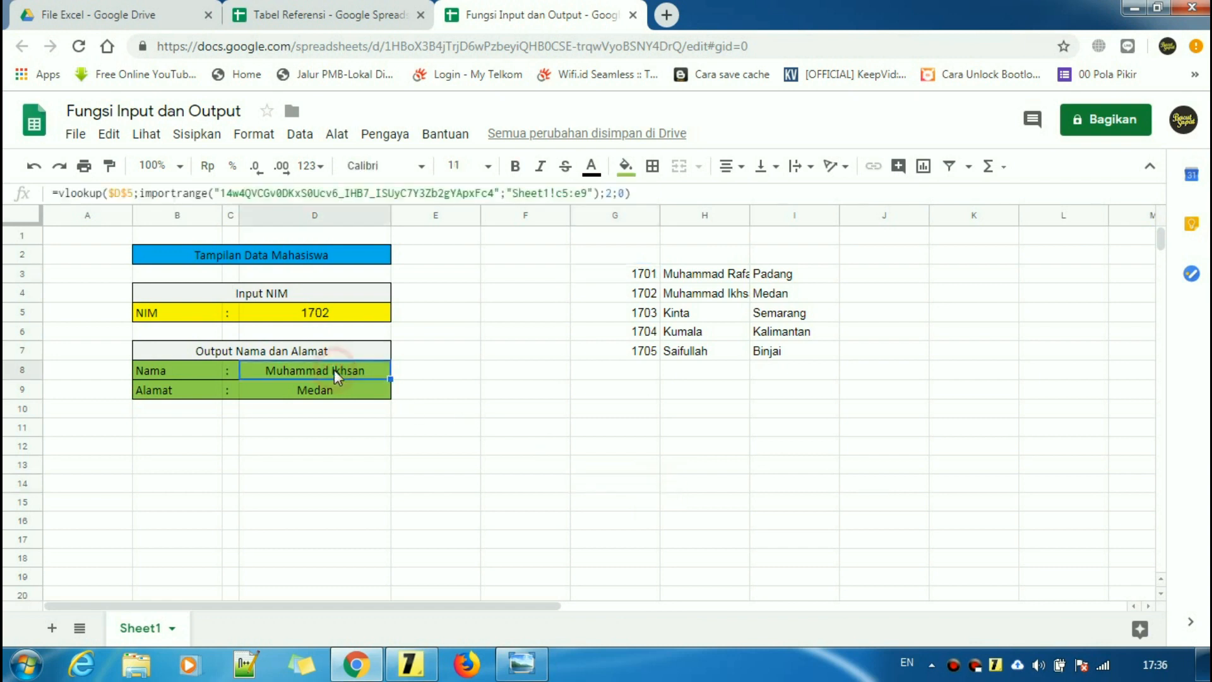
# - Copy the importrange(...) part of D8's formula, leave D8 intact, and paste it into H10
pyautogui.click(140, 193)
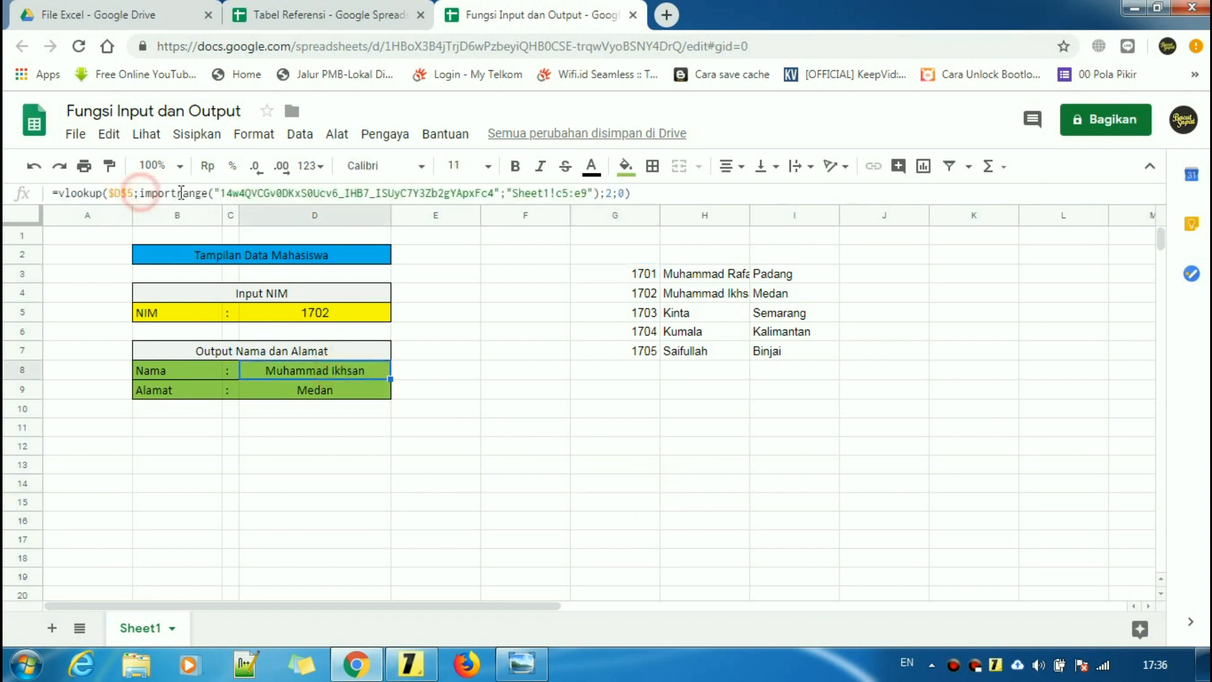
pyautogui.moveTo(140, 192); pyautogui.dragTo(592, 194)
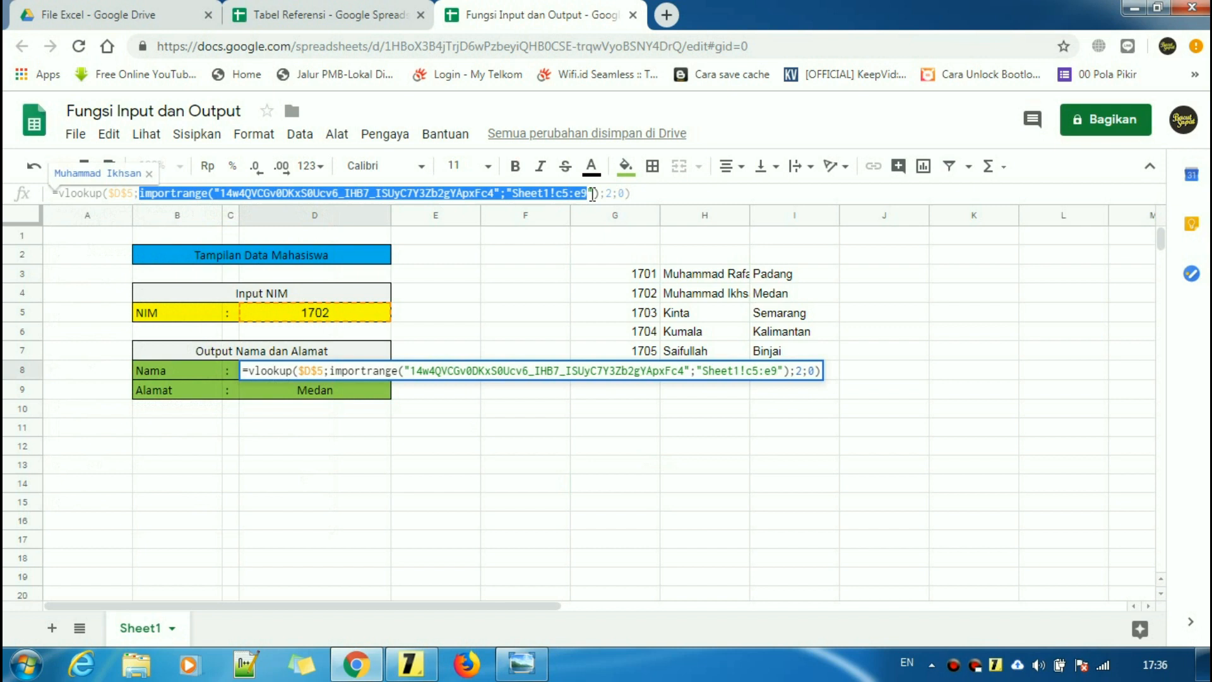
pyautogui.rightClick(600, 194)
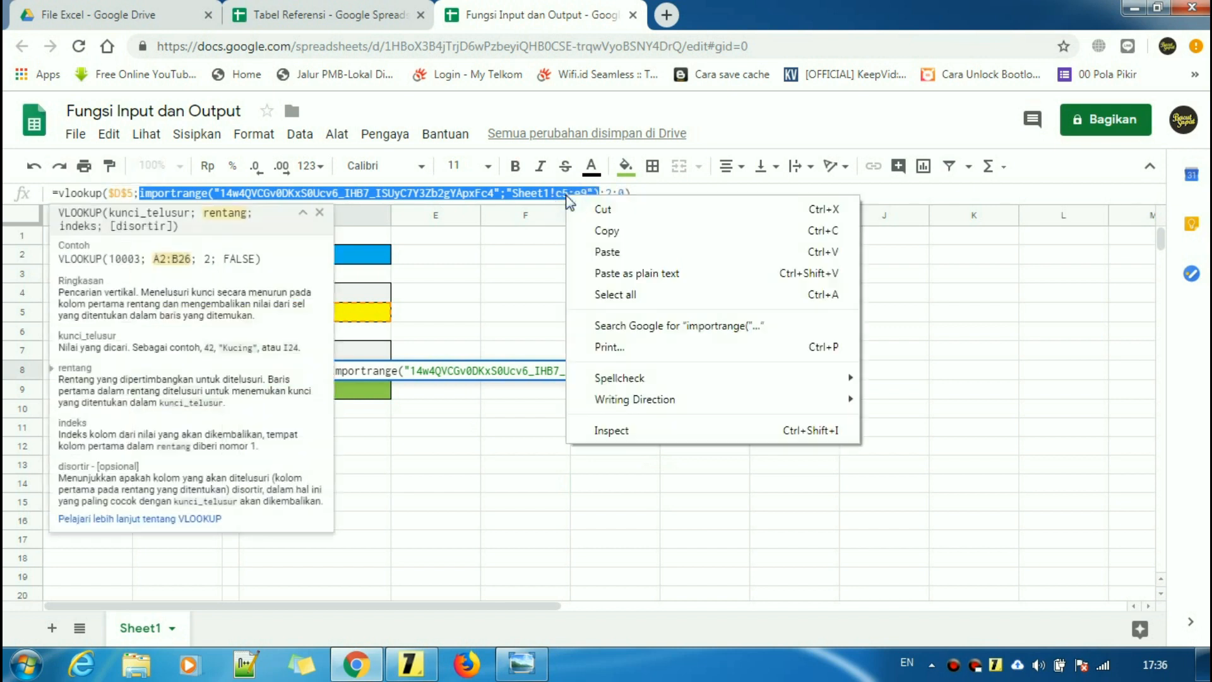
pyautogui.click(608, 235)
pyautogui.click(687, 427)
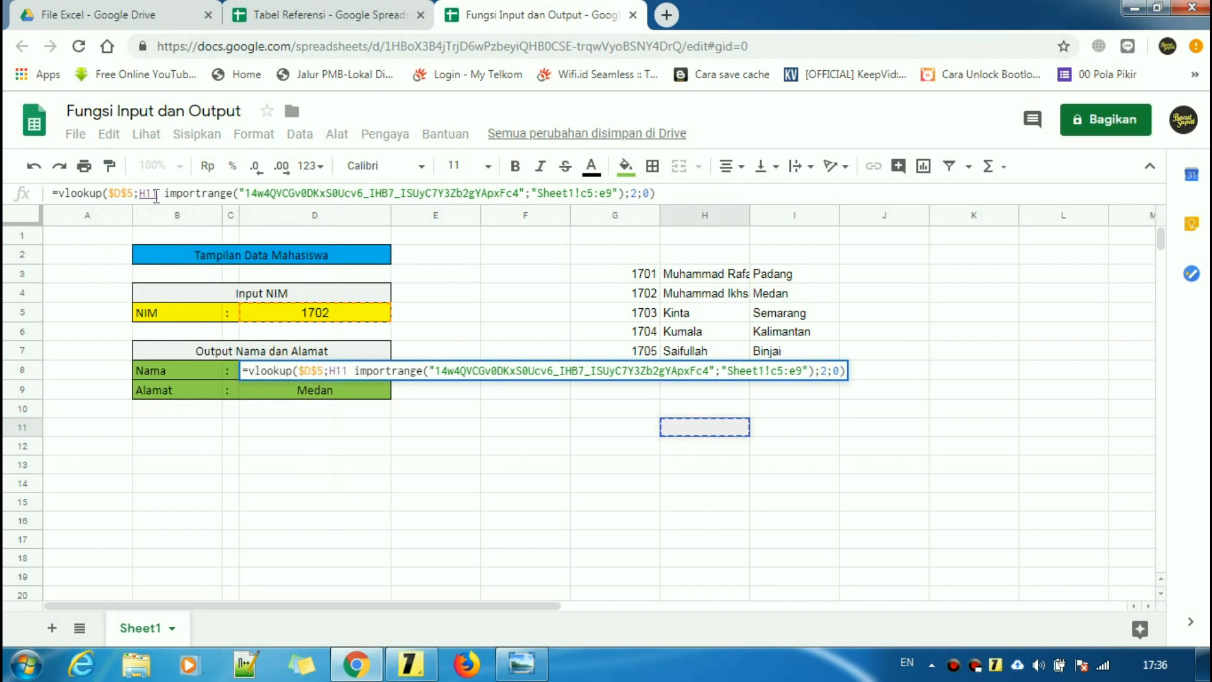
pyautogui.press('BackSpace')
pyautogui.press('BackSpace')
pyautogui.press('BackSpace')
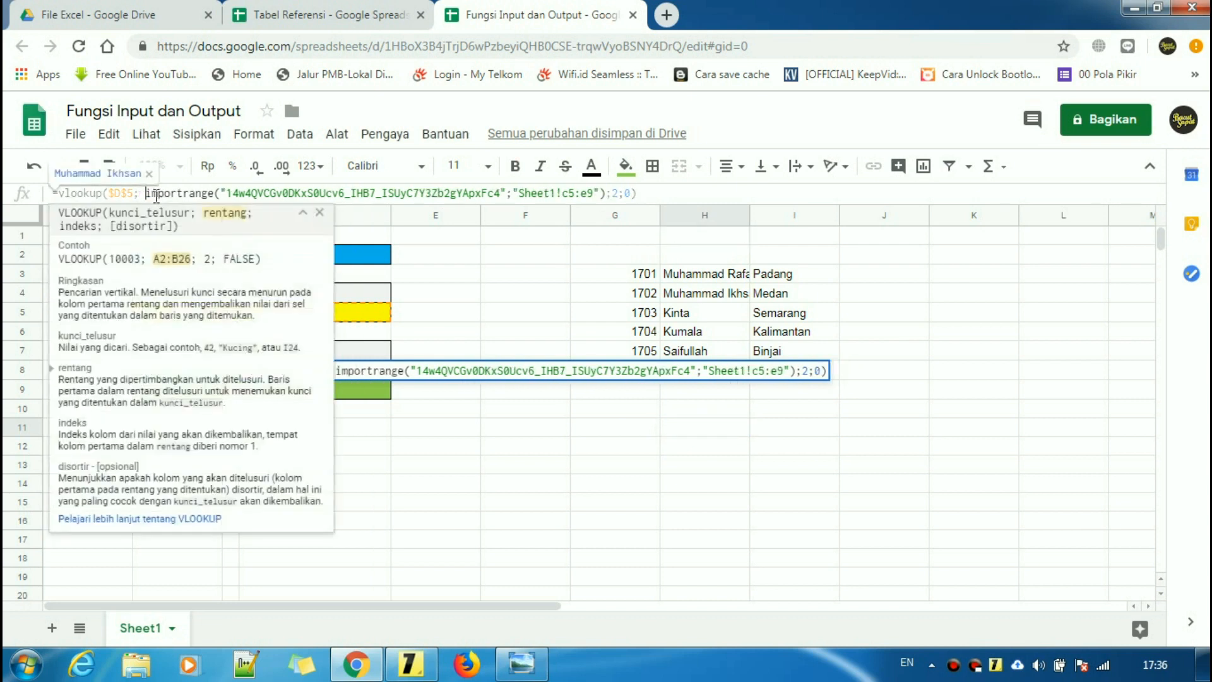
pyautogui.press('BackSpace')
pyautogui.press('Return')
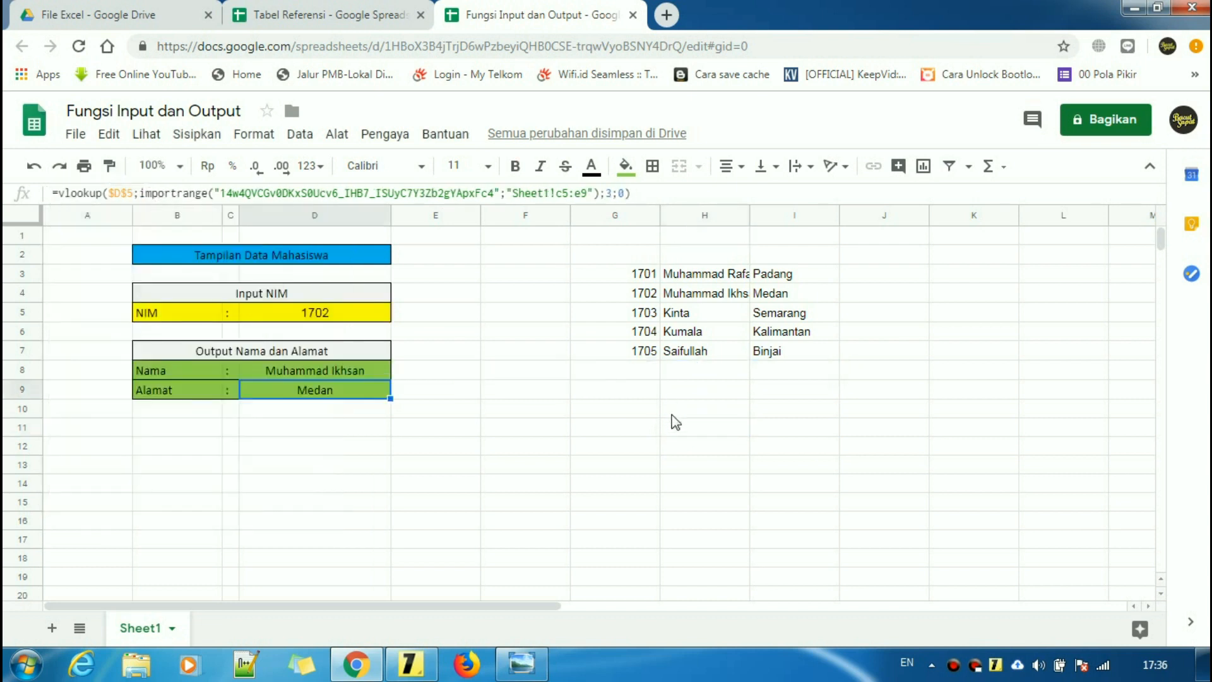
pyautogui.click(688, 411)
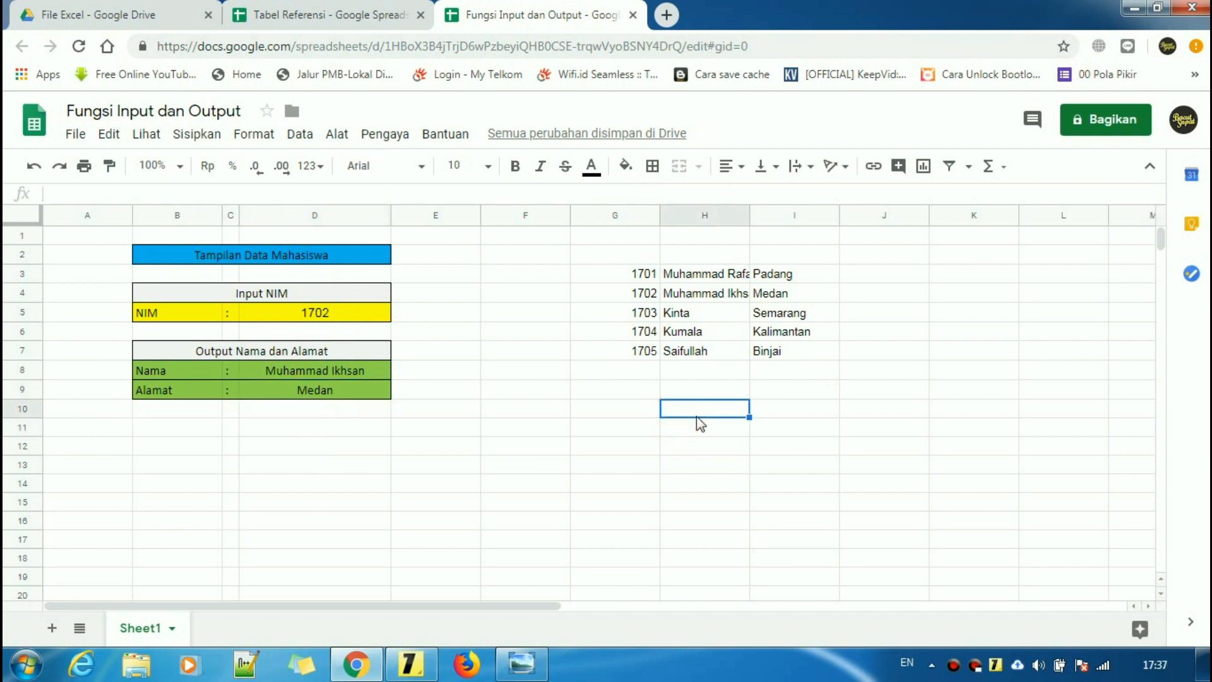
pyautogui.hotkey('ctrl', 'v')
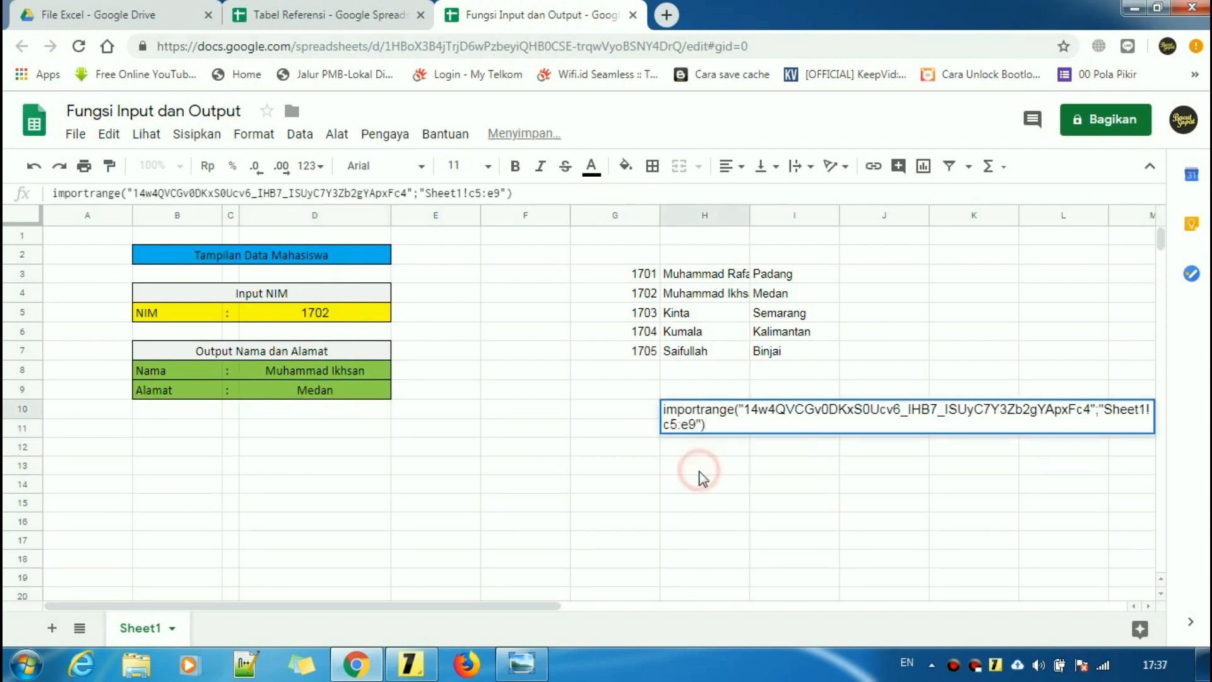
# - Prefix H10's pasted text with '=' so IMPORTRANGE fills H10:J14 with the reference table
pyautogui.click(701, 472)
pyautogui.click(713, 412)
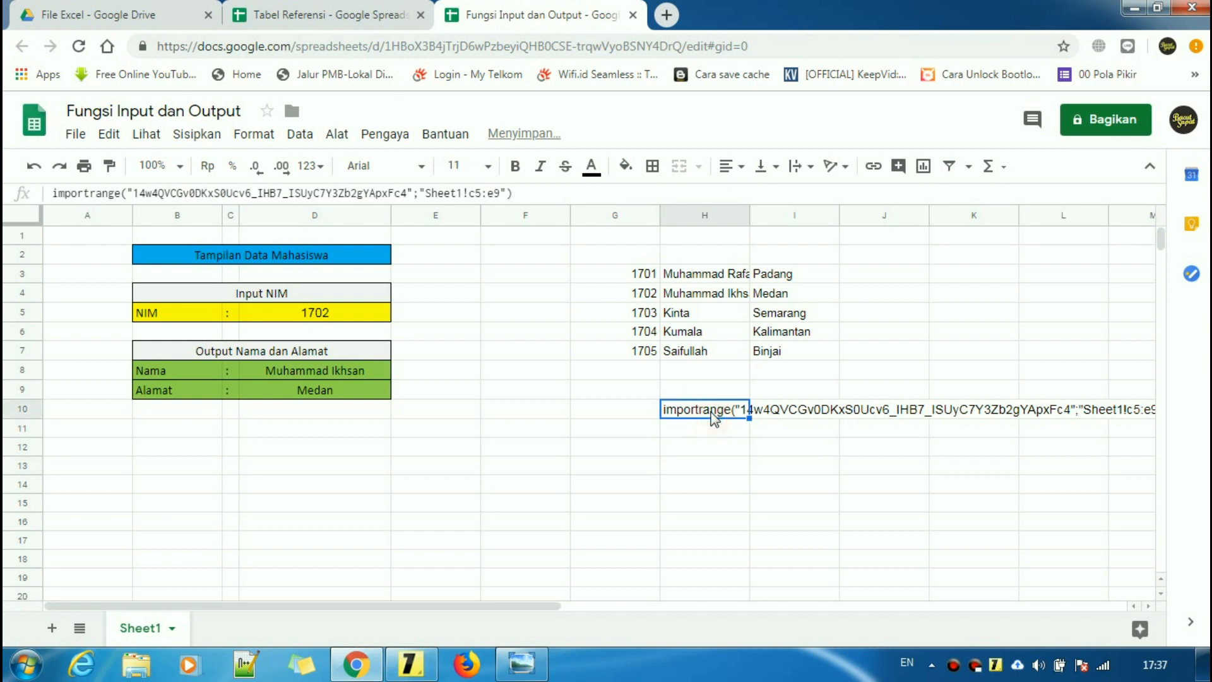
pyautogui.click(55, 192)
pyautogui.write('=')
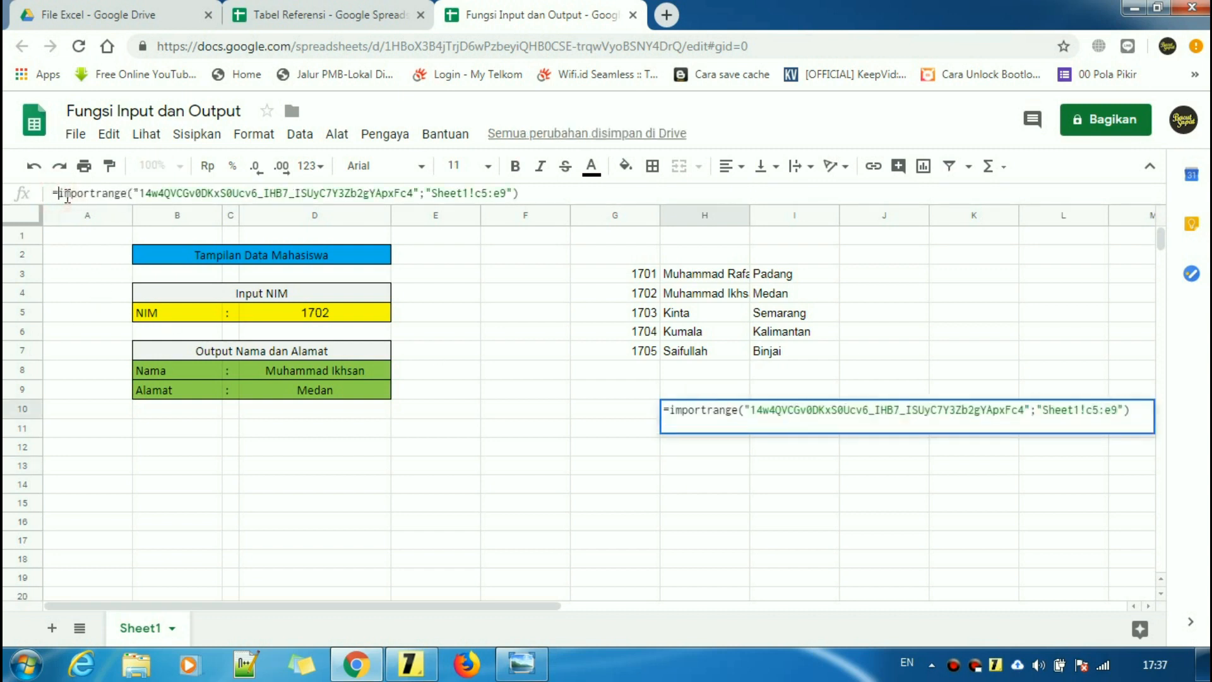
pyautogui.press('Return')
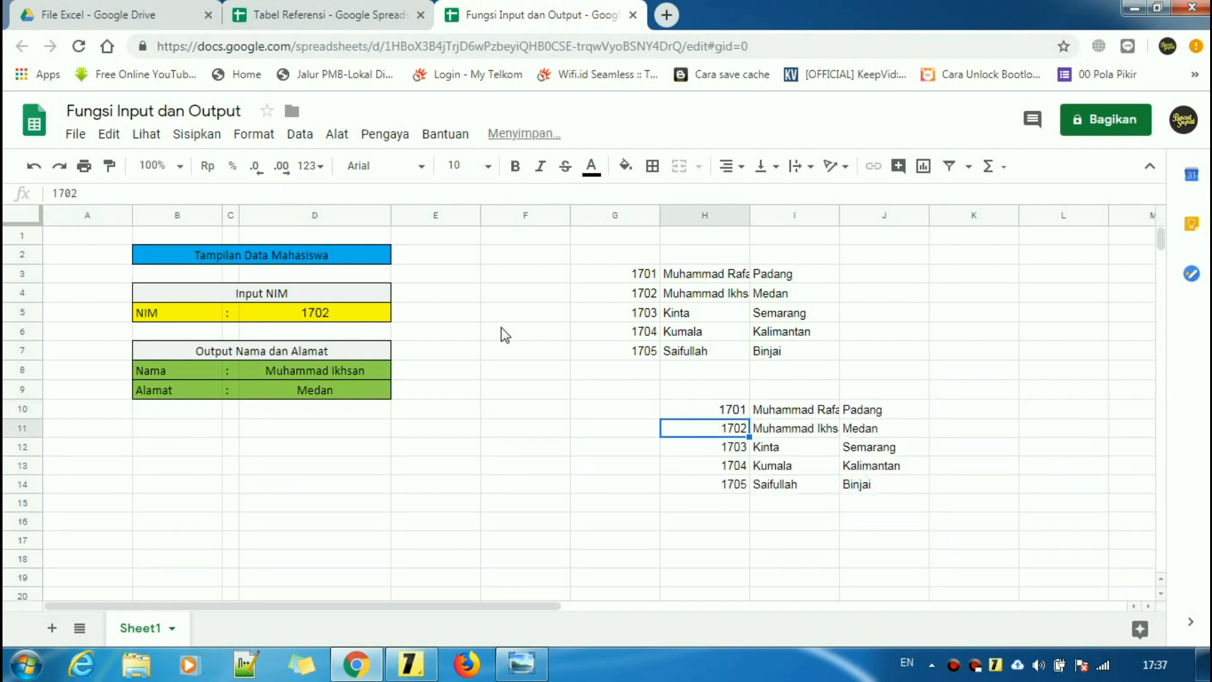
# - Compare H10's IMPORTRANGE formula and imported values with the formula in G3
pyautogui.click(721, 415)
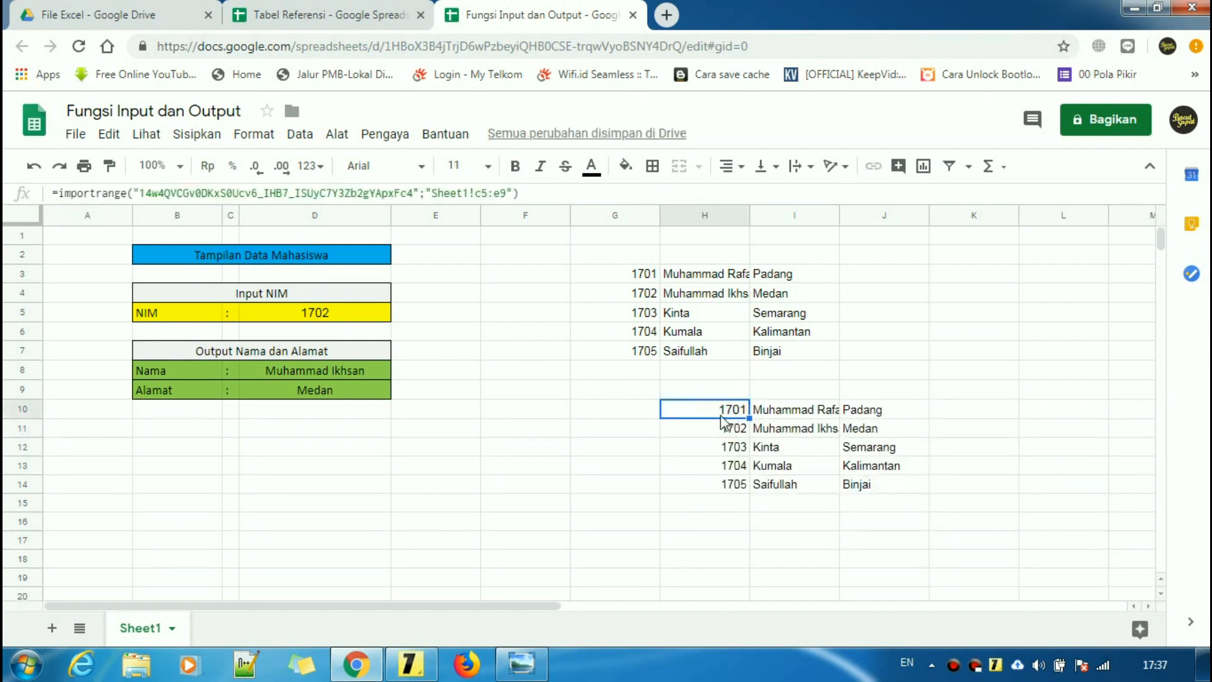
pyautogui.click(732, 452)
pyautogui.click(611, 277)
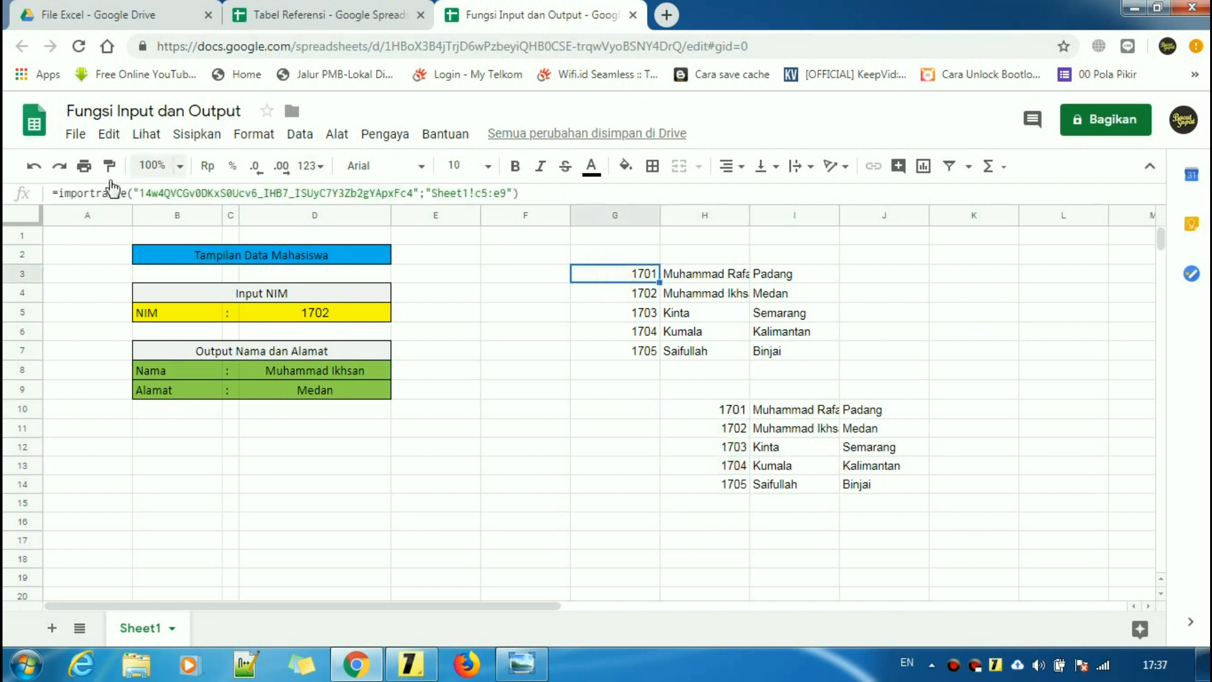
pyautogui.click(729, 278)
pyautogui.click(744, 410)
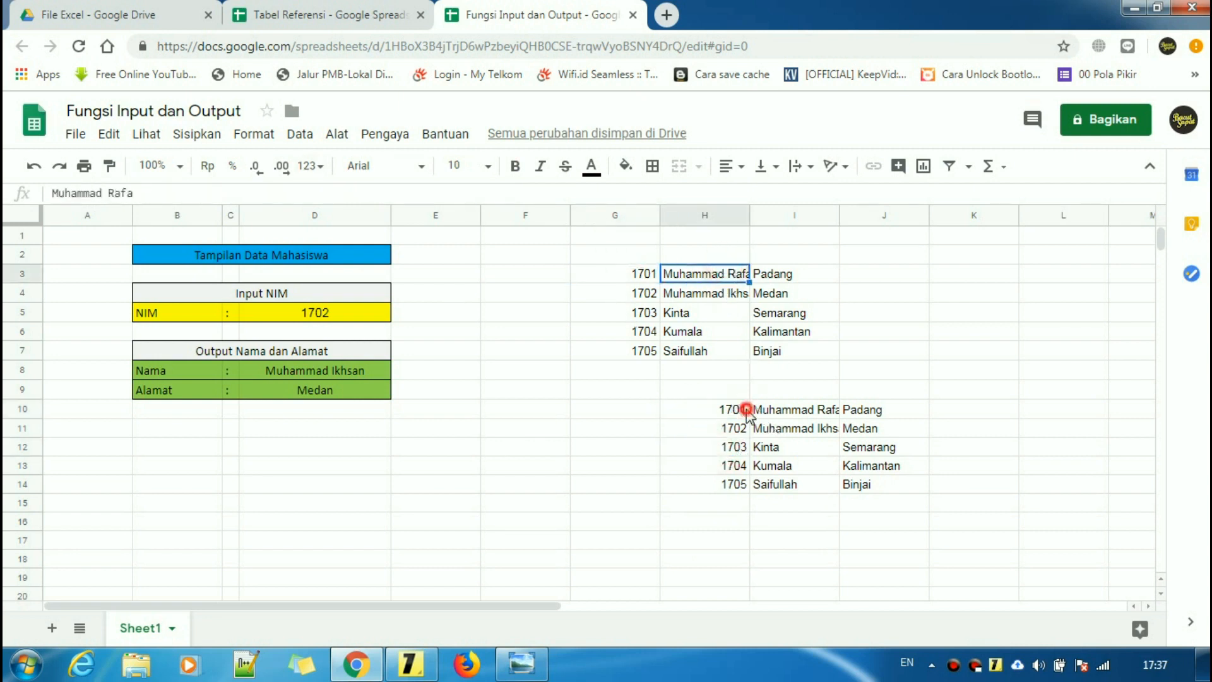
# - Bring the #REF! error screenshot back up and pan across its columns
pyautogui.click(522, 663)
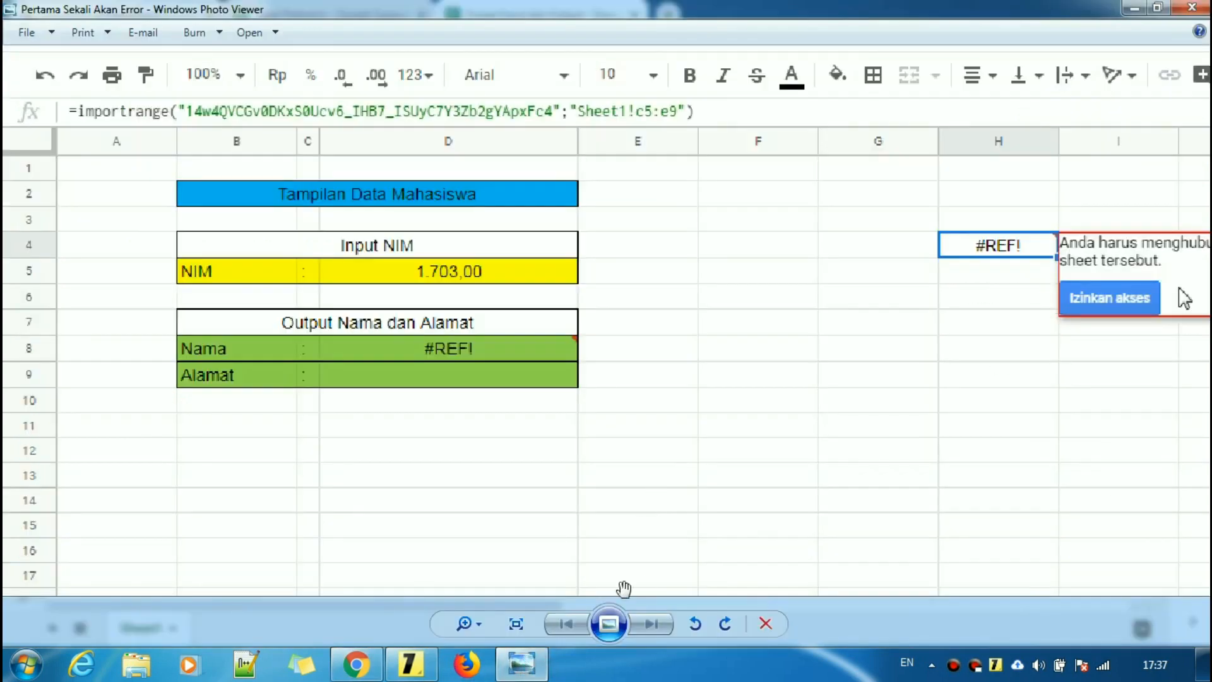
pyautogui.moveTo(1010, 259); pyautogui.dragTo(812, 264)
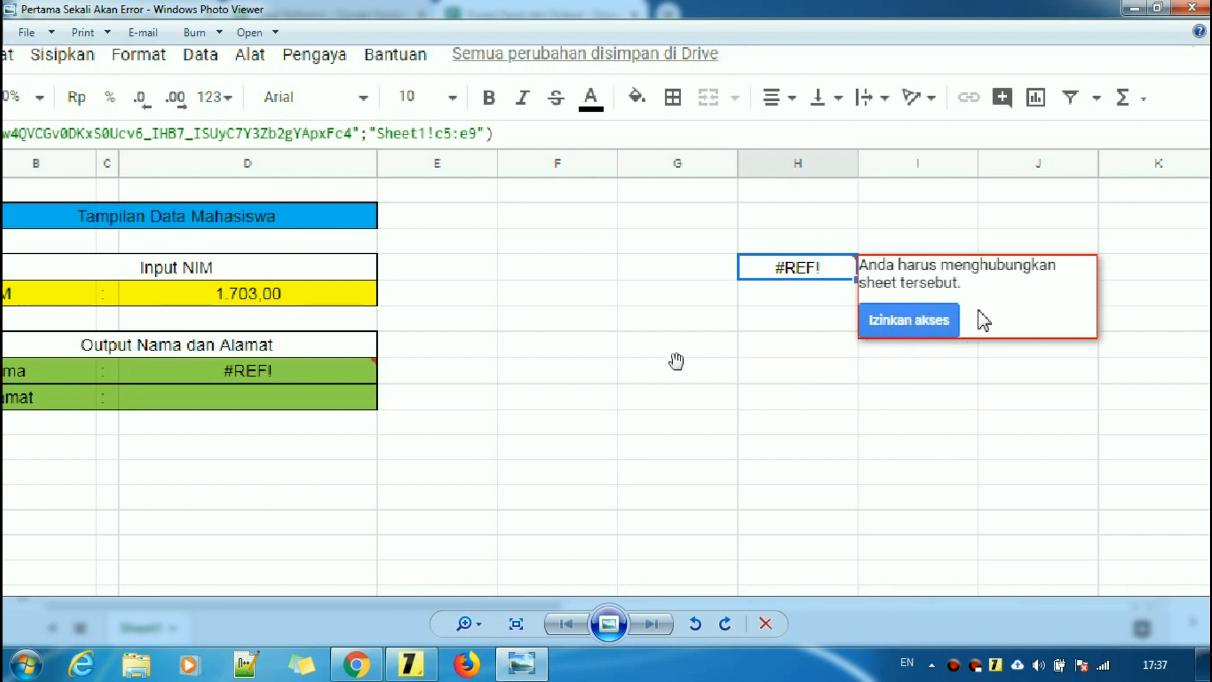
pyautogui.moveTo(676, 362); pyautogui.dragTo(874, 371)
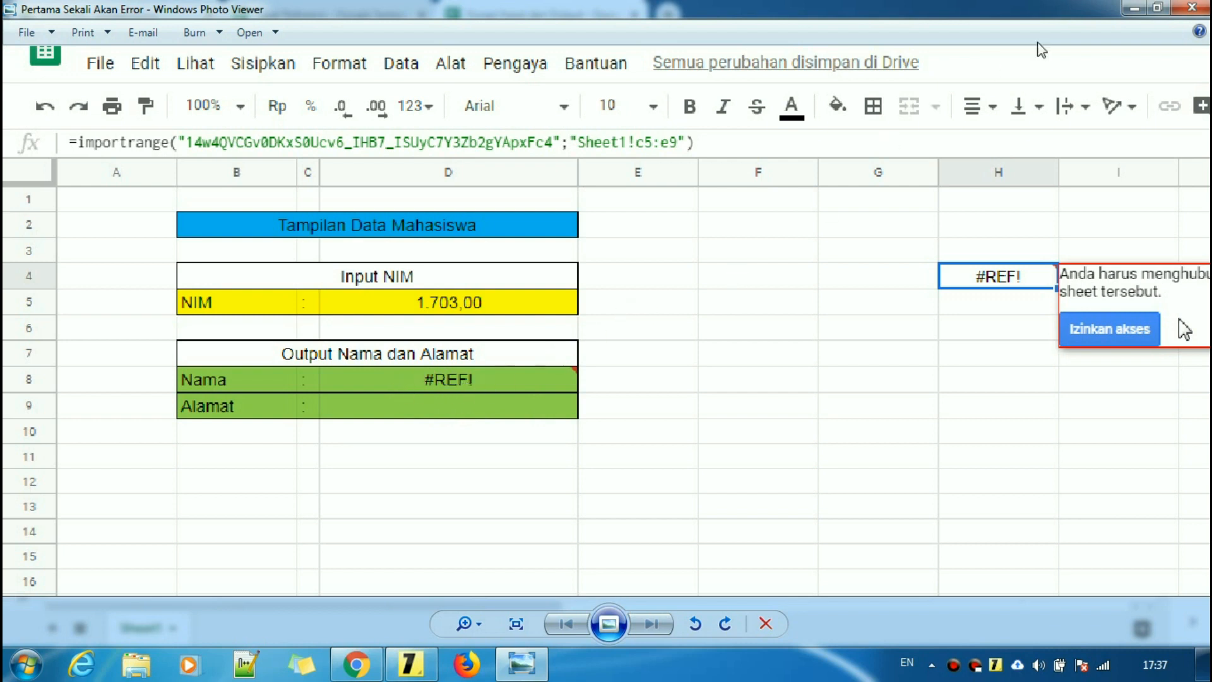
# - Put away the #REF! error screenshot and bring up the tutorial sticky note
pyautogui.click(1133, 9)
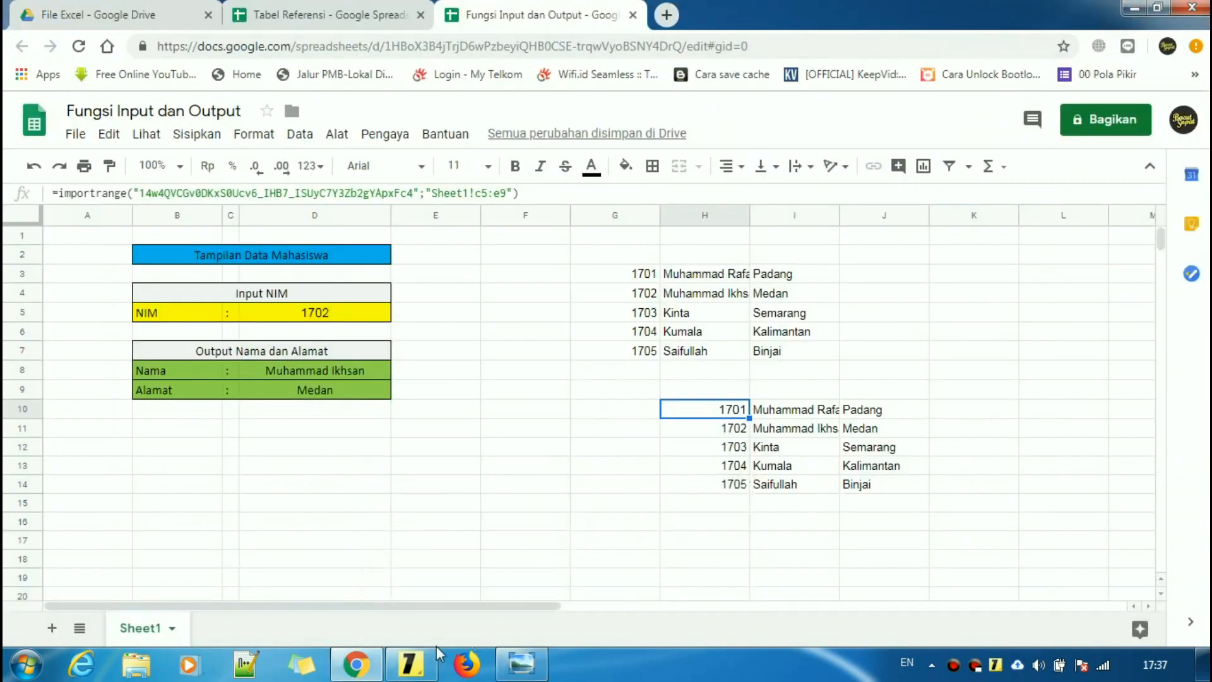
pyautogui.click(412, 663)
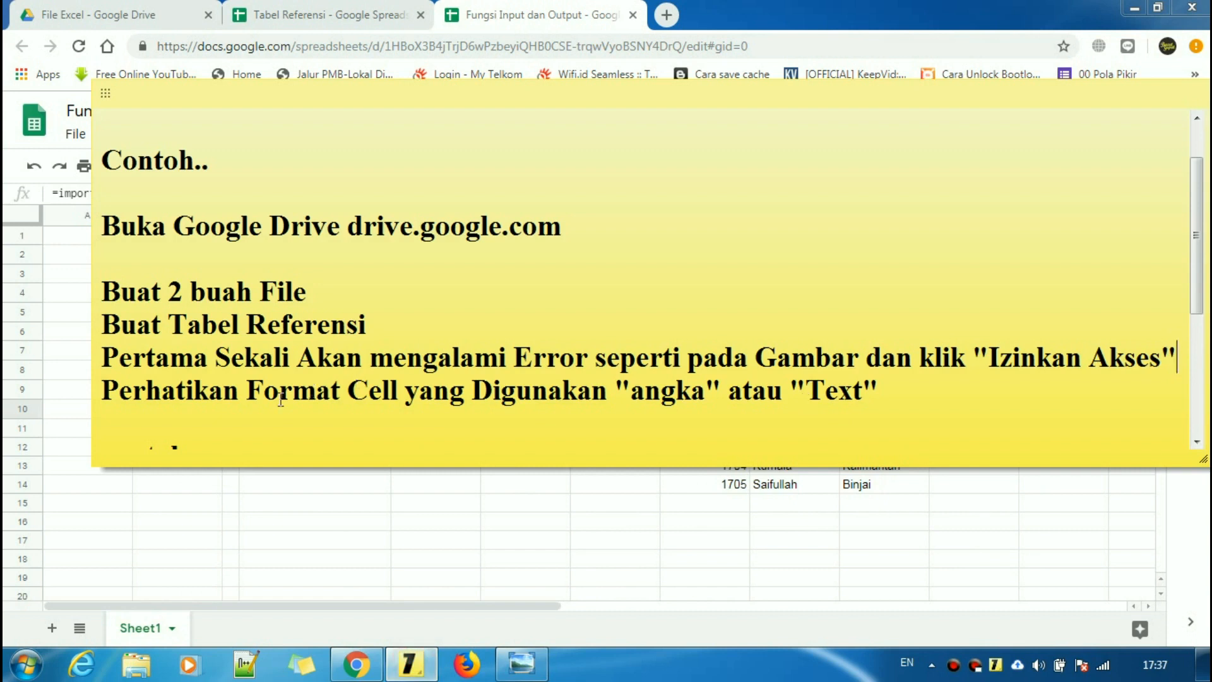
# - Review the note on number-versus-text cell format, glance at Tabel Referensi, then return to Fungsi Input dan Output
pyautogui.moveTo(108, 384); pyautogui.dragTo(820, 405)
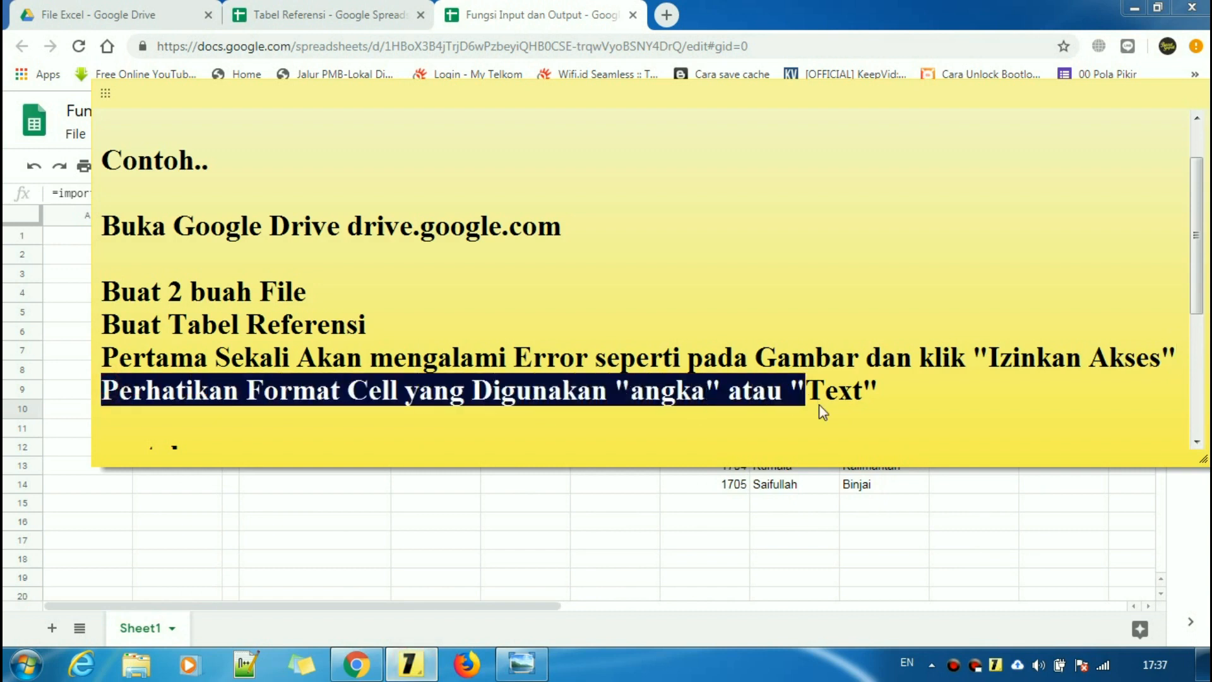
pyautogui.click(887, 397)
pyautogui.click(361, 4)
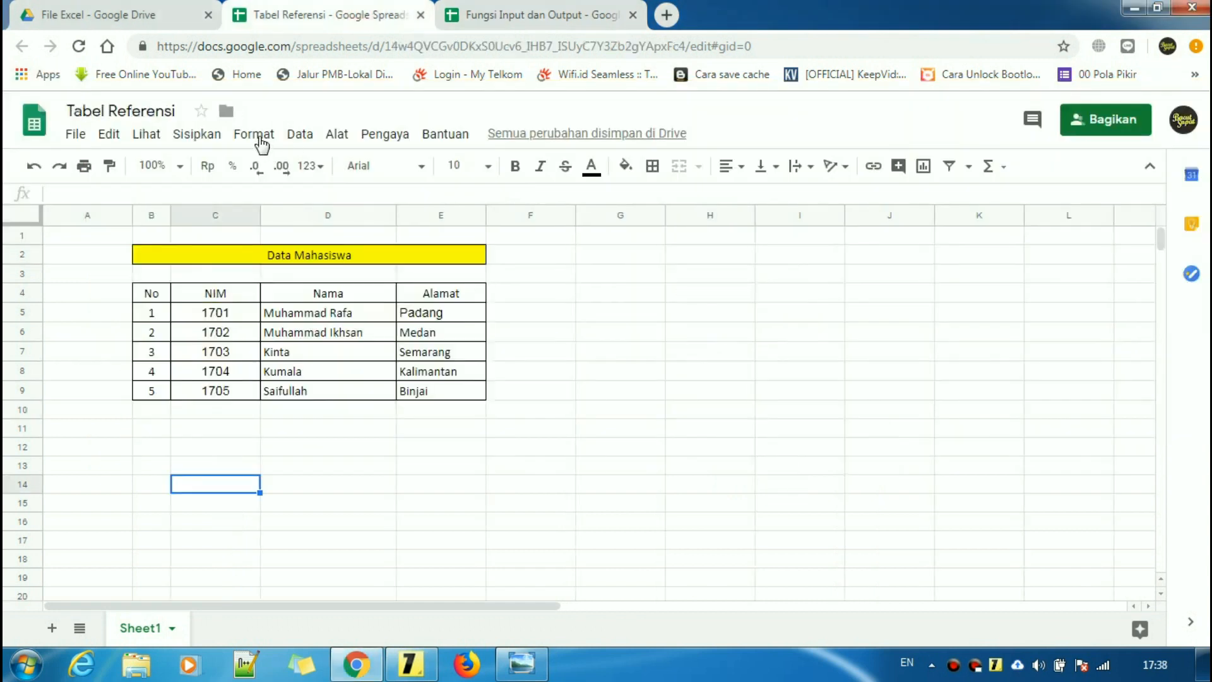
pyautogui.click(260, 140)
pyautogui.click(540, 11)
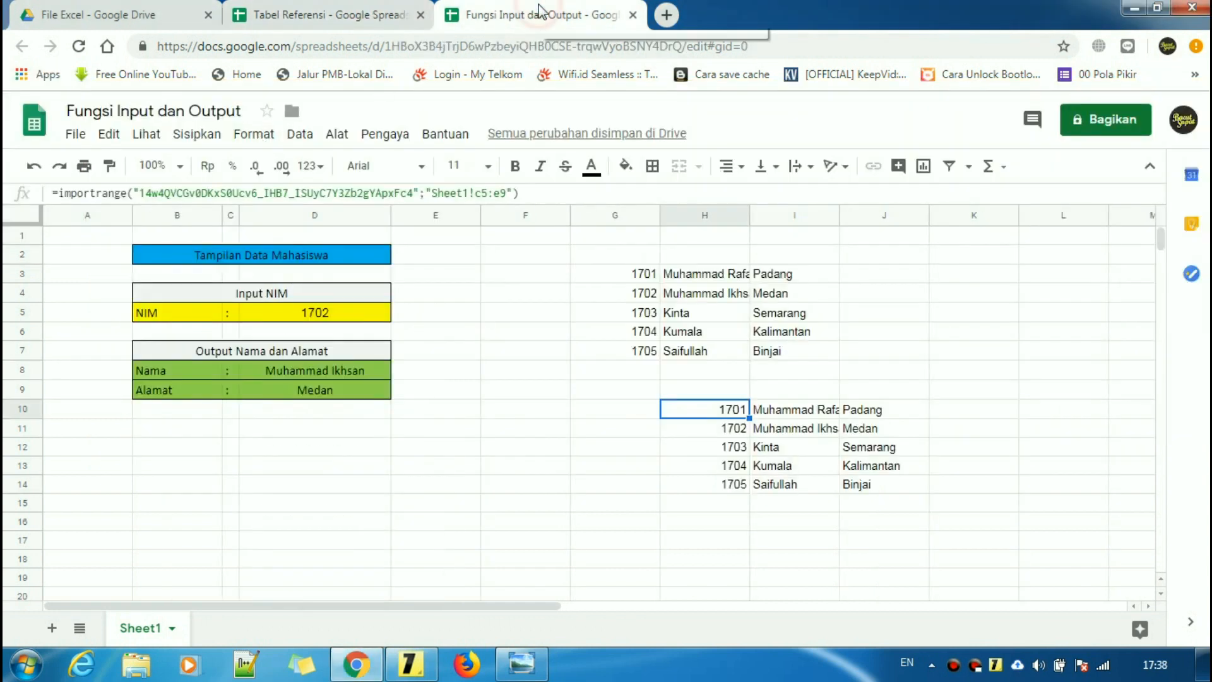
pyautogui.click(253, 134)
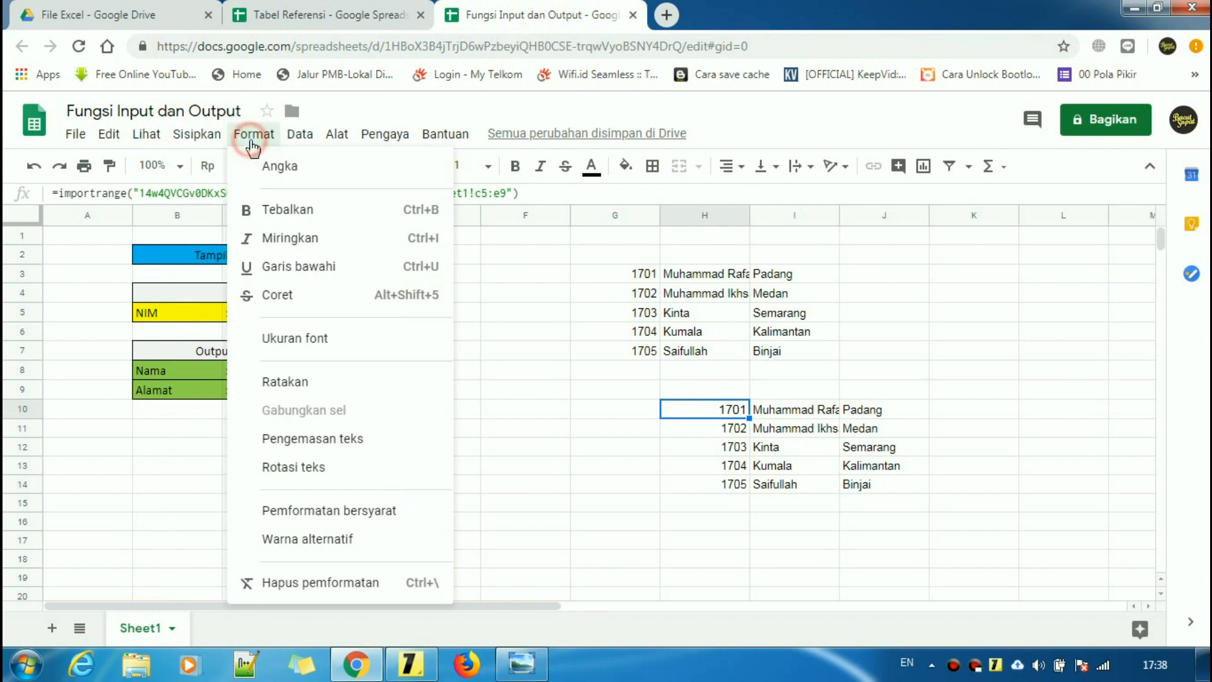
# - Check NIM cell D5 (1702) and the lookup formula returning the student's name
pyautogui.click(525, 452)
pyautogui.click(355, 491)
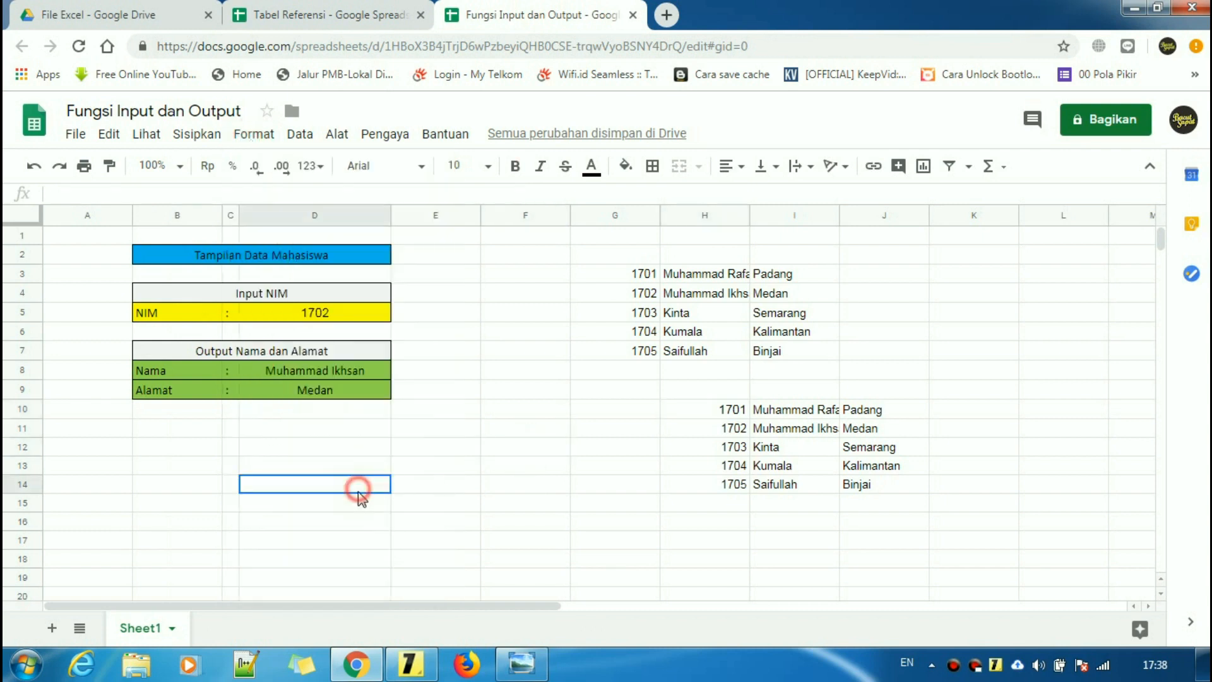
pyautogui.click(359, 315)
pyautogui.click(341, 373)
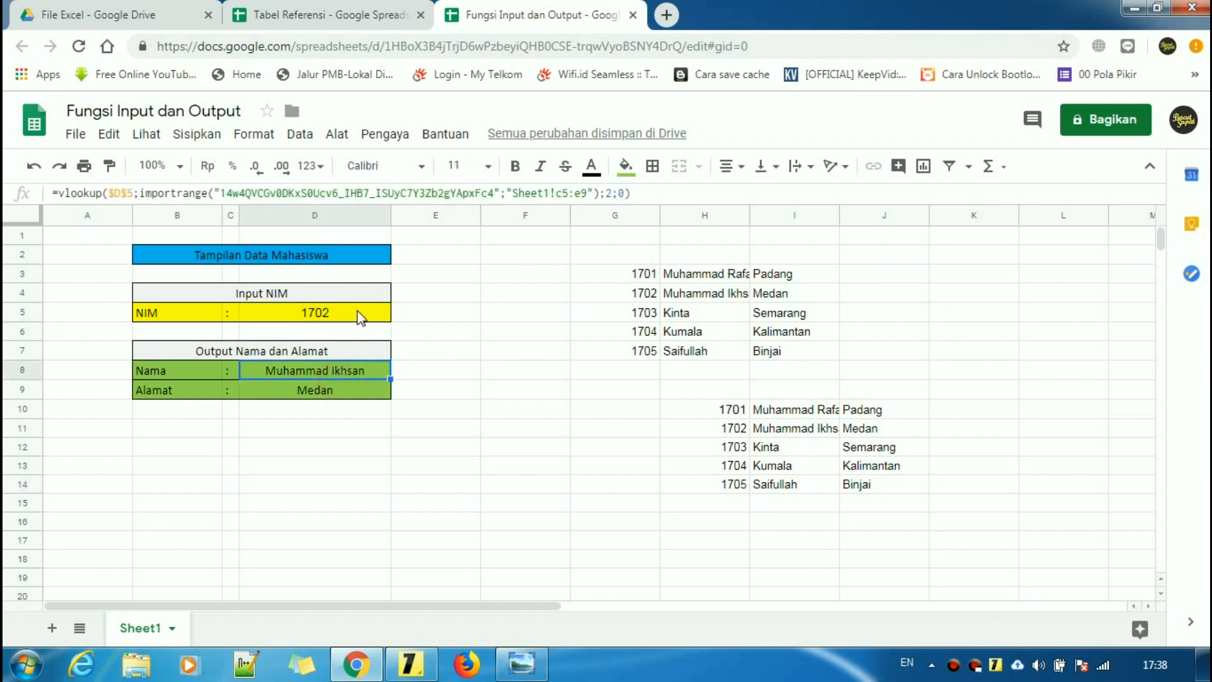
pyautogui.click(358, 312)
# - Apply the custom number format 0 to NIM cell D5 via Format > Angka
pyautogui.click(249, 134)
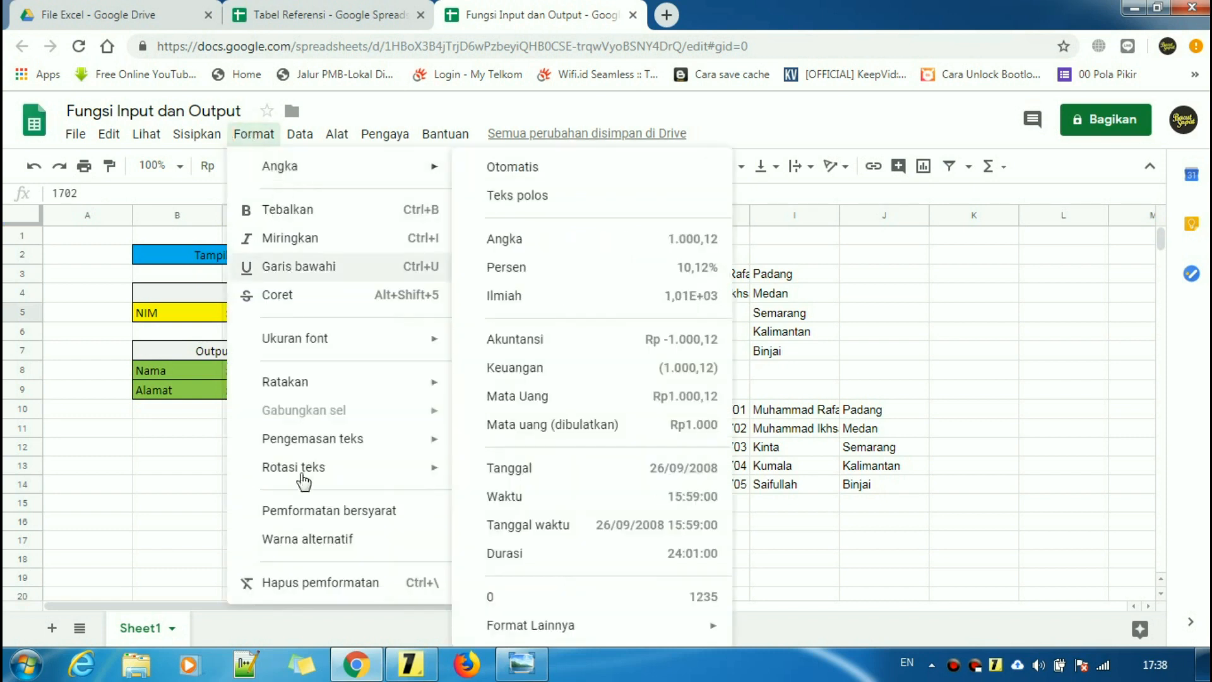
pyautogui.moveTo(387, 168)
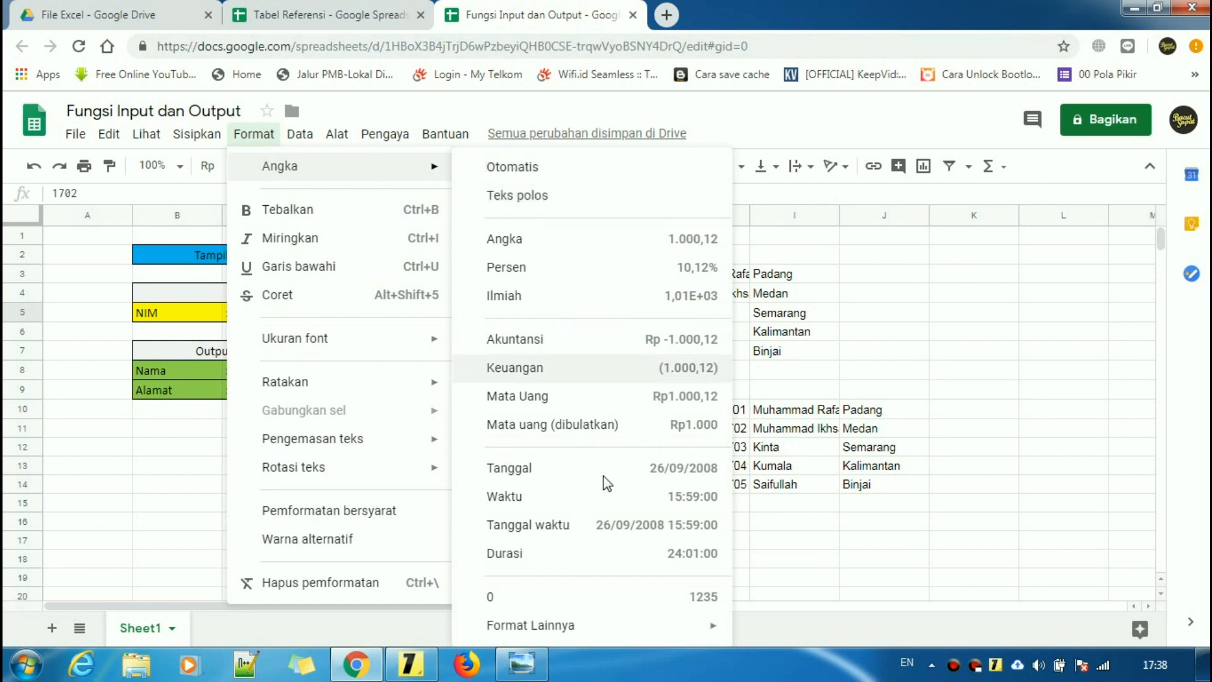
pyautogui.moveTo(540, 632)
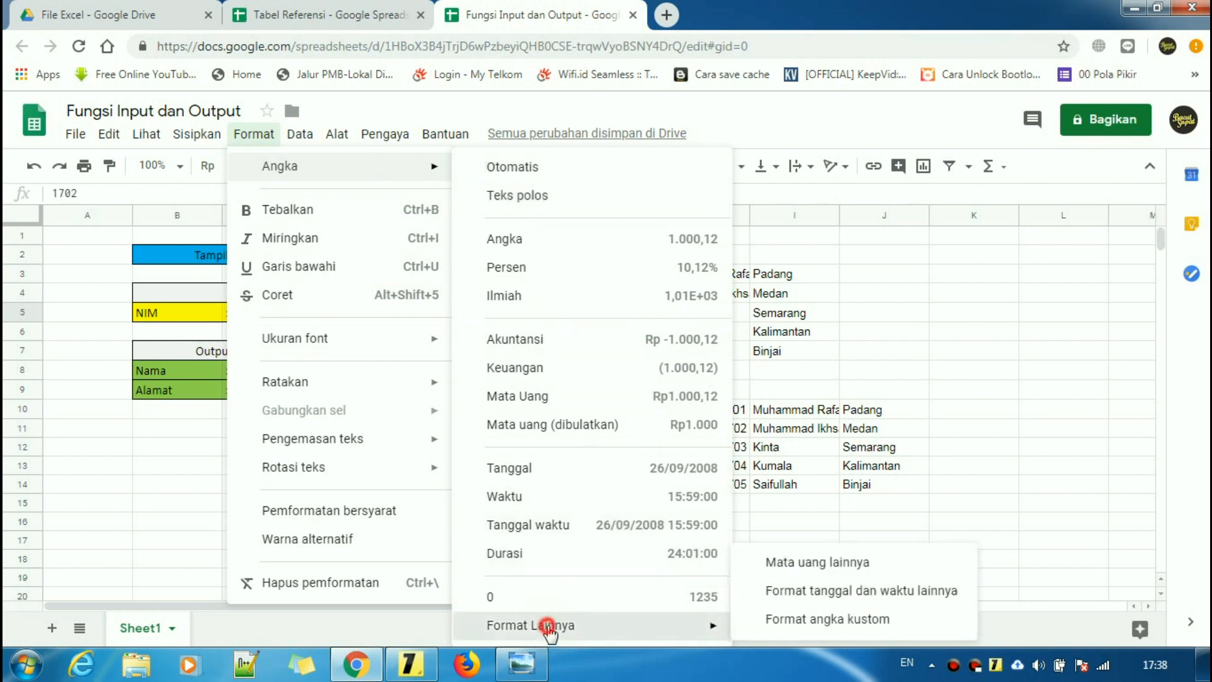
pyautogui.click(830, 623)
pyautogui.click(492, 273)
pyautogui.click(777, 192)
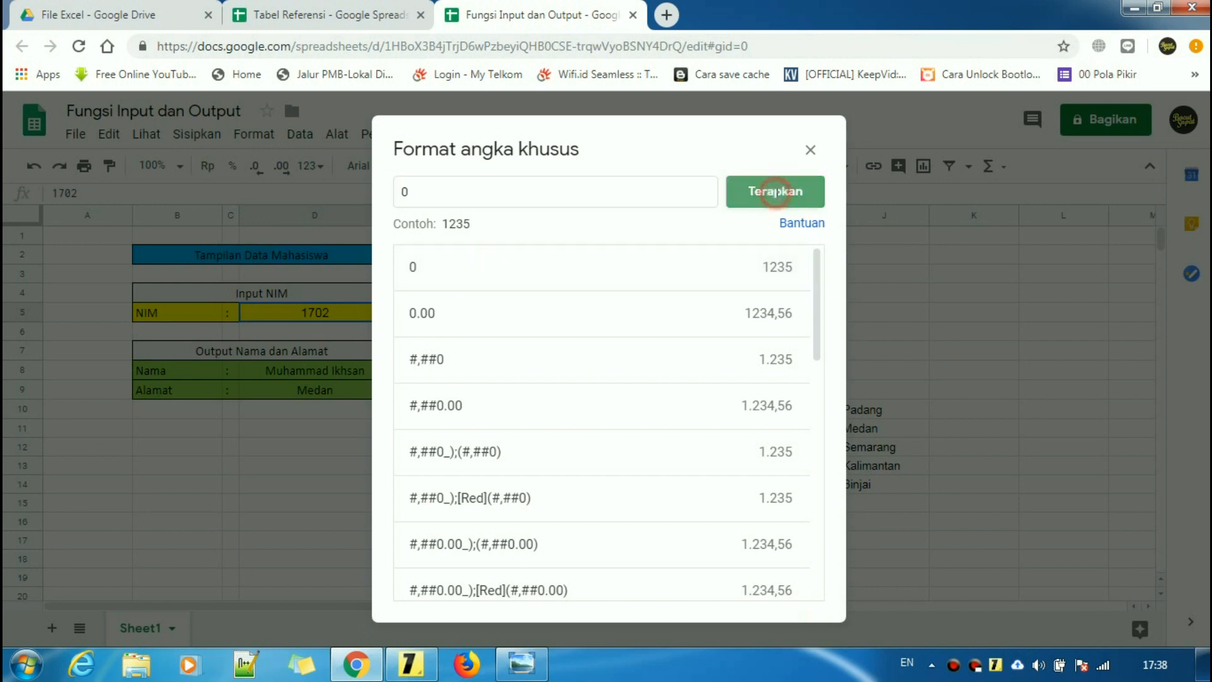
pyautogui.click(479, 445)
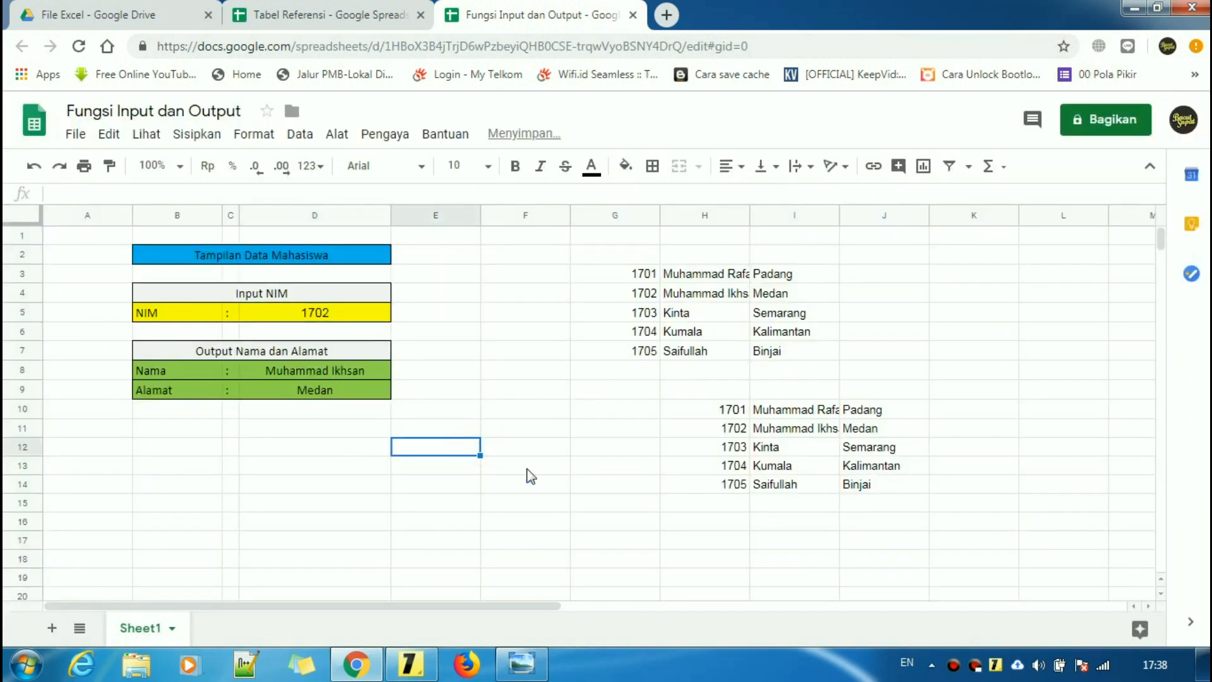
pyautogui.click(671, 510)
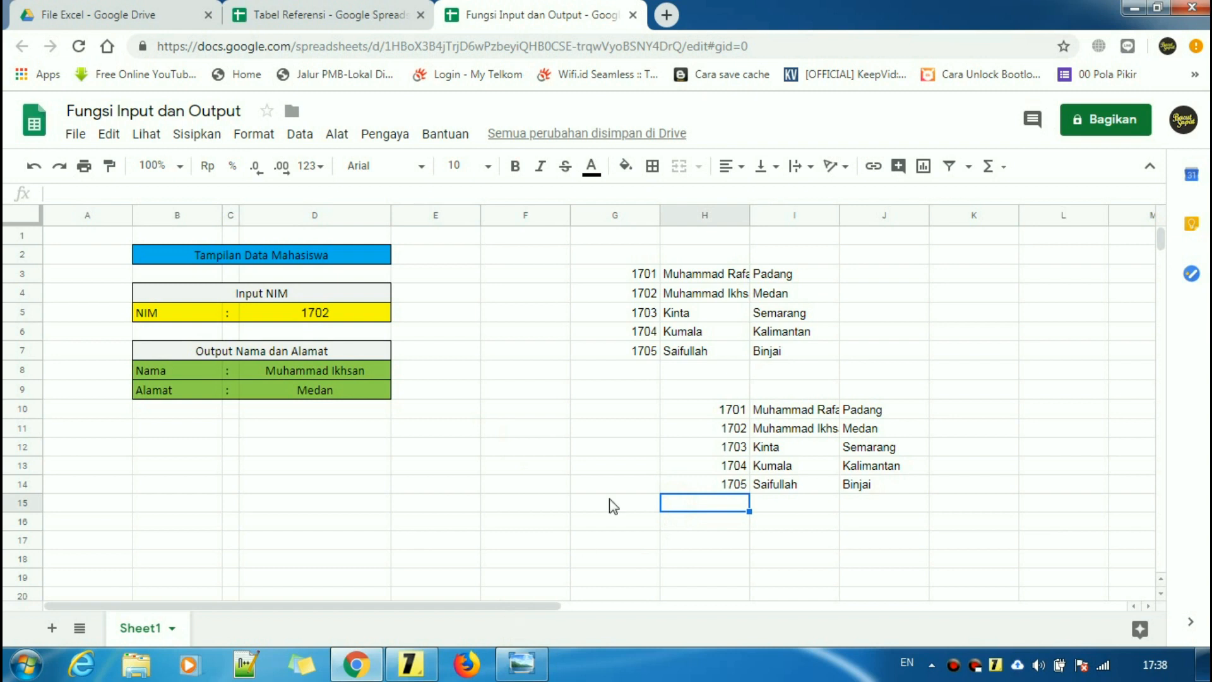
# - Bring up the tutorial note and review its 'File Yang Berbeda' title
pyautogui.click(411, 664)
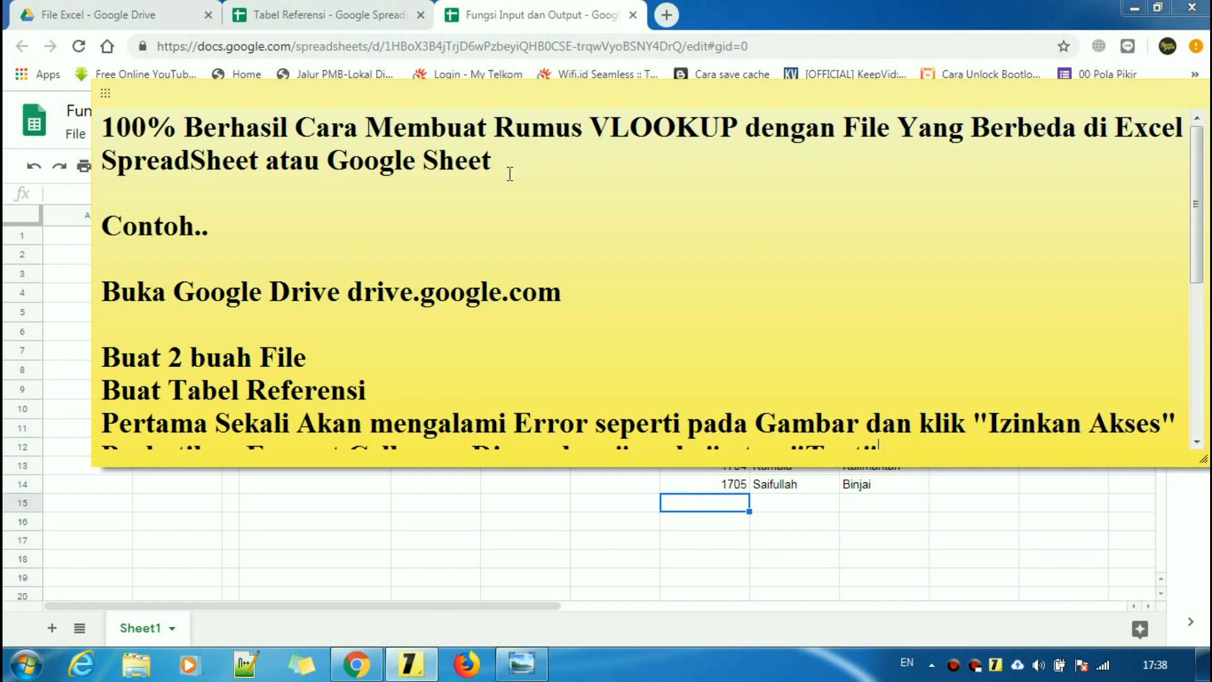
pyautogui.click(534, 172)
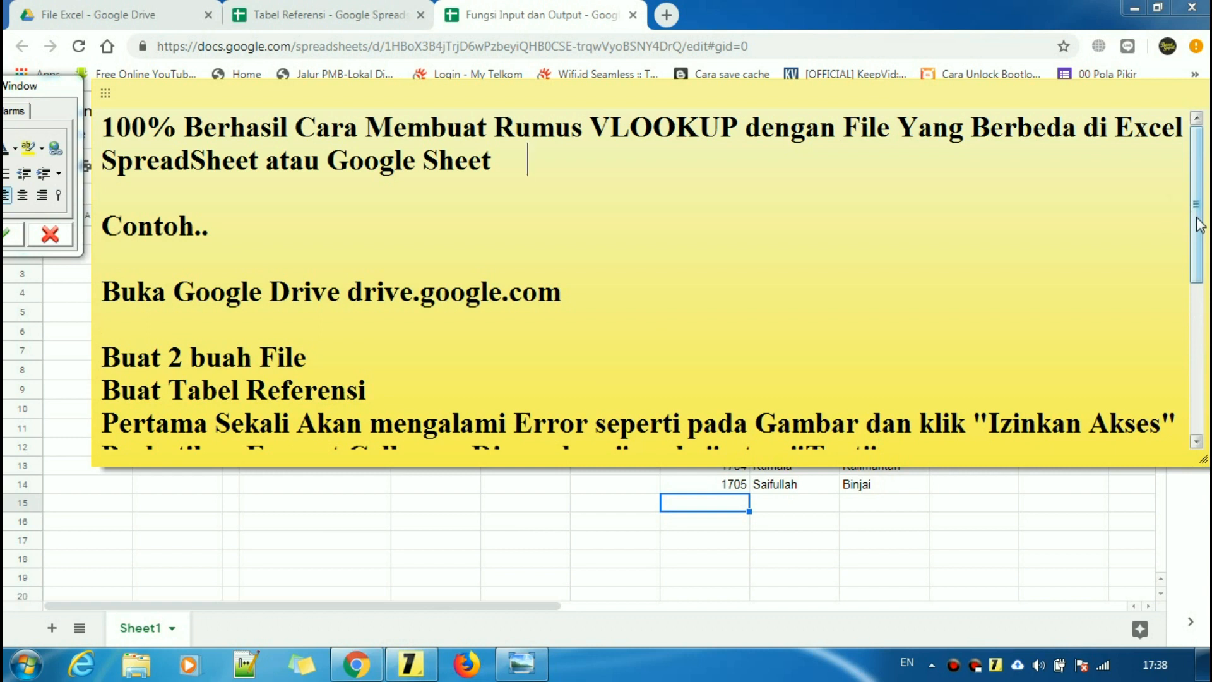
pyautogui.scroll(-1, 1200, 230)
pyautogui.scroll(1, 1199, 231)
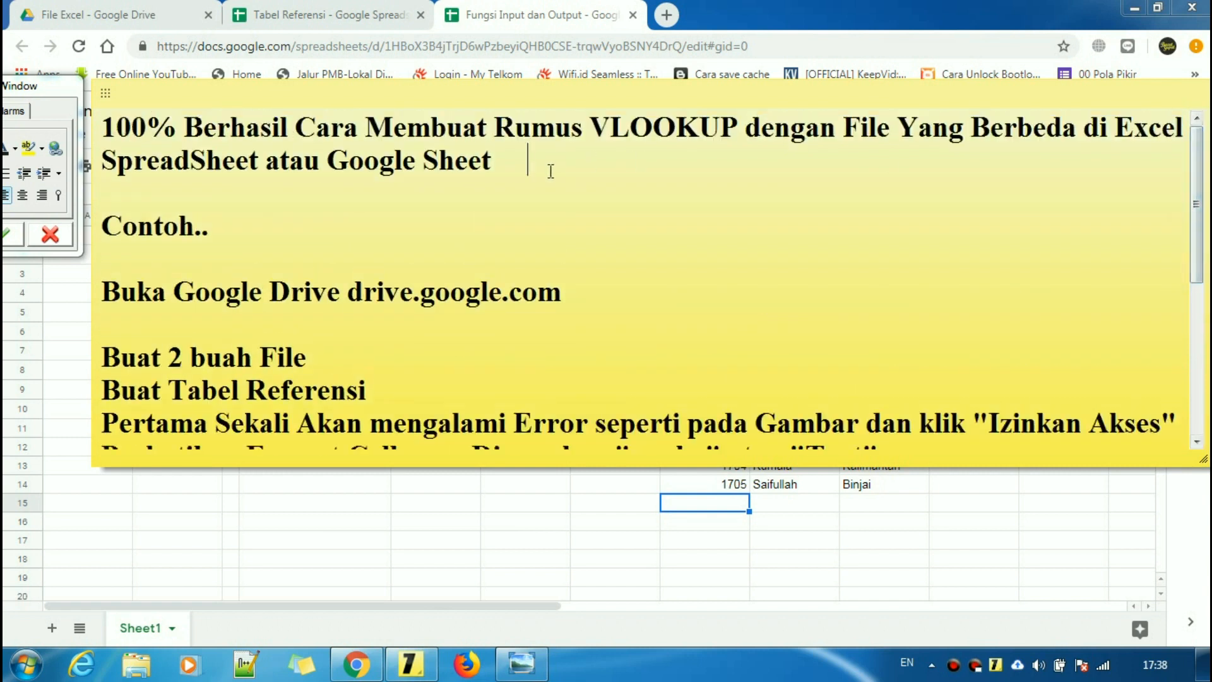
pyautogui.doubleClick(850, 130)
pyautogui.moveTo(1078, 130); pyautogui.dragTo(851, 129)
pyautogui.click(785, 320)
pyautogui.moveTo(1198, 199); pyautogui.dragTo(1192, 394)
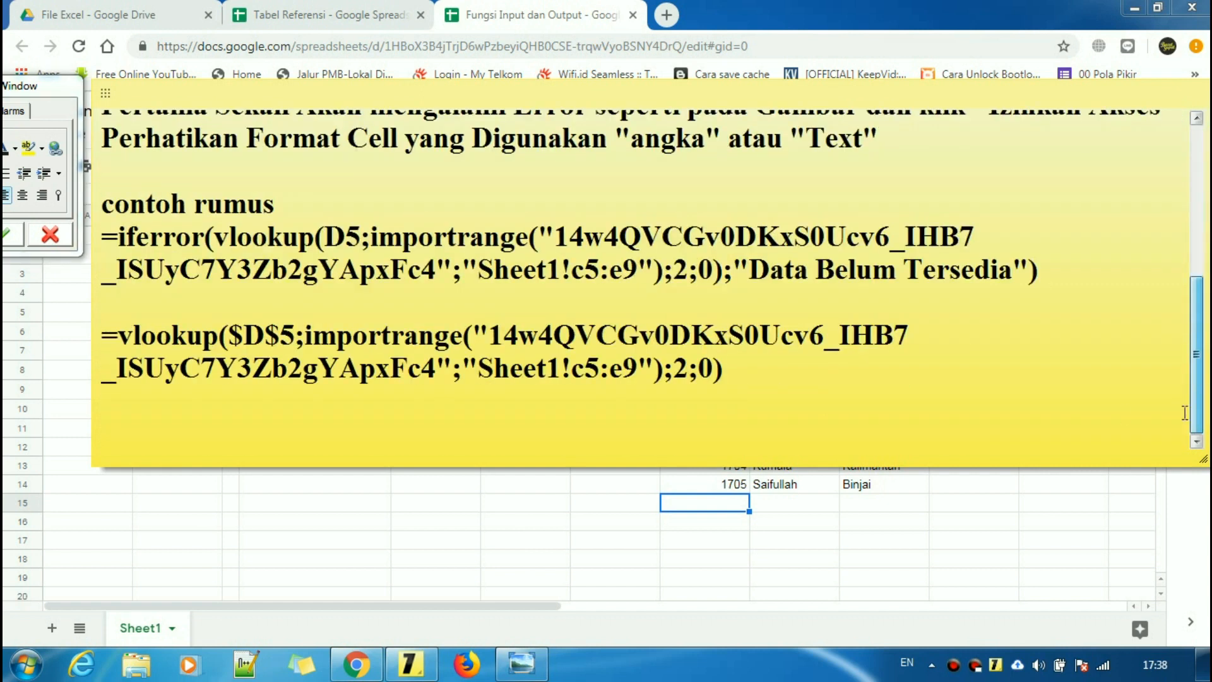
# - Paste the importrange formula below the note's examples and prefix it with '='
pyautogui.click(731, 374)
pyautogui.press('Return')
pyautogui.press('Return')
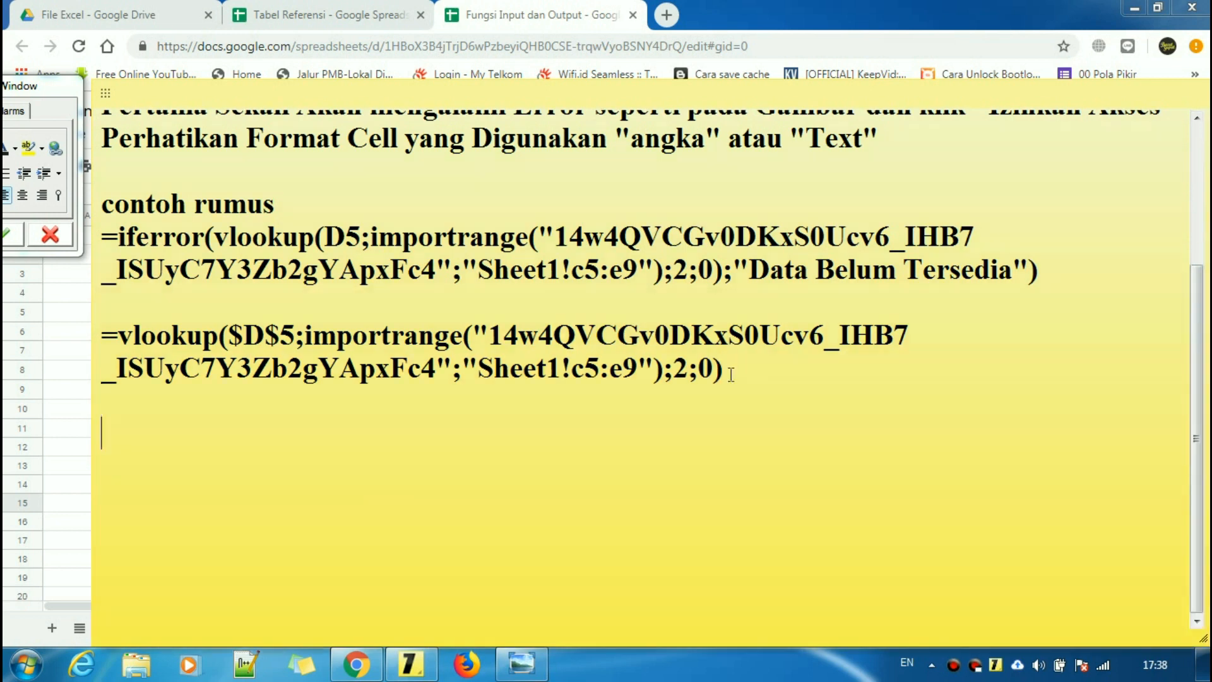
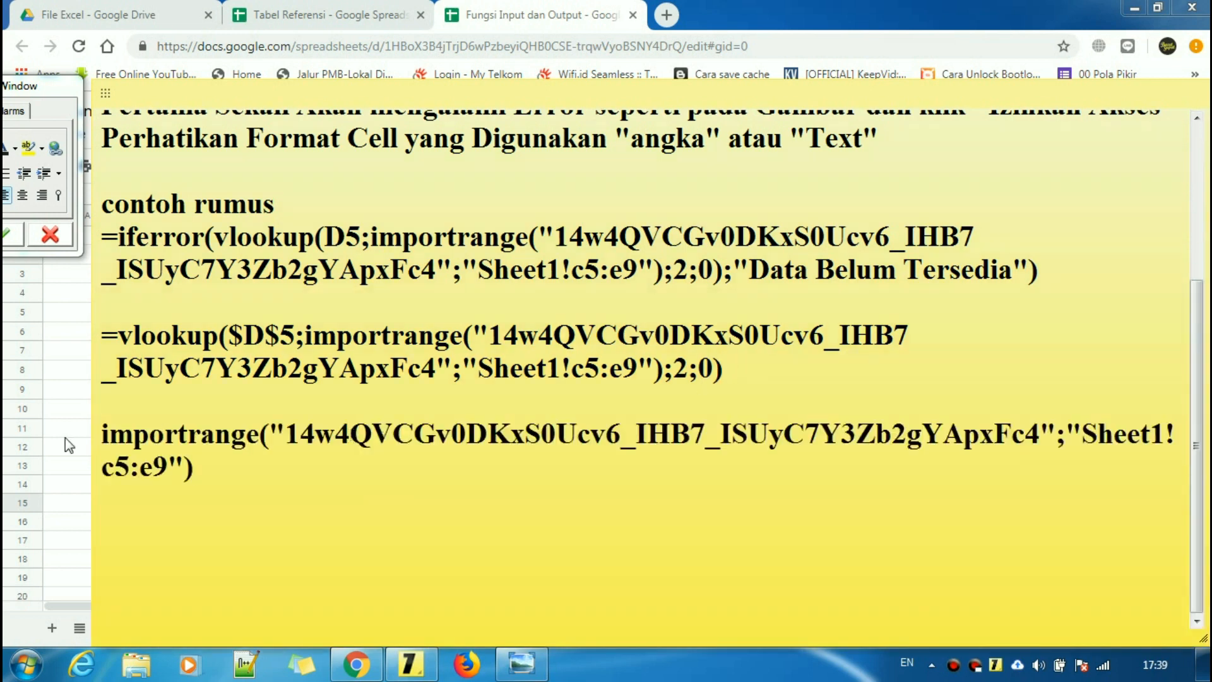
pyautogui.click(103, 440)
pyautogui.write('=')
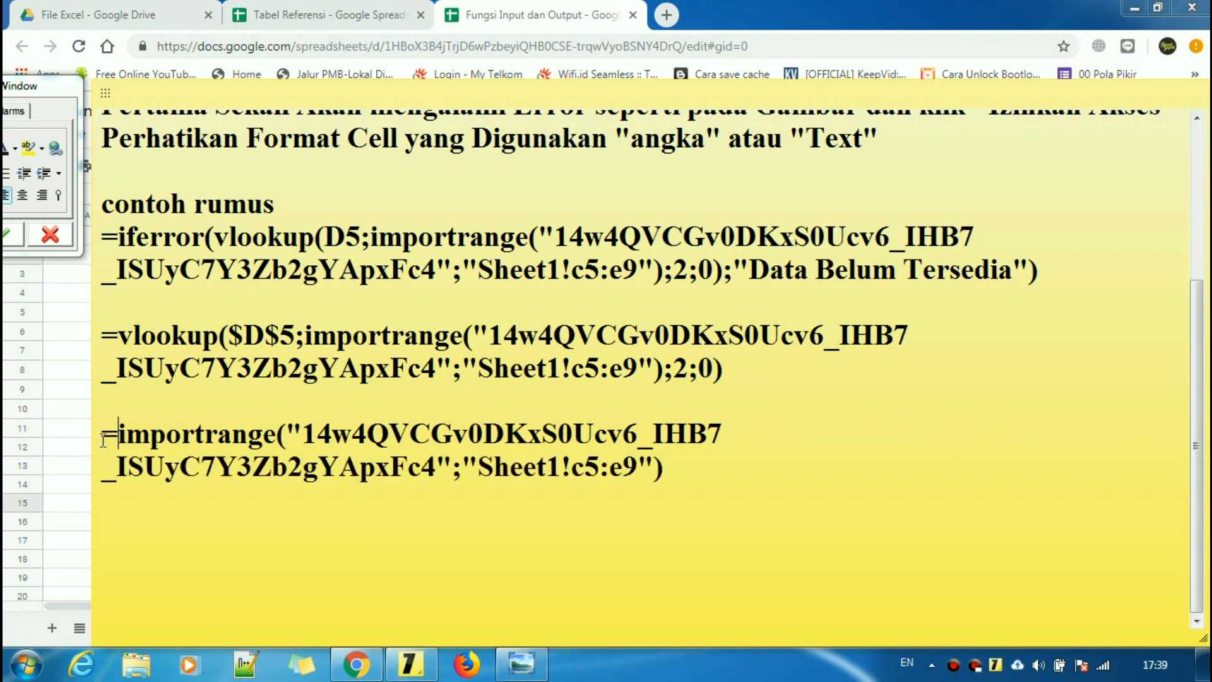
pyautogui.click(684, 456)
pyautogui.moveTo(685, 466); pyautogui.dragTo(101, 442)
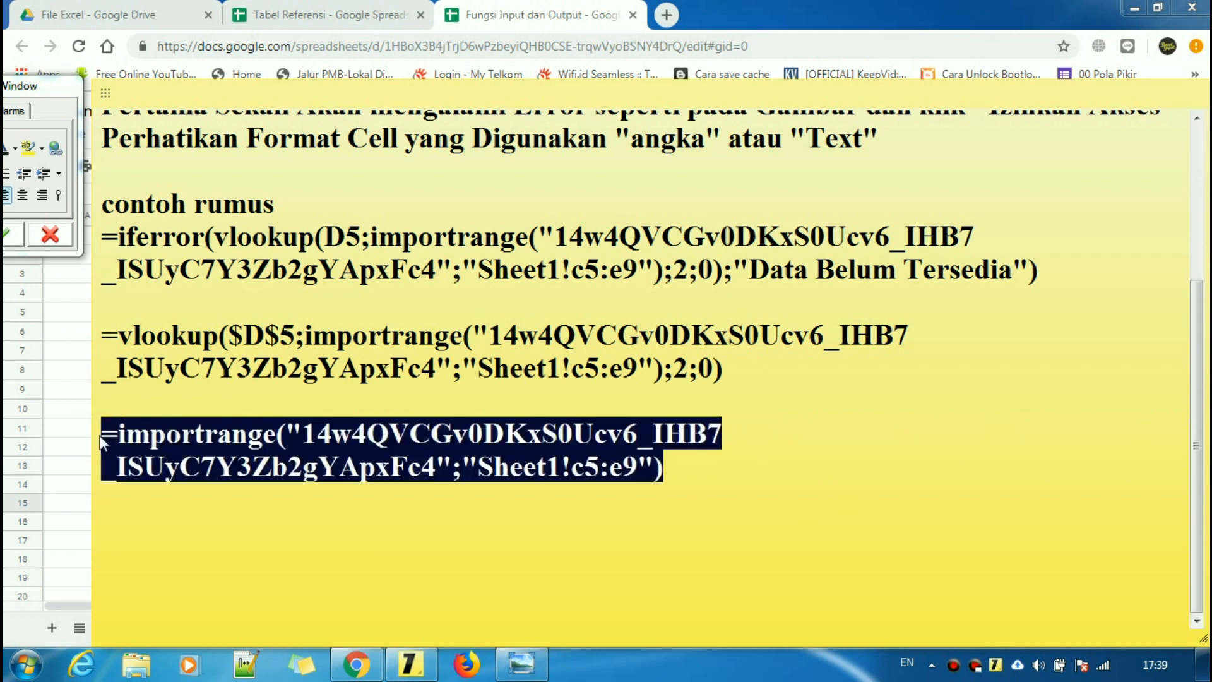
pyautogui.click(684, 467)
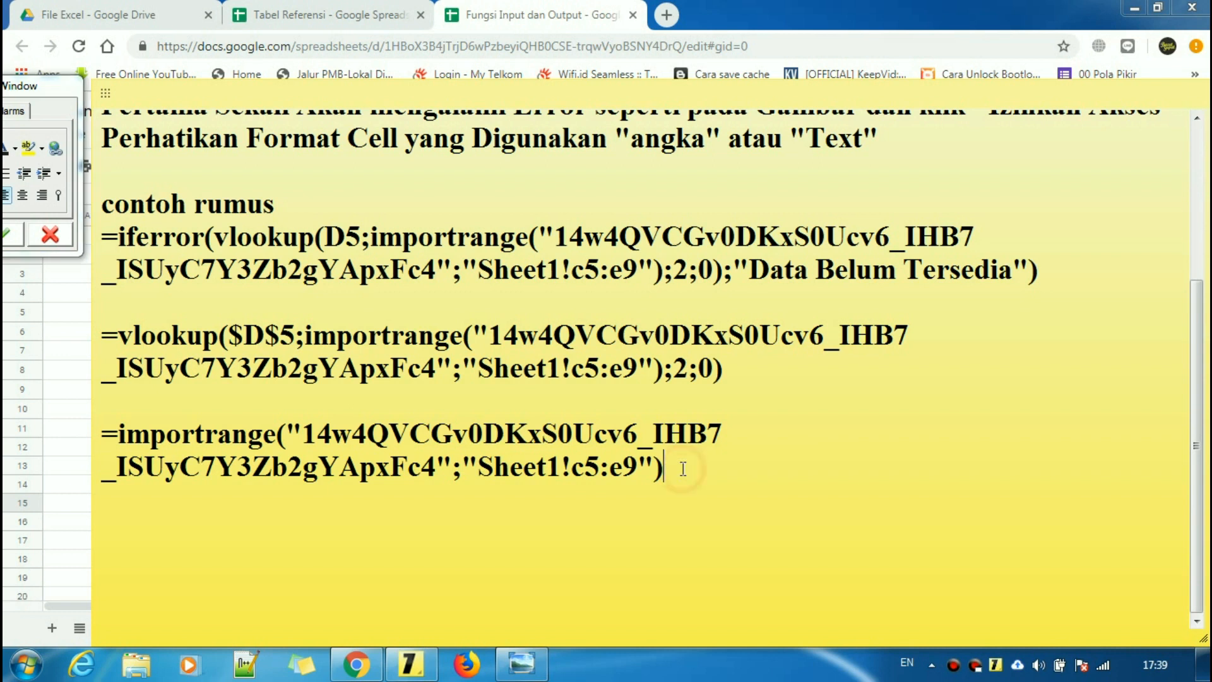
# - Insert a blank line above the importrange formula and select the whole formula
pyautogui.click(108, 435)
pyautogui.press('Return')
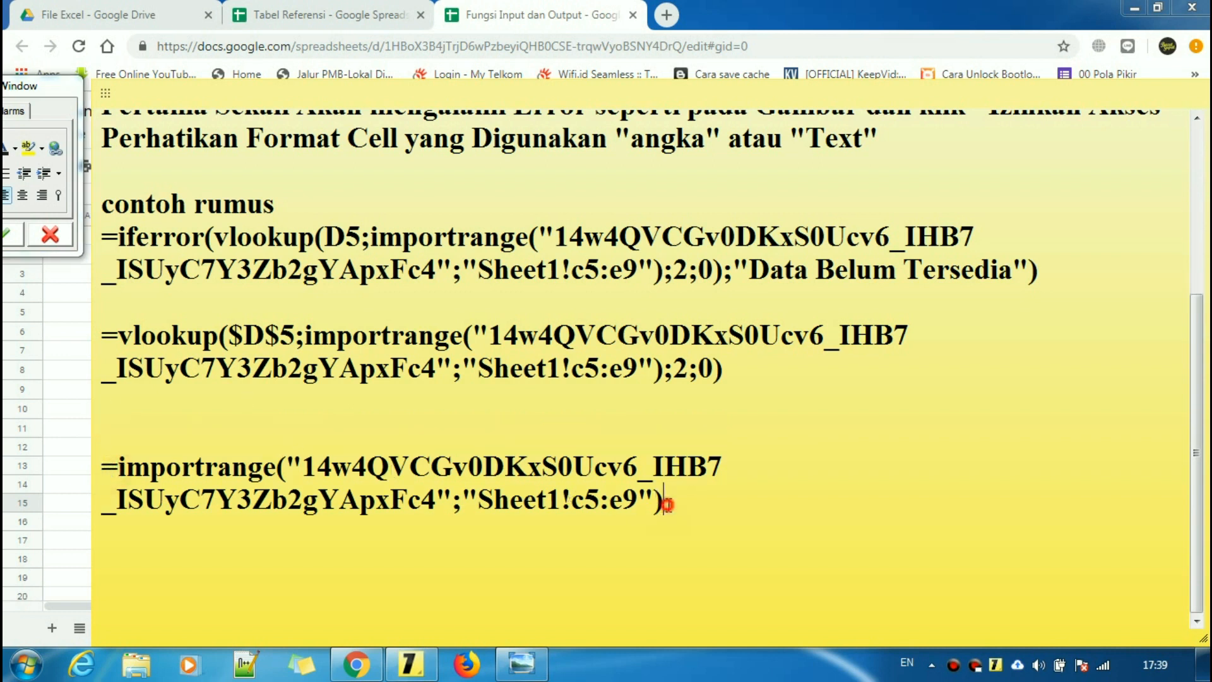
pyautogui.moveTo(663, 502); pyautogui.dragTo(101, 467)
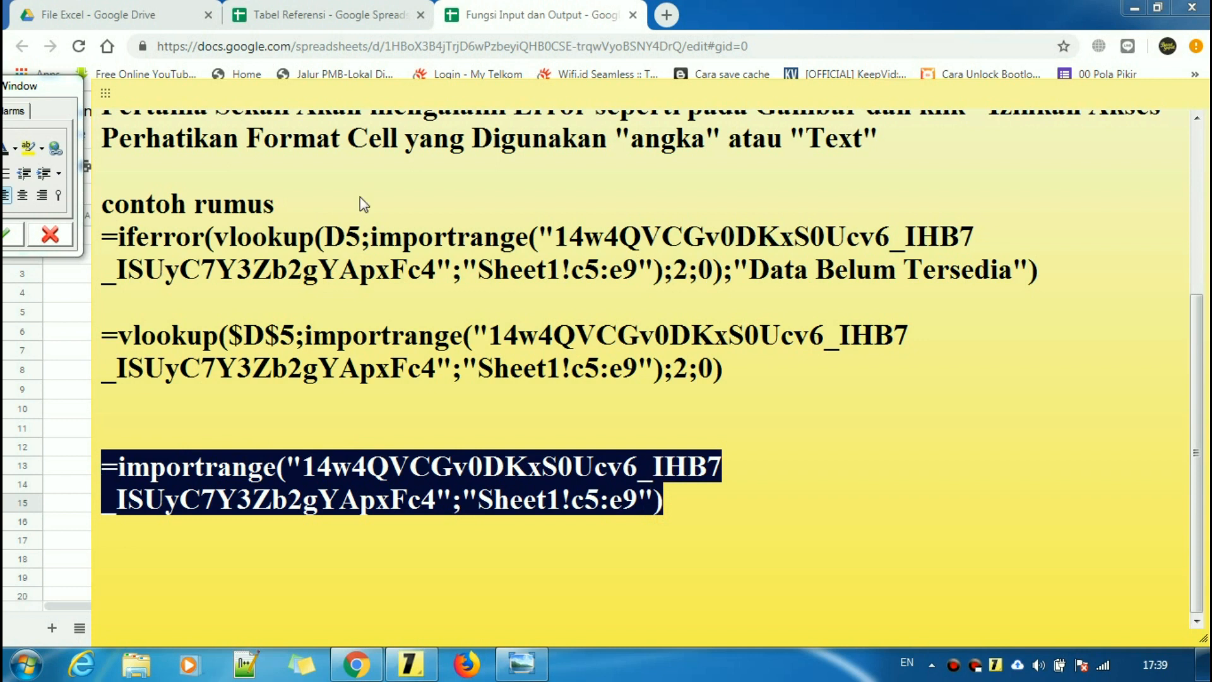
pyautogui.click(322, 14)
pyautogui.click(731, 382)
# - Return to Fungsi Input dan Output and inspect the address lookup formula in D9
pyautogui.click(726, 376)
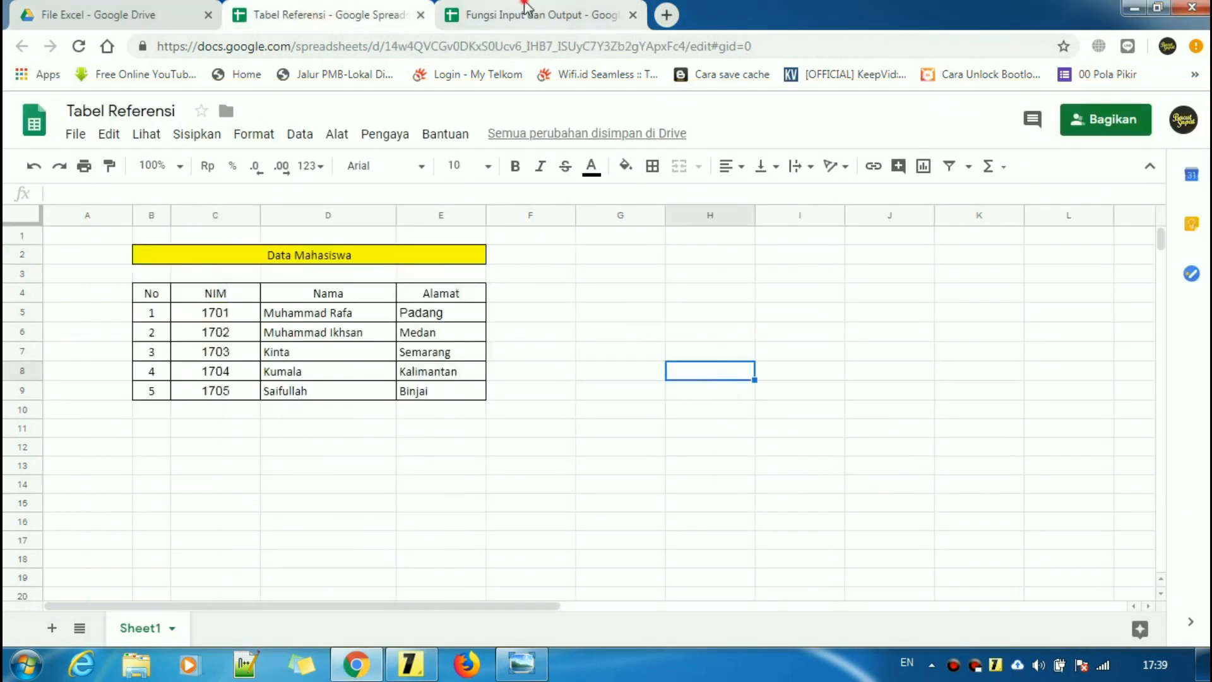
pyautogui.click(537, 14)
pyautogui.click(447, 492)
pyautogui.click(313, 389)
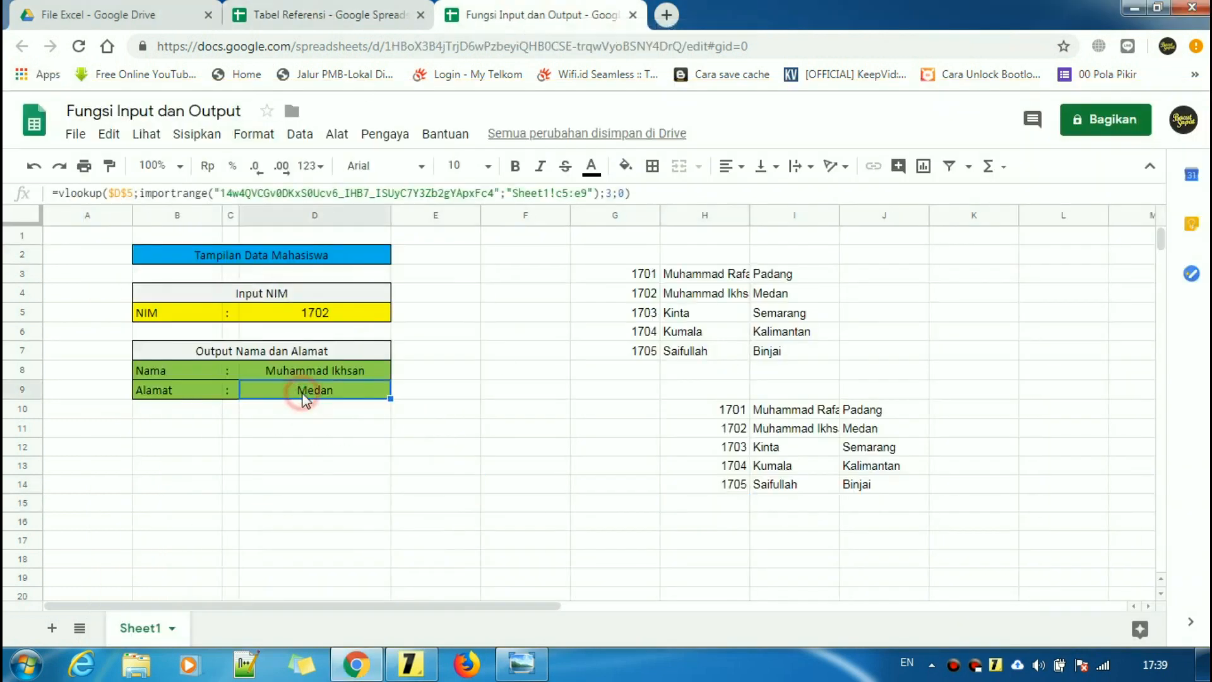
pyautogui.click(731, 559)
# - Delete the IMPORTRANGE formulas in H10 and G3, then reopen the access error screenshot
pyautogui.click(693, 411)
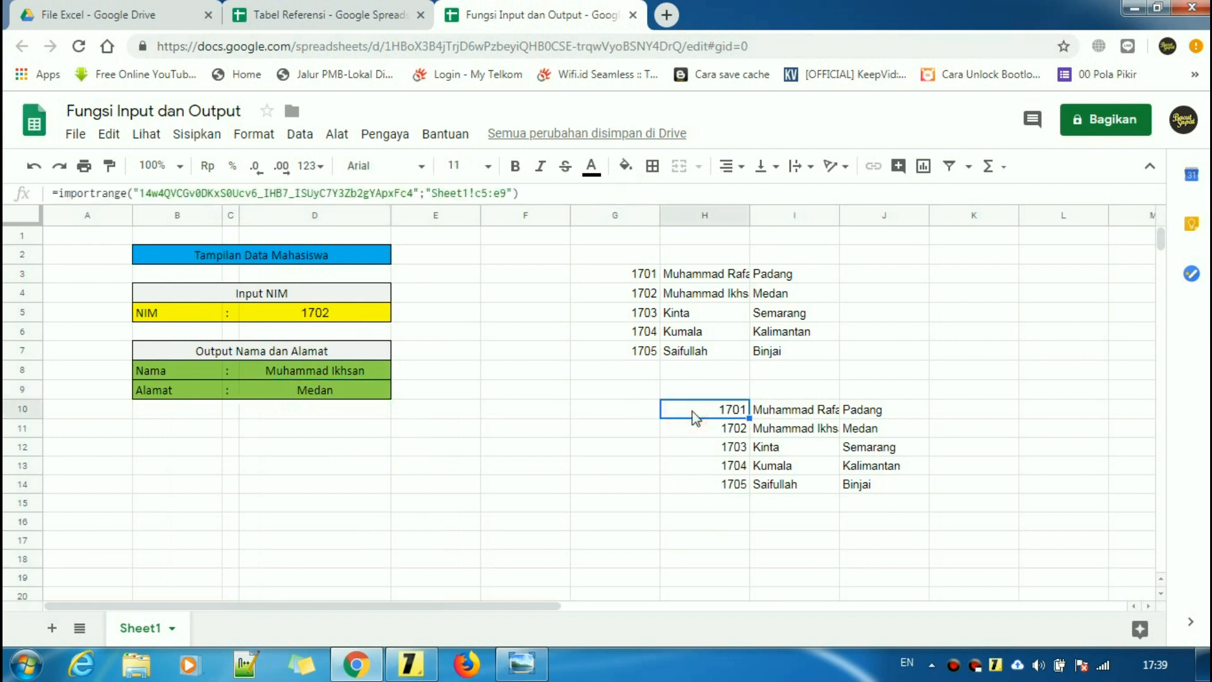
pyautogui.press('Delete')
pyautogui.moveTo(732, 505); pyautogui.dragTo(732, 521)
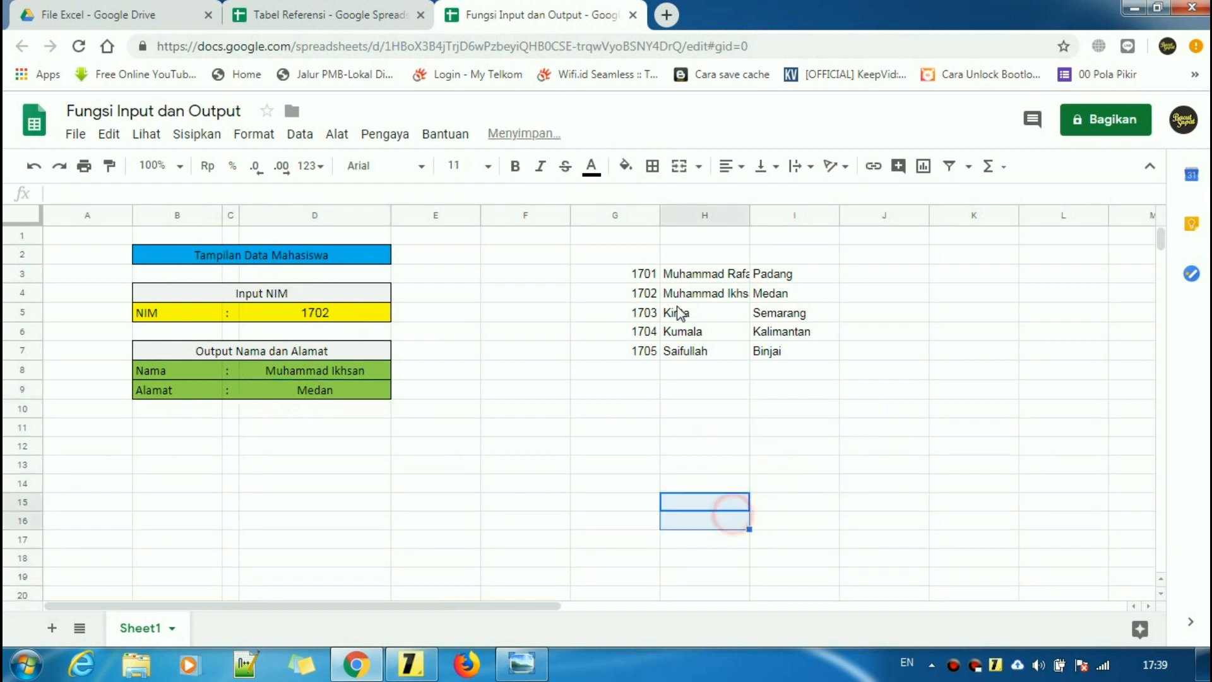
pyautogui.click(635, 276)
pyautogui.press('Delete')
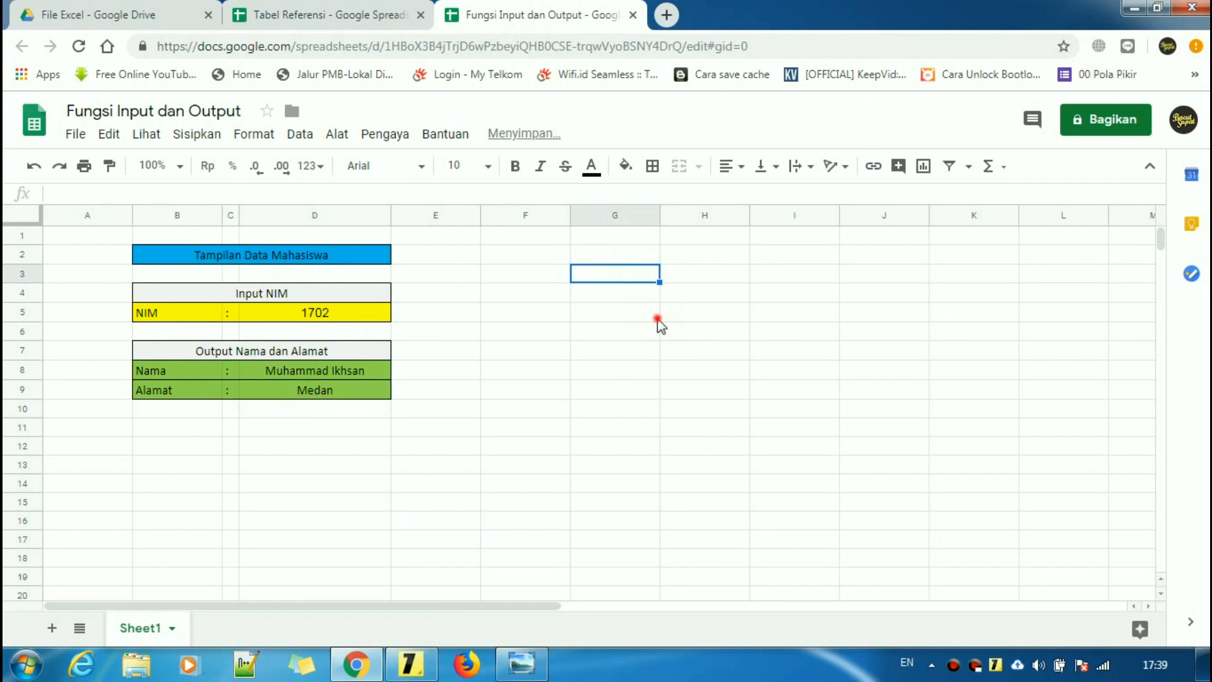
pyautogui.click(657, 316)
pyautogui.click(527, 667)
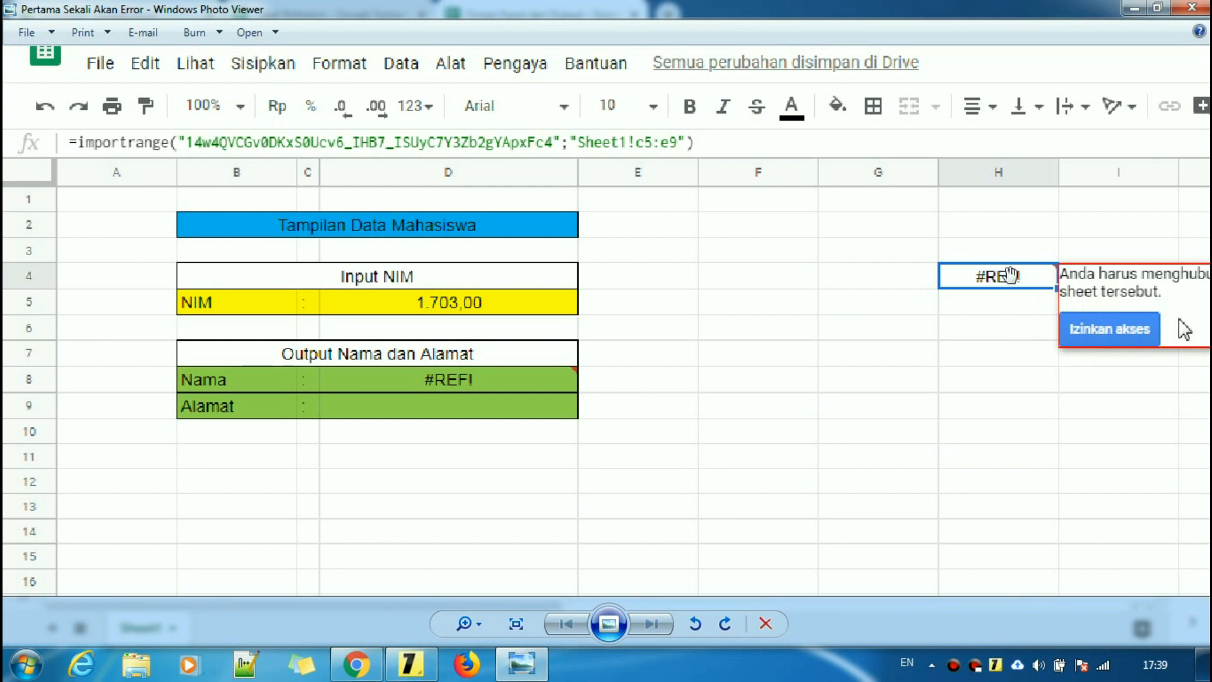
# - Close the error screenshot, scroll the formula note to the top, and return to the spreadsheet
pyautogui.click(1134, 7)
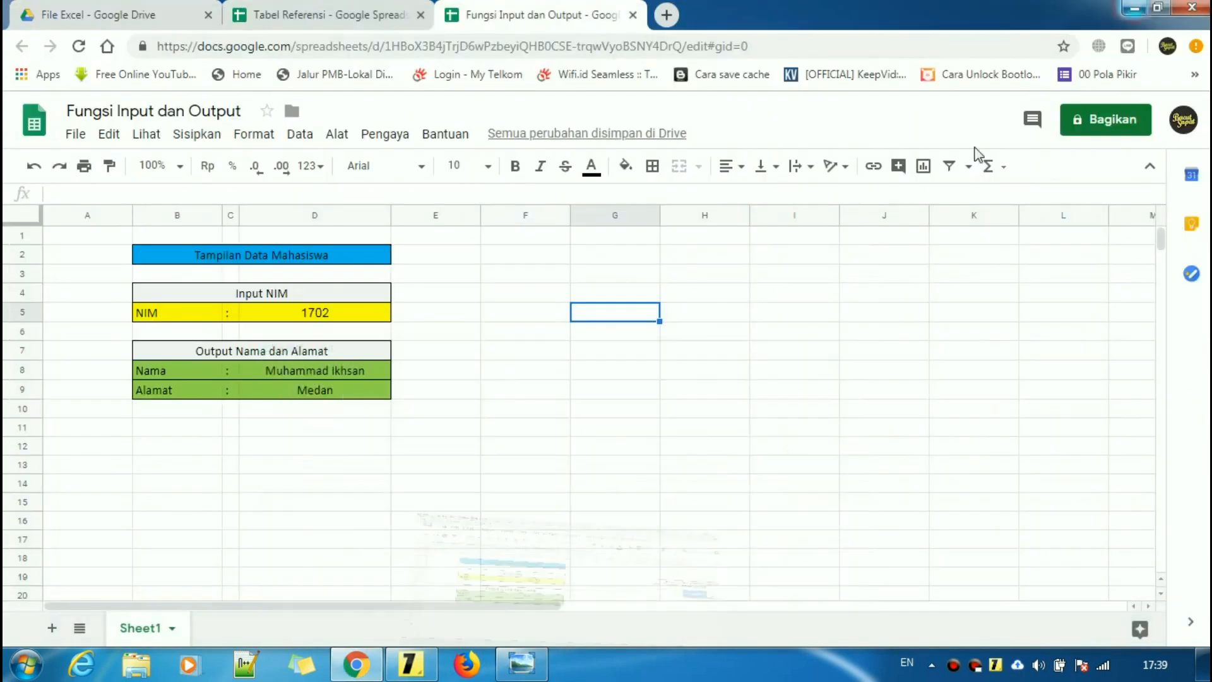
pyautogui.click(411, 663)
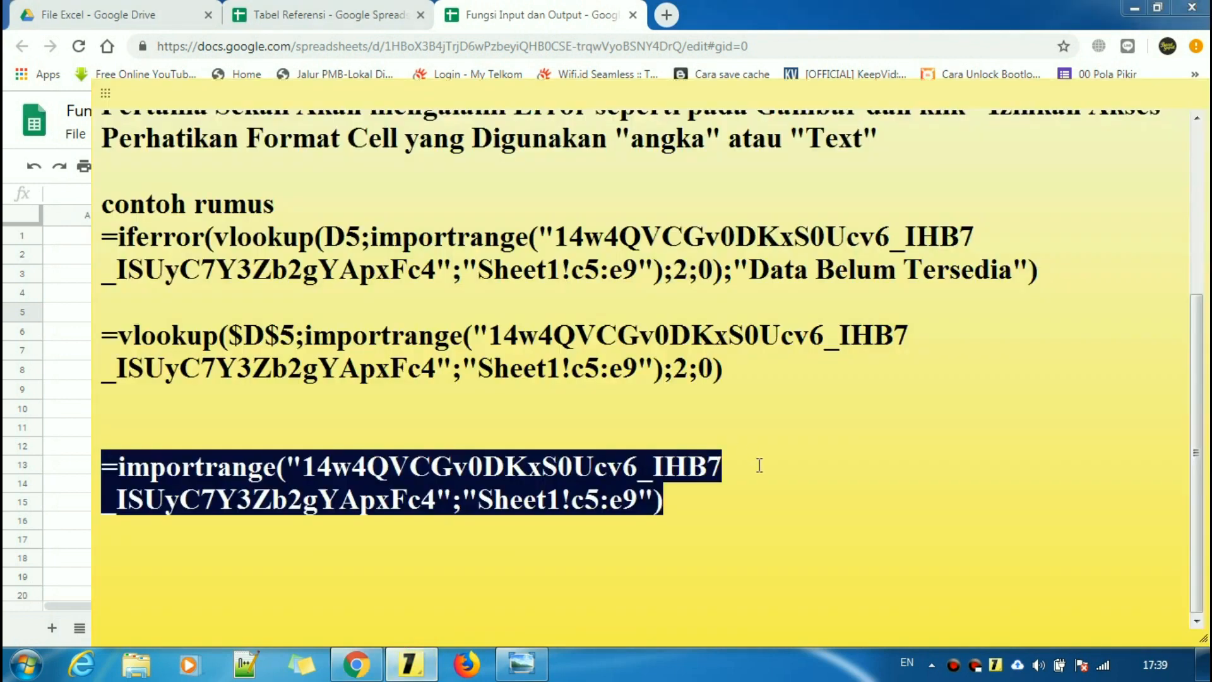
pyautogui.click(760, 487)
pyautogui.moveTo(1198, 396); pyautogui.dragTo(1198, 229)
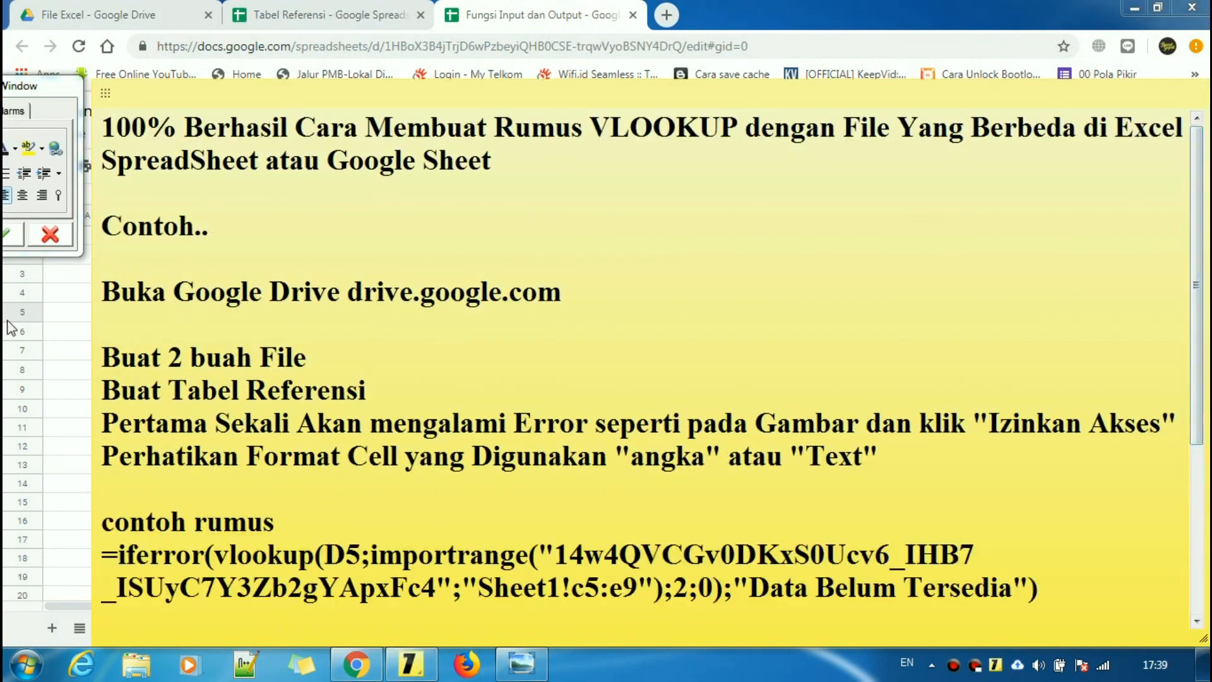
pyautogui.click(59, 319)
# - Change the NIM in D5 to 1704 so the output shows Kumala and Kalimantan
pyautogui.click(312, 316)
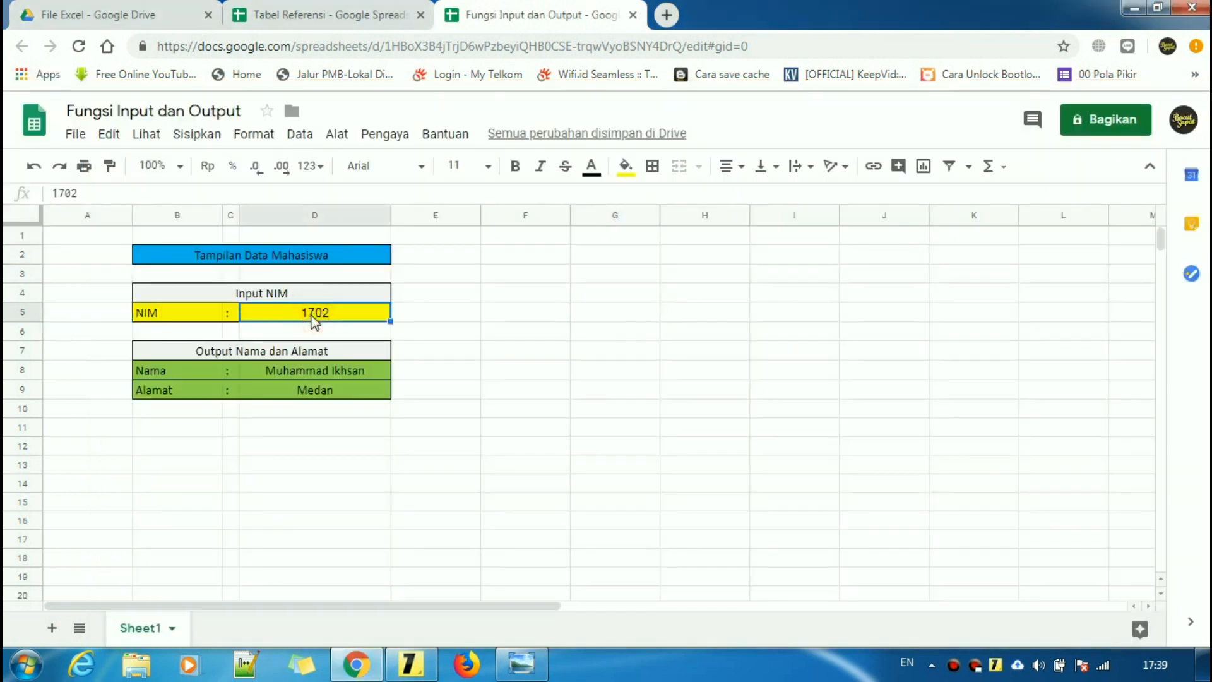
pyautogui.click(353, 372)
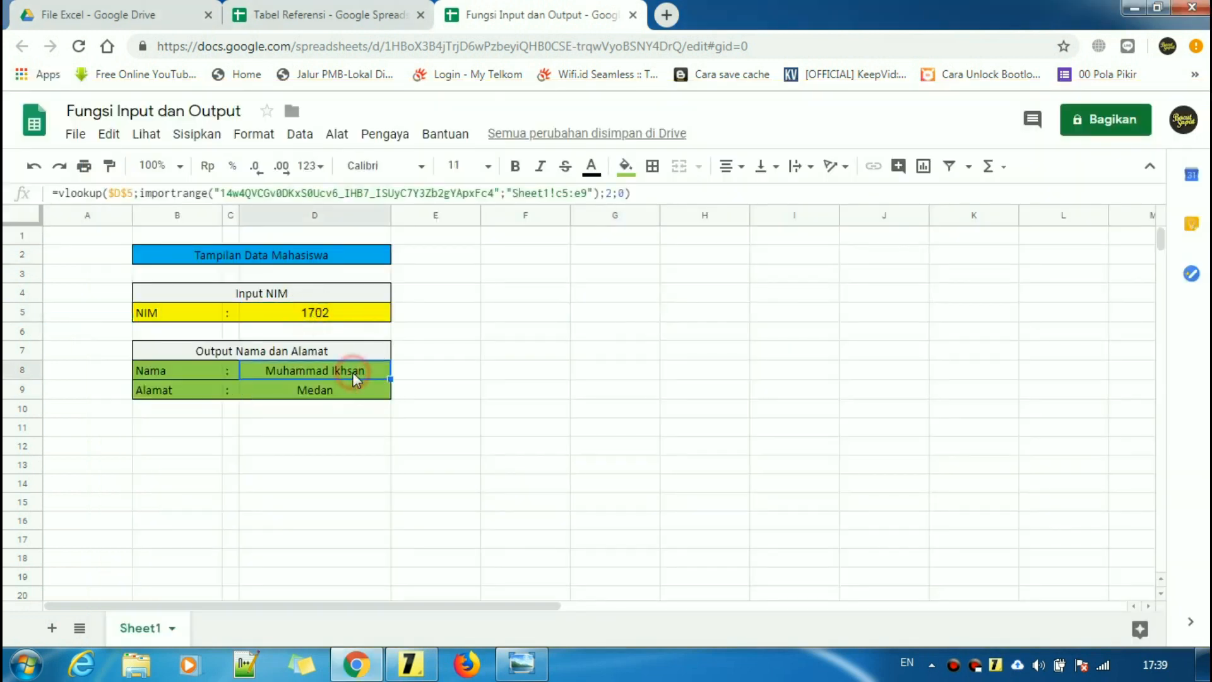
pyautogui.click(341, 312)
pyautogui.click(192, 192)
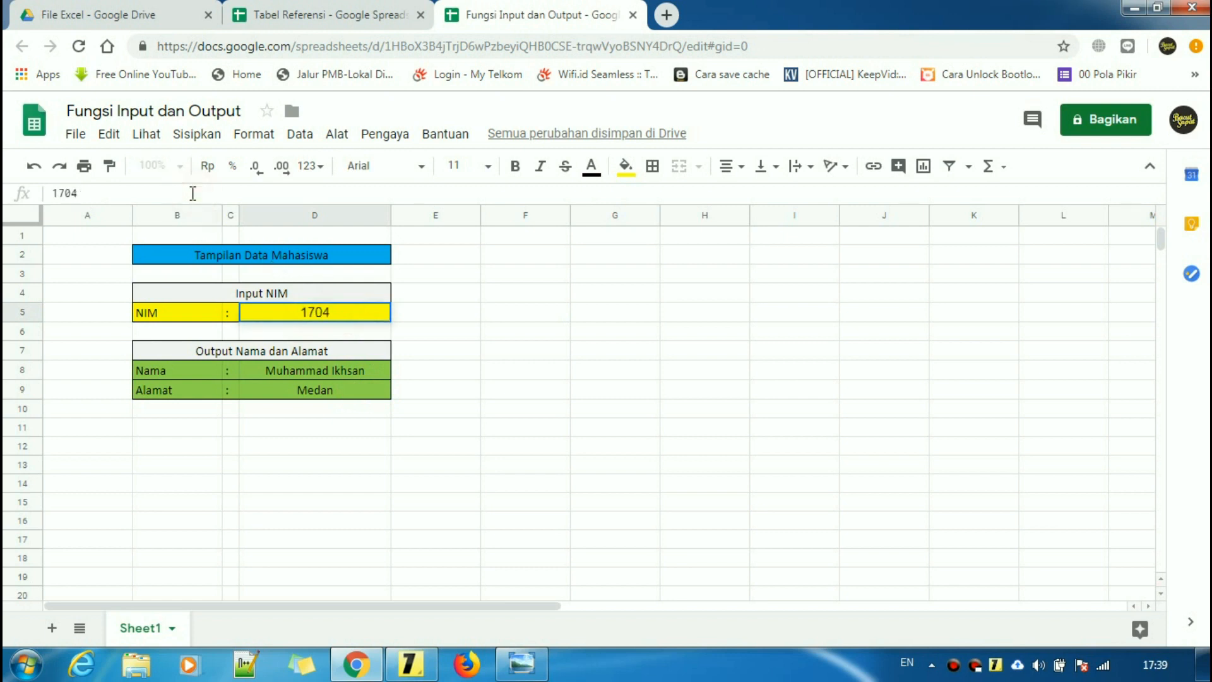
pyautogui.press('Return')
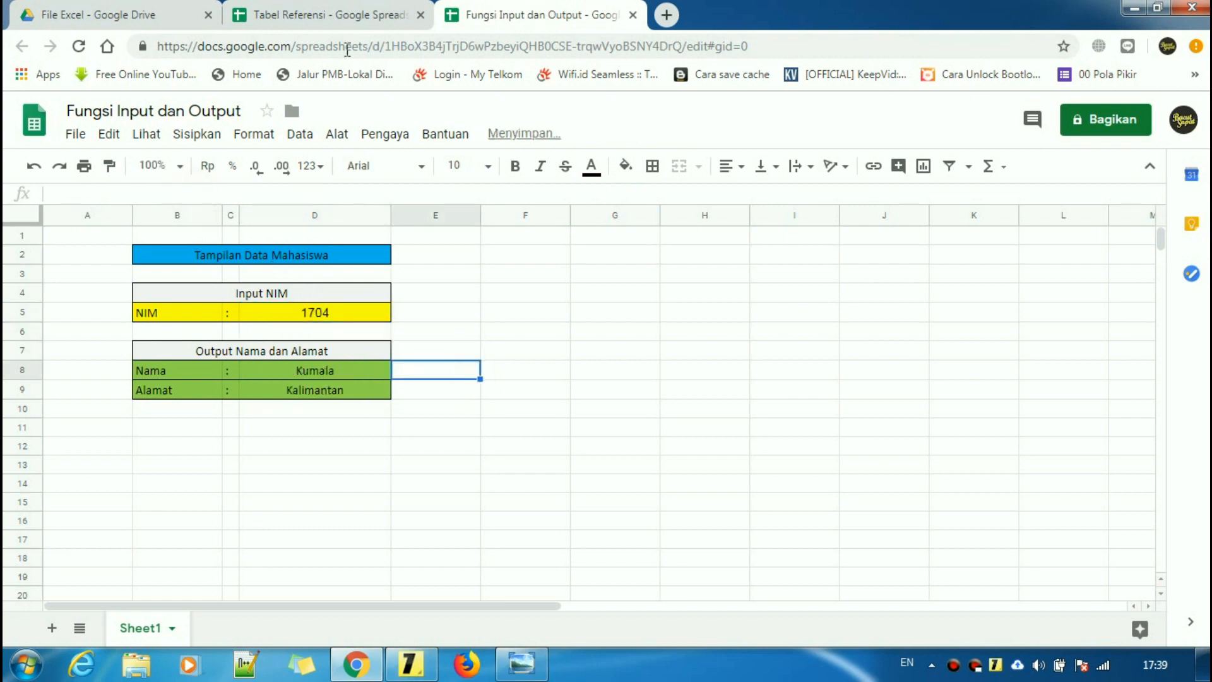
# - Verify 1704 against Tabel Referensi, then minimize the browser to show the formula note
pyautogui.click(325, 15)
pyautogui.click(601, 414)
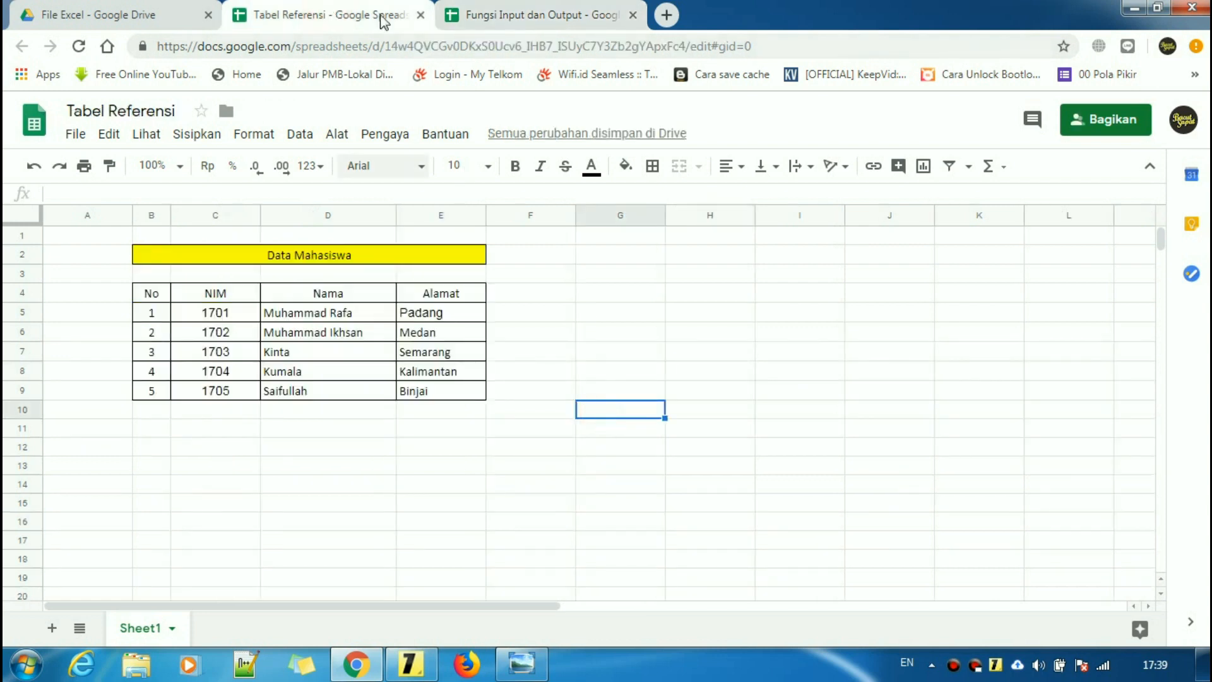
pyautogui.click(524, 16)
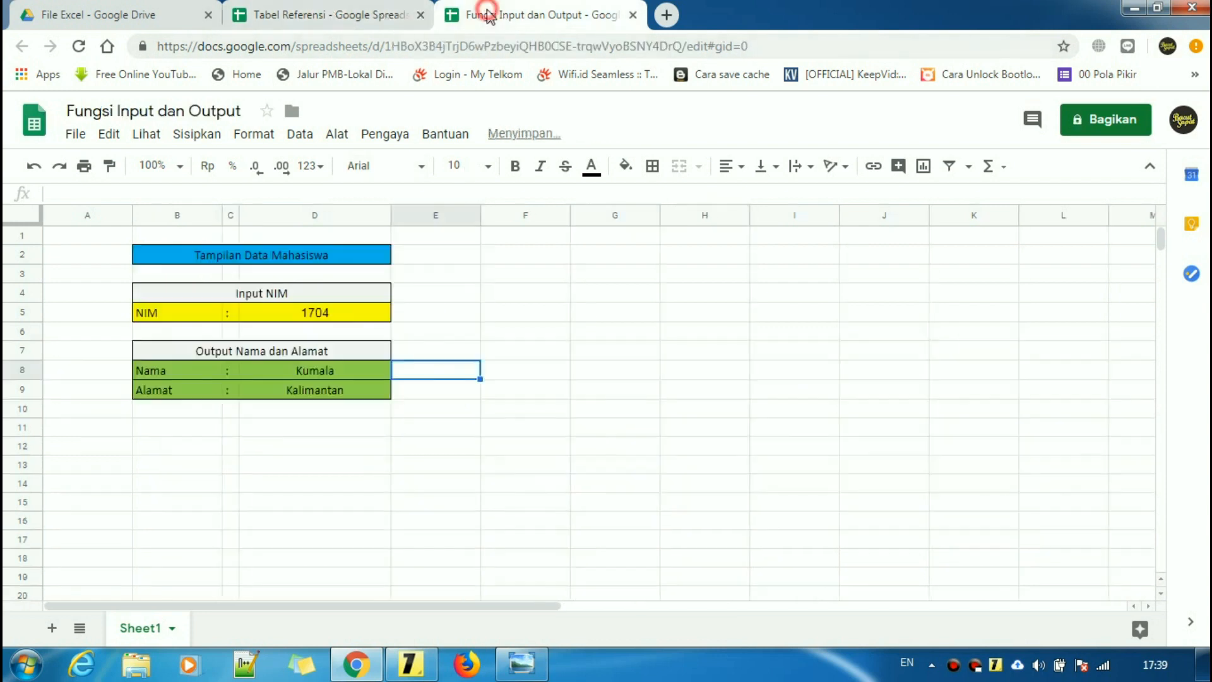
pyautogui.click(95, 14)
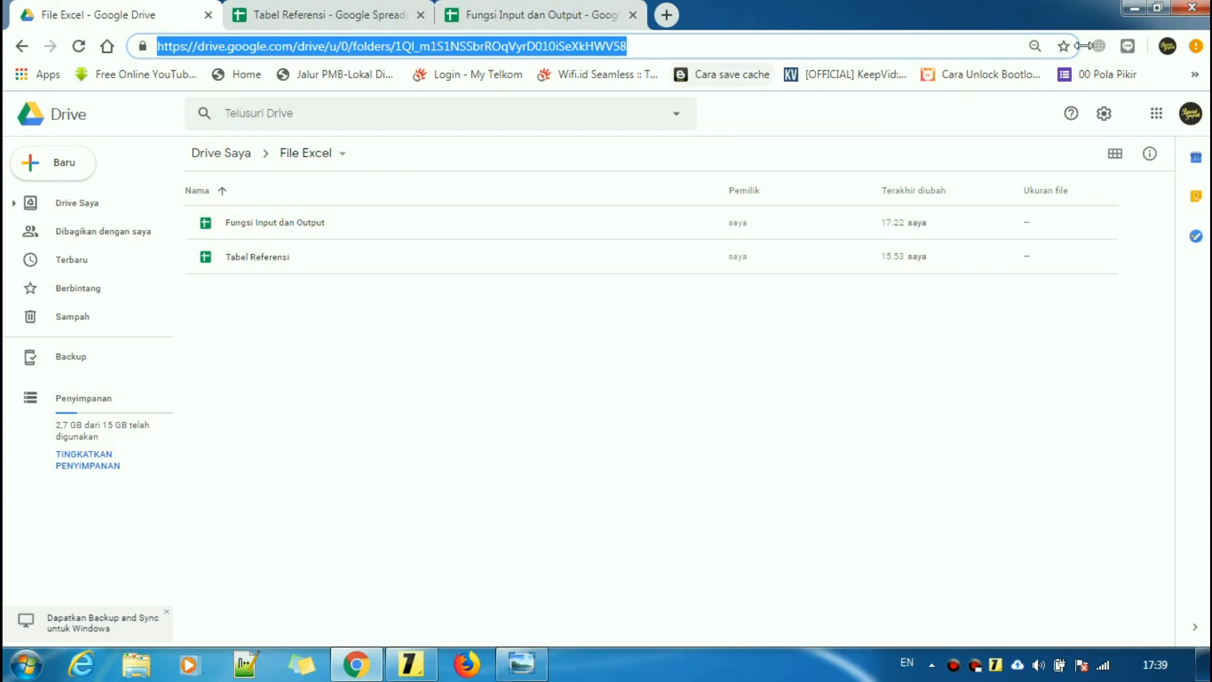
pyautogui.click(1135, 7)
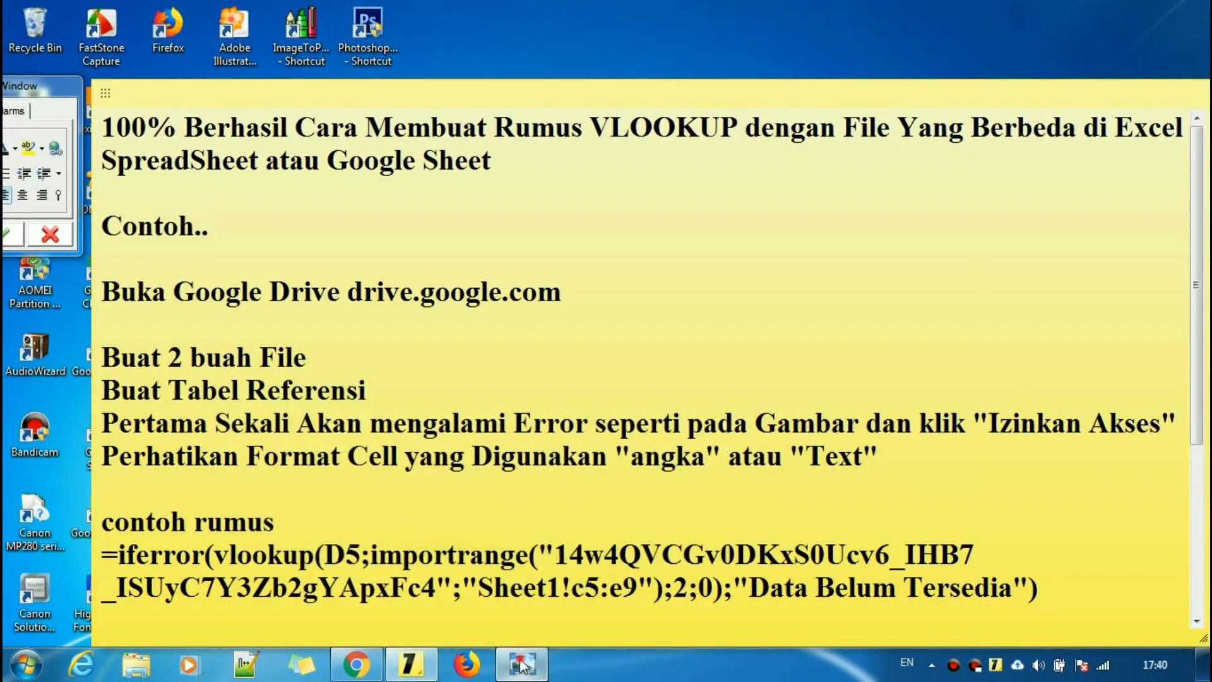